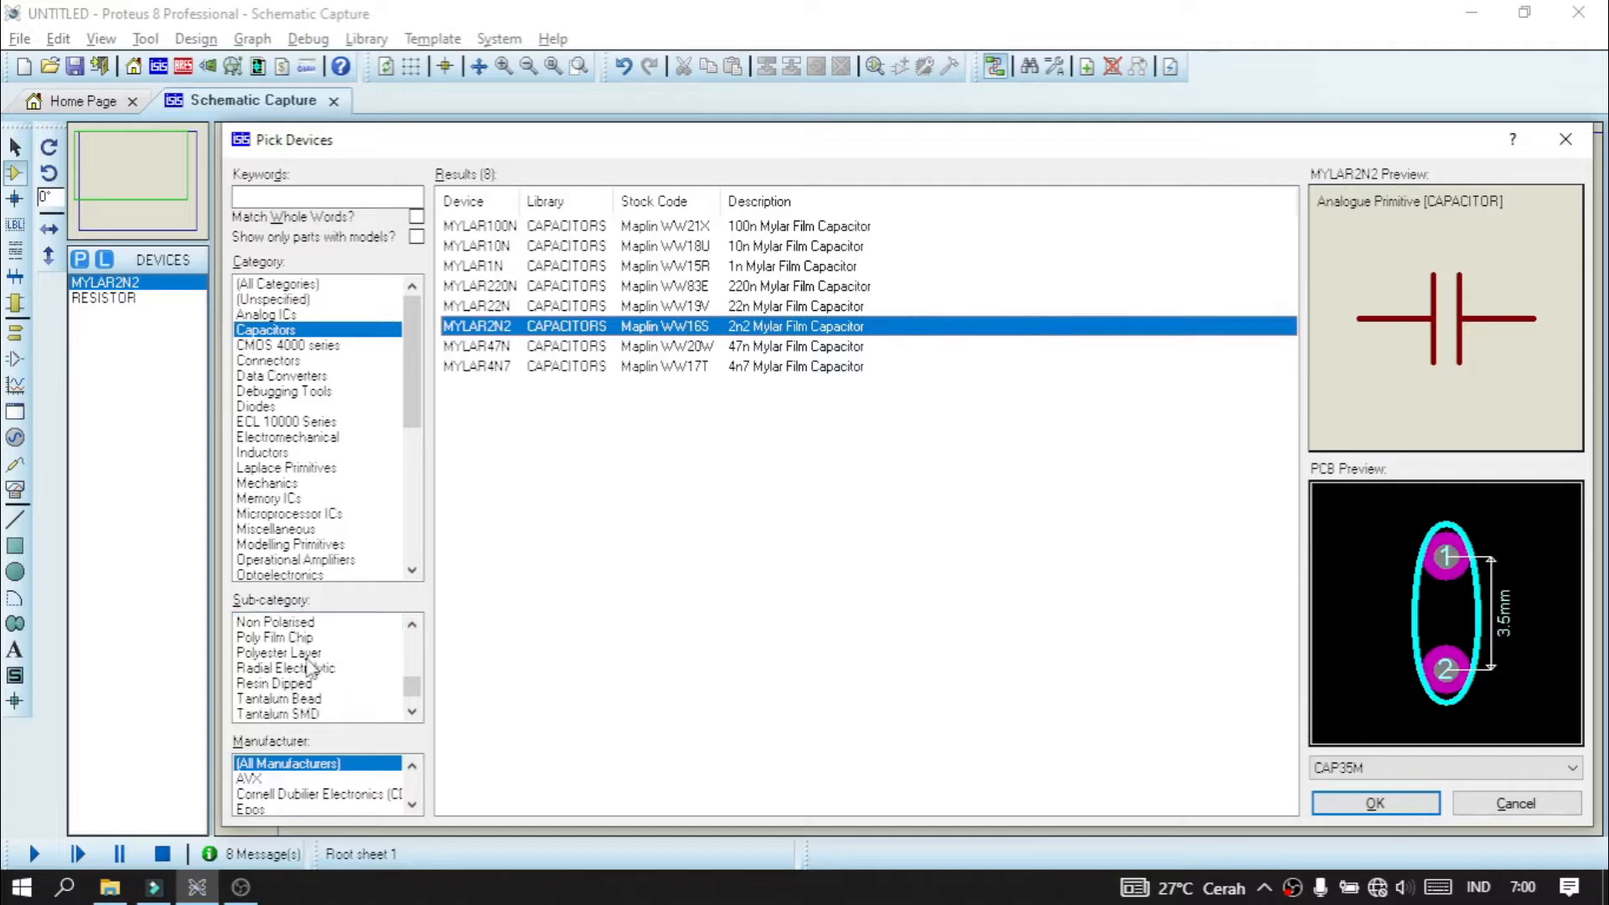
# - Add the 22u 100V radial electrolytic capacitor PCELECT22U100V to the schematic's device list
pyautogui.click(298, 667)
pyautogui.scroll(-1, 597, 618)
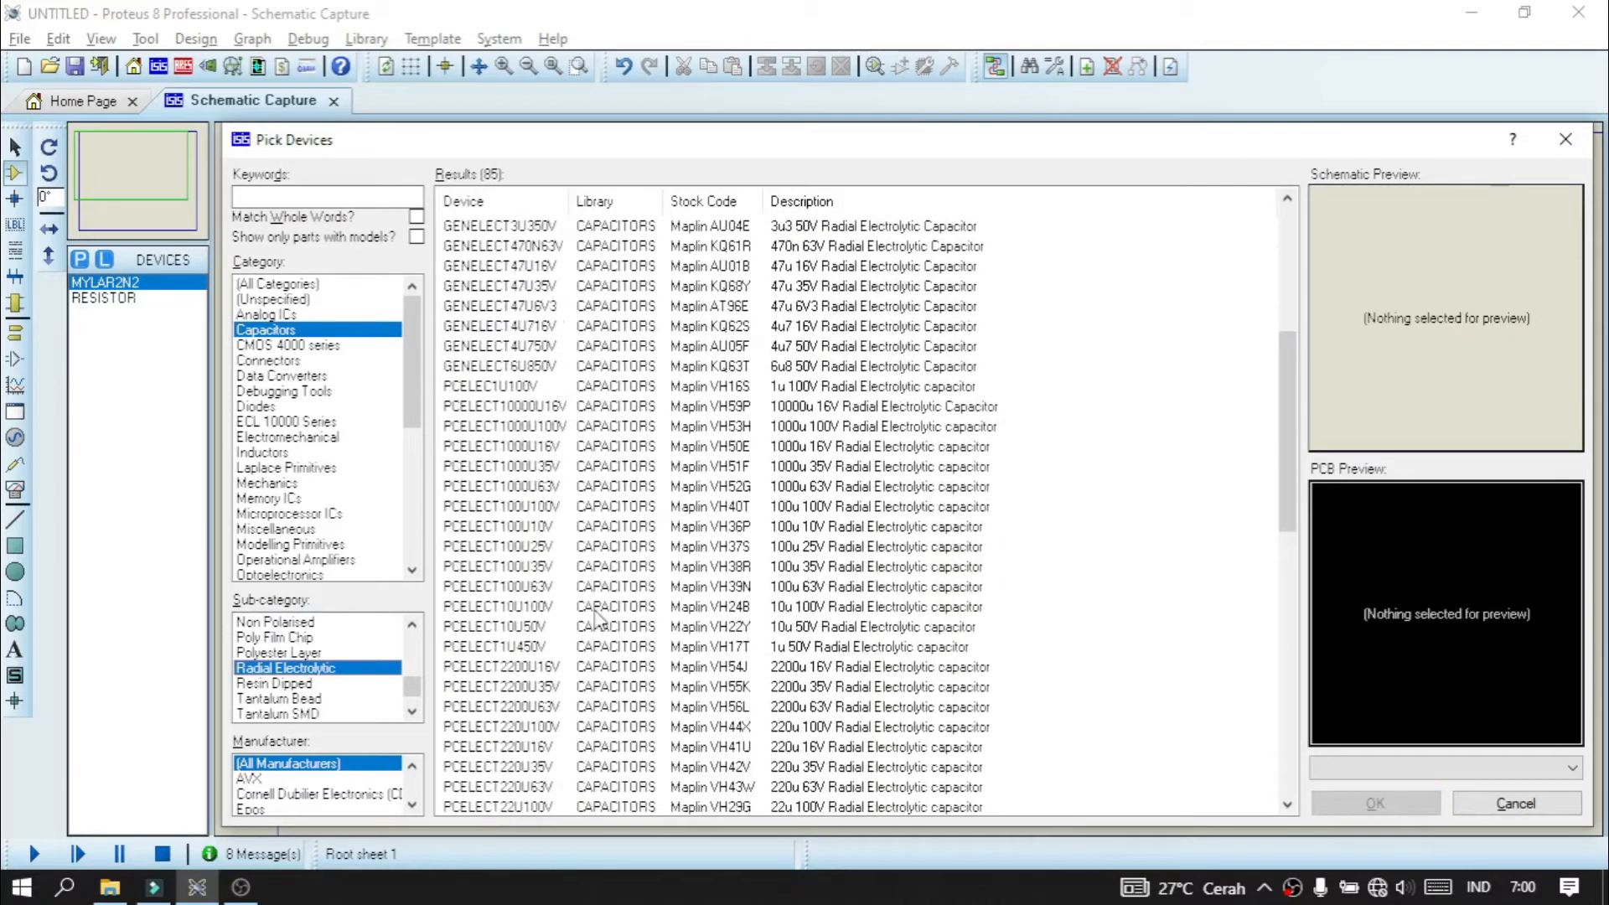
pyautogui.click(606, 427)
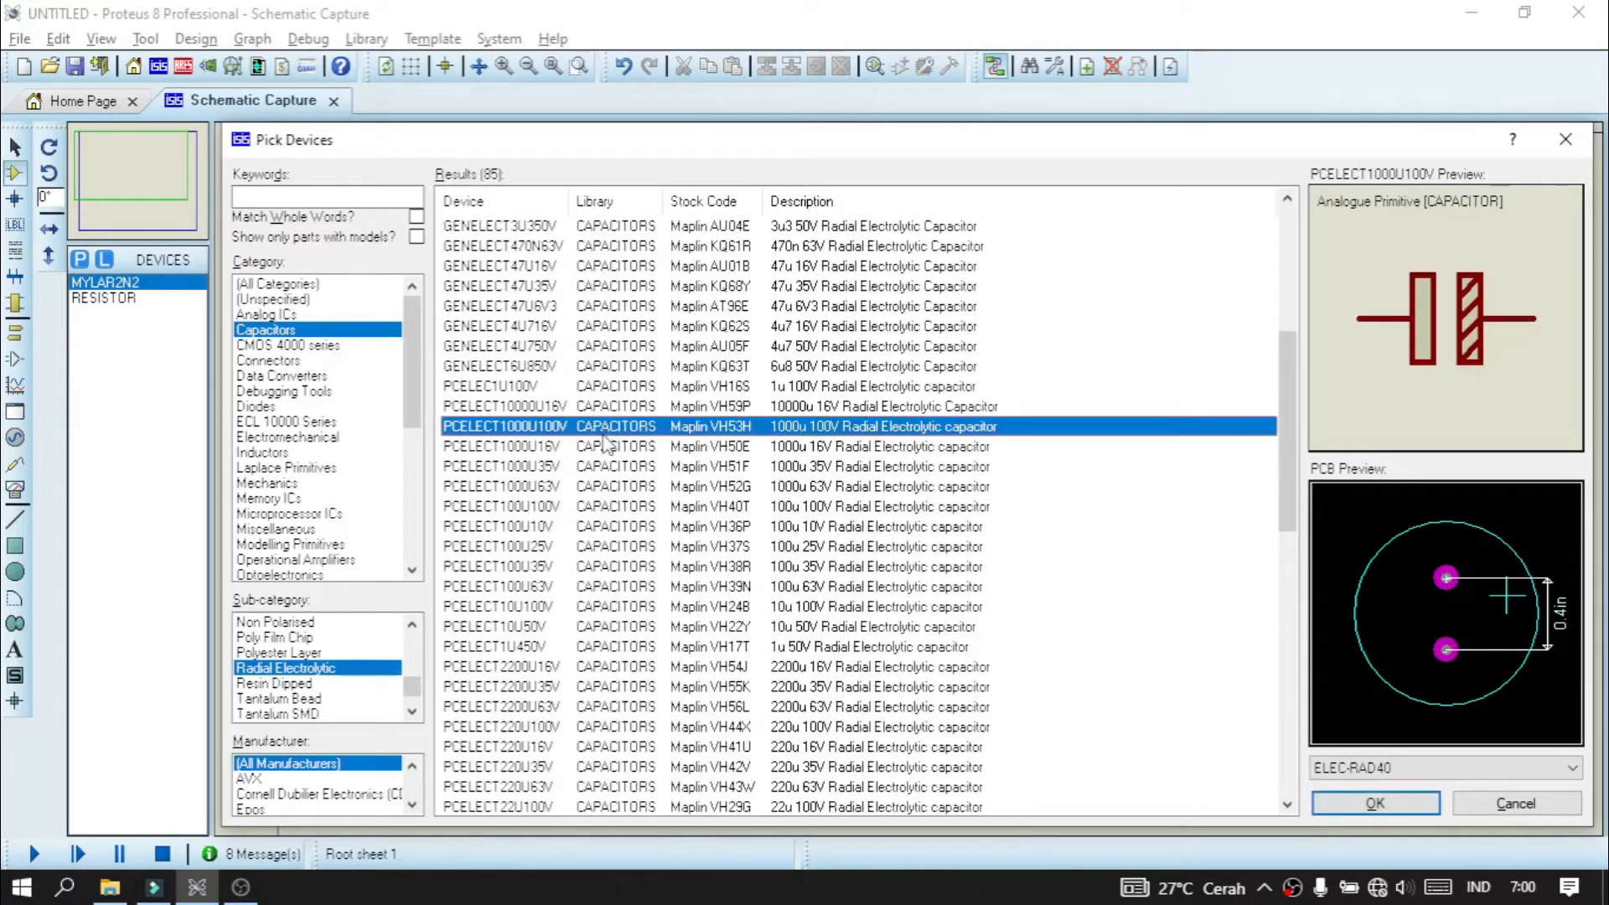
pyautogui.scroll(-2, 610, 570)
pyautogui.click(597, 570)
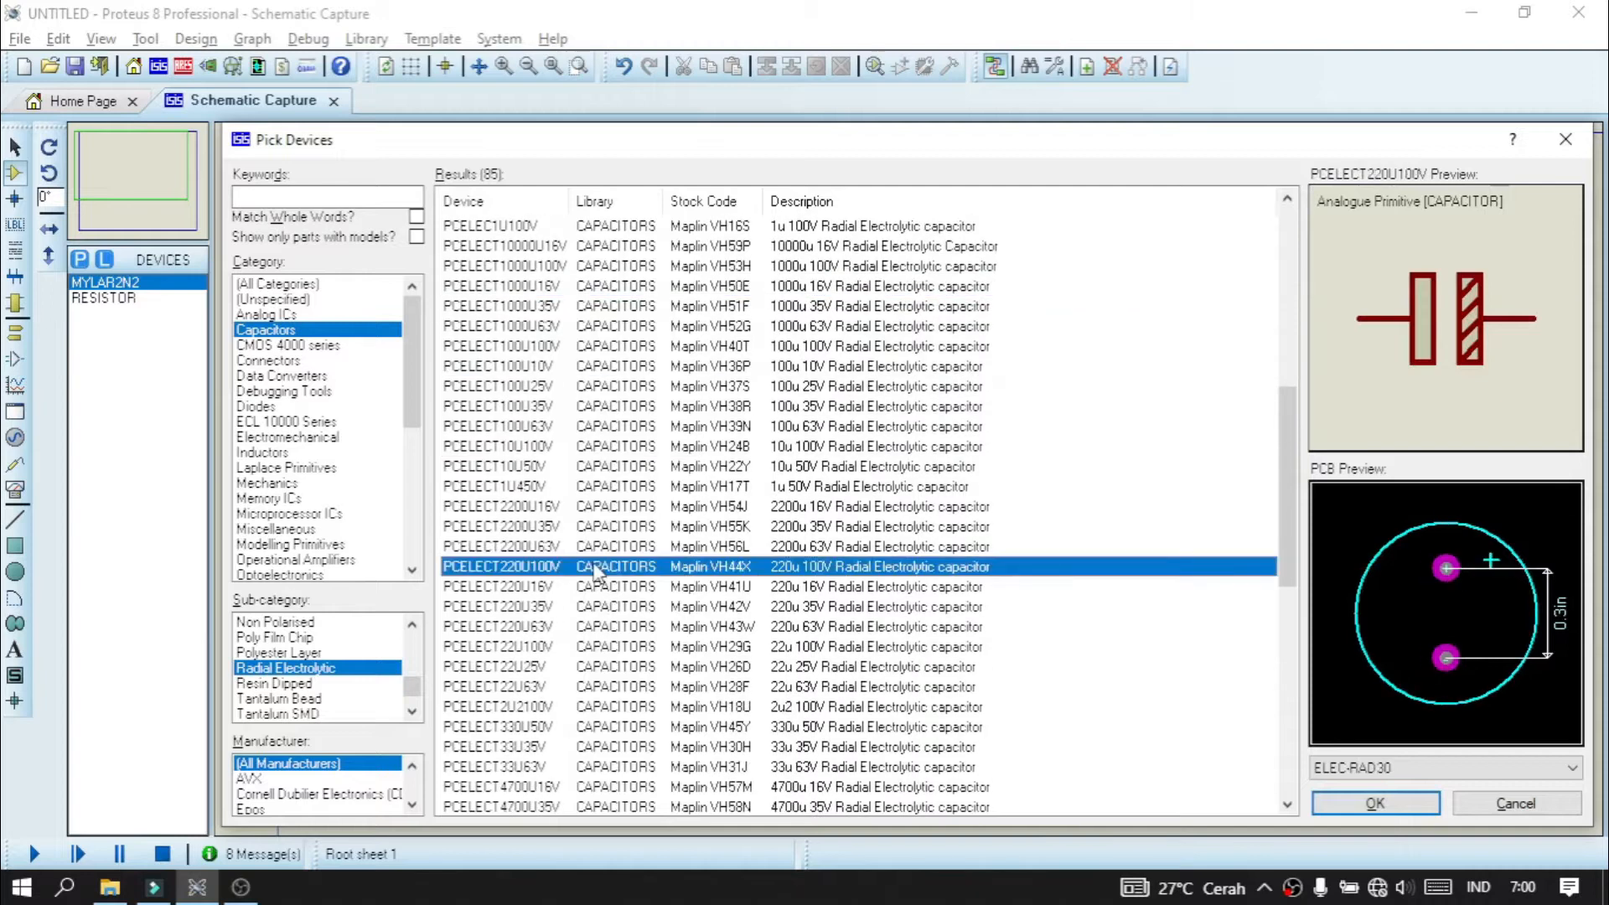
pyautogui.scroll(-2, 597, 569)
pyautogui.click(600, 570)
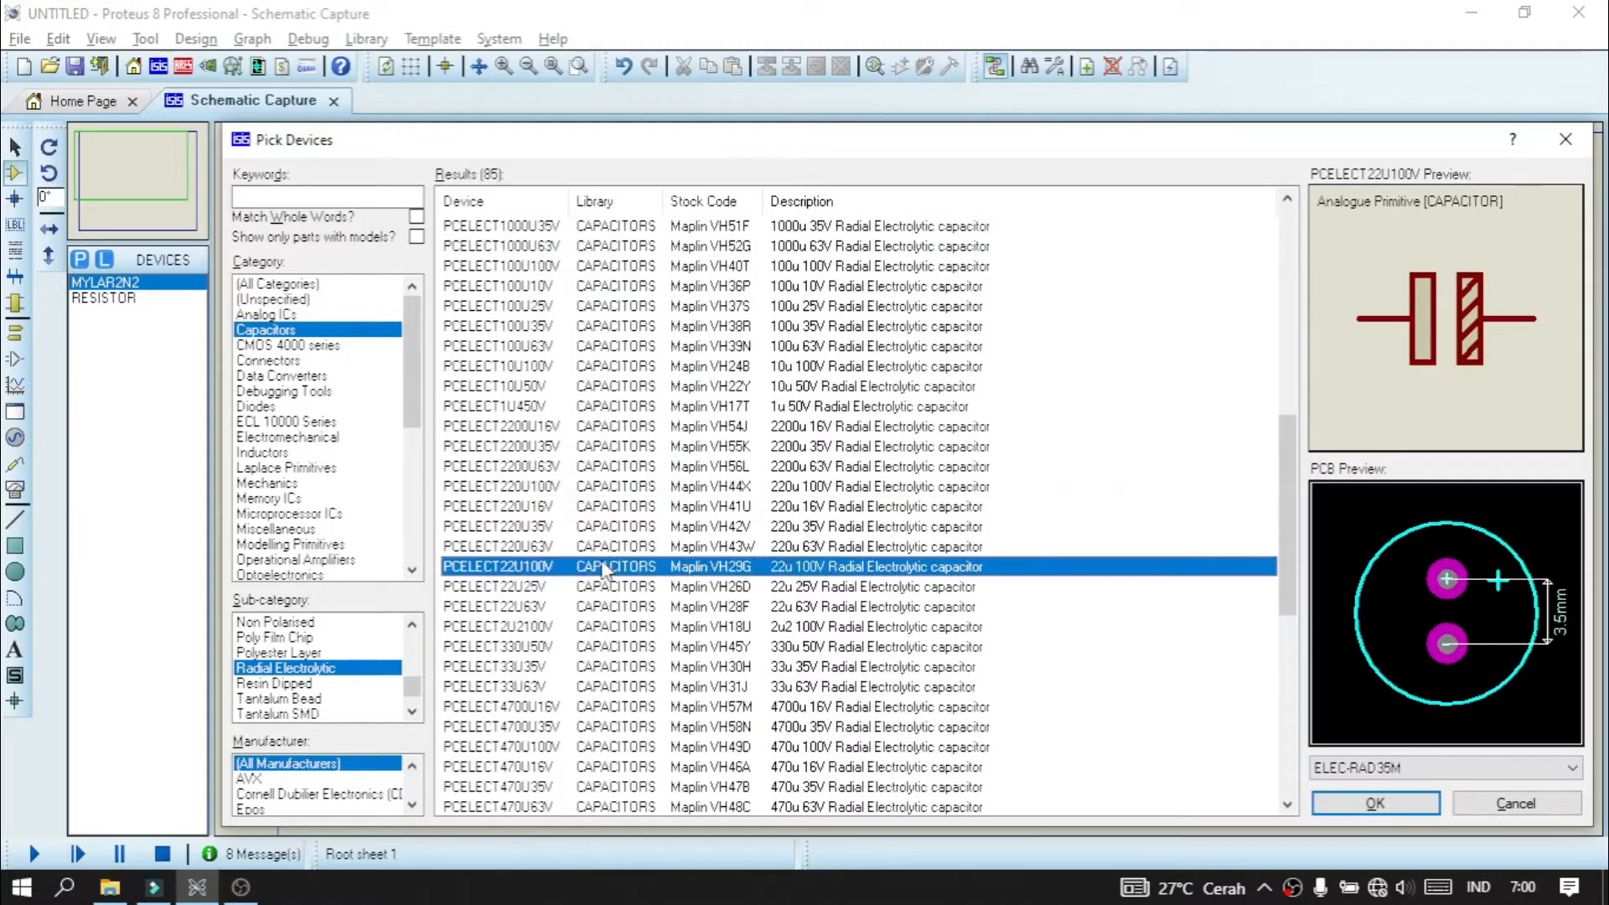
pyautogui.doubleClick(603, 568)
# - Add the animated yellow LED model LED-YELLOW from the Optoelectronics category's LEDs to the device list
pyautogui.scroll(-2, 285, 503)
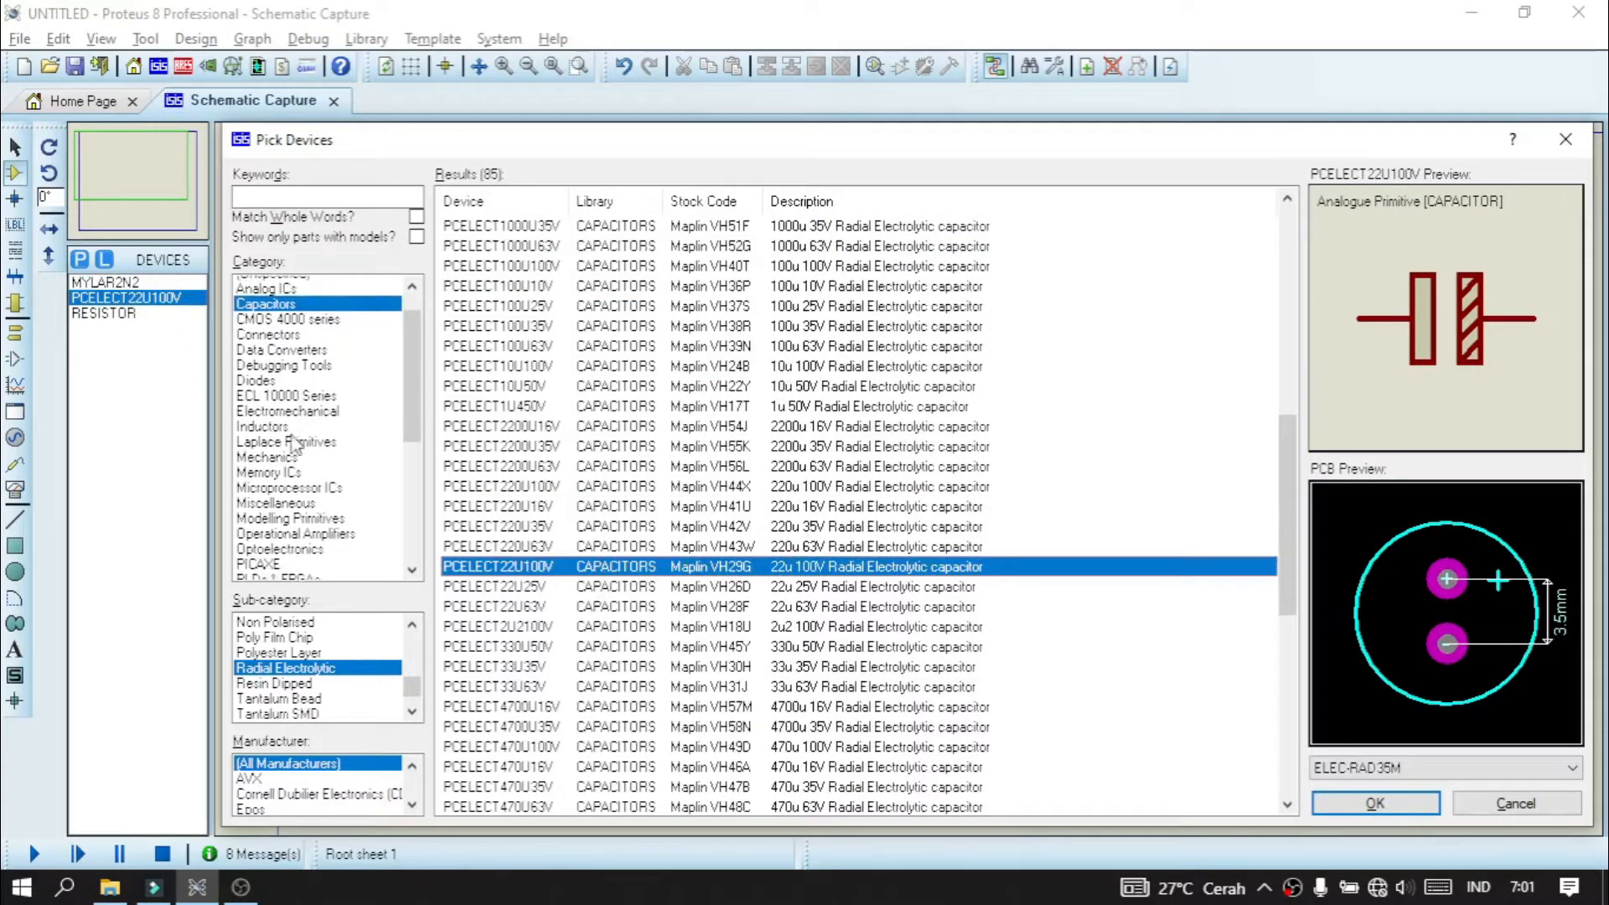
pyautogui.scroll(-1, 283, 507)
pyautogui.click(285, 483)
pyautogui.scroll(-2, 281, 712)
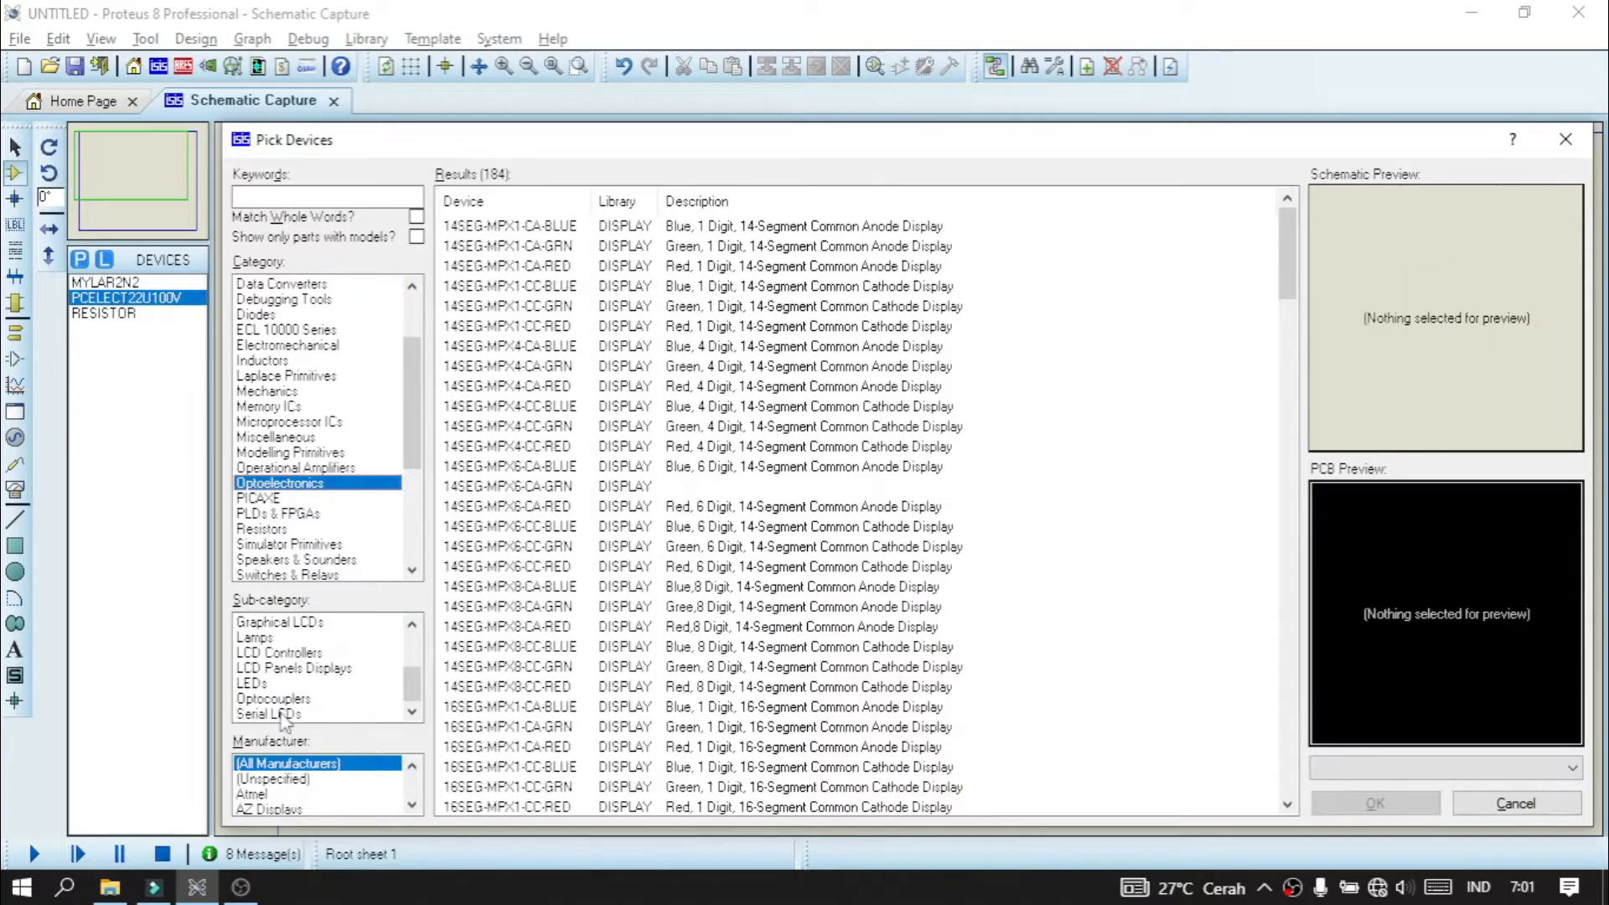
pyautogui.click(285, 683)
pyautogui.doubleClick(627, 407)
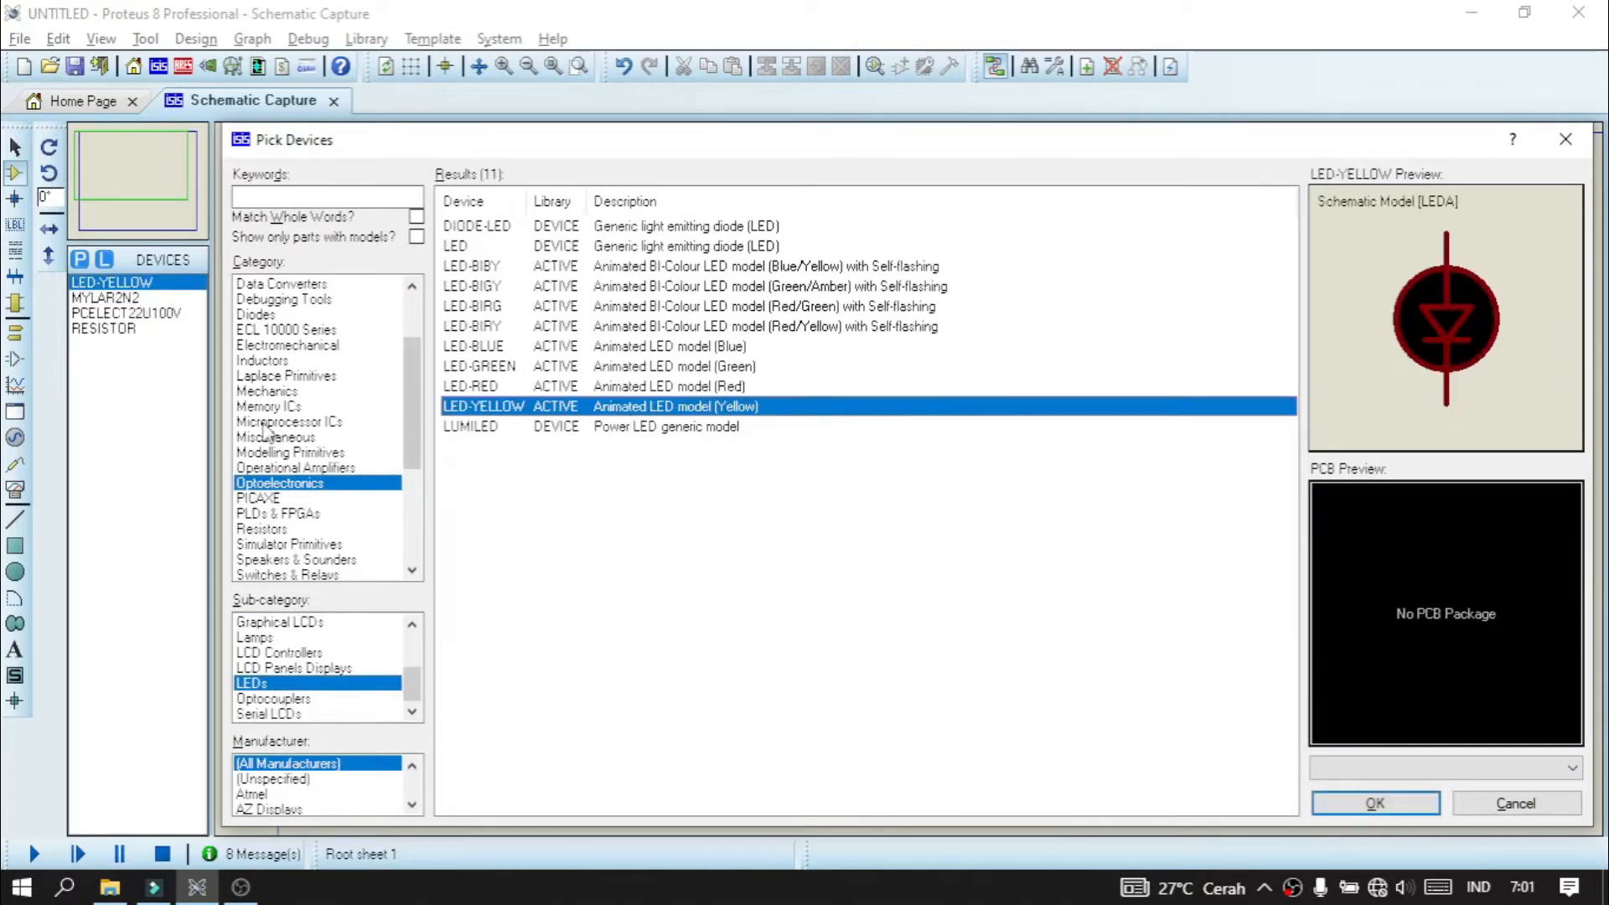
# - Add the 400V, 6A single-phase bridge rectifier GBU6G from the Diodes category and finish picking devices
pyautogui.scroll(1, 295, 456)
pyautogui.click(256, 345)
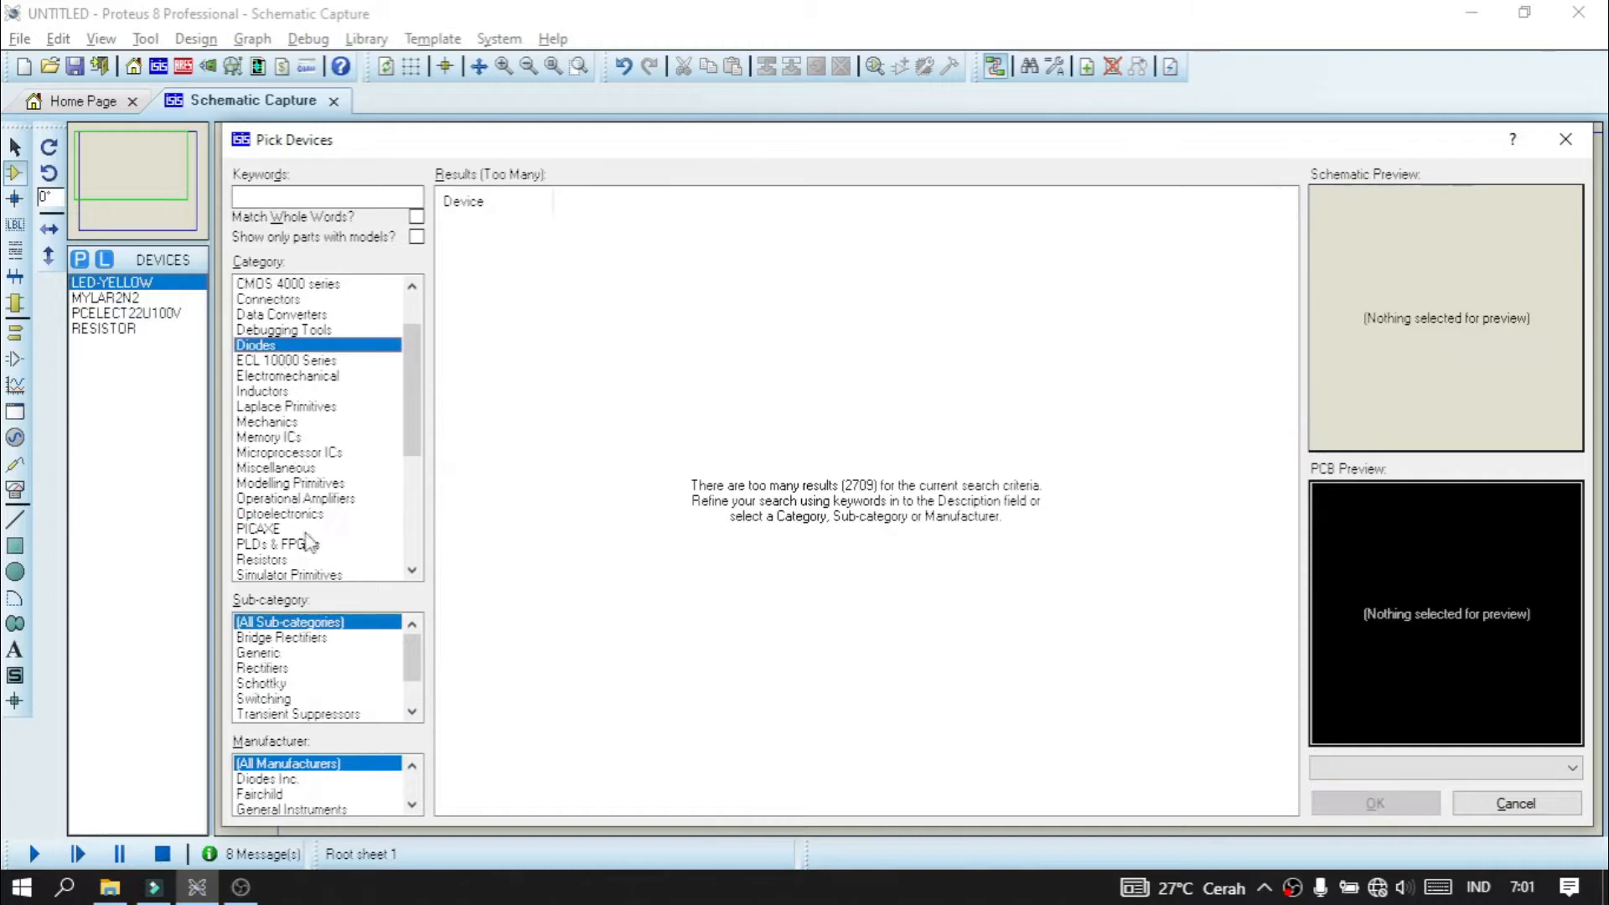
pyautogui.scroll(-2, 332, 485)
pyautogui.click(282, 637)
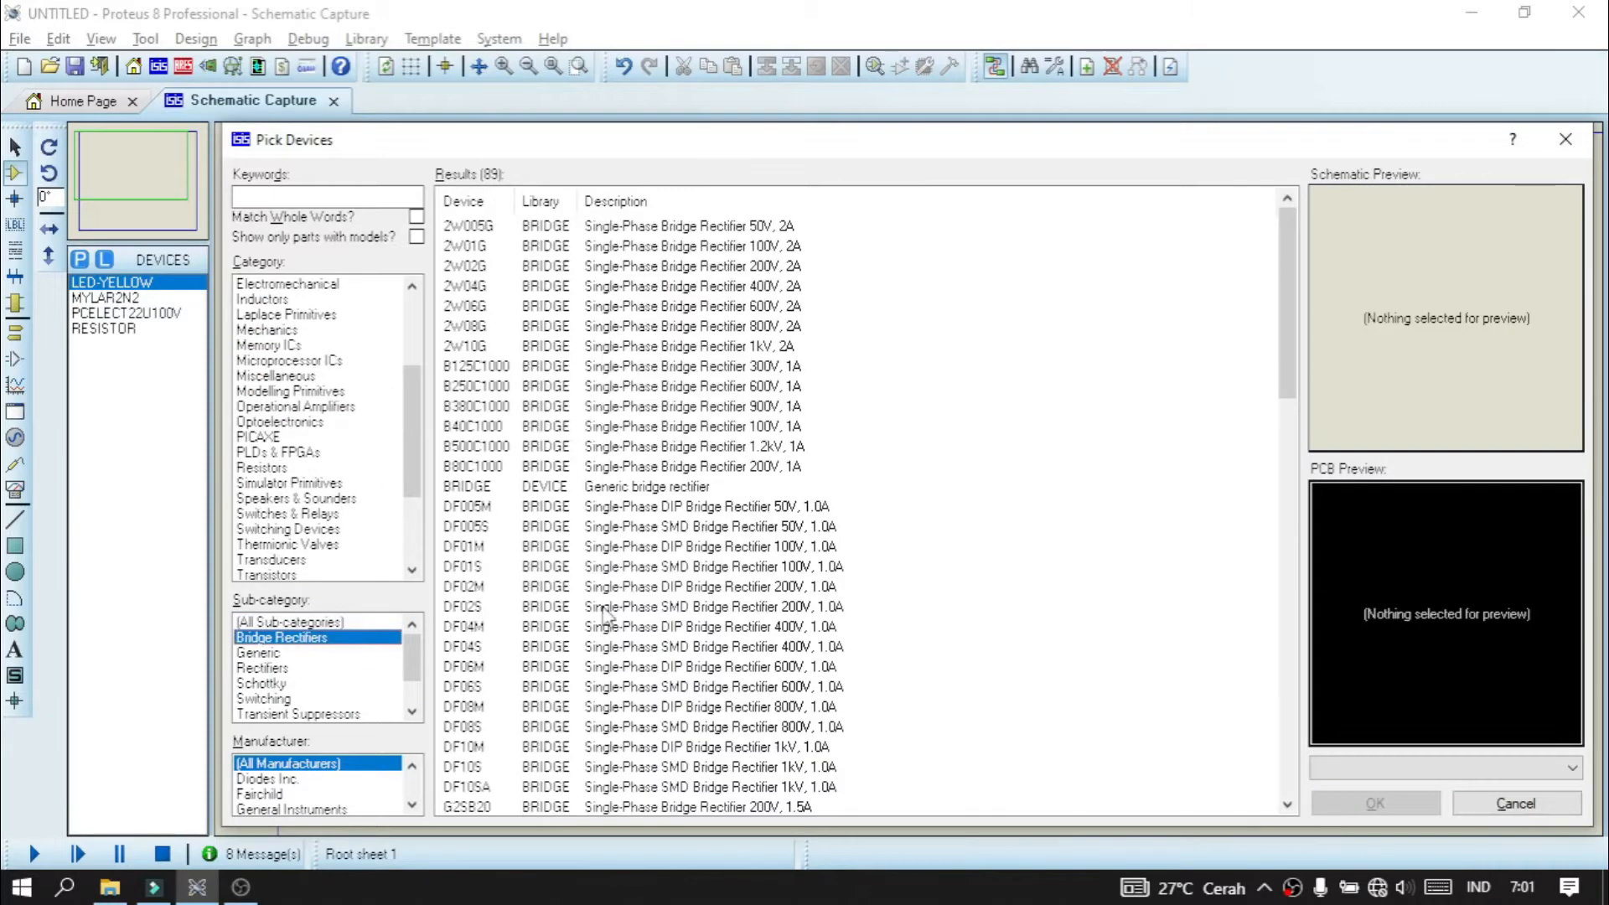
pyautogui.click(548, 710)
pyautogui.scroll(-3, 557, 675)
pyautogui.click(555, 667)
pyautogui.scroll(-1, 555, 687)
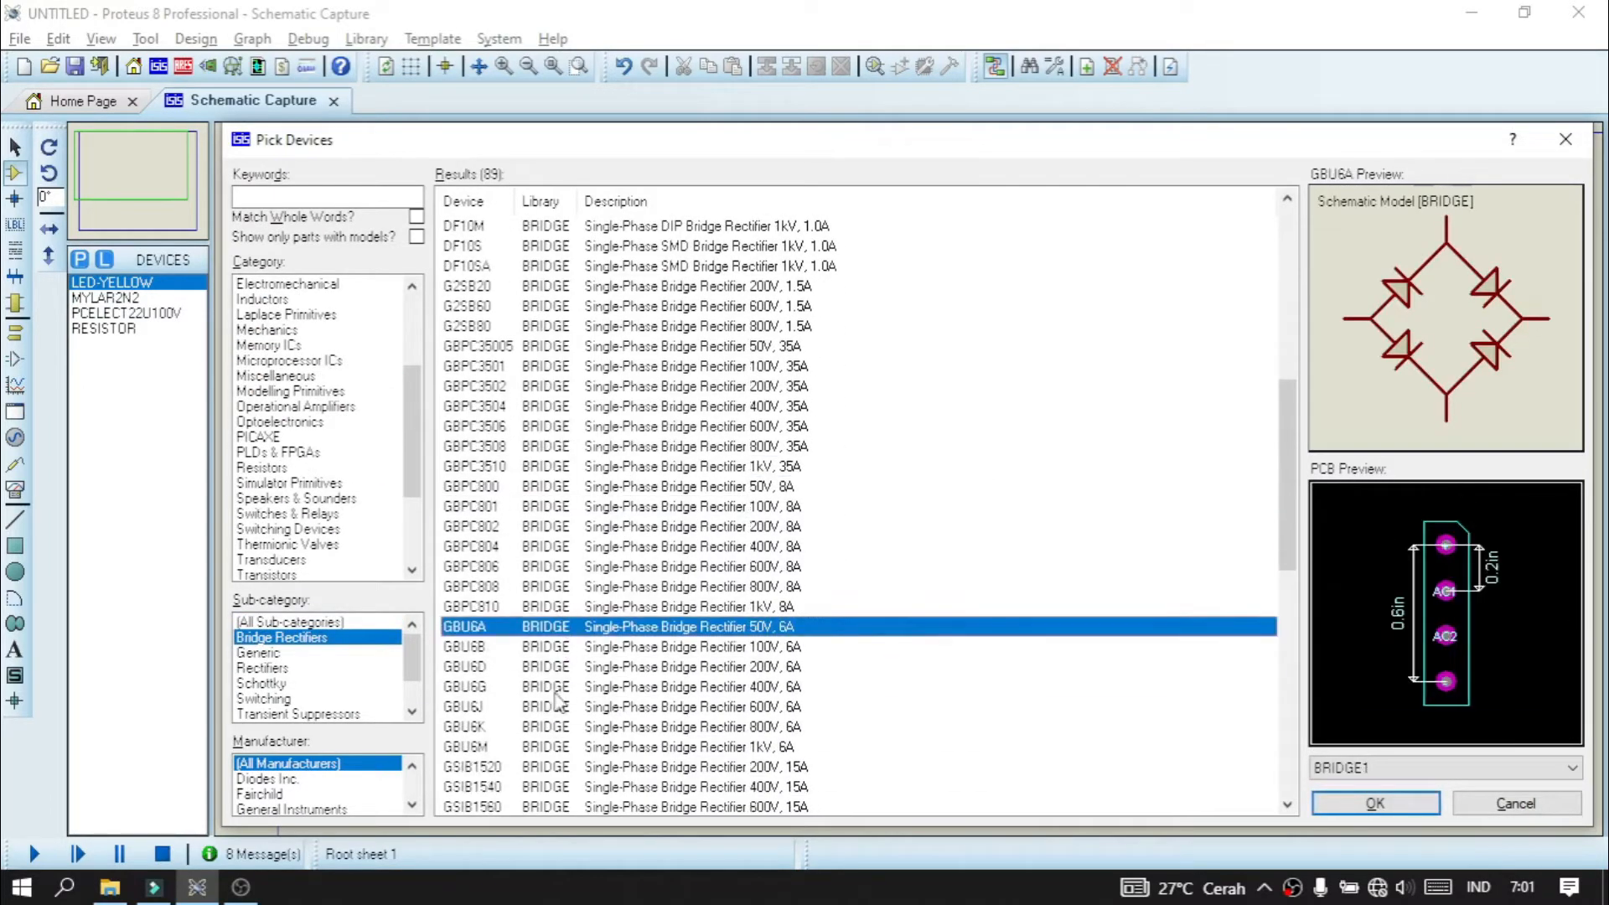
pyautogui.doubleClick(562, 691)
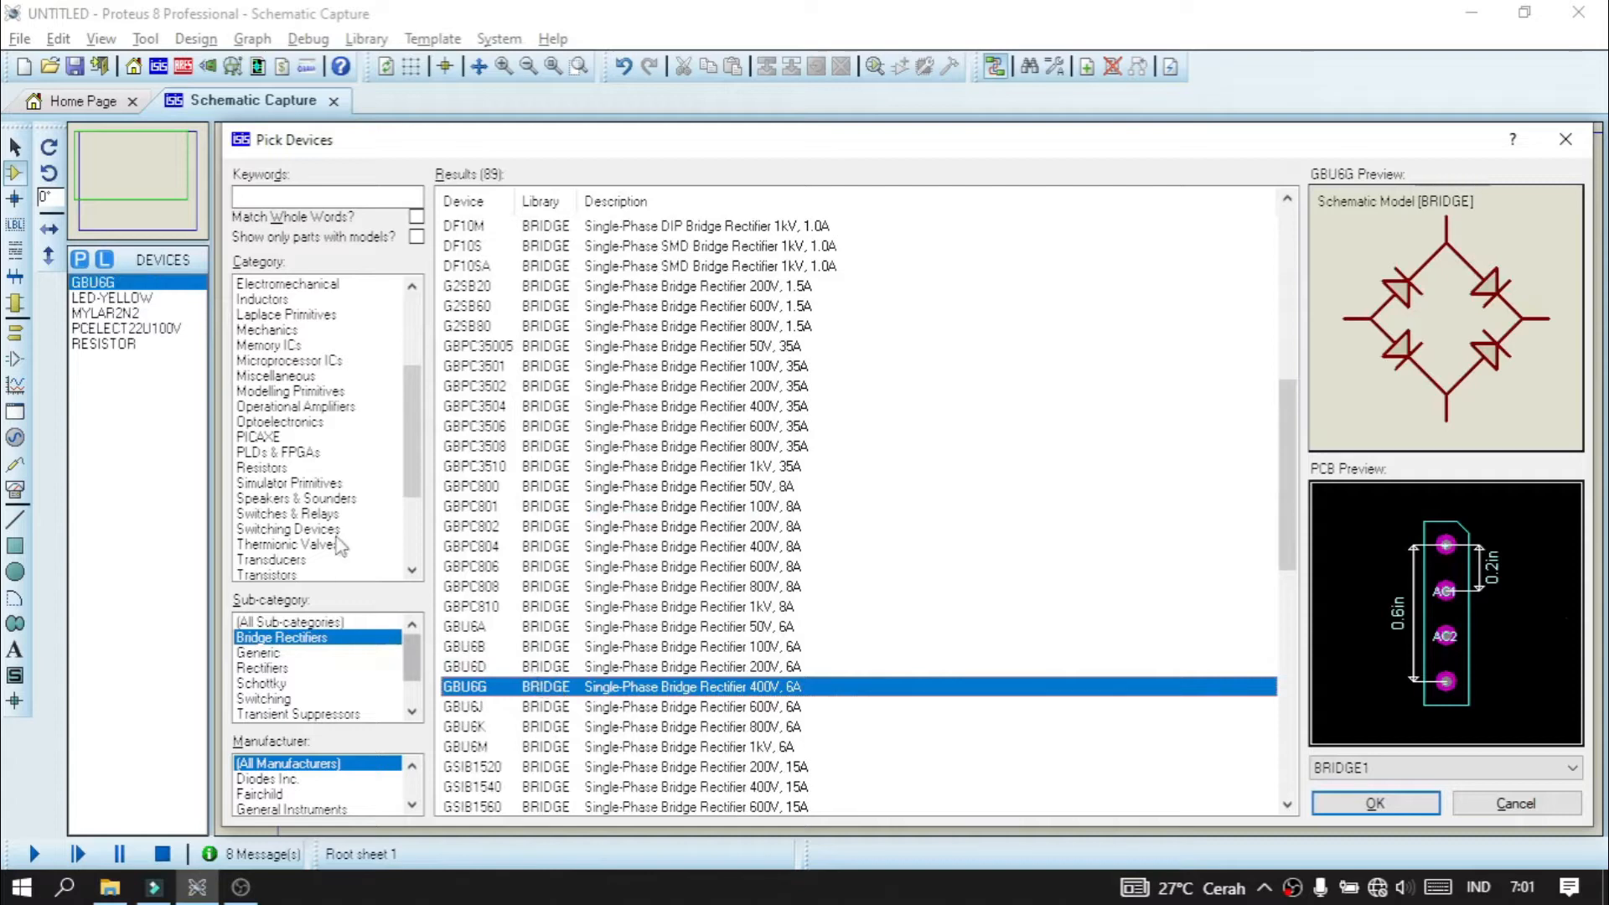
pyautogui.click(1402, 807)
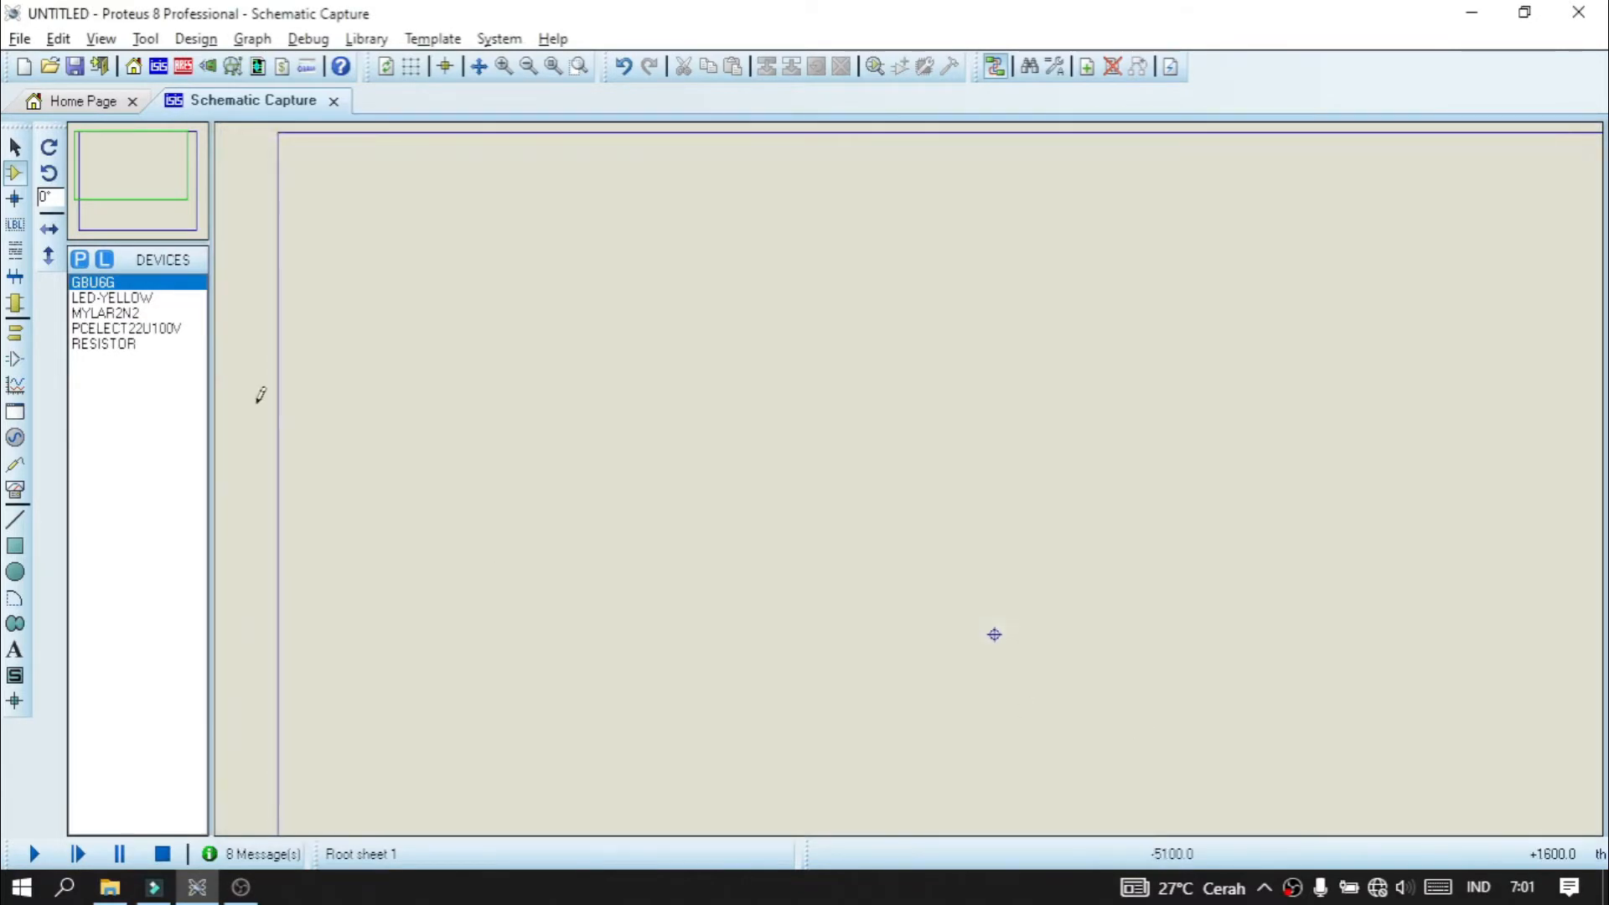
# - Place five LED-YELLOW components, D1 to D5, side by side in the upper part of the sheet
pyautogui.click(111, 298)
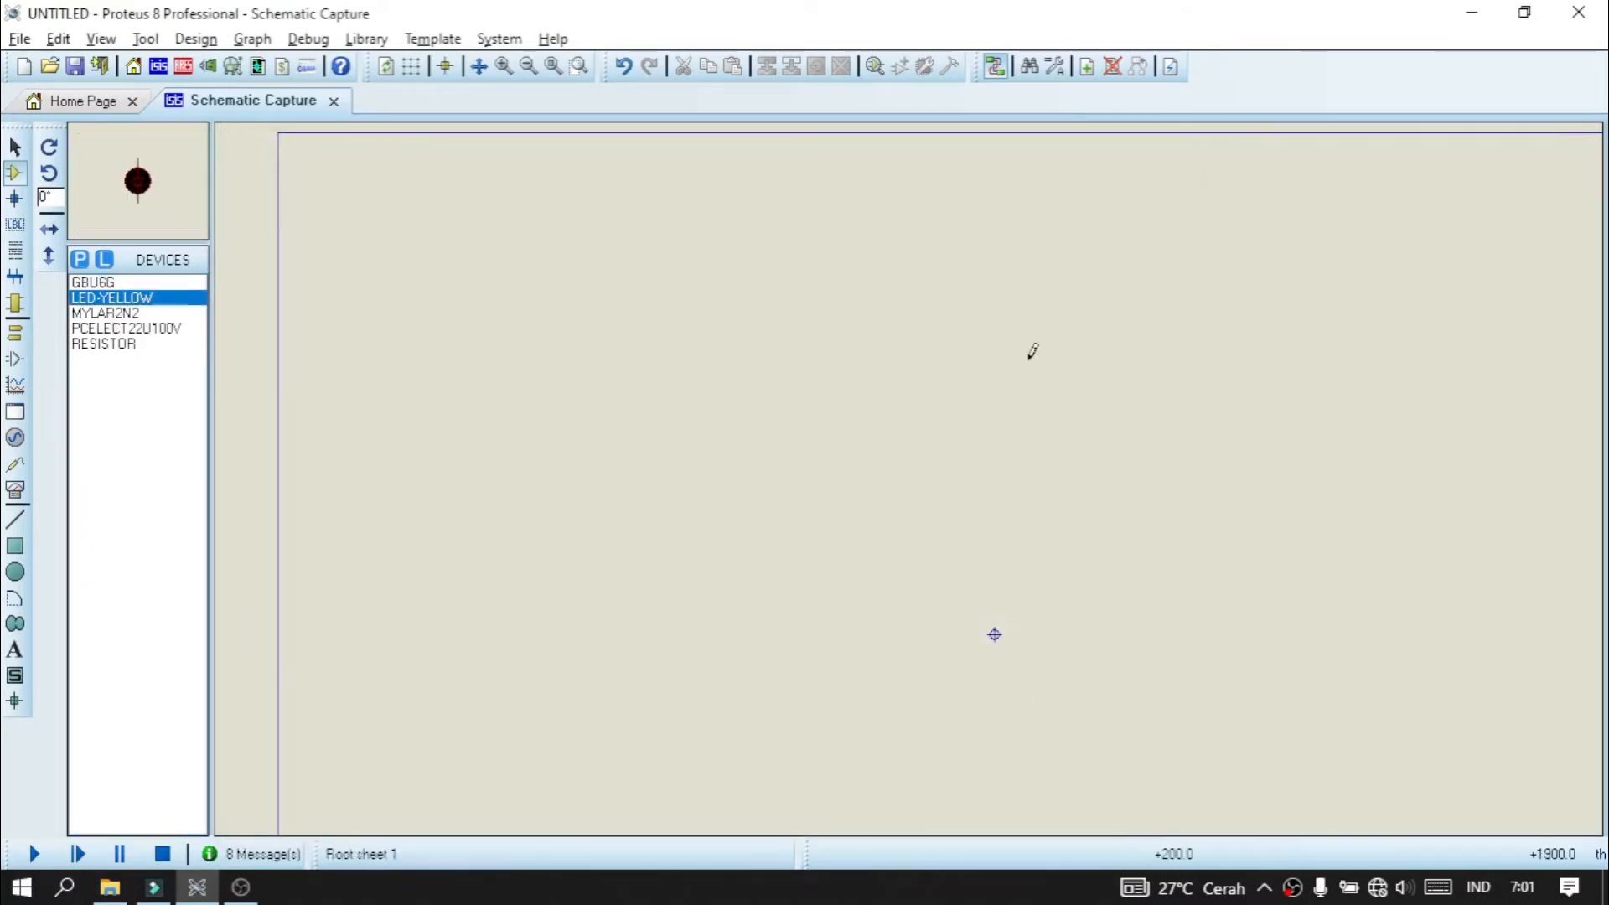
pyautogui.click(980, 318)
pyautogui.click(1109, 318)
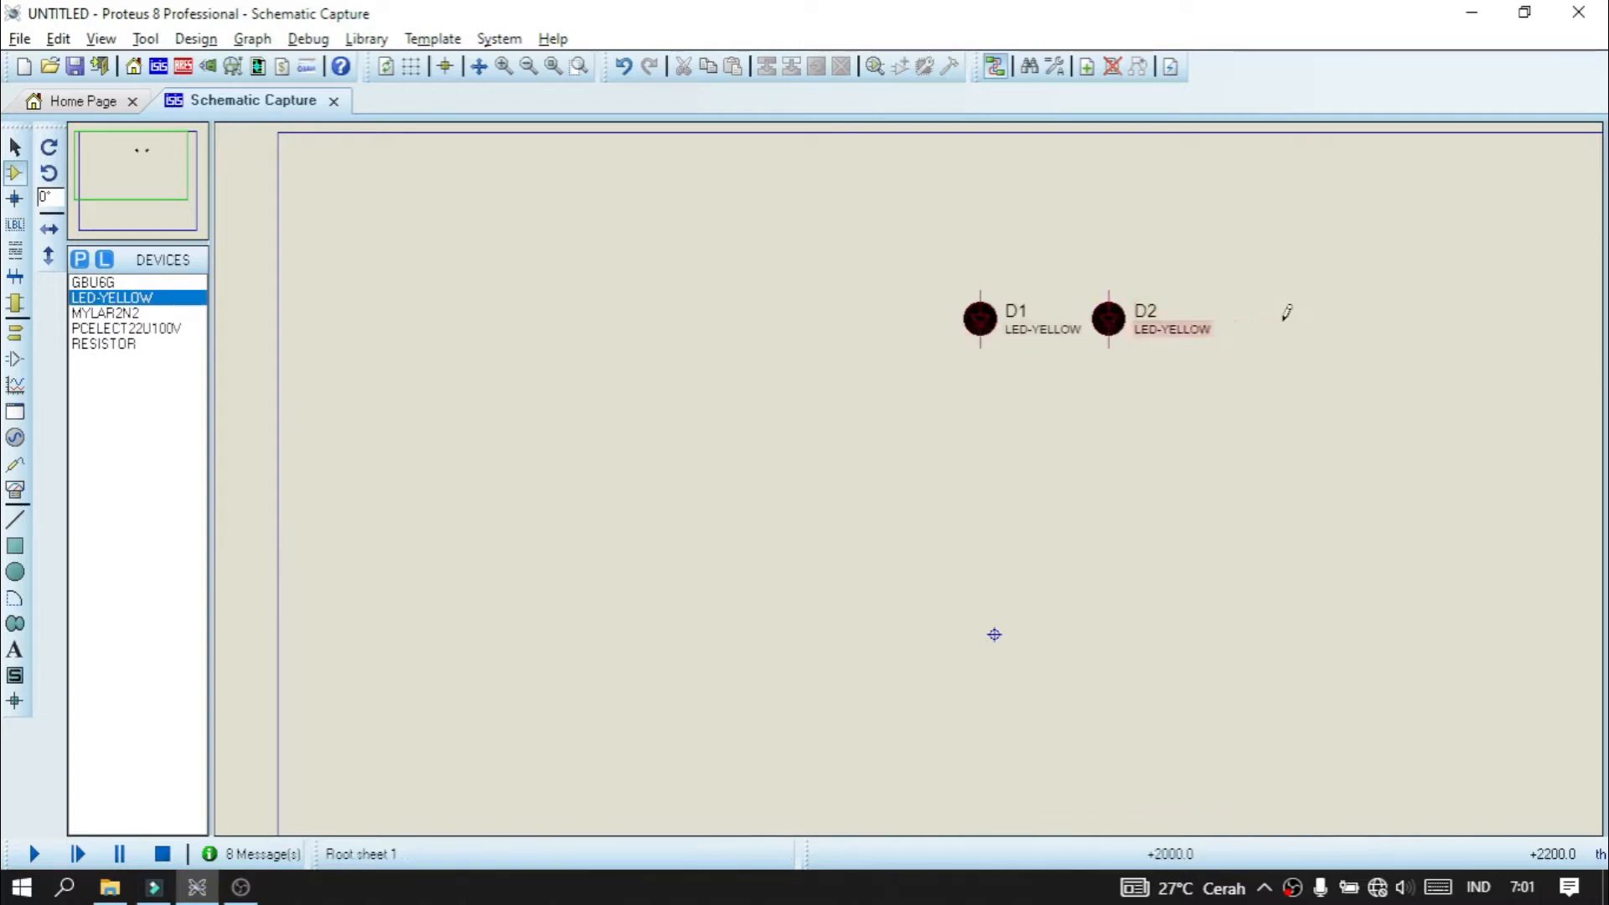
pyautogui.click(1252, 305)
pyautogui.click(1395, 348)
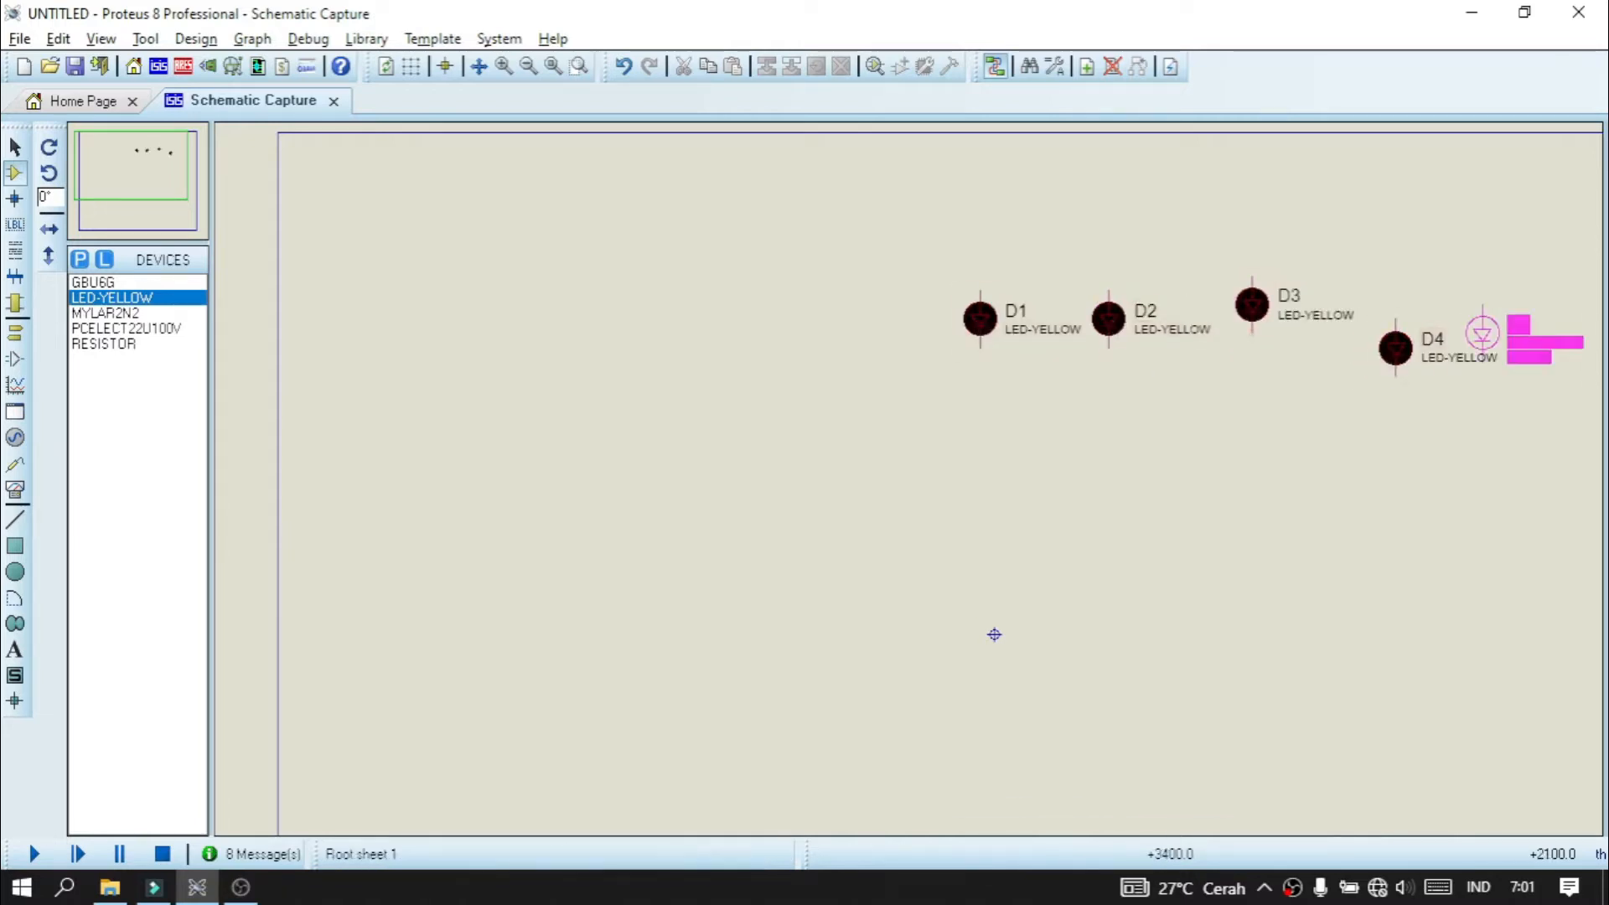
pyautogui.click(1483, 332)
# - Rotate the five LEDs anti-clockwise as a block and move the resulting column fully inside the sheet
pyautogui.moveTo(894, 204); pyautogui.dragTo(1538, 404)
pyautogui.rightClick(1199, 331)
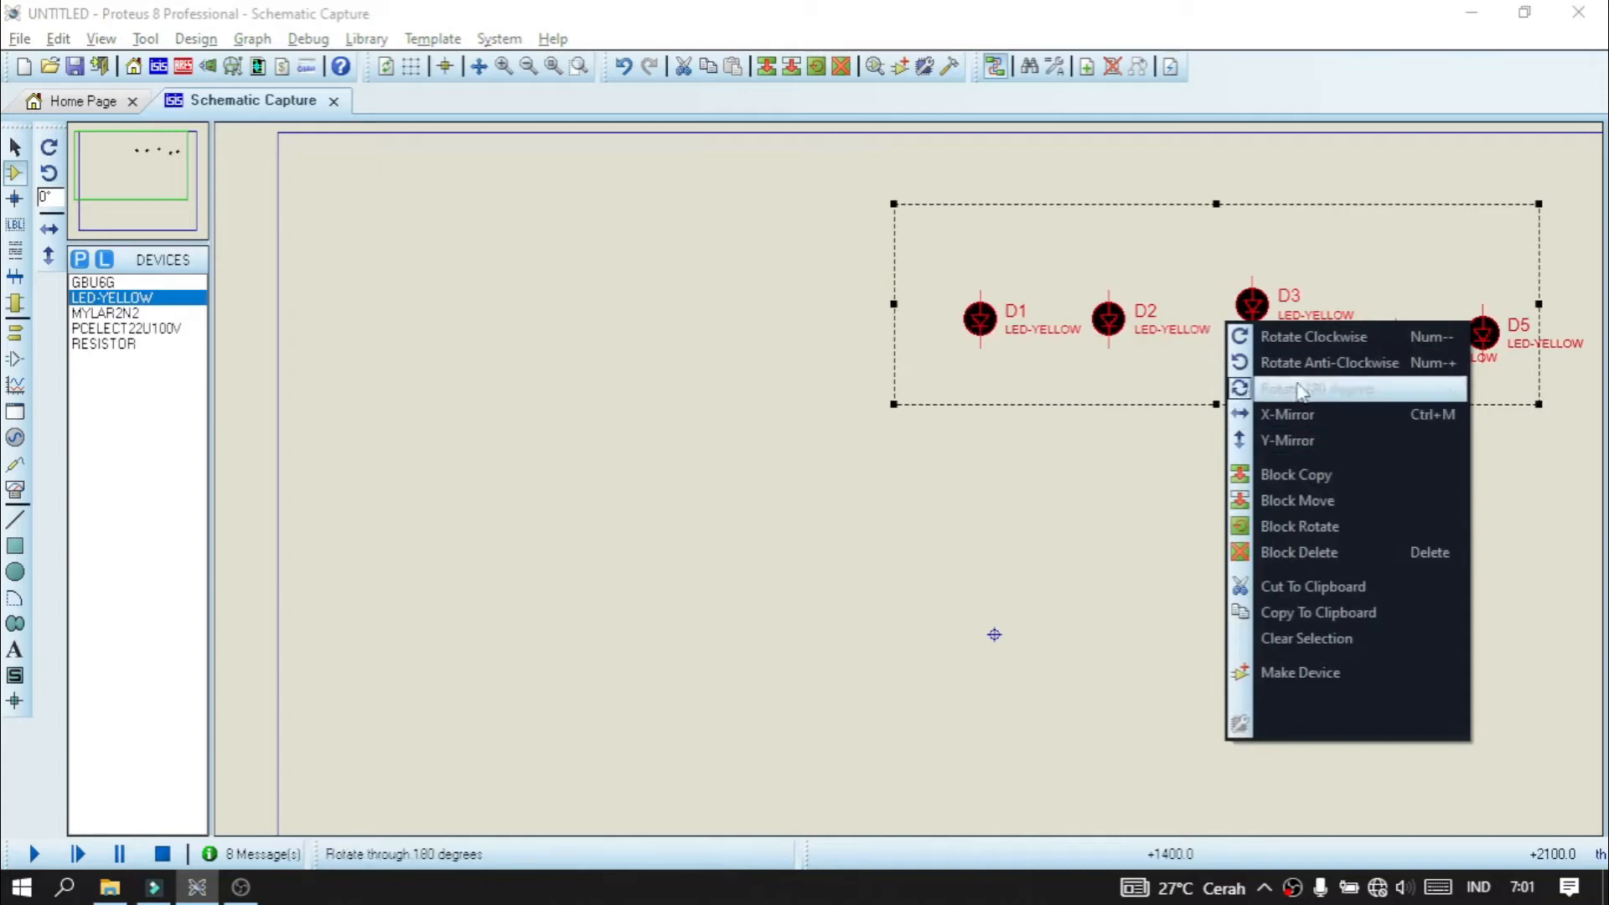
pyautogui.click(1324, 362)
pyautogui.moveTo(1166, 312); pyautogui.dragTo(964, 471)
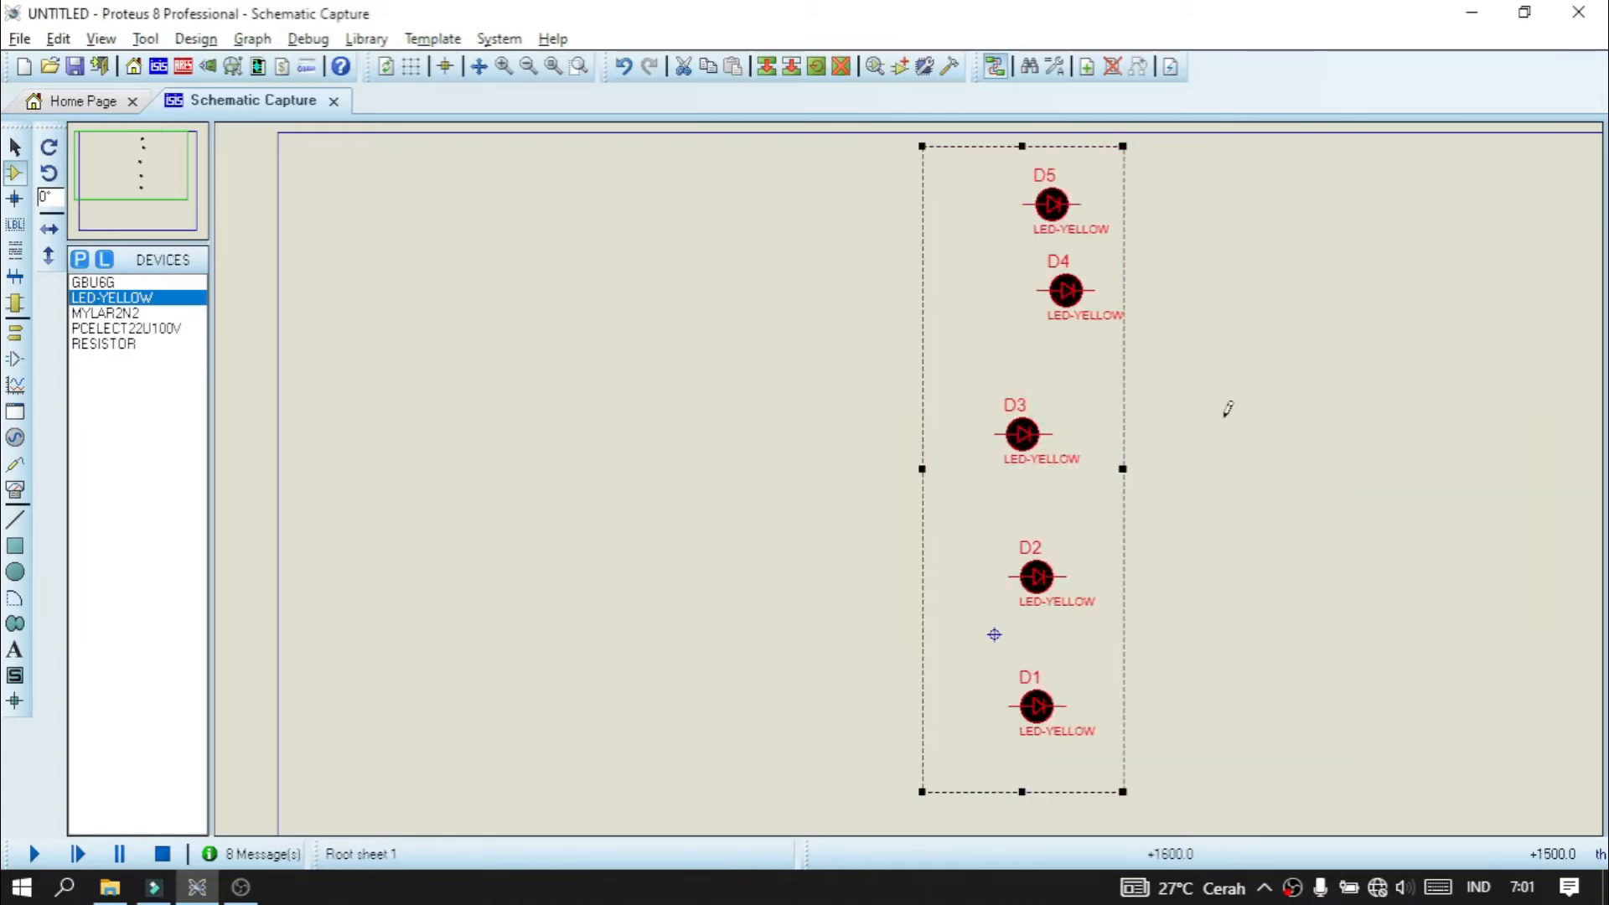
pyautogui.click(1224, 406)
# - Separate the stacked LEDs and line up D1, D2 and D5 in a horizontal row near the sheet's upper edge
pyautogui.moveTo(997, 208); pyautogui.dragTo(1142, 718)
pyautogui.moveTo(1020, 431); pyautogui.dragTo(1321, 487)
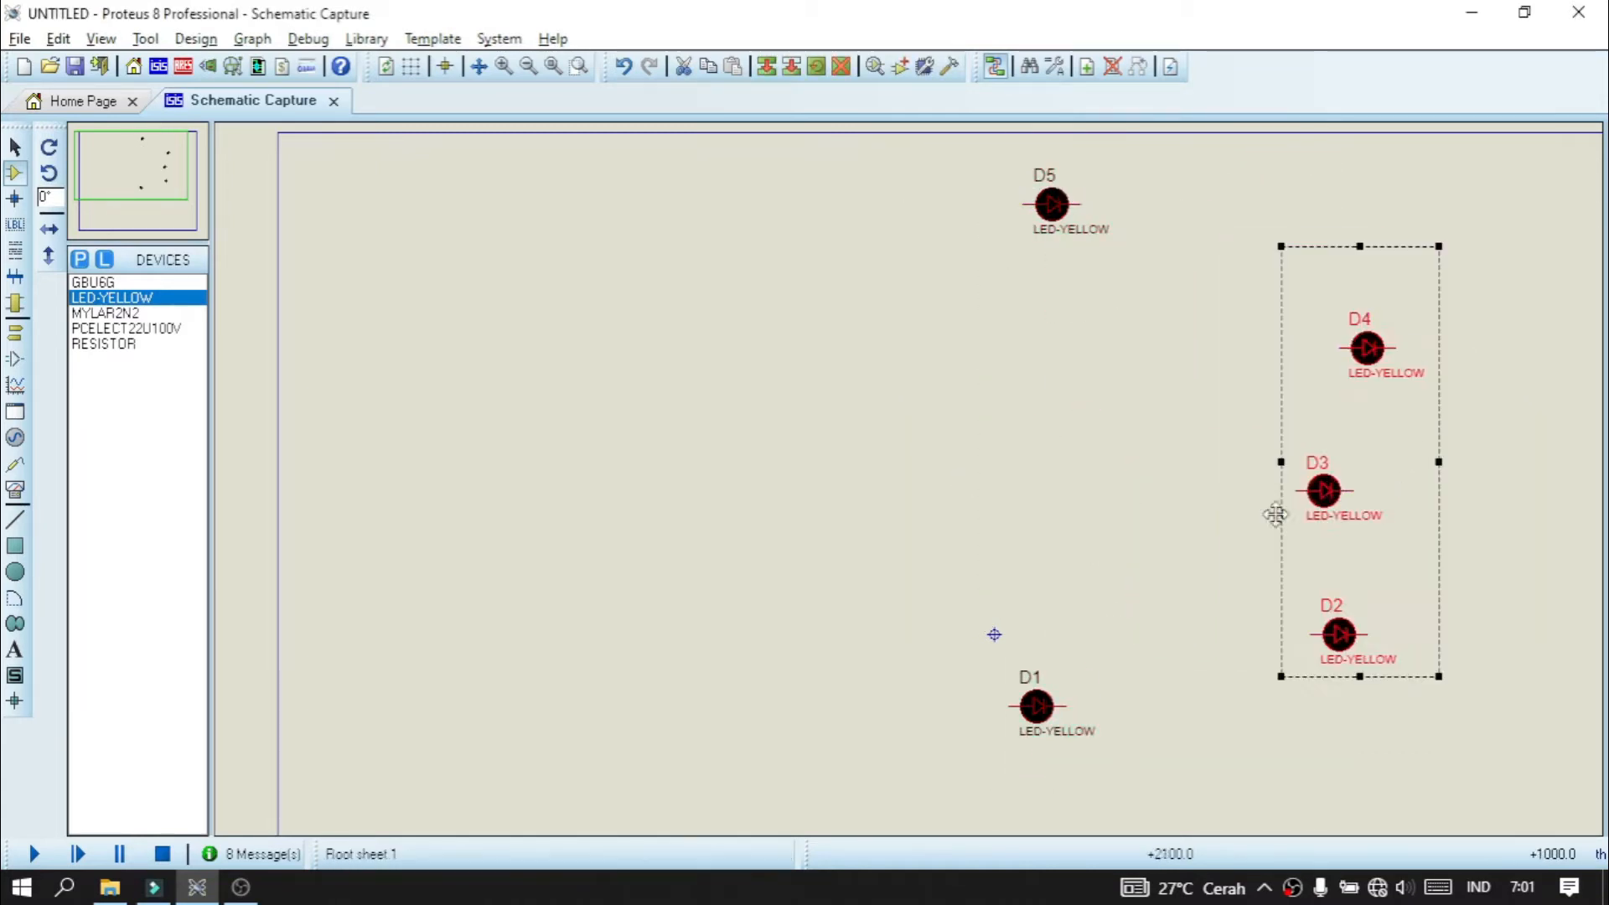
pyautogui.click(1036, 707)
pyautogui.moveTo(1037, 562); pyautogui.dragTo(1036, 318)
pyautogui.moveTo(1051, 203); pyautogui.dragTo(1324, 246)
pyautogui.moveTo(1049, 327); pyautogui.dragTo(1049, 255)
pyautogui.moveTo(1326, 636); pyautogui.dragTo(1123, 247)
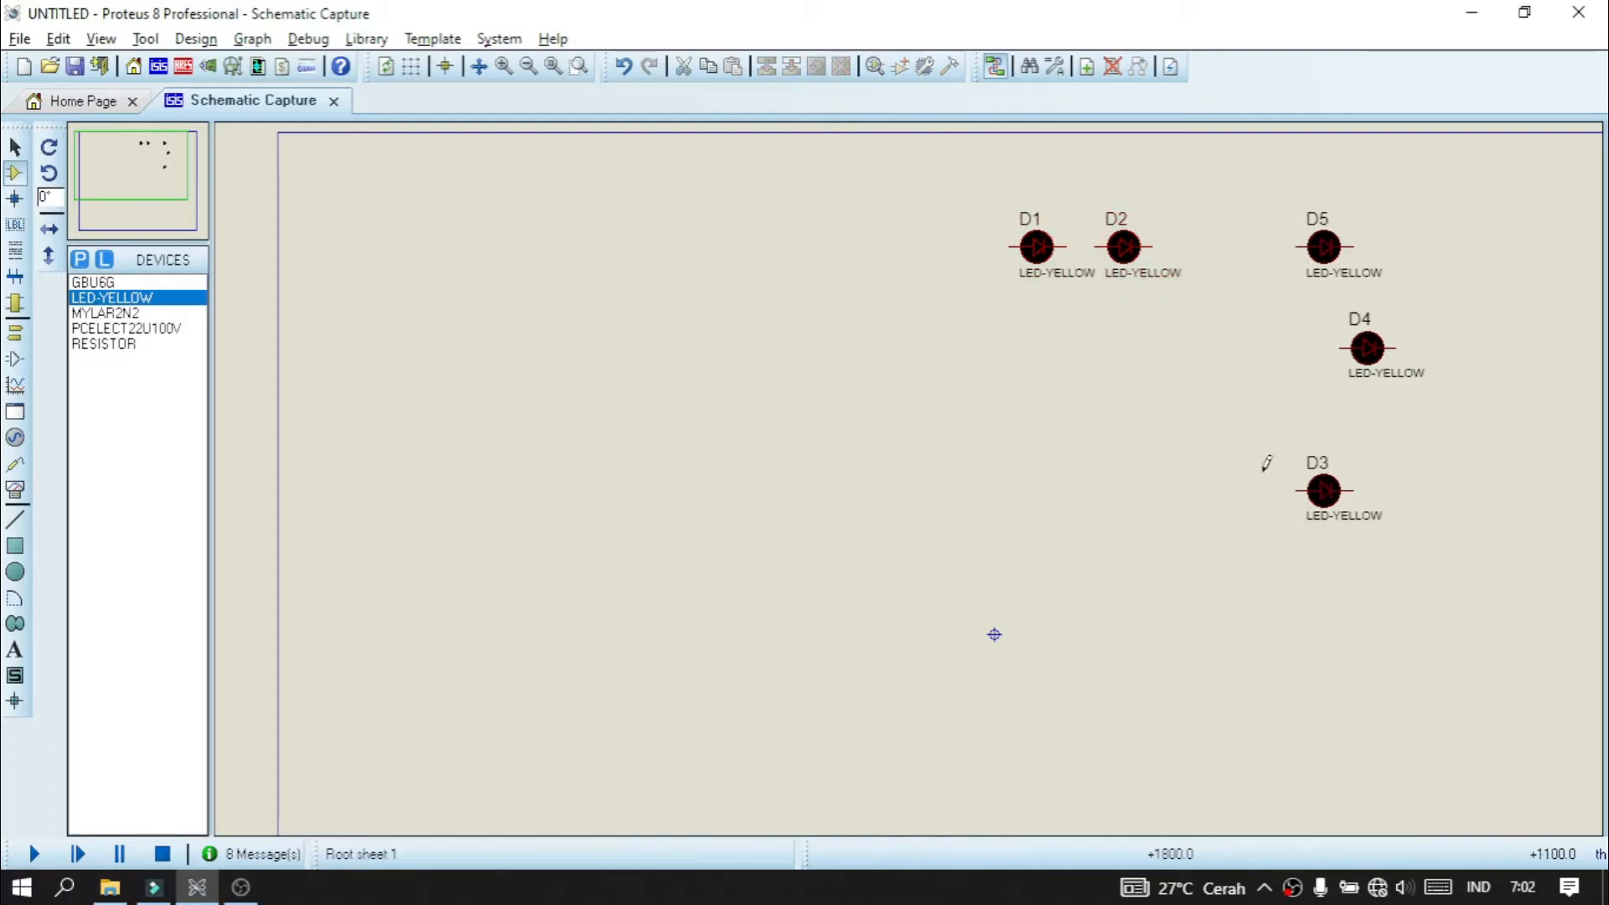
# - Move D3, D4 and D5 into the row beside D2 so all five LEDs are evenly spaced
pyautogui.click(1324, 246)
pyautogui.moveTo(1324, 246); pyautogui.dragTo(1410, 246)
pyautogui.moveTo(1368, 347); pyautogui.dragTo(1324, 246)
pyautogui.moveTo(1333, 501); pyautogui.dragTo(1217, 257)
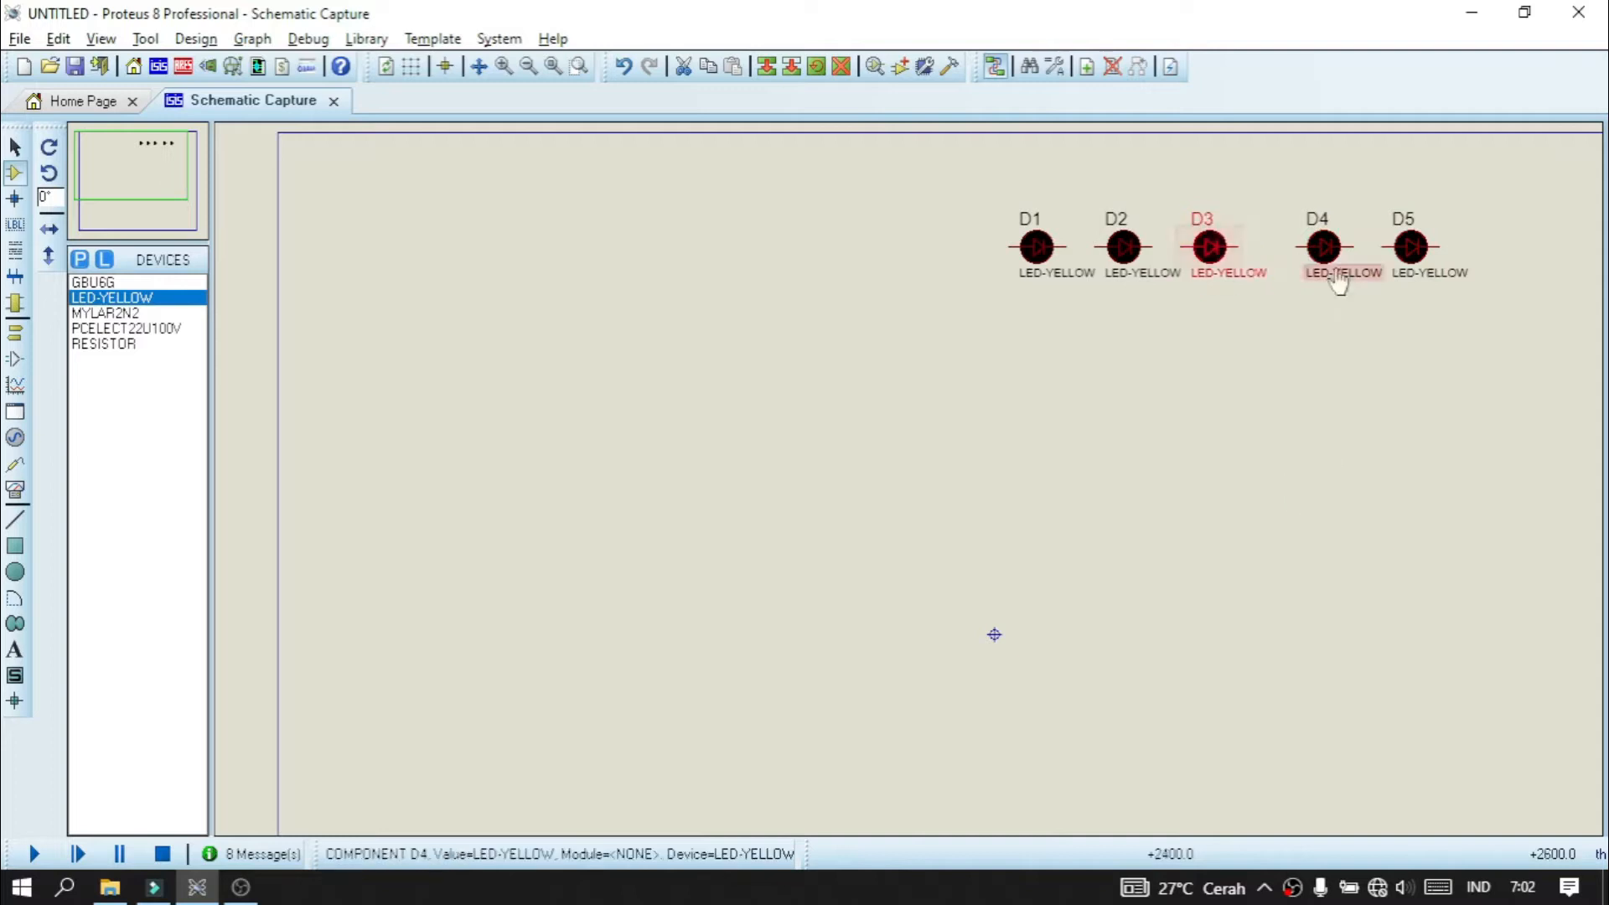
pyautogui.moveTo(1339, 269)
pyautogui.mouseDown()
pyautogui.moveTo(1296, 269)
pyautogui.moveTo(1311, 269)
pyautogui.mouseUp()
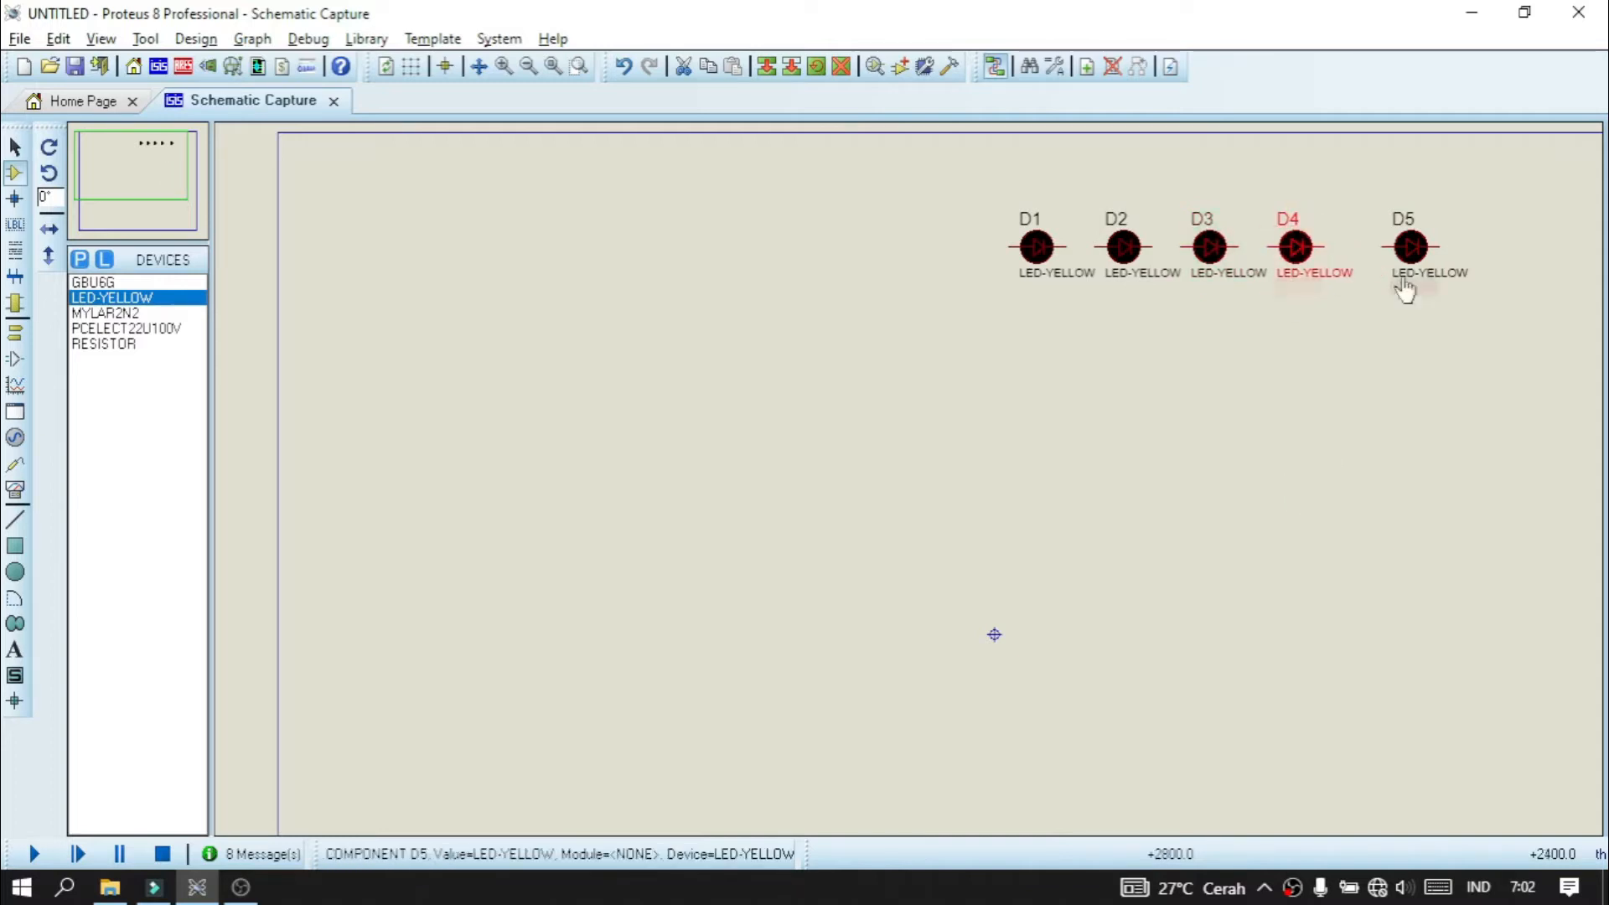
pyautogui.moveTo(1408, 287)
pyautogui.mouseDown()
pyautogui.moveTo(1364, 288)
pyautogui.moveTo(1379, 288)
pyautogui.mouseUp()
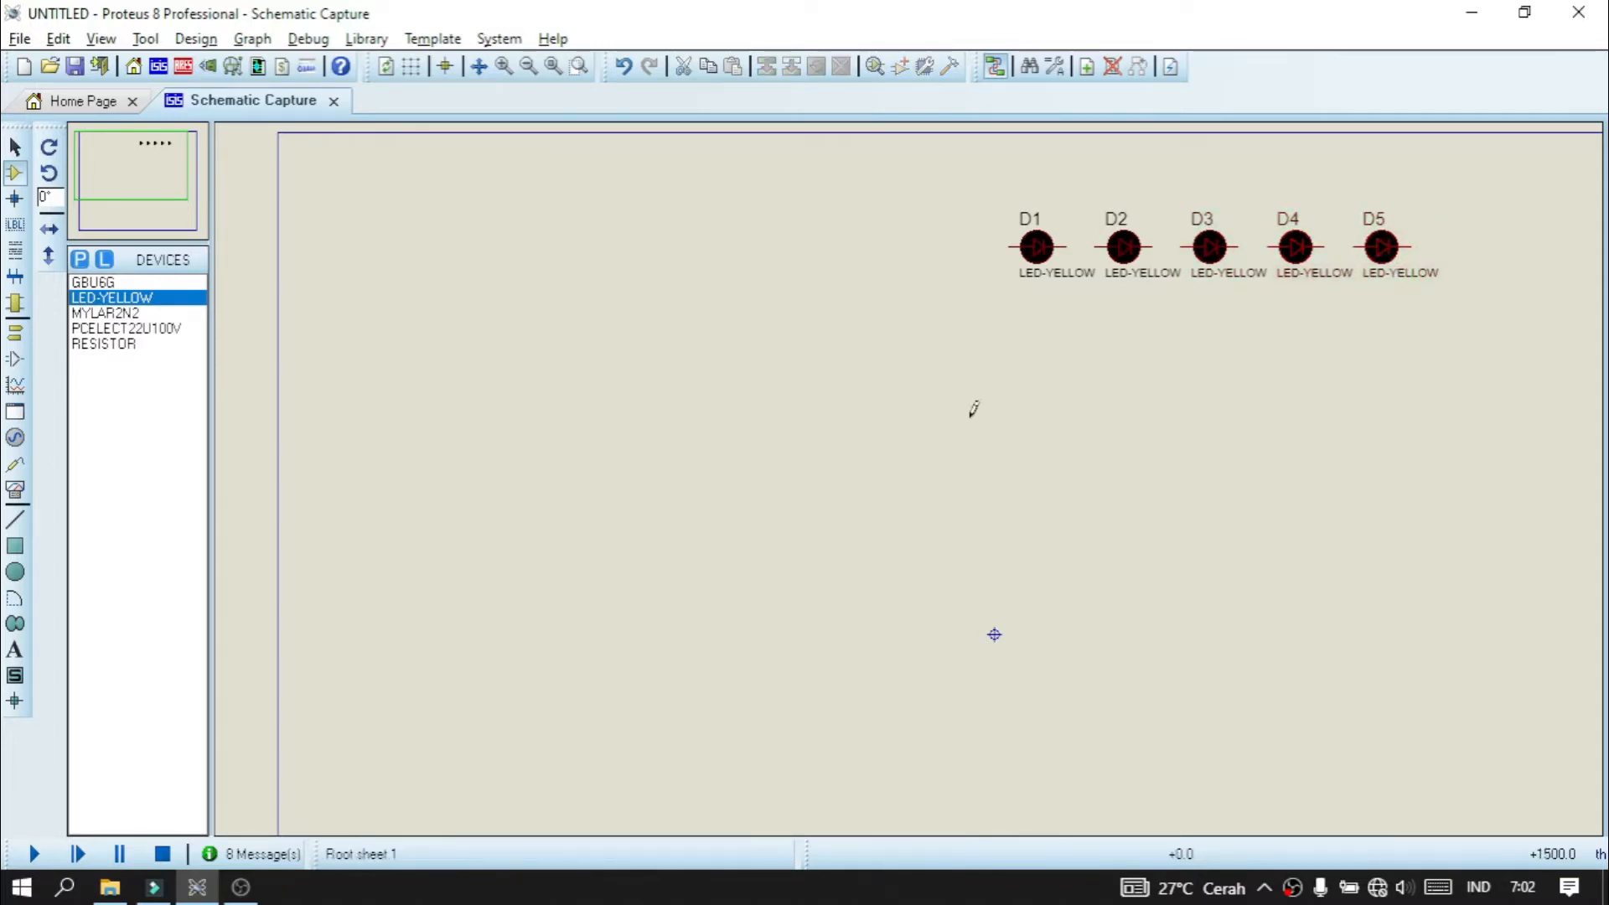
# - Wire LEDs D1 to D5 in series, connecting each cathode to the next LED's anode
pyautogui.click(1065, 247)
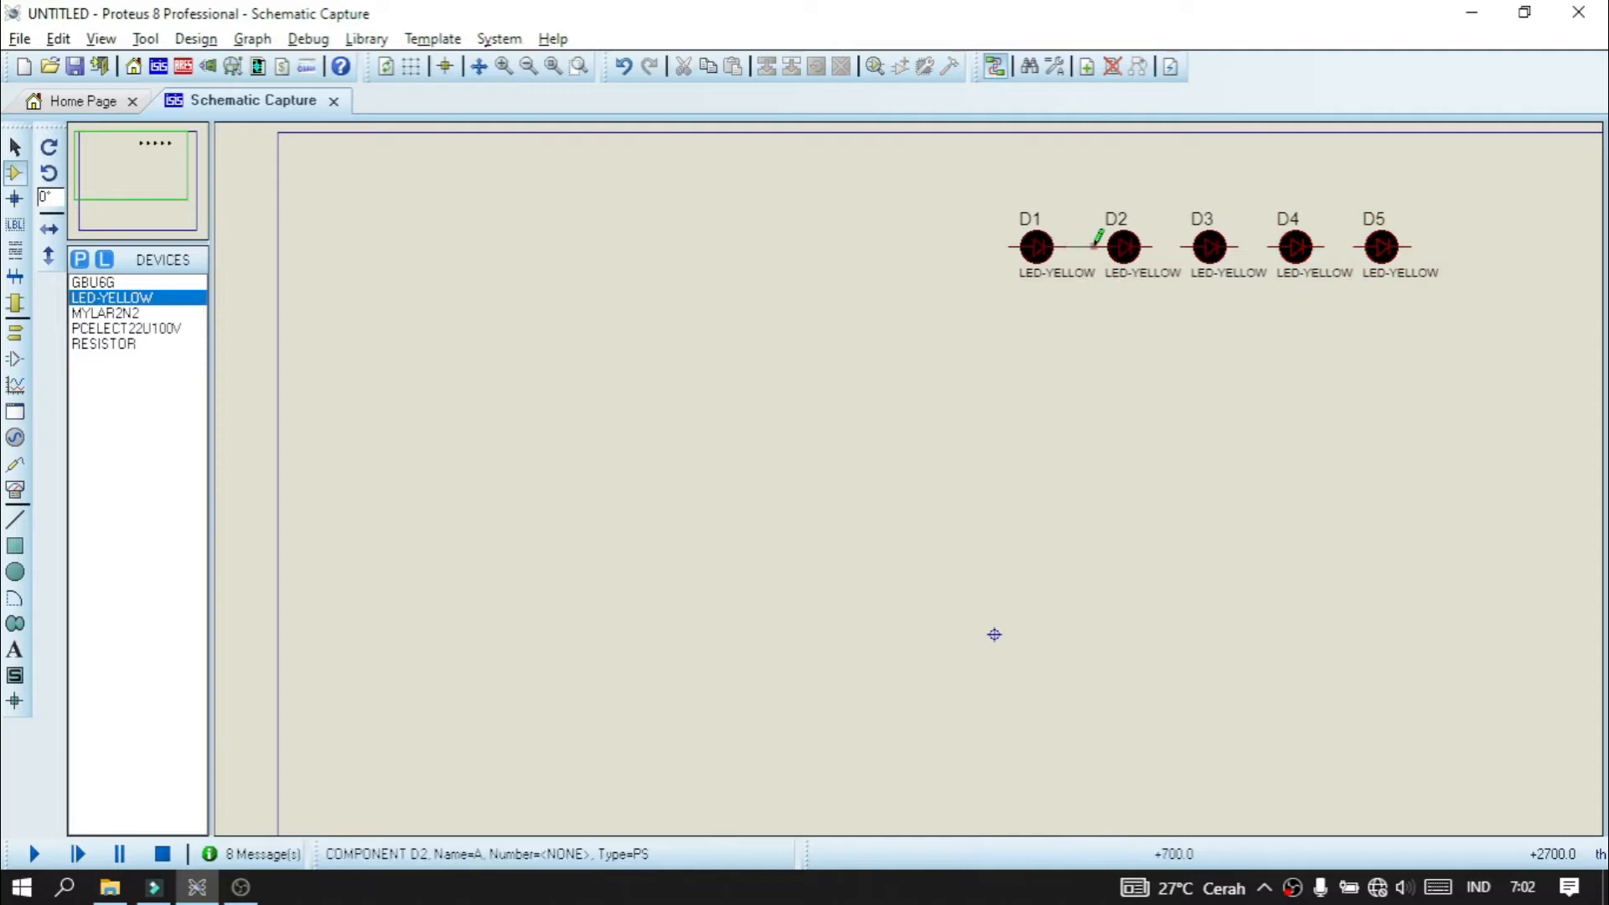
pyautogui.click(1096, 246)
pyautogui.click(1237, 247)
pyautogui.click(1268, 247)
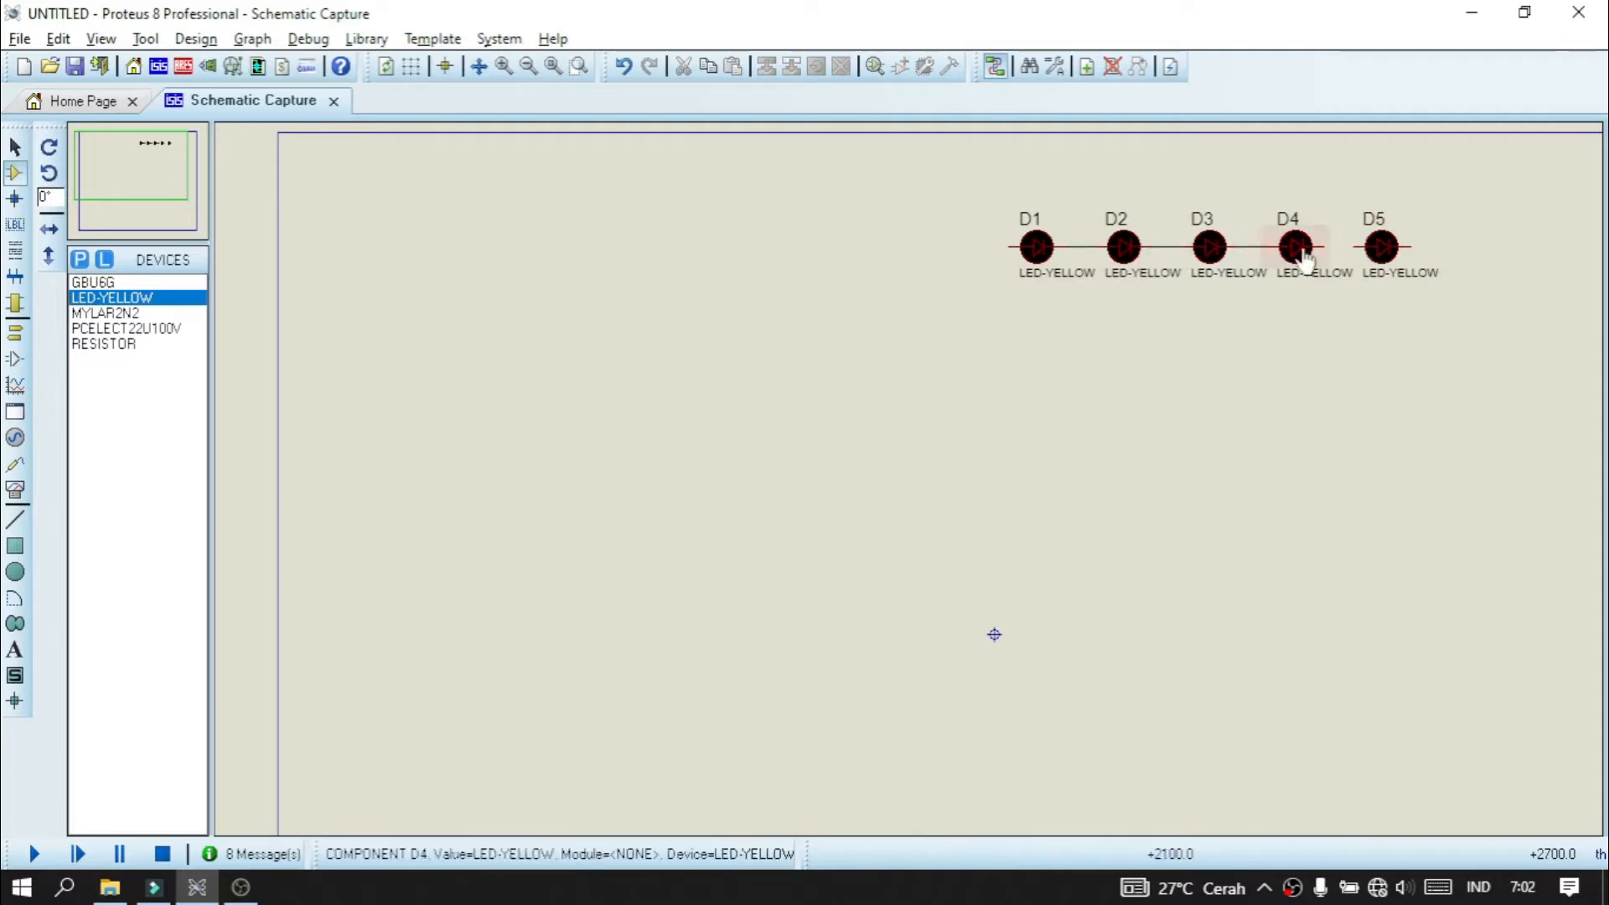
pyautogui.click(1323, 247)
pyautogui.click(1353, 248)
pyautogui.click(951, 176)
pyautogui.press('Escape')
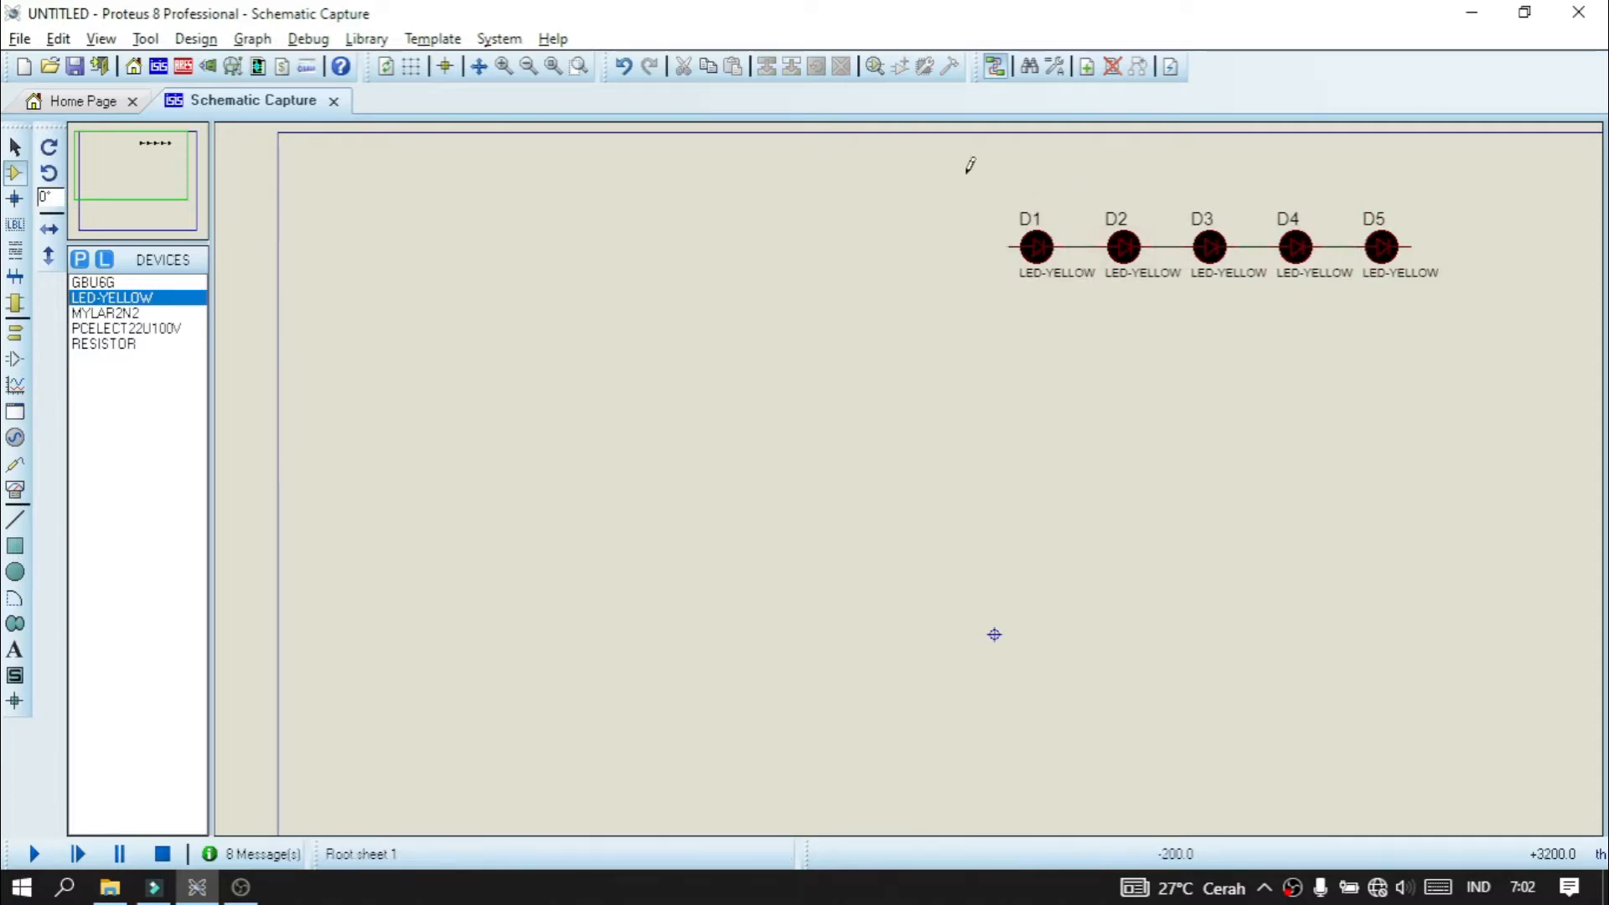
# - Block-copy the wired row of five LEDs and place one copy directly beneath the original row
pyautogui.moveTo(979, 174); pyautogui.dragTo(1452, 291)
pyautogui.rightClick(1252, 237)
pyautogui.click(1302, 390)
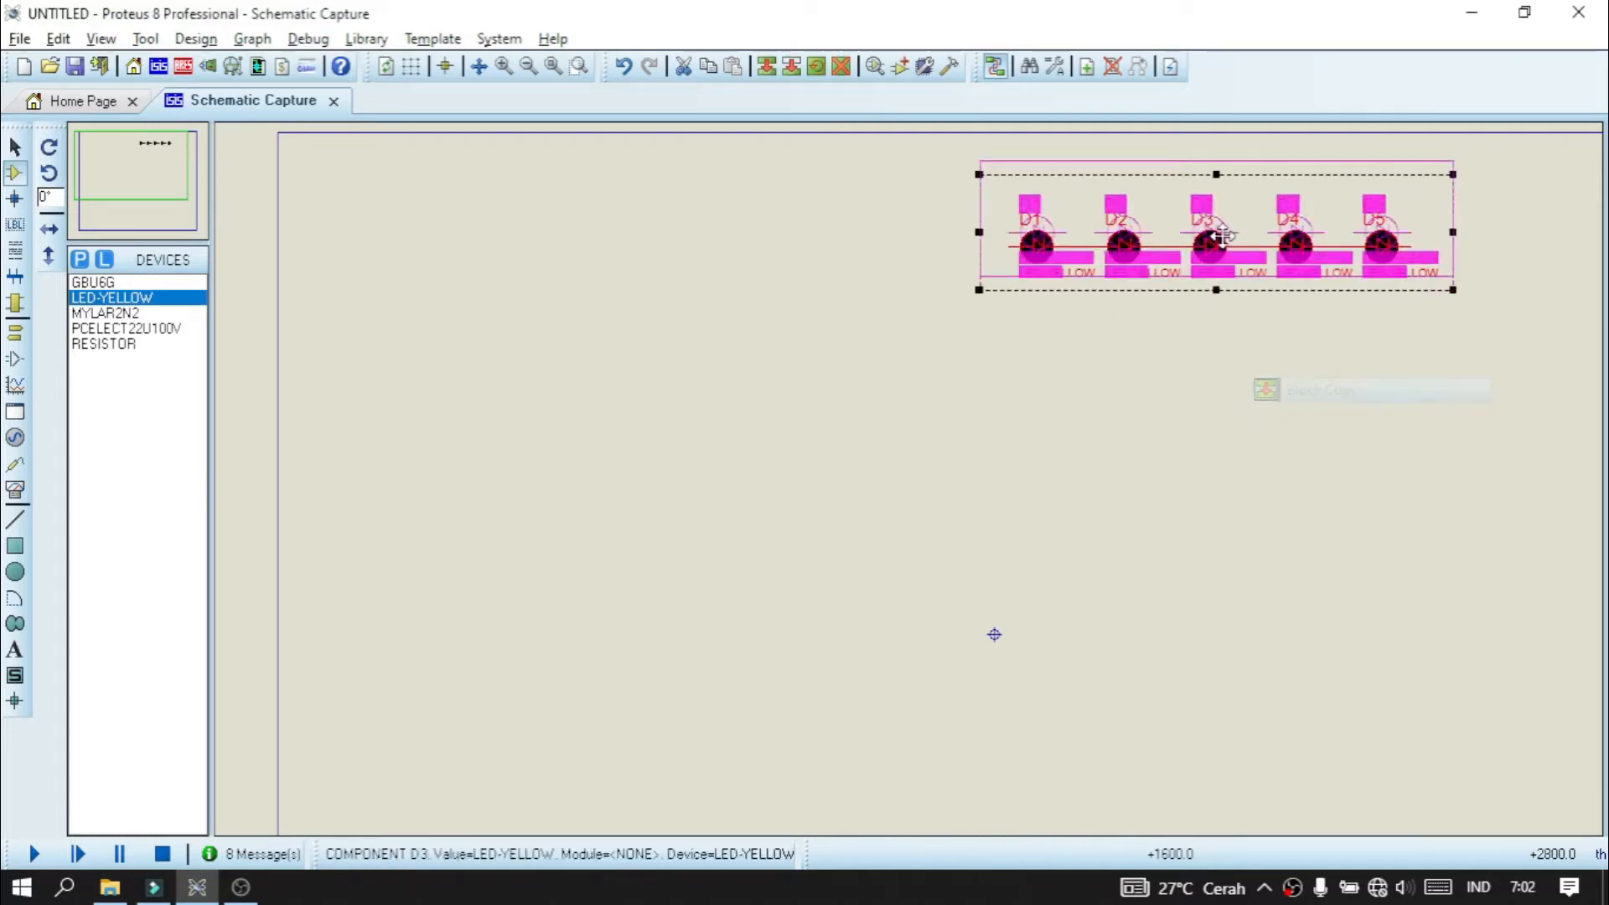
pyautogui.click(1215, 319)
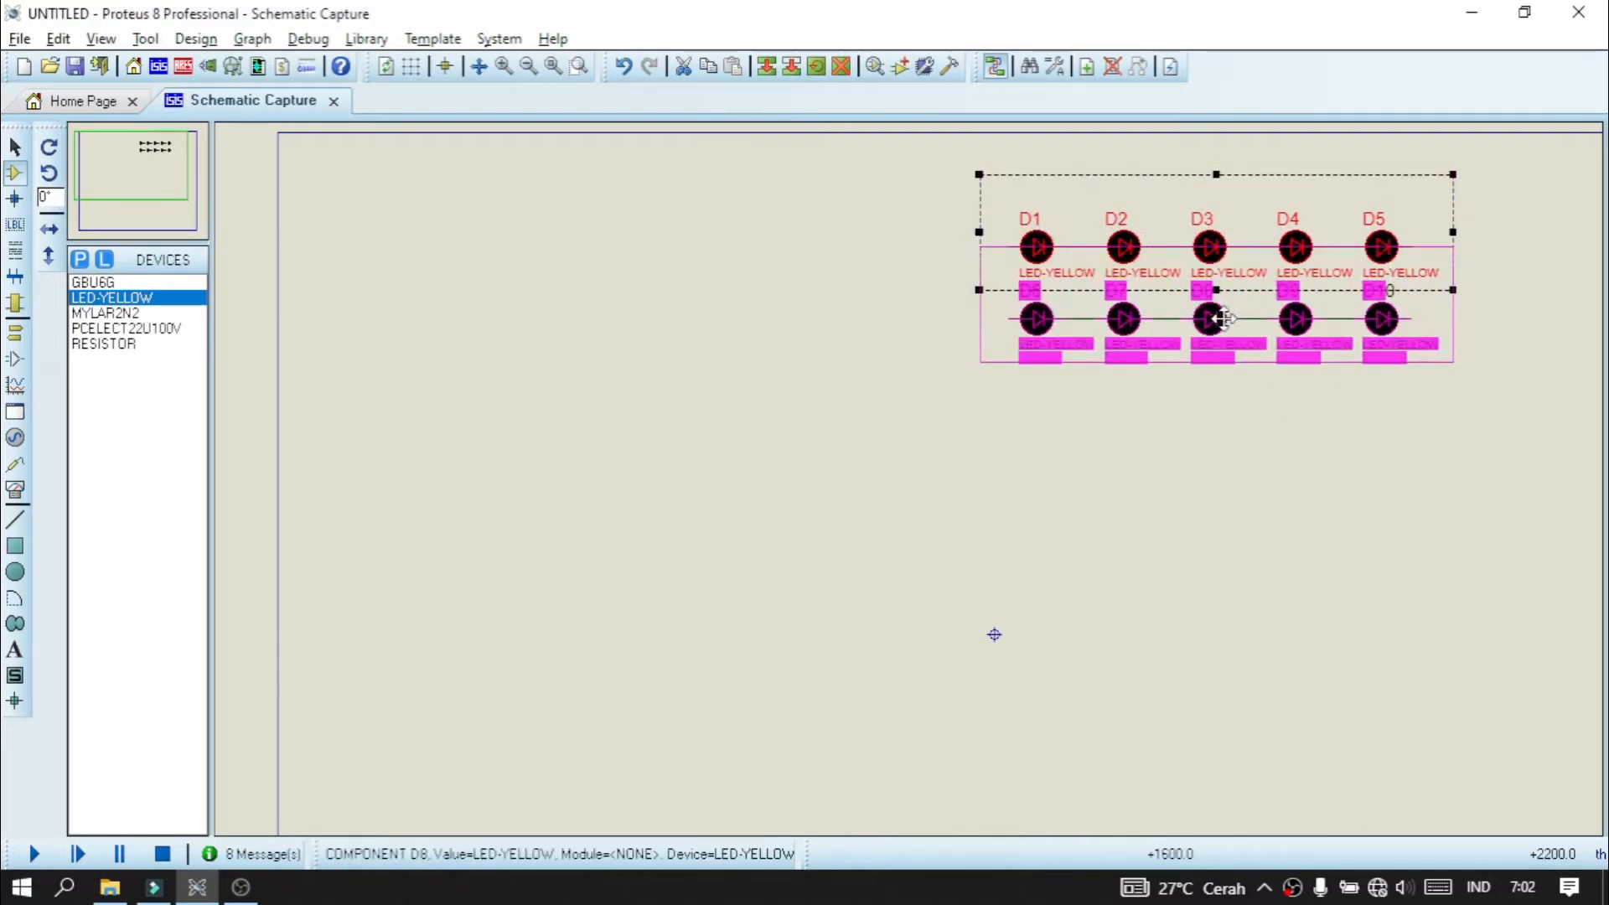
pyautogui.press('Escape')
# - Rotate the copied second LED row, D6 to D10, by 180 degrees as a block
pyautogui.moveTo(1008, 391); pyautogui.dragTo(1440, 305)
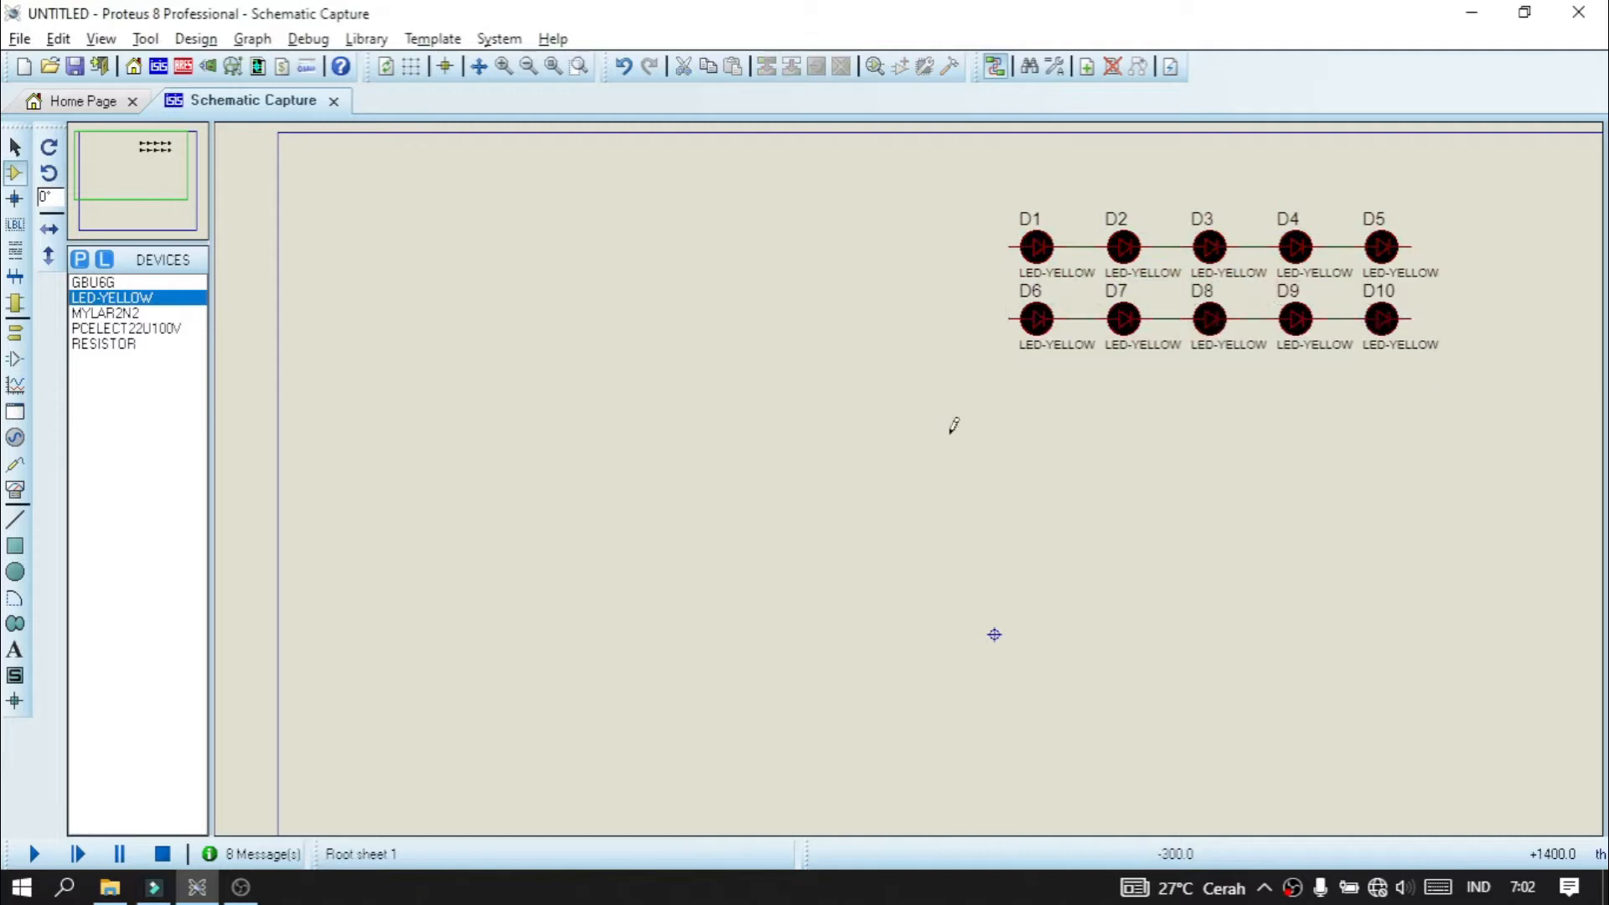
pyautogui.moveTo(950, 433); pyautogui.dragTo(1395, 306)
pyautogui.press('Escape')
pyautogui.moveTo(964, 275); pyautogui.dragTo(1496, 388)
pyautogui.rightClick(1271, 348)
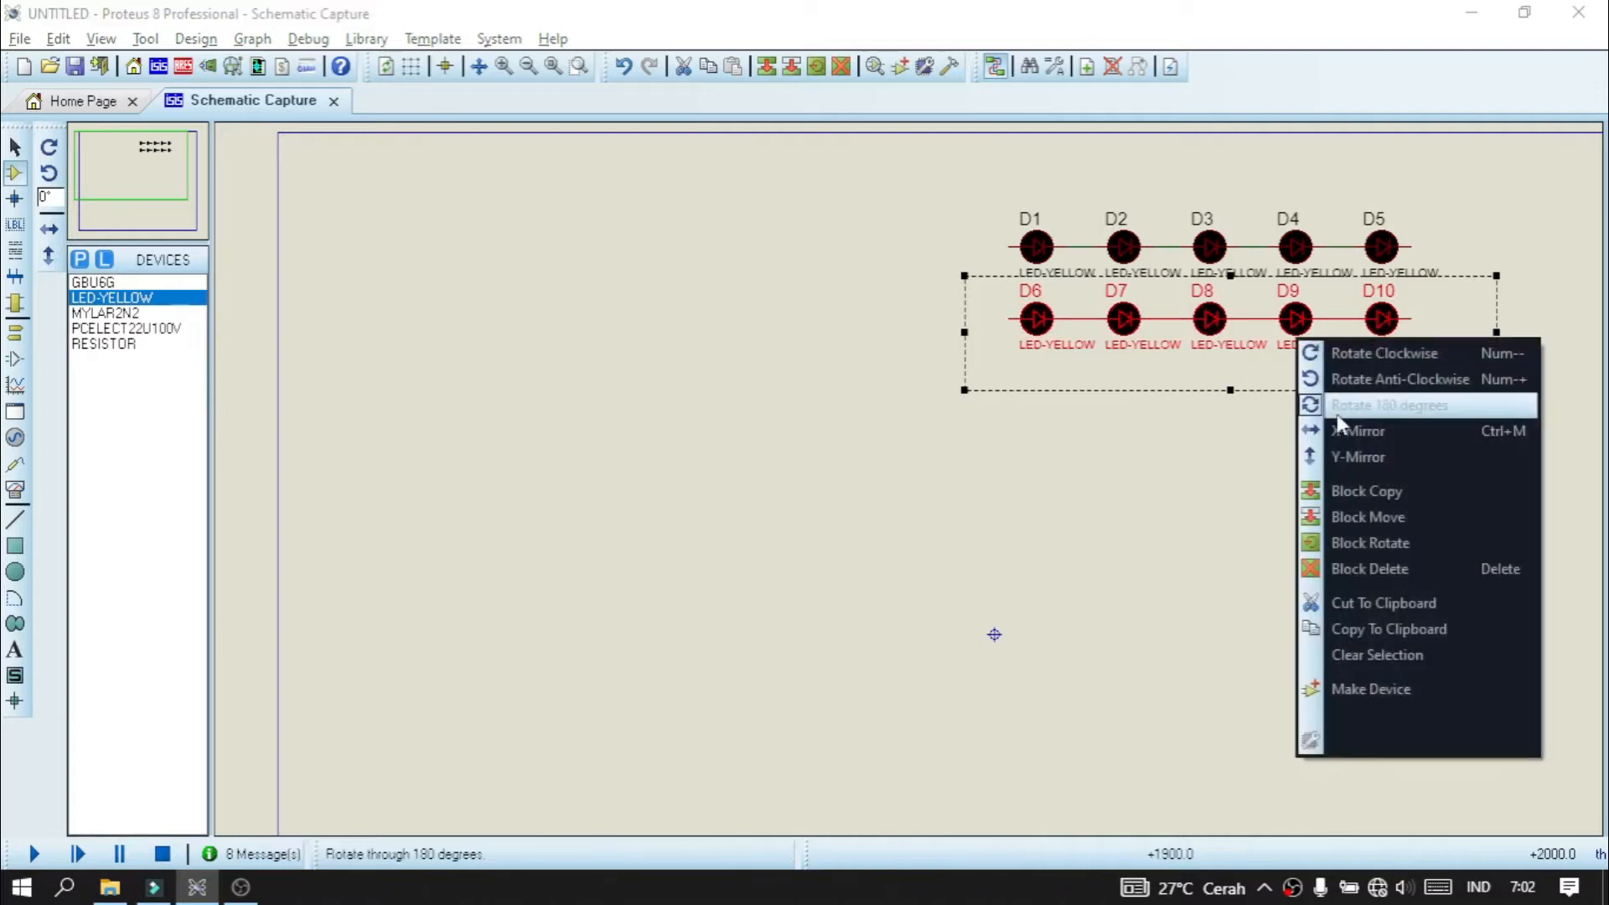
pyautogui.click(1390, 405)
# - Move the rotated second LED row so it lines up directly beneath LEDs D1 to D5
pyautogui.moveTo(1066, 315); pyautogui.dragTo(1042, 305)
pyautogui.click(1081, 468)
pyautogui.moveTo(937, 289)
pyautogui.mouseDown()
pyautogui.moveTo(1379, 373)
pyautogui.moveTo(1482, 362)
pyautogui.mouseUp()
pyautogui.moveTo(965, 419); pyautogui.dragTo(1468, 276)
pyautogui.moveTo(1217, 315); pyautogui.dragTo(1217, 327)
pyautogui.click(1177, 498)
# - Block-copy the second LED row and place three copies beneath it, making five rows of five LEDs
pyautogui.moveTo(963, 450); pyautogui.dragTo(1469, 301)
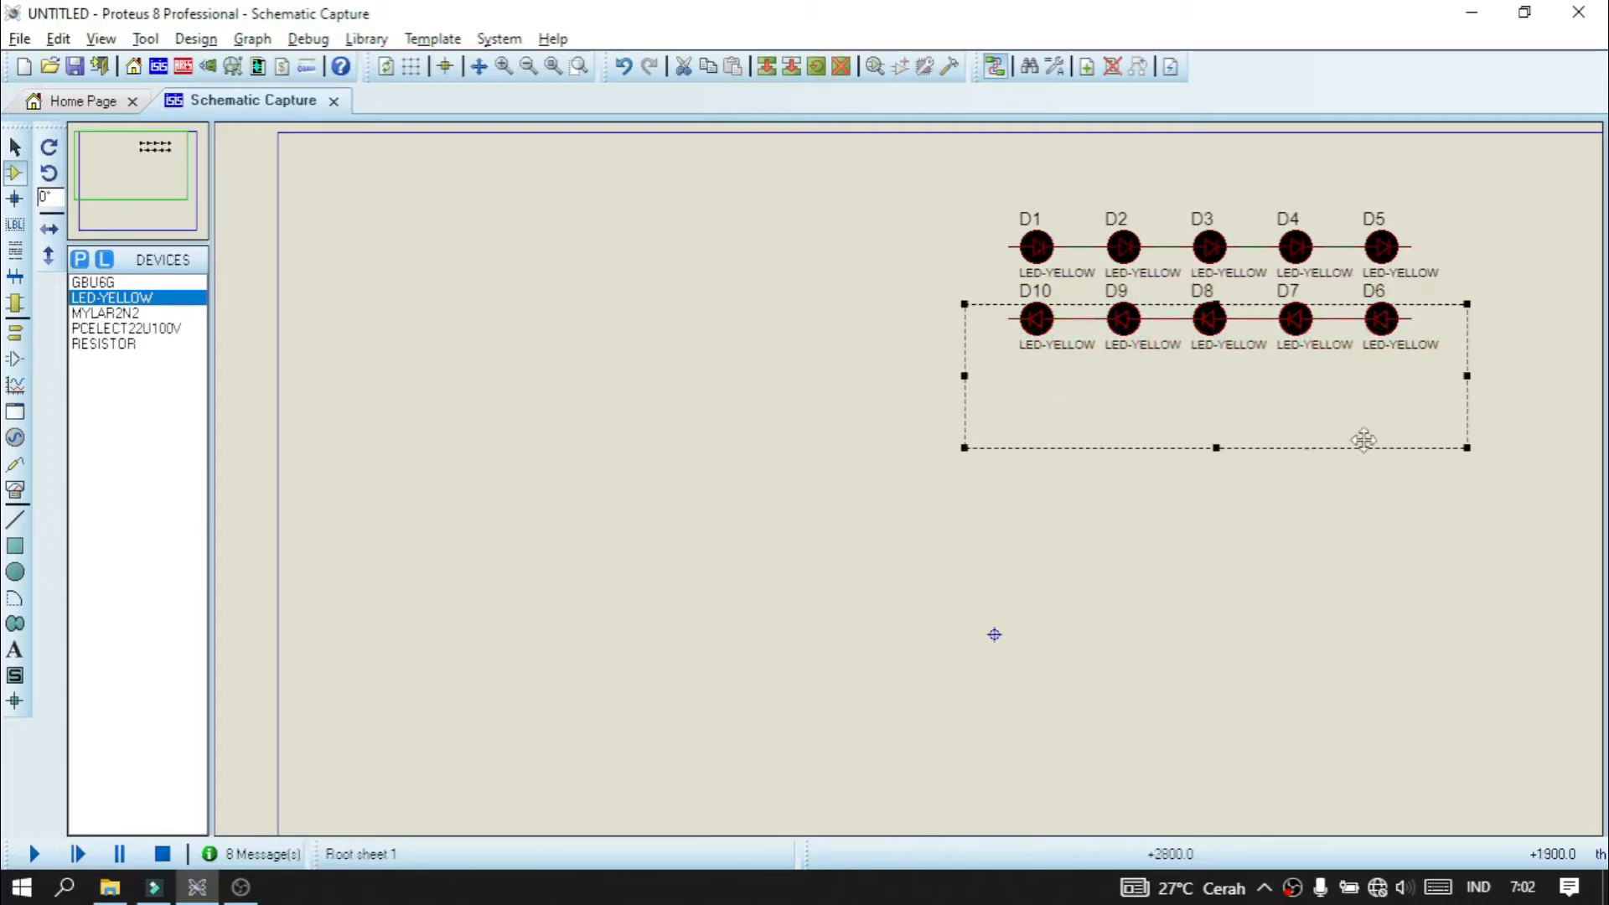
pyautogui.moveTo(1021, 518); pyautogui.dragTo(1468, 275)
pyautogui.moveTo(963, 407); pyautogui.dragTo(1496, 290)
pyautogui.rightClick(1280, 310)
pyautogui.click(1351, 446)
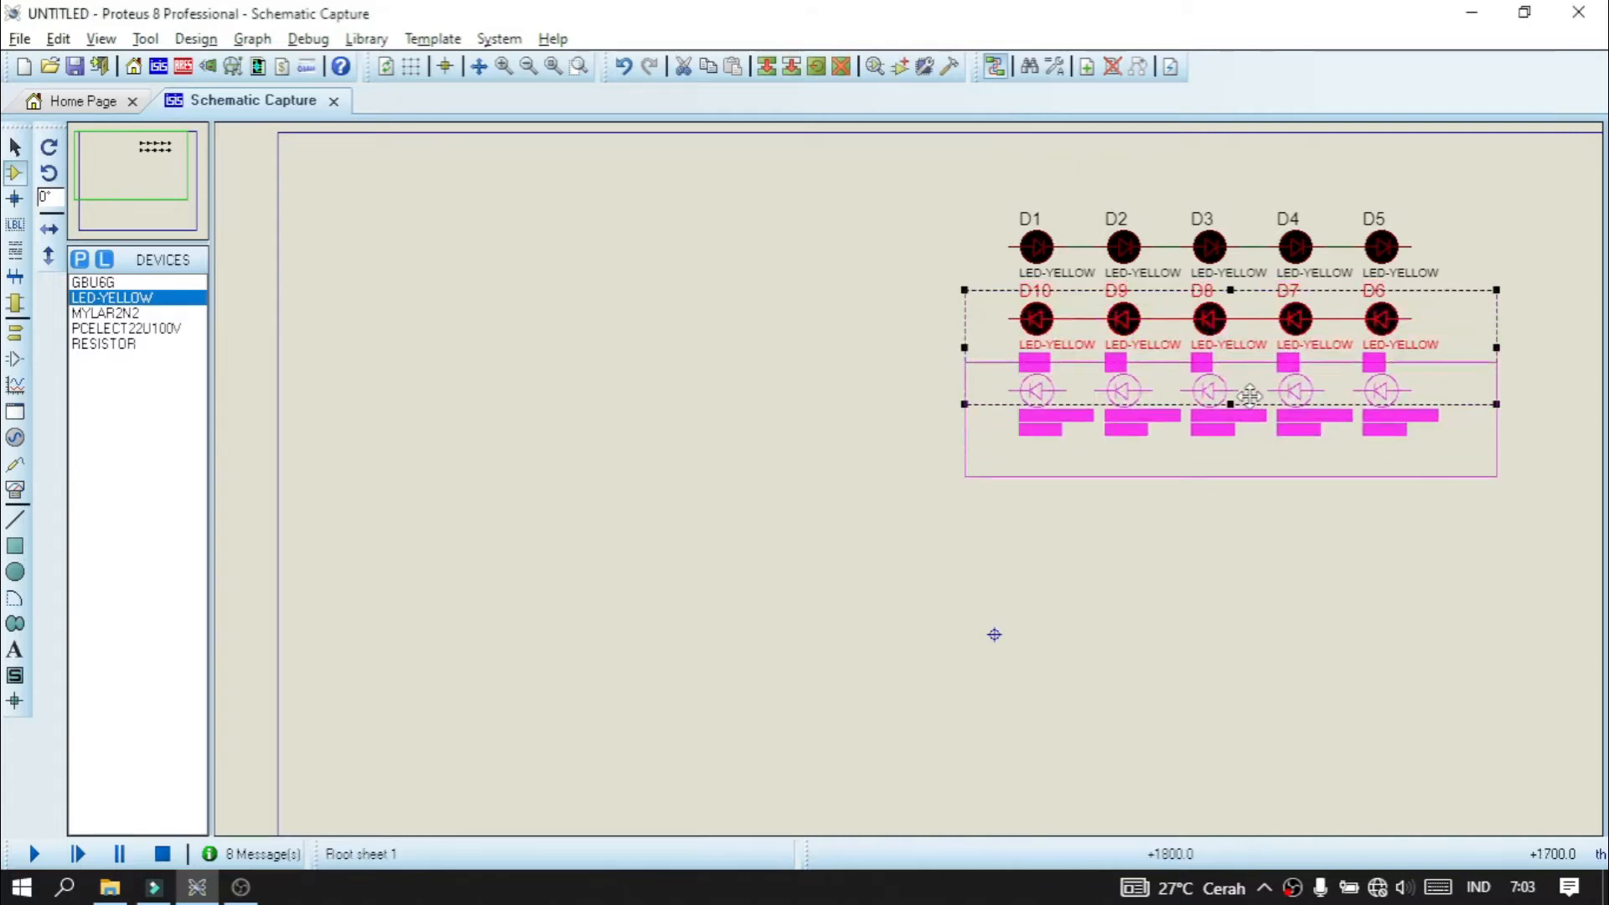
pyautogui.click(1250, 407)
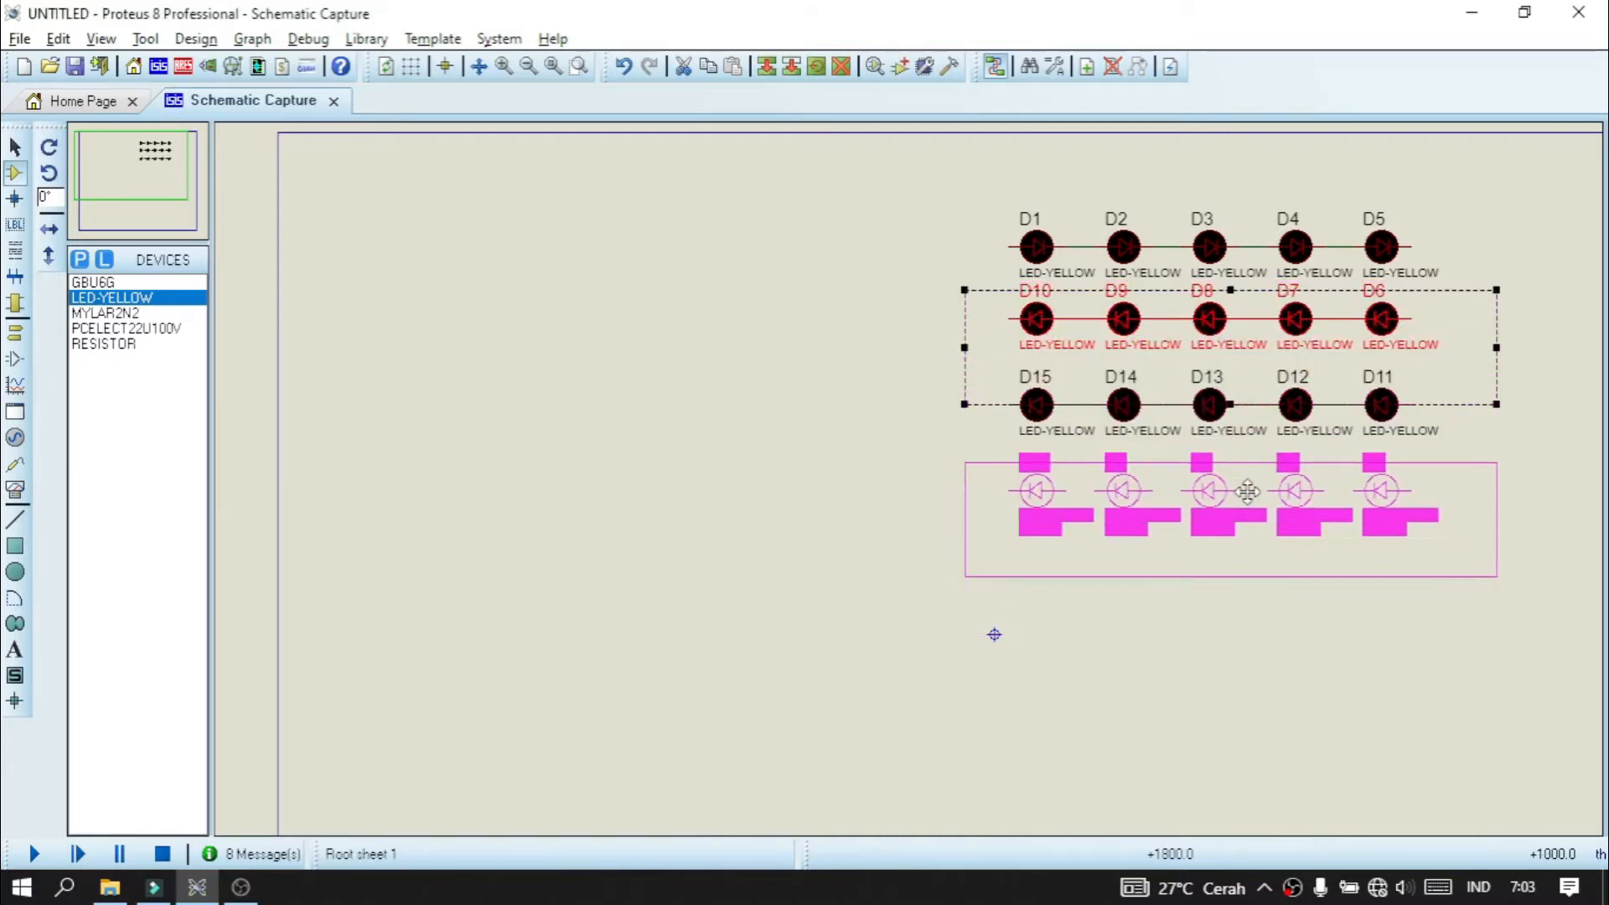
pyautogui.click(1250, 494)
pyautogui.click(1248, 574)
pyautogui.click(854, 370)
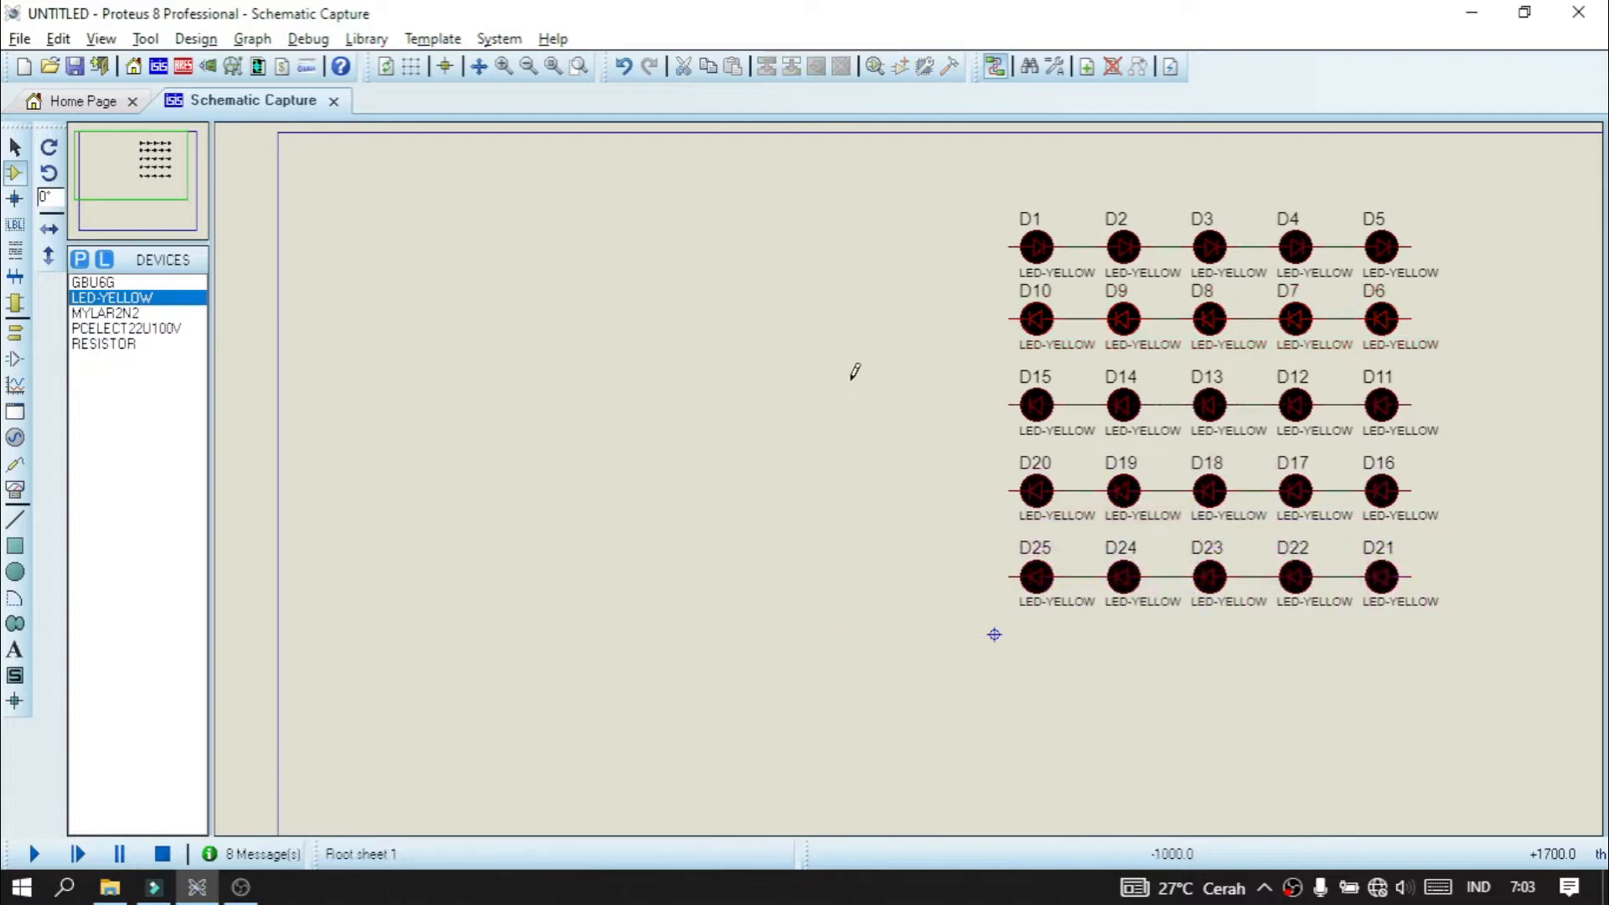
# - Rotate the third LED row, D11 to D15, by 180 degrees and align it closely beneath the second row
pyautogui.moveTo(894, 332); pyautogui.dragTo(1486, 467)
pyautogui.rightClick(1324, 391)
pyautogui.click(1386, 448)
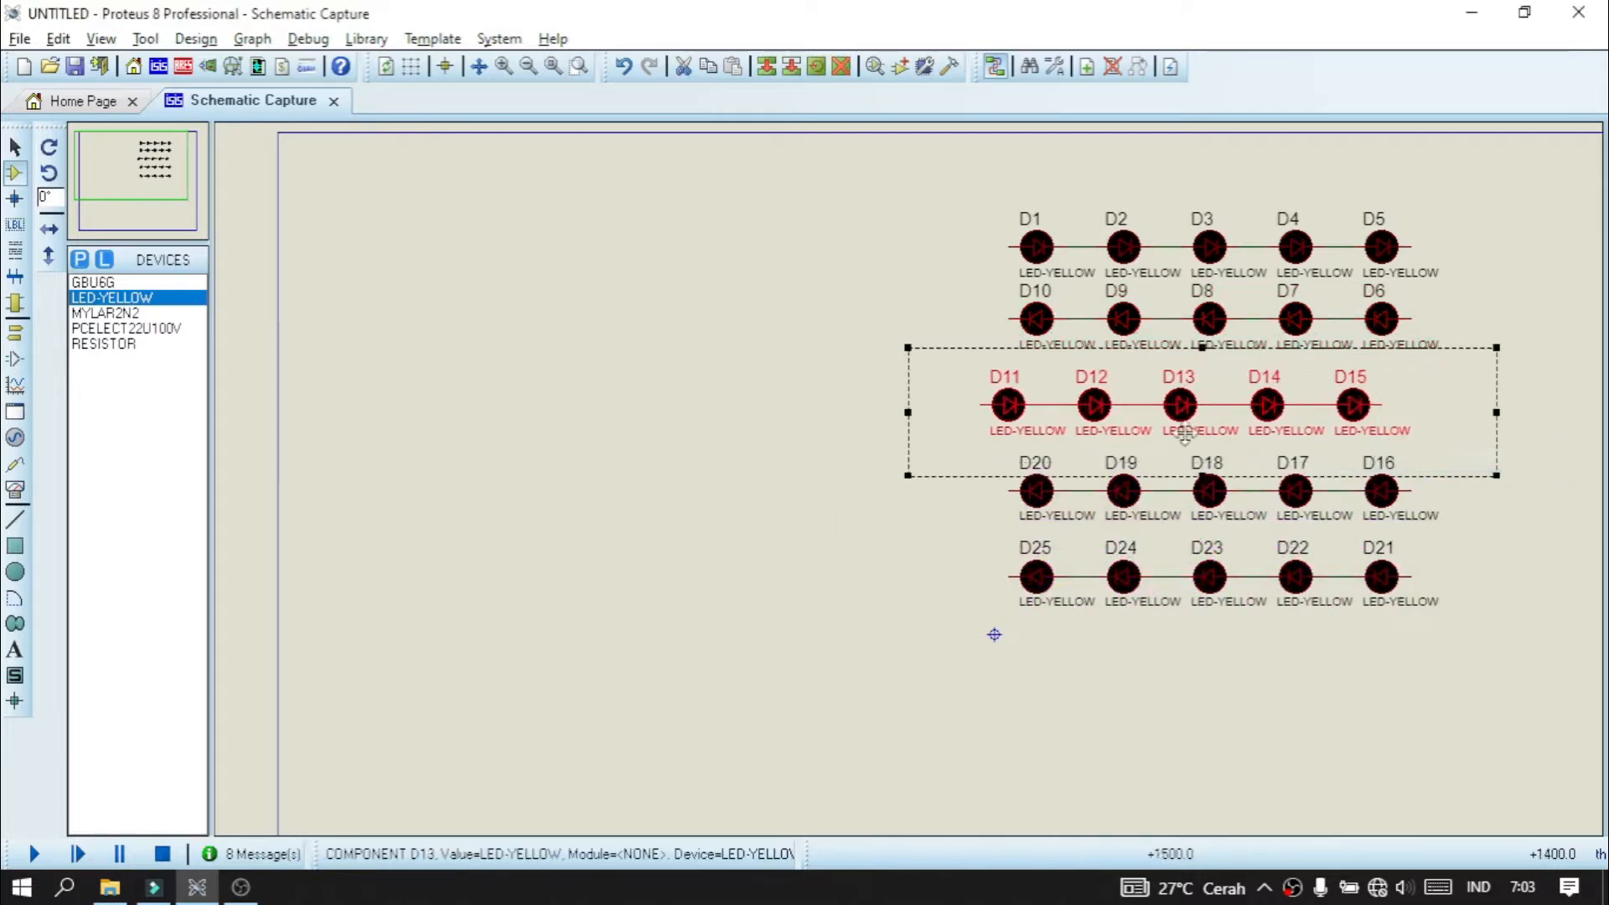
pyautogui.moveTo(1091, 397)
pyautogui.mouseDown()
pyautogui.moveTo(1062, 396)
pyautogui.moveTo(1090, 381)
pyautogui.mouseUp()
pyautogui.click(822, 513)
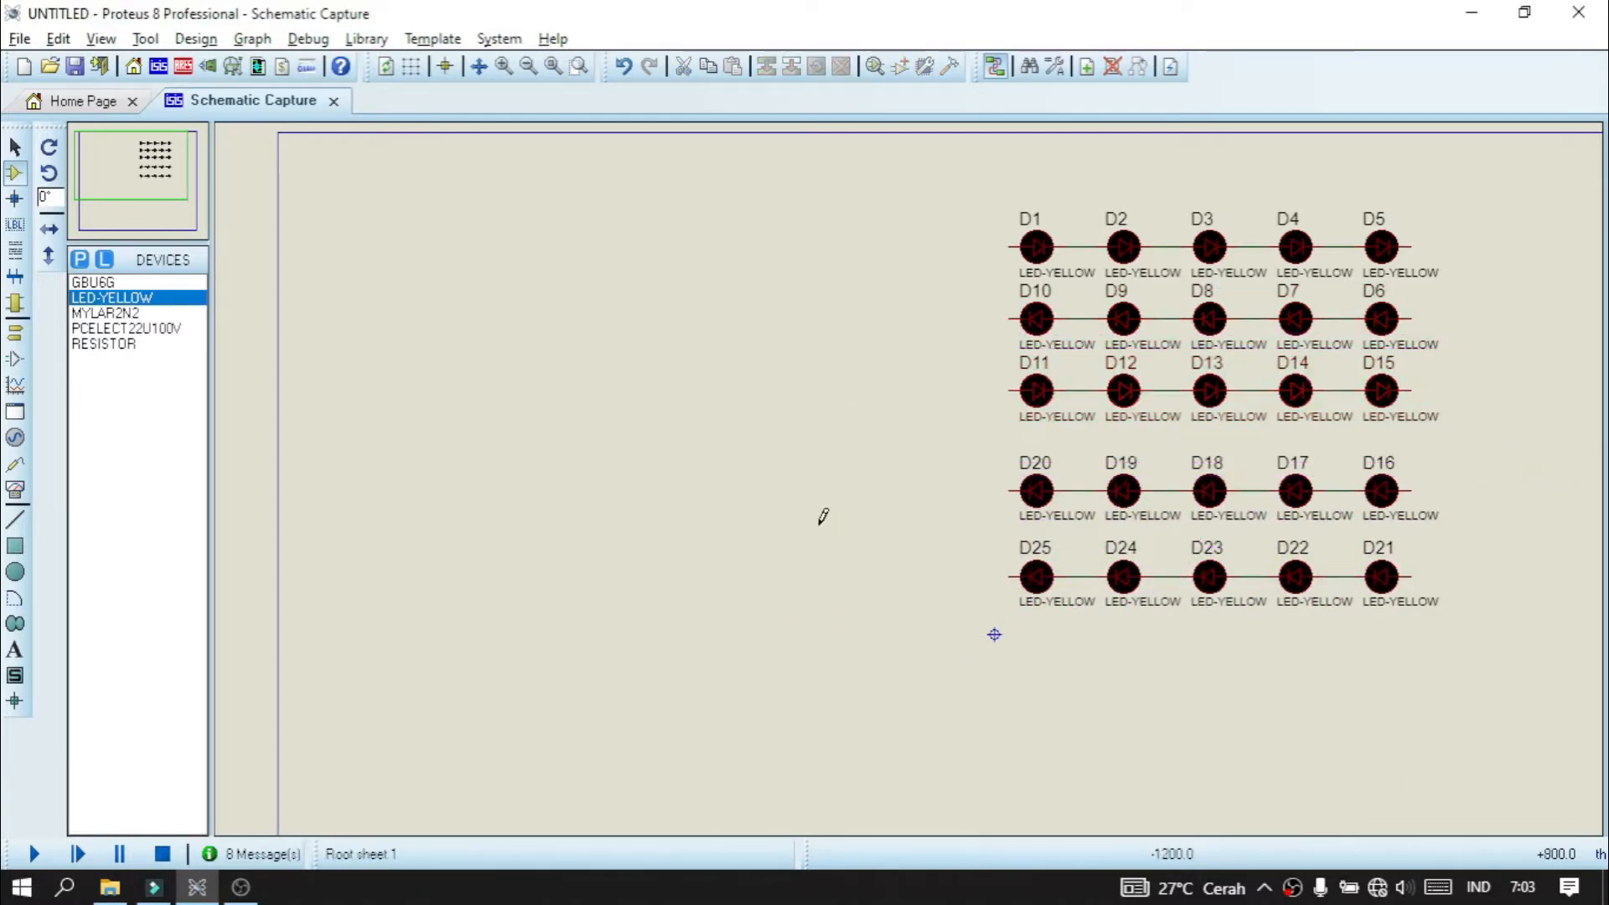
# - Move the fourth LED row, D16 to D20, up so it sits closely beneath the third row
pyautogui.moveTo(907, 434); pyautogui.dragTo(1480, 521)
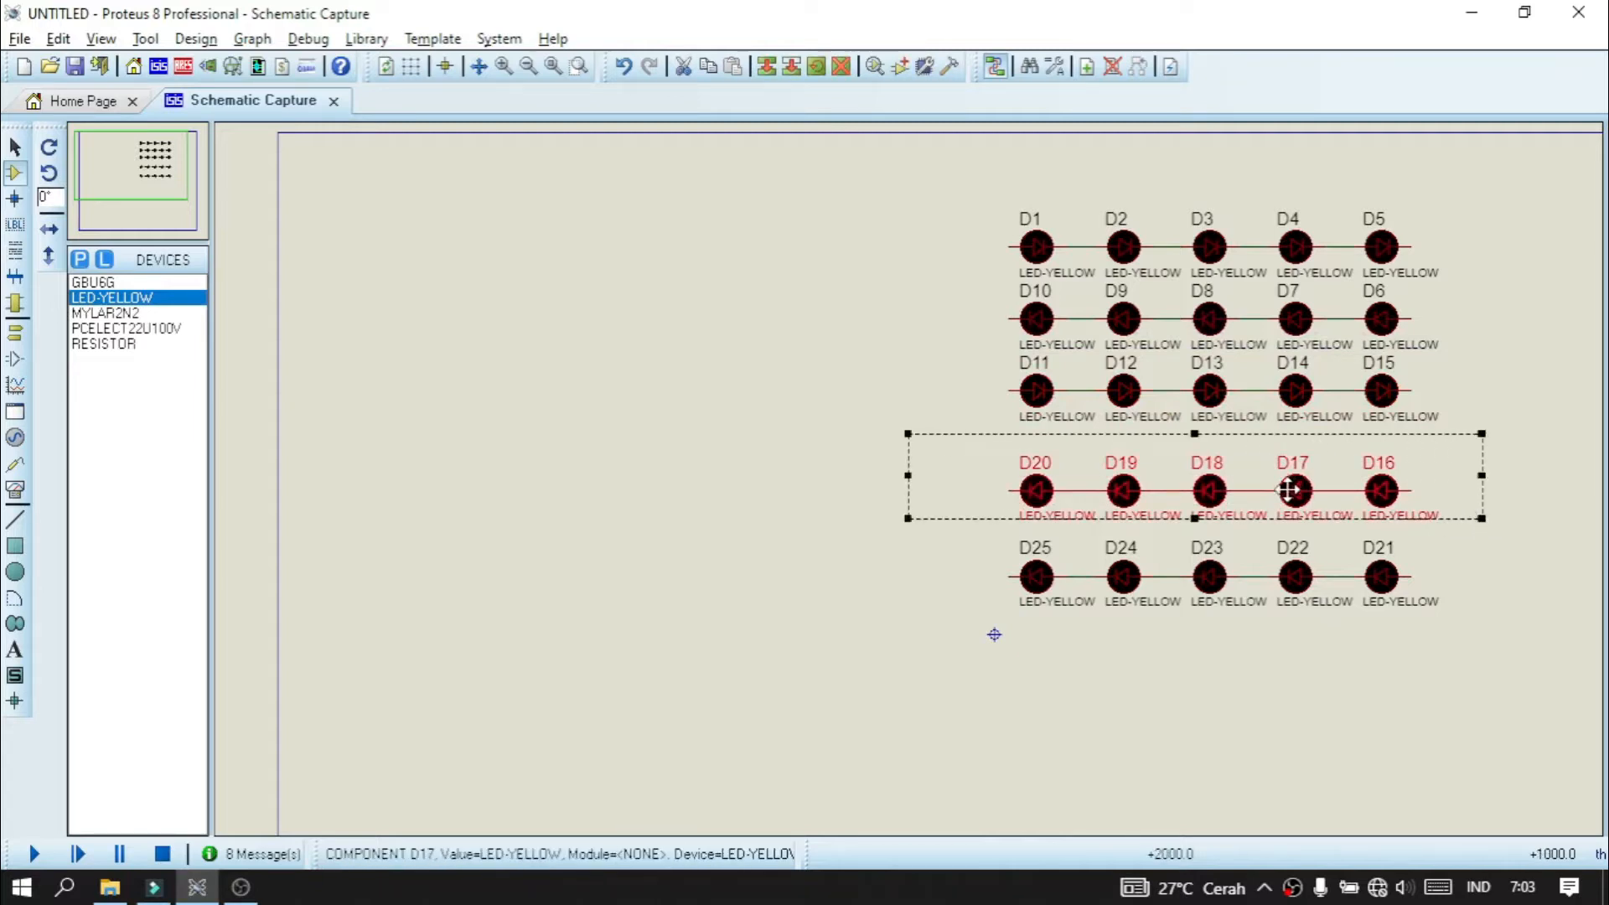
pyautogui.moveTo(1287, 495); pyautogui.dragTo(1282, 467)
pyautogui.click(955, 603)
# - Rotate the fifth LED row, D21 to D25, by 180 degrees and align it closely beneath the fourth row
pyautogui.moveTo(1051, 676); pyautogui.dragTo(1481, 532)
pyautogui.moveTo(994, 519); pyautogui.dragTo(1482, 690)
pyautogui.rightClick(1351, 566)
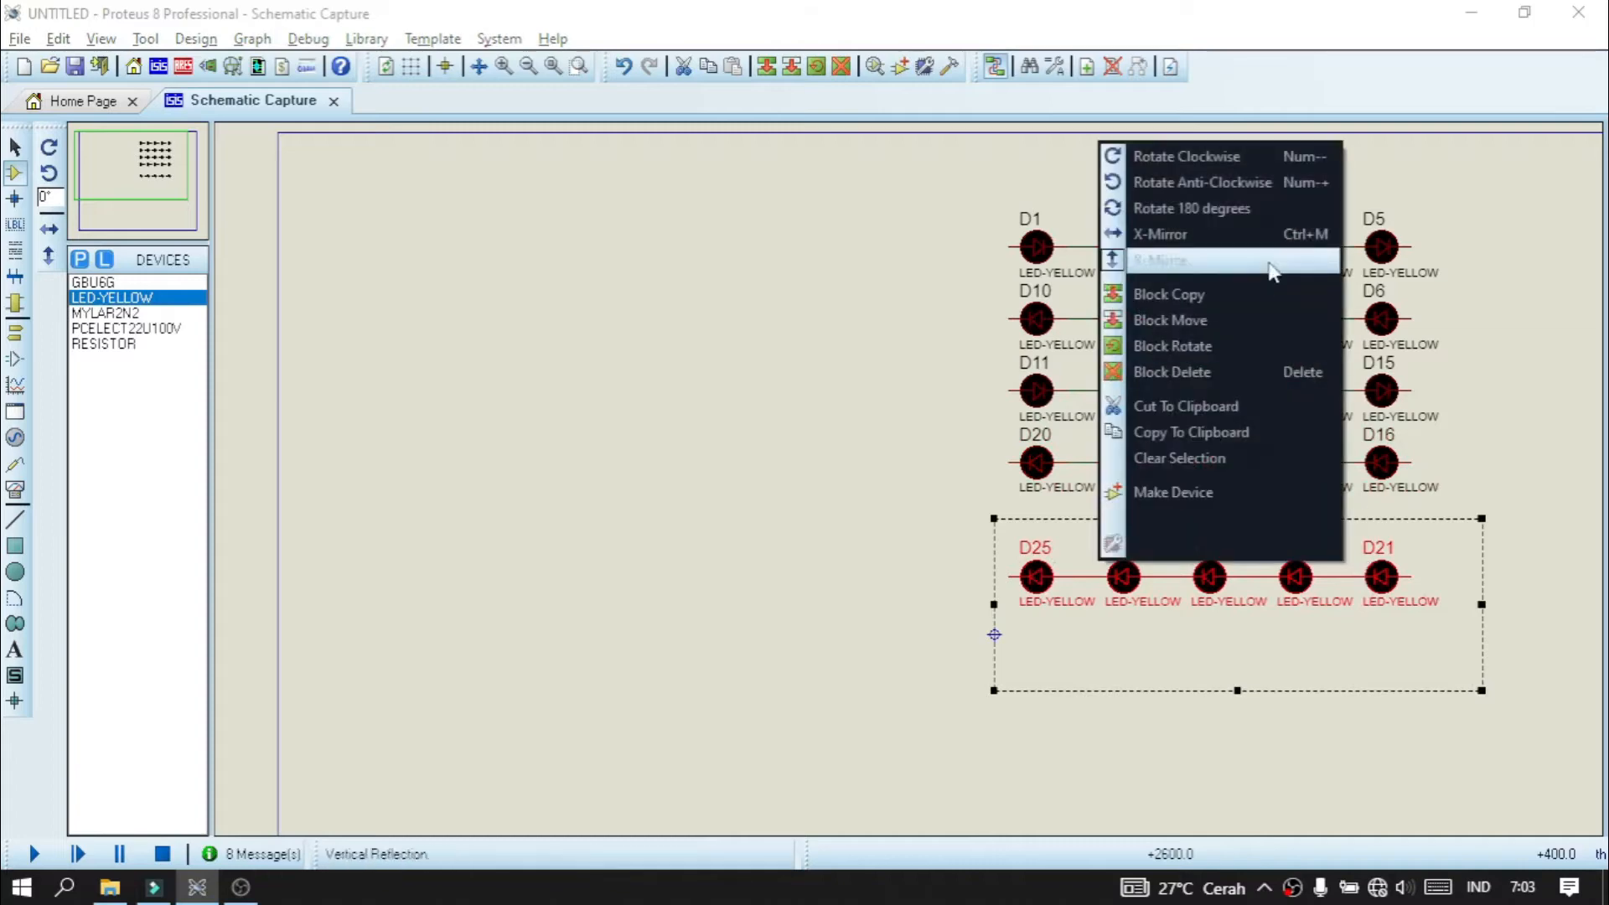
pyautogui.click(1270, 204)
pyautogui.moveTo(1180, 634); pyautogui.dragTo(1123, 533)
pyautogui.click(797, 488)
# - Move the whole block of 25 LEDs slightly down the sheet
pyautogui.moveTo(952, 158); pyautogui.dragTo(1496, 622)
pyautogui.moveTo(1214, 390); pyautogui.dragTo(1229, 477)
pyautogui.click(736, 388)
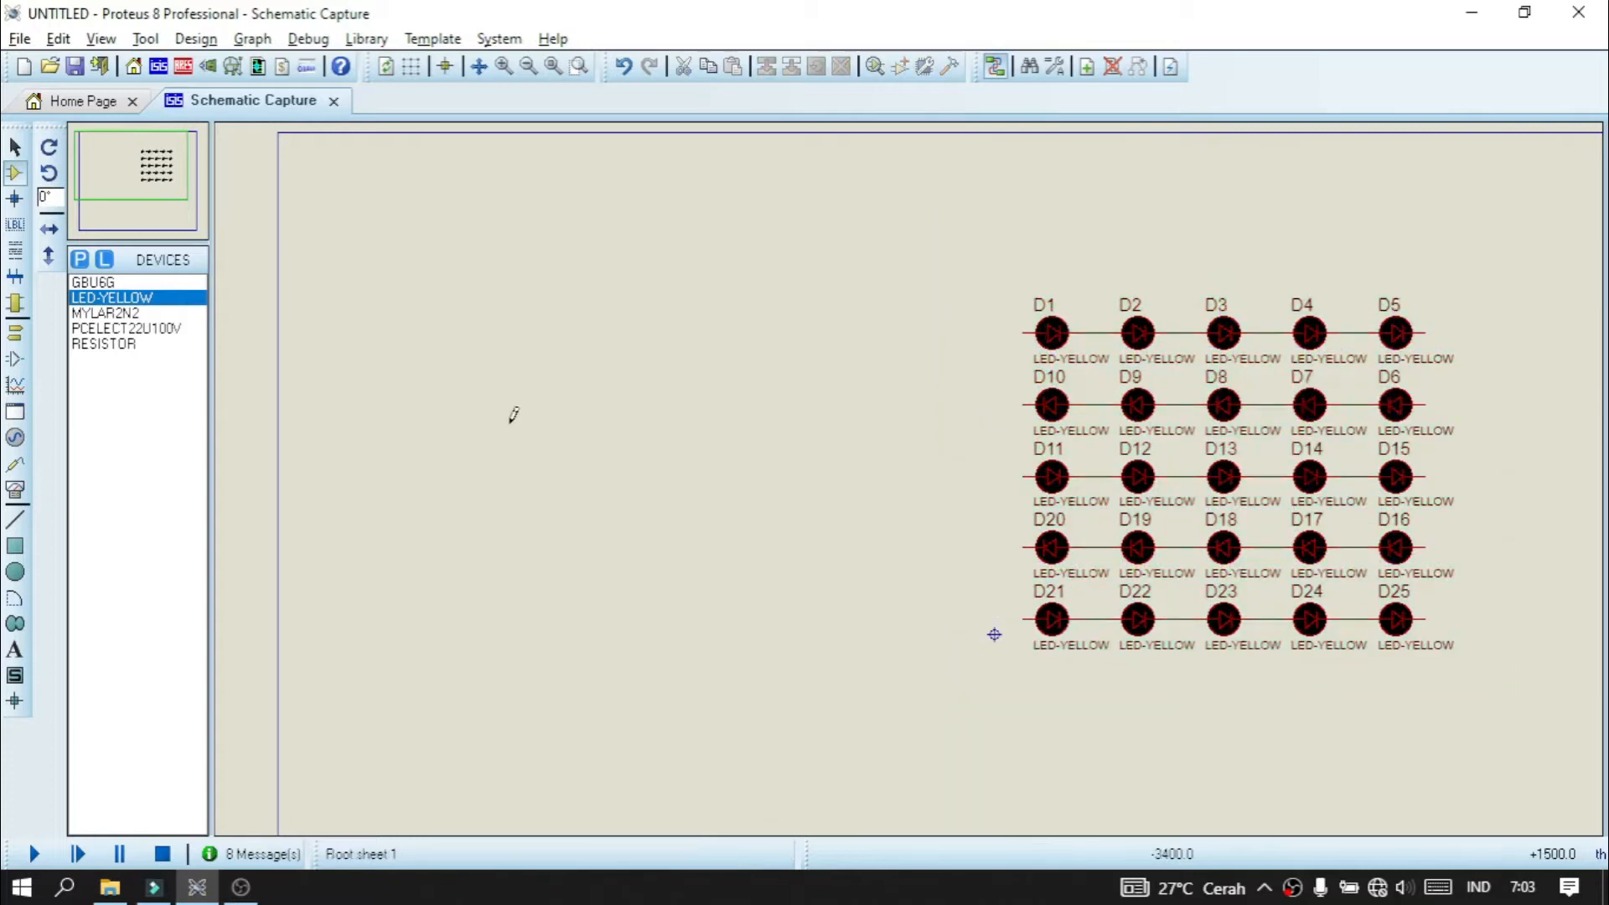
# - Place a resistor at the upper left of the LED array and set its value to 1K
pyautogui.click(104, 343)
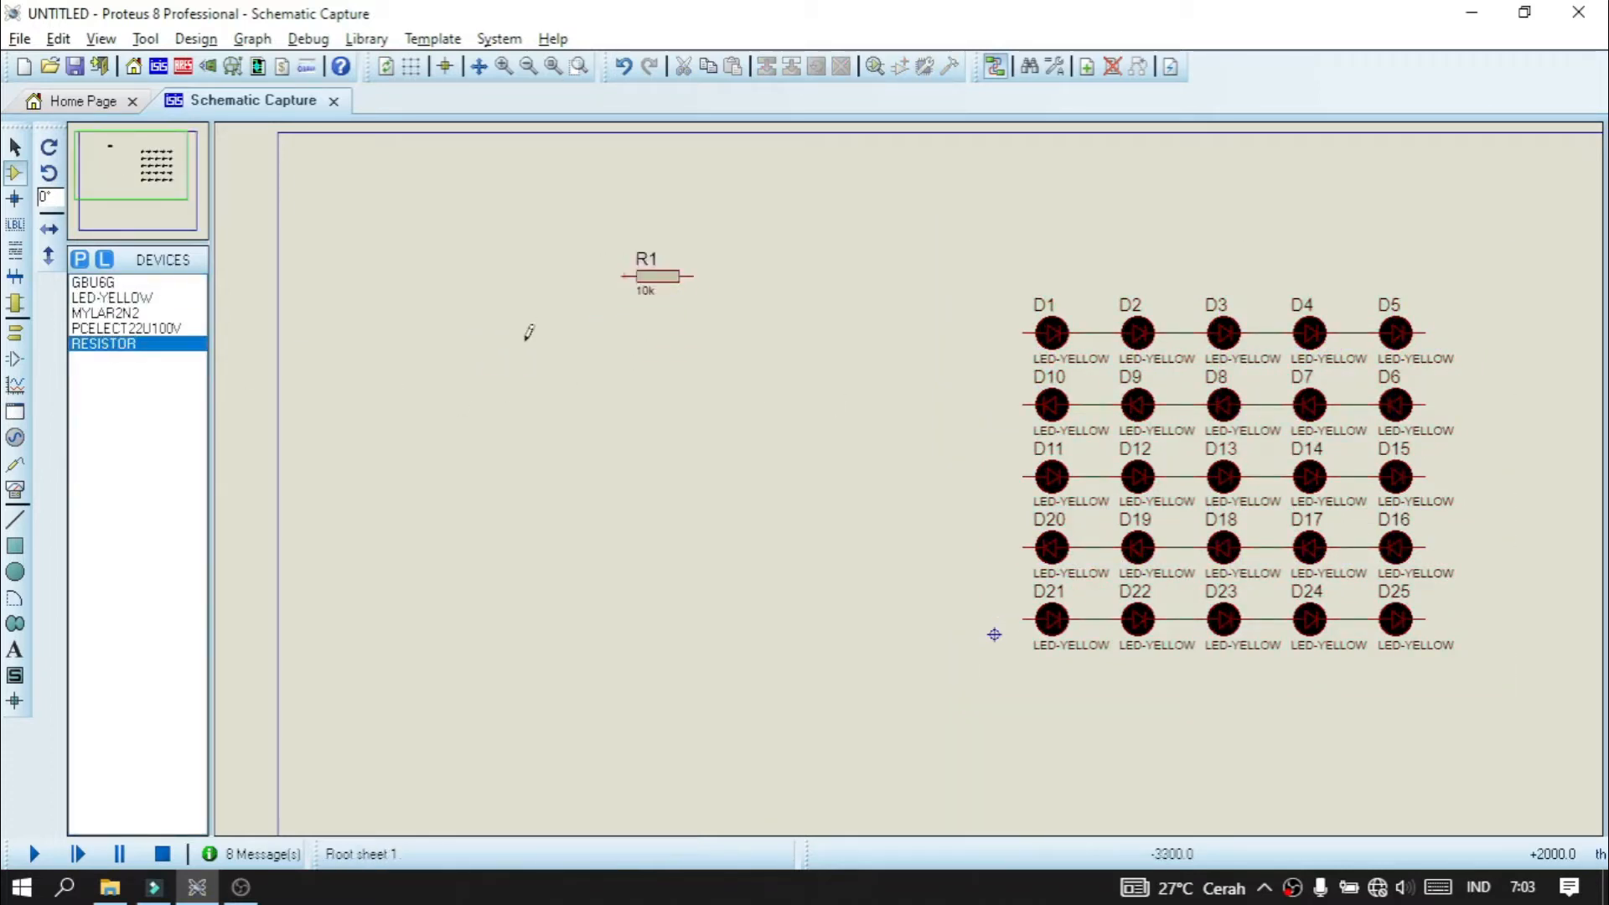
pyautogui.moveTo(664, 286); pyautogui.dragTo(582, 303)
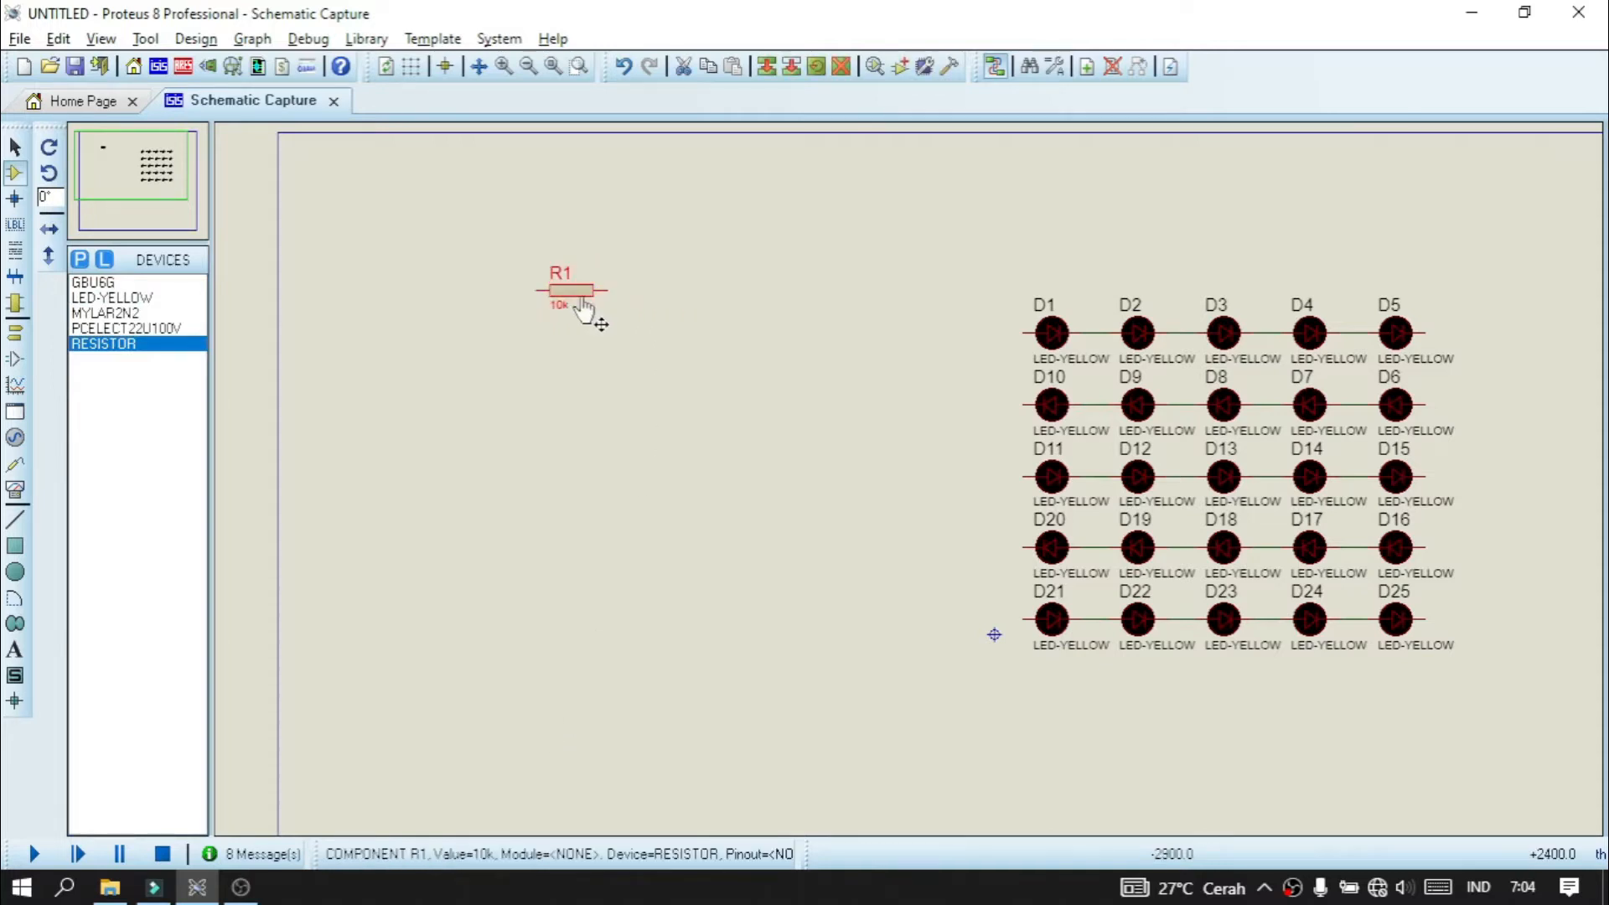
pyautogui.doubleClick(564, 302)
pyautogui.write('1K')
pyautogui.press('Return')
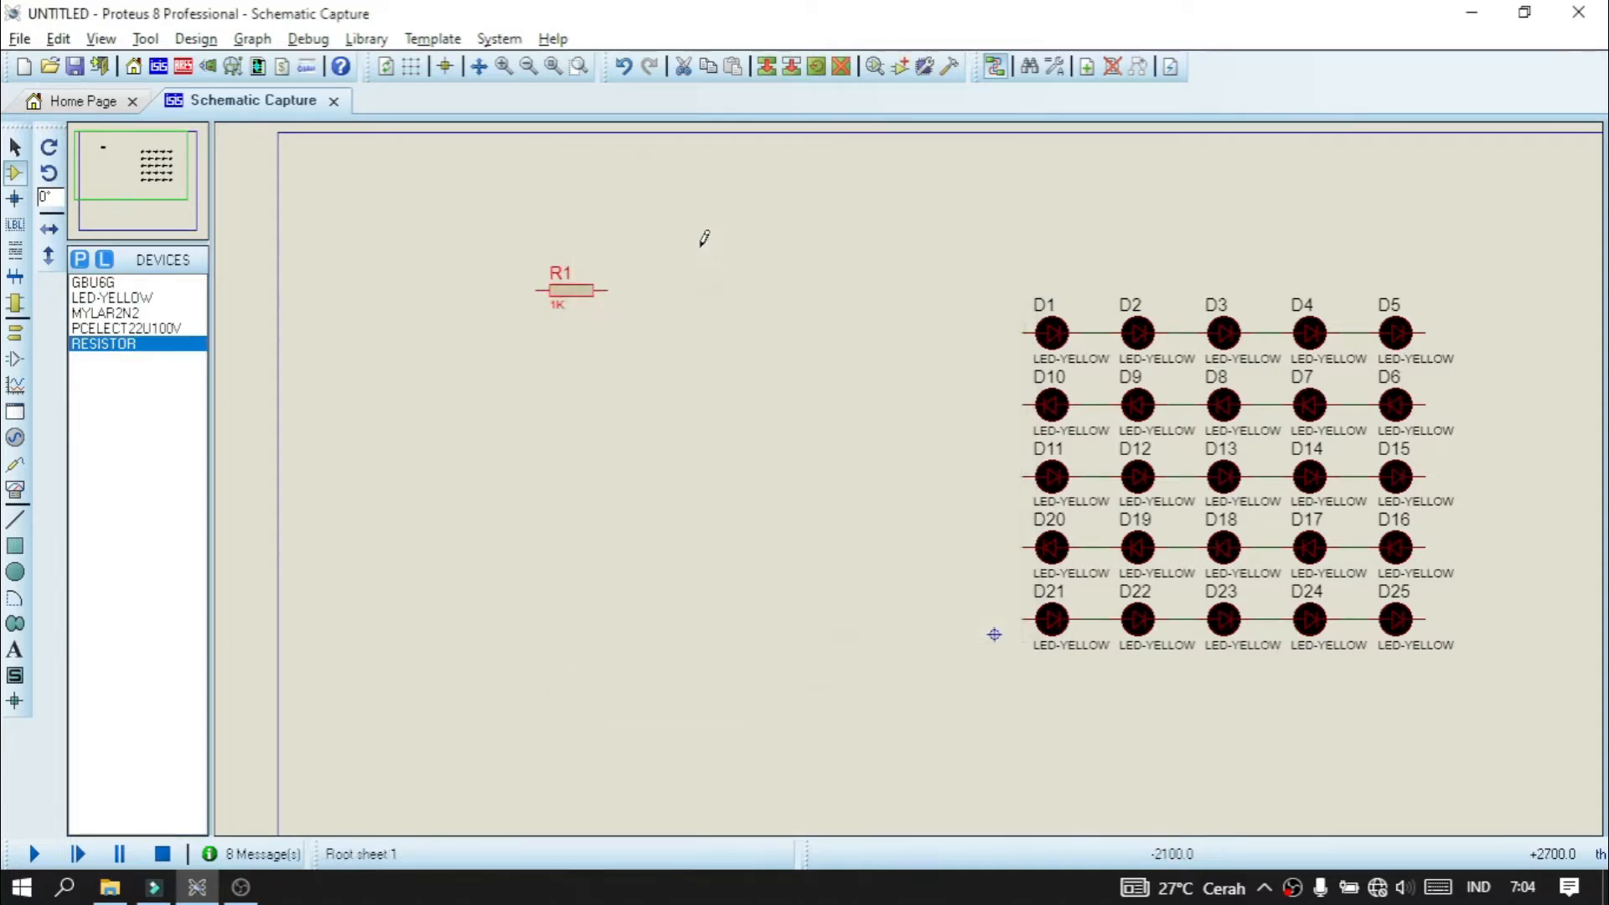
# - Place a MYLAR2N2 capacitor below R1 and set its value to 330nF/400V
pyautogui.click(105, 313)
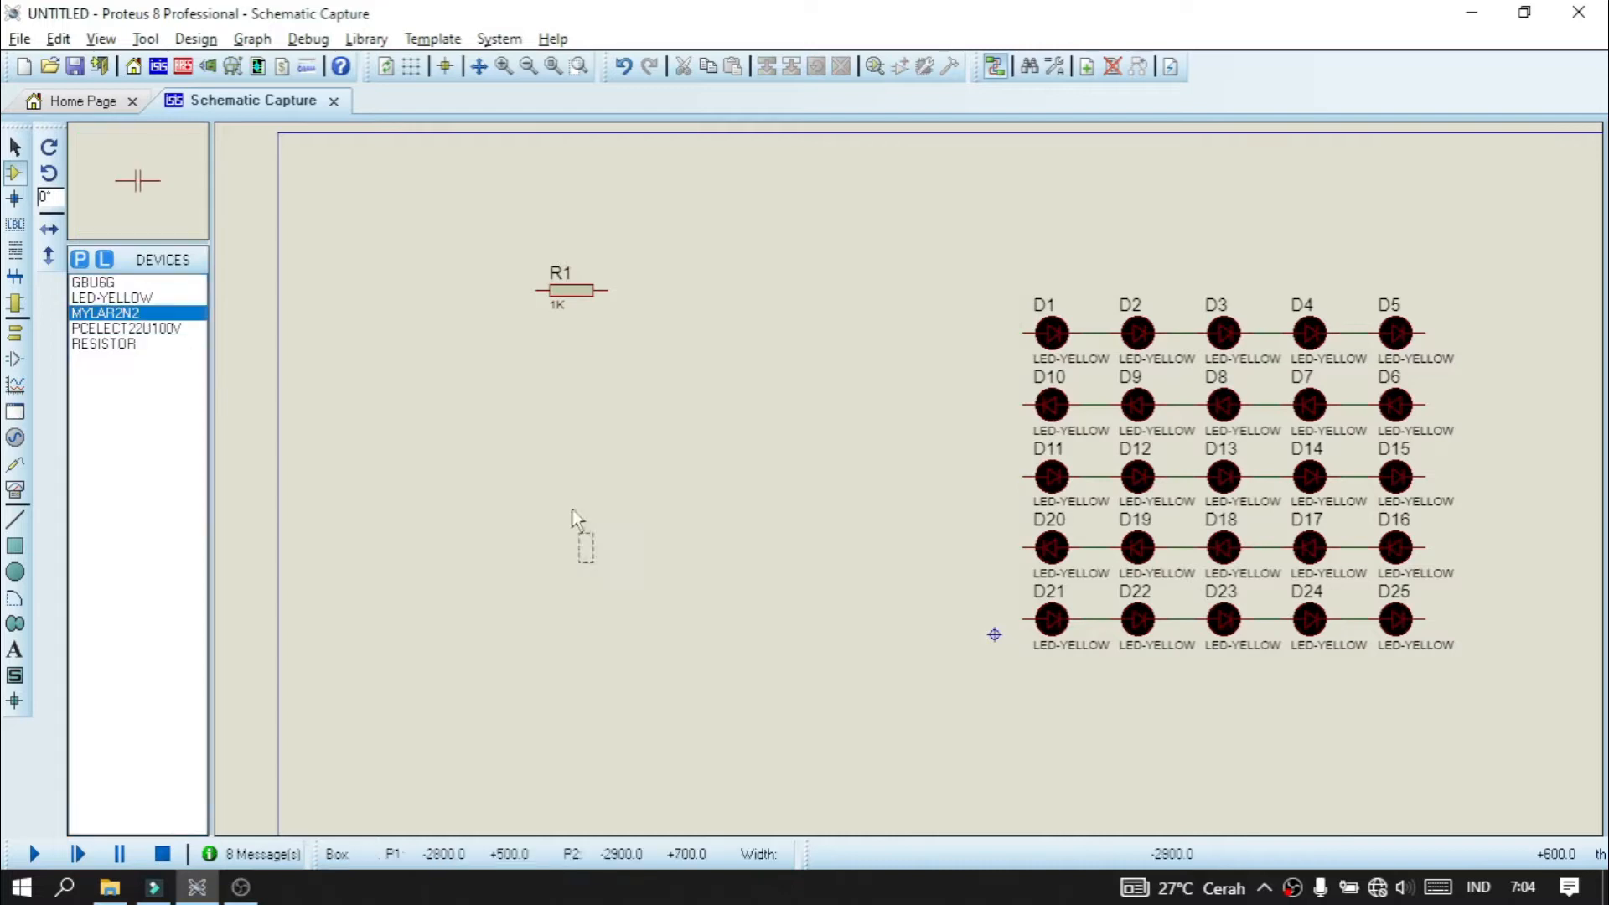
pyautogui.click(543, 512)
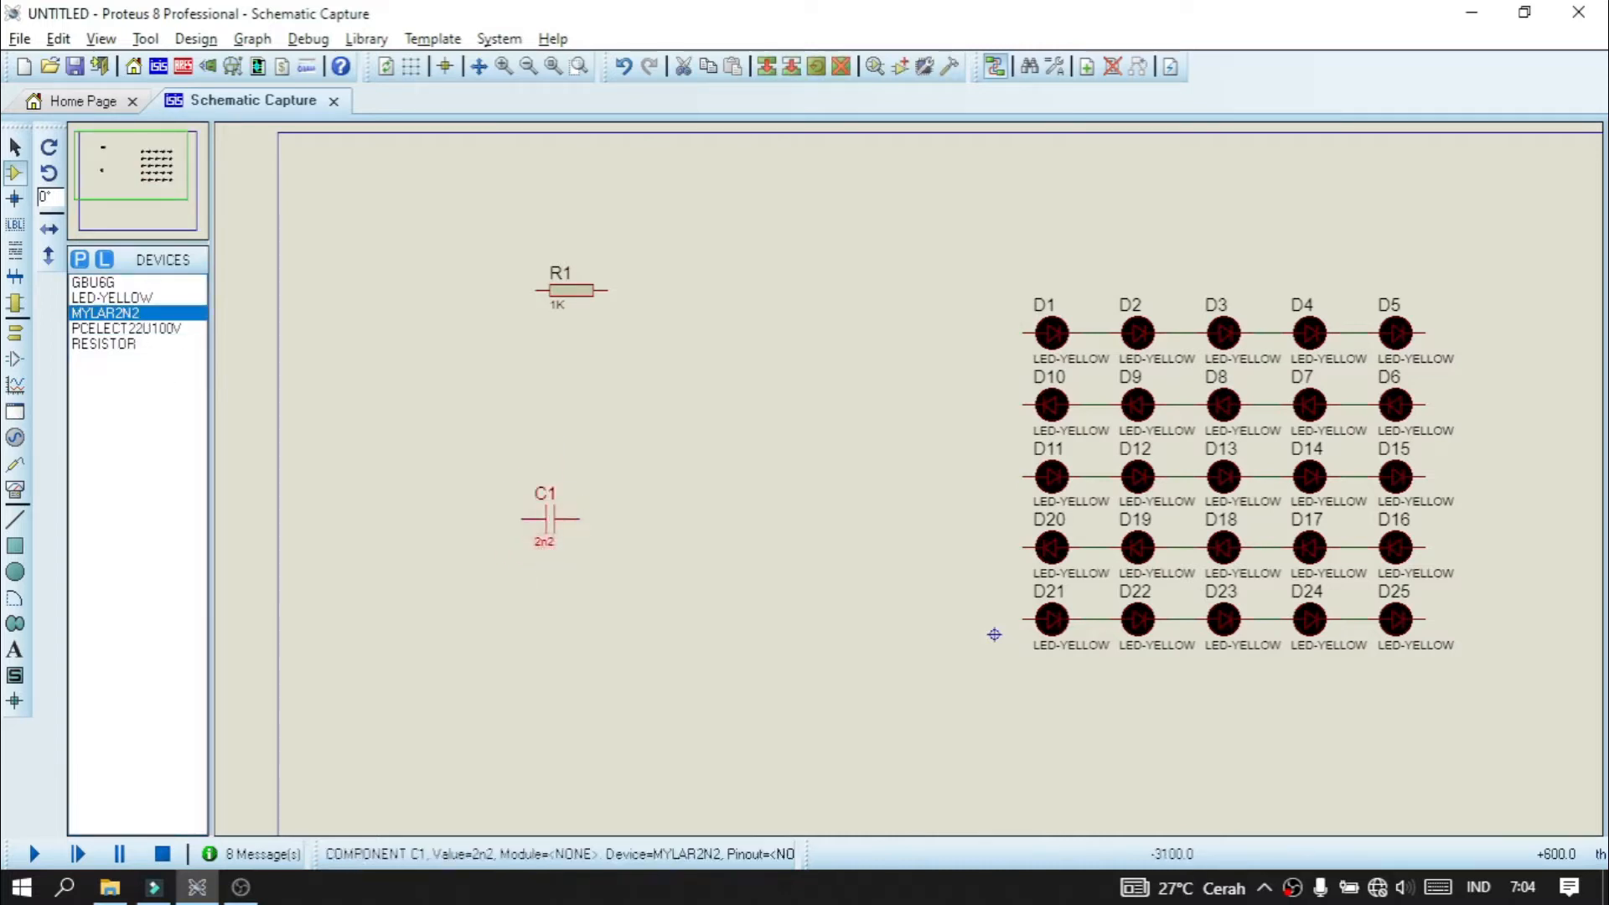
pyautogui.doubleClick(544, 541)
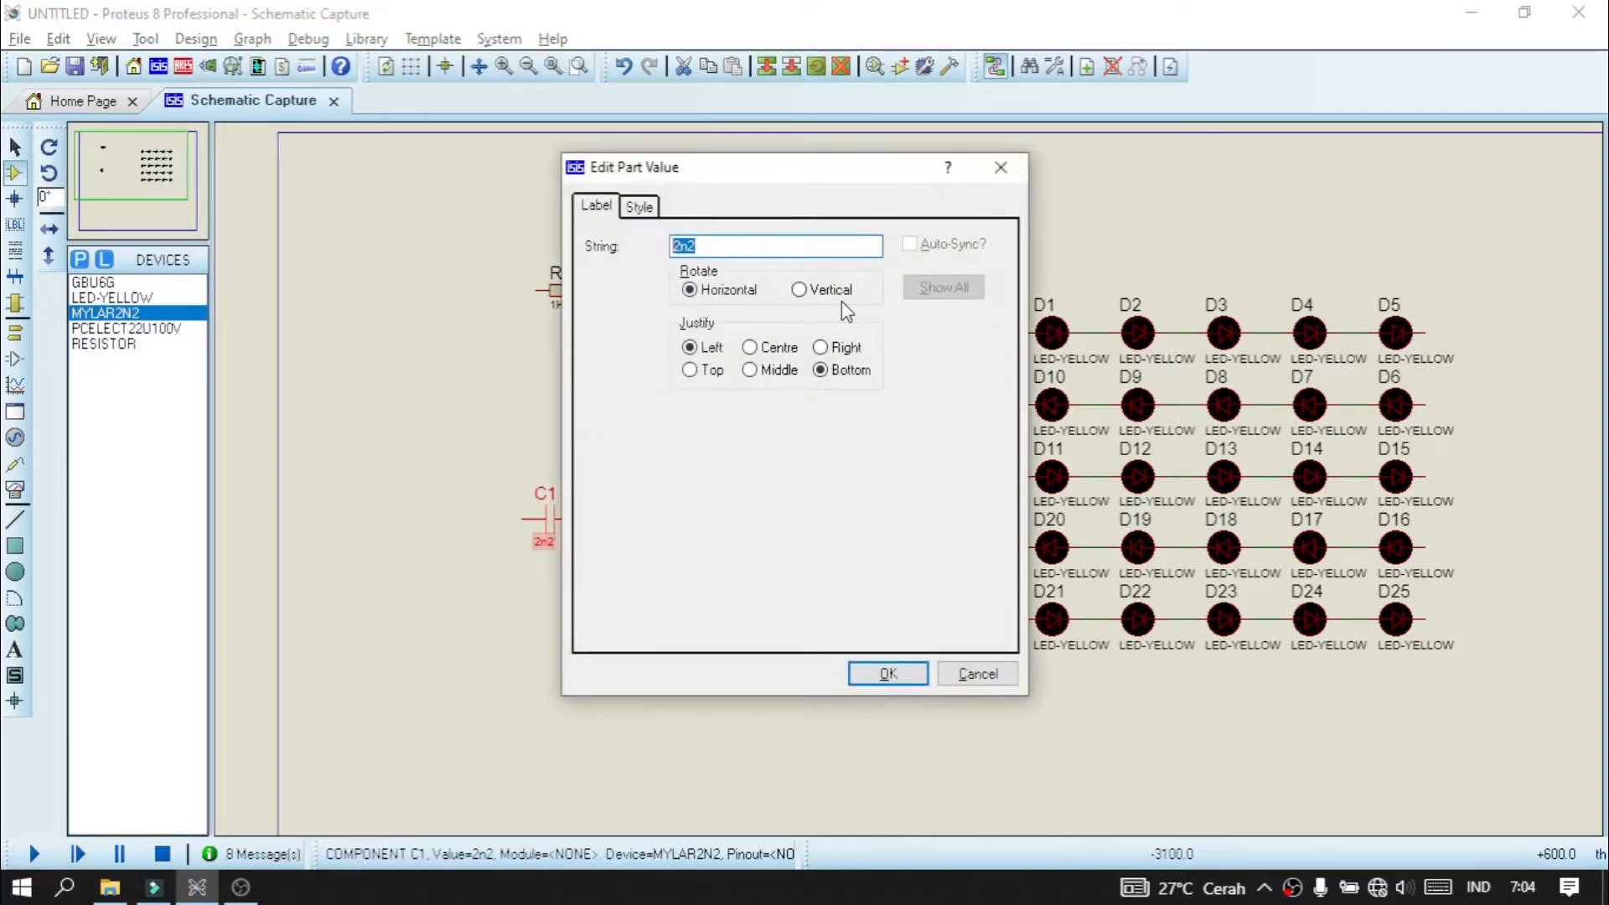
pyautogui.write('330nF/')
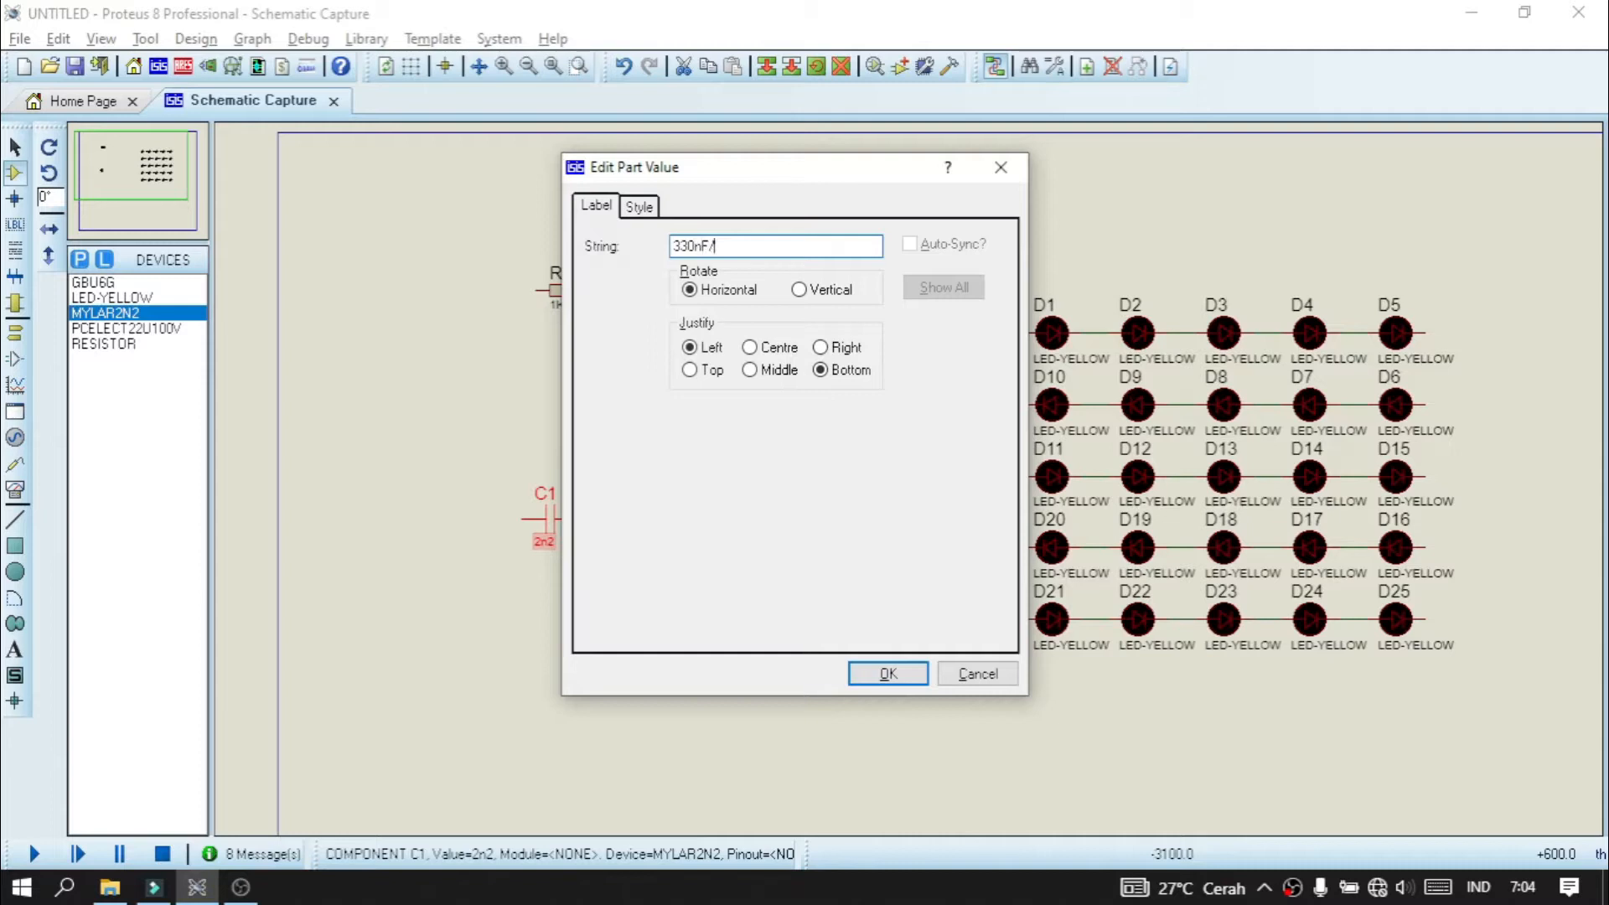
pyautogui.write('400V')
pyautogui.press('Return')
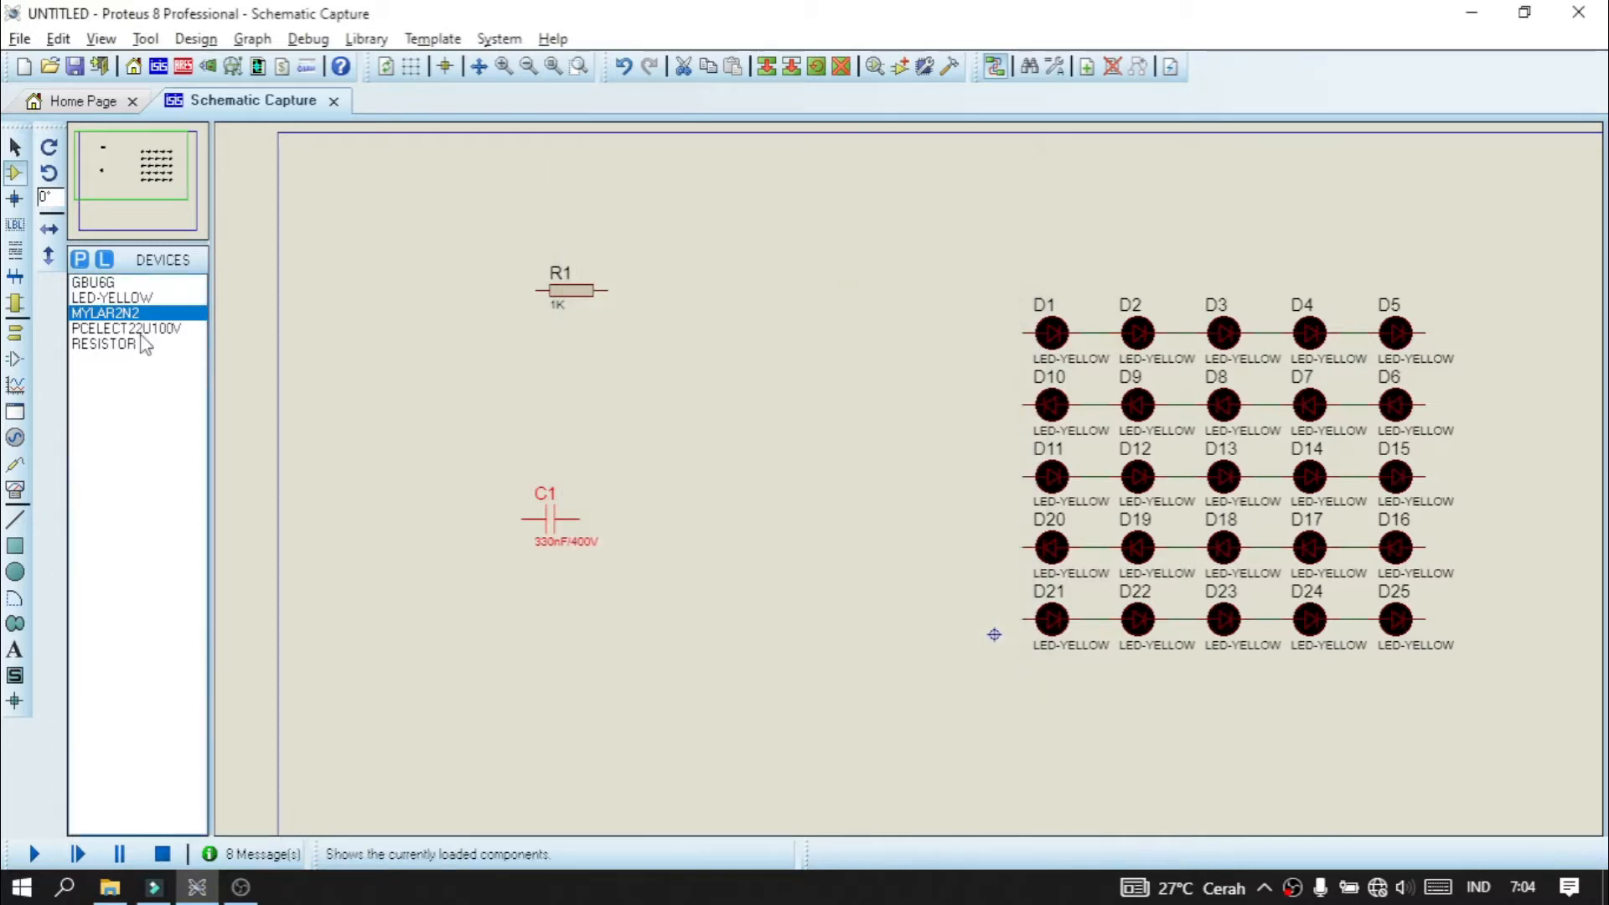
# - Place a second resistor directly beneath C1 and set its value to 1K
pyautogui.click(141, 328)
pyautogui.click(134, 344)
pyautogui.click(541, 595)
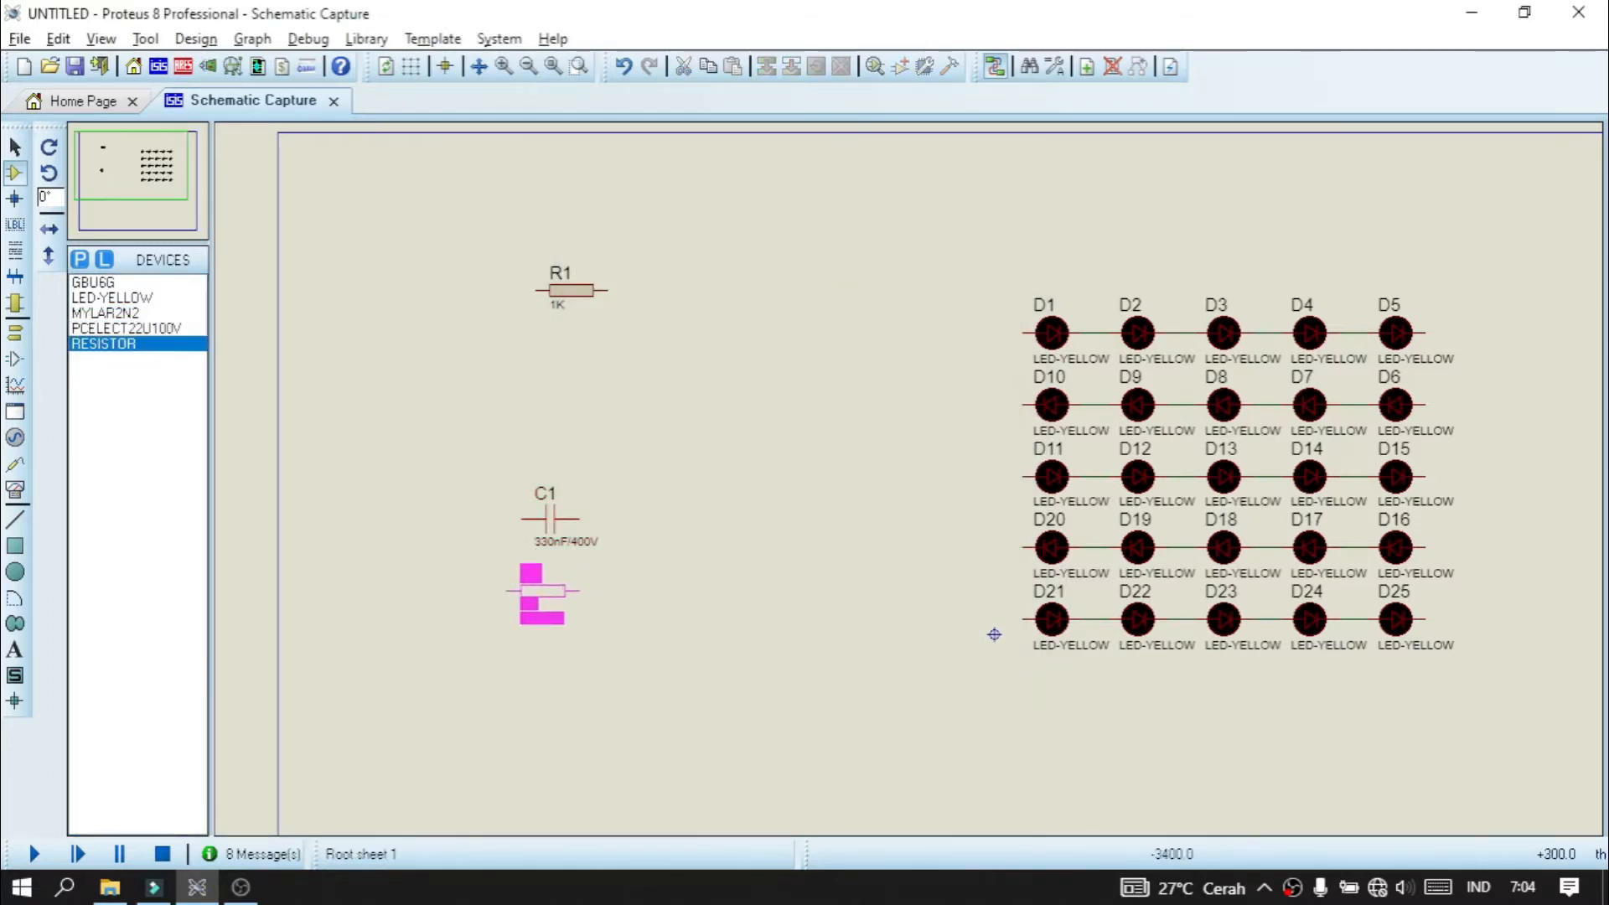
pyautogui.doubleClick(545, 605)
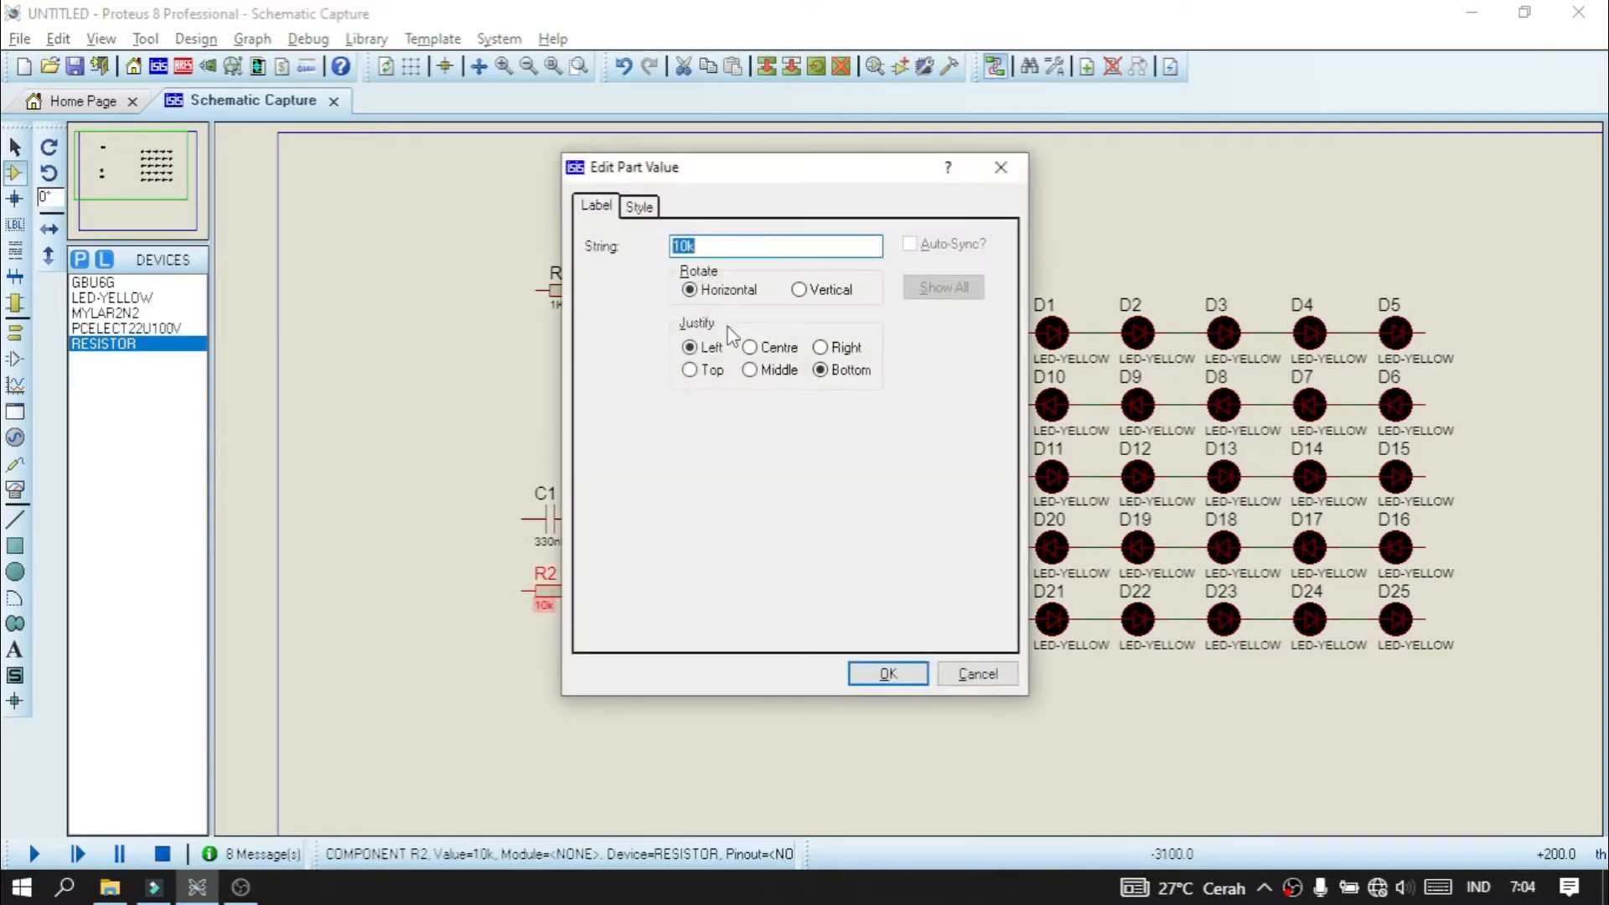
pyautogui.press('Return')
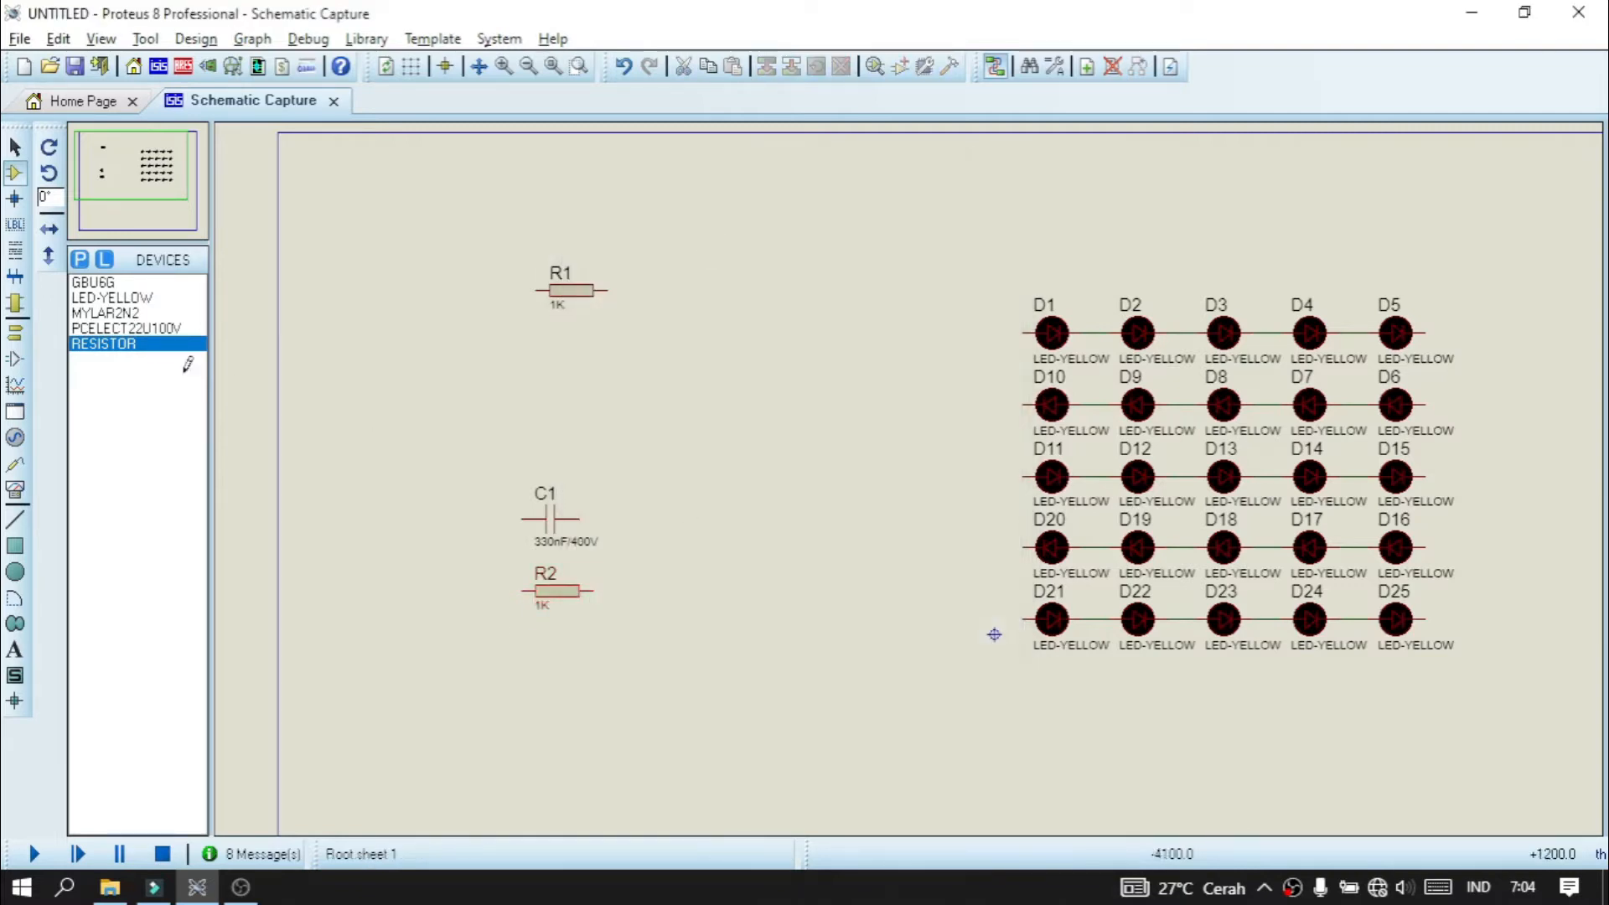
# - Place the GBU6G bridge rectifier between C1 and the LEDs, and a PCELECT22U100V capacitor to its right
pyautogui.click(97, 282)
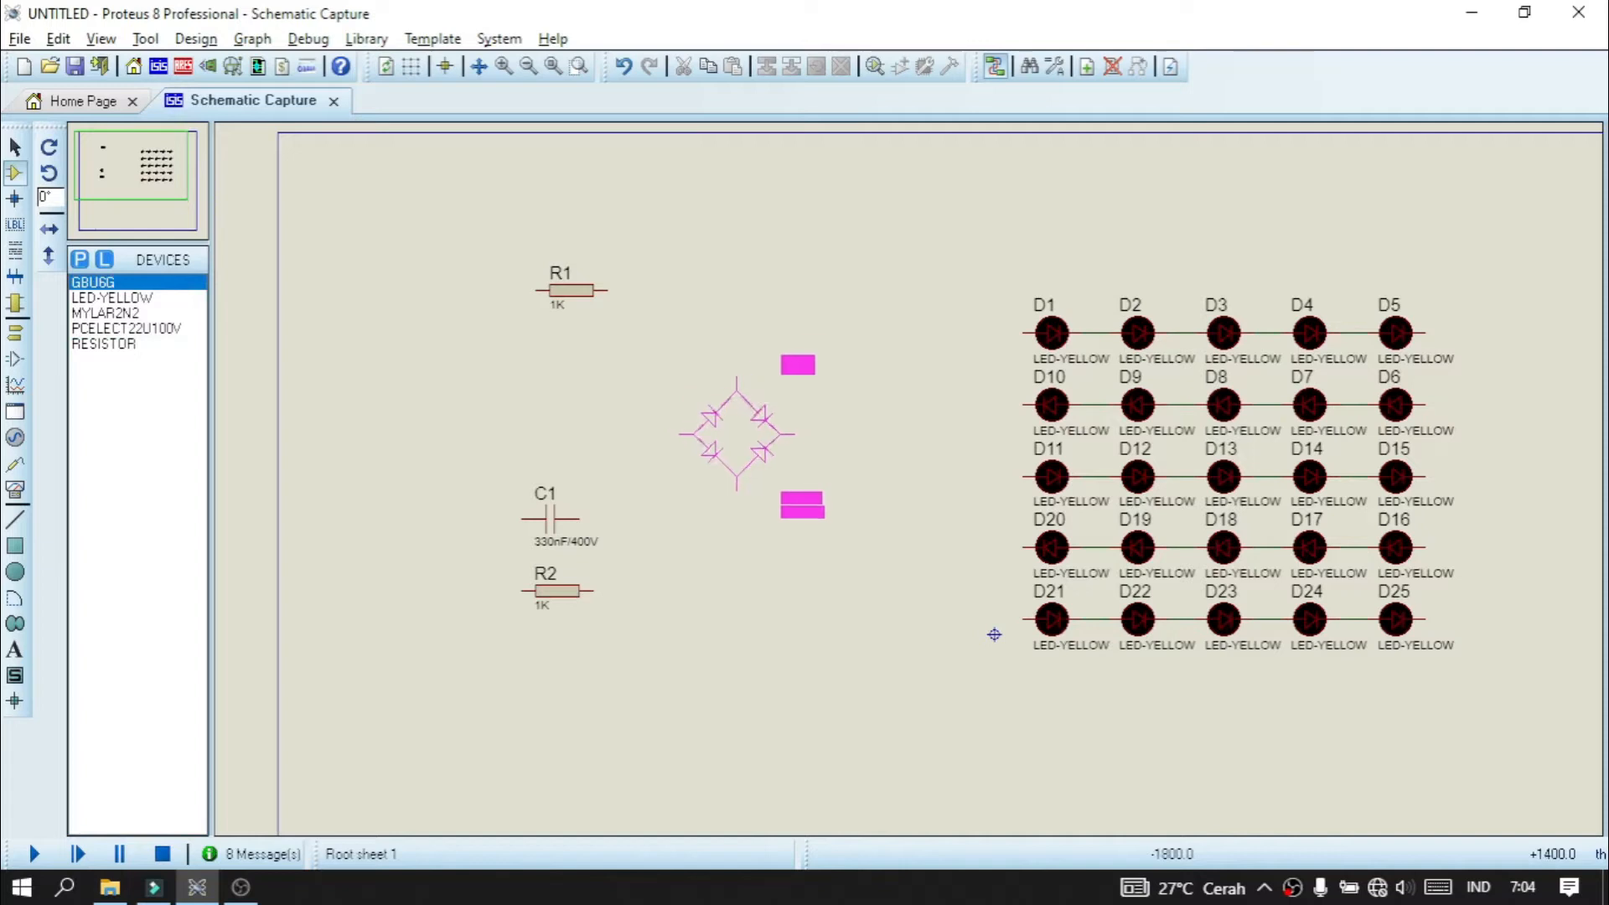
pyautogui.click(736, 440)
pyautogui.click(126, 344)
pyautogui.click(125, 328)
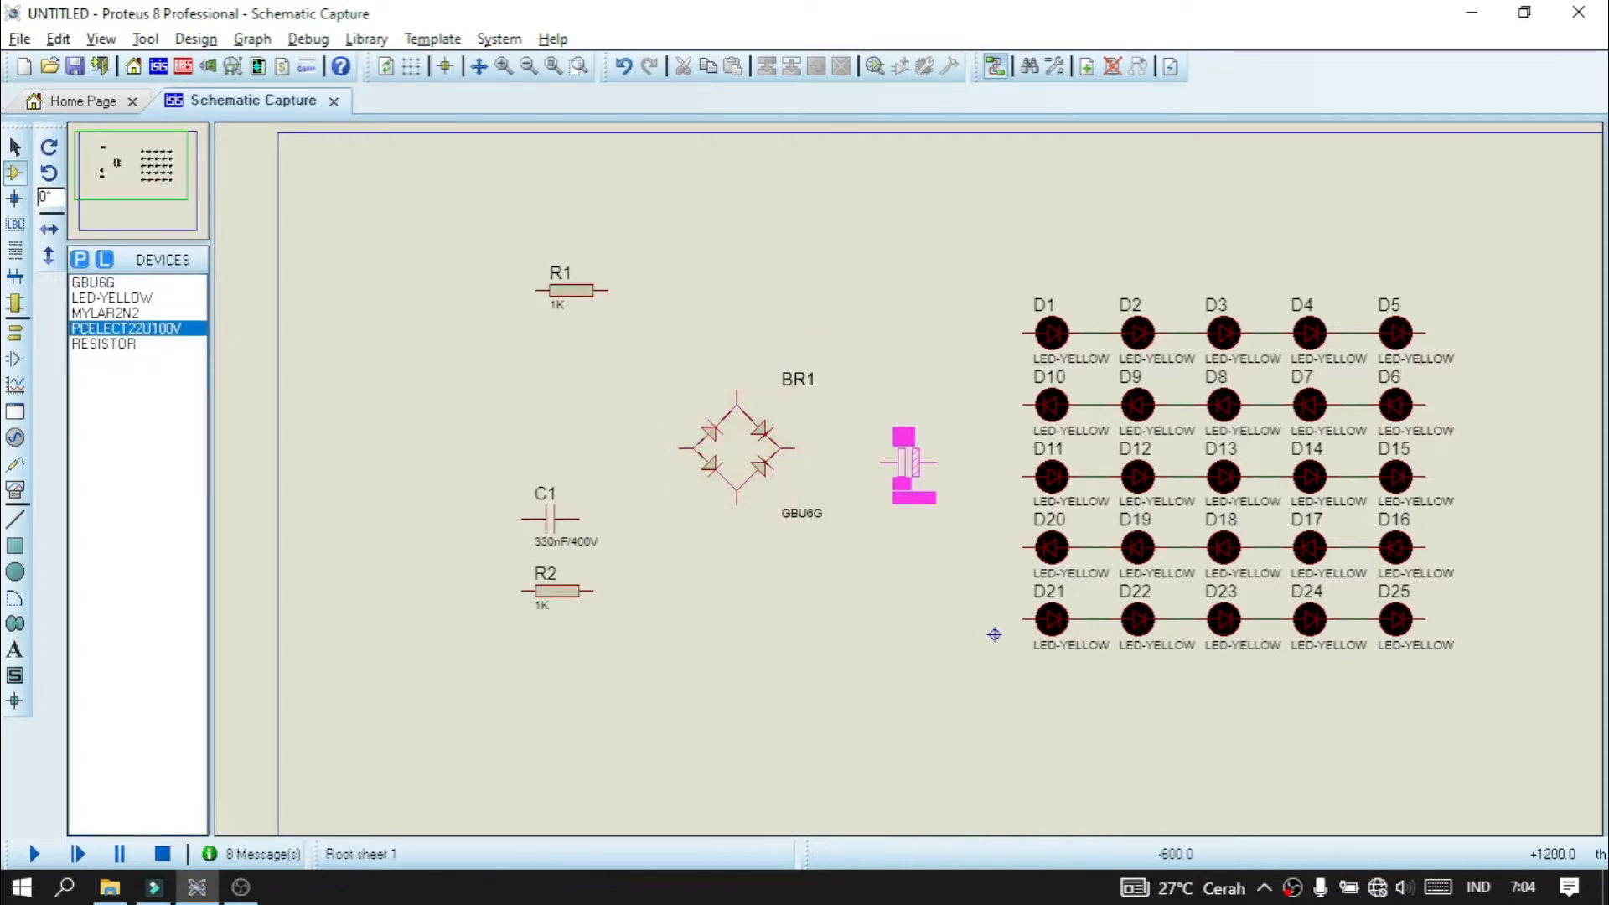
pyautogui.click(907, 463)
# - Rotate electrolytic capacitor C2 upright and turn it 180 degrees so its unhatched plate is on top
pyautogui.rightClick(908, 469)
pyautogui.click(992, 405)
pyautogui.rightClick(907, 473)
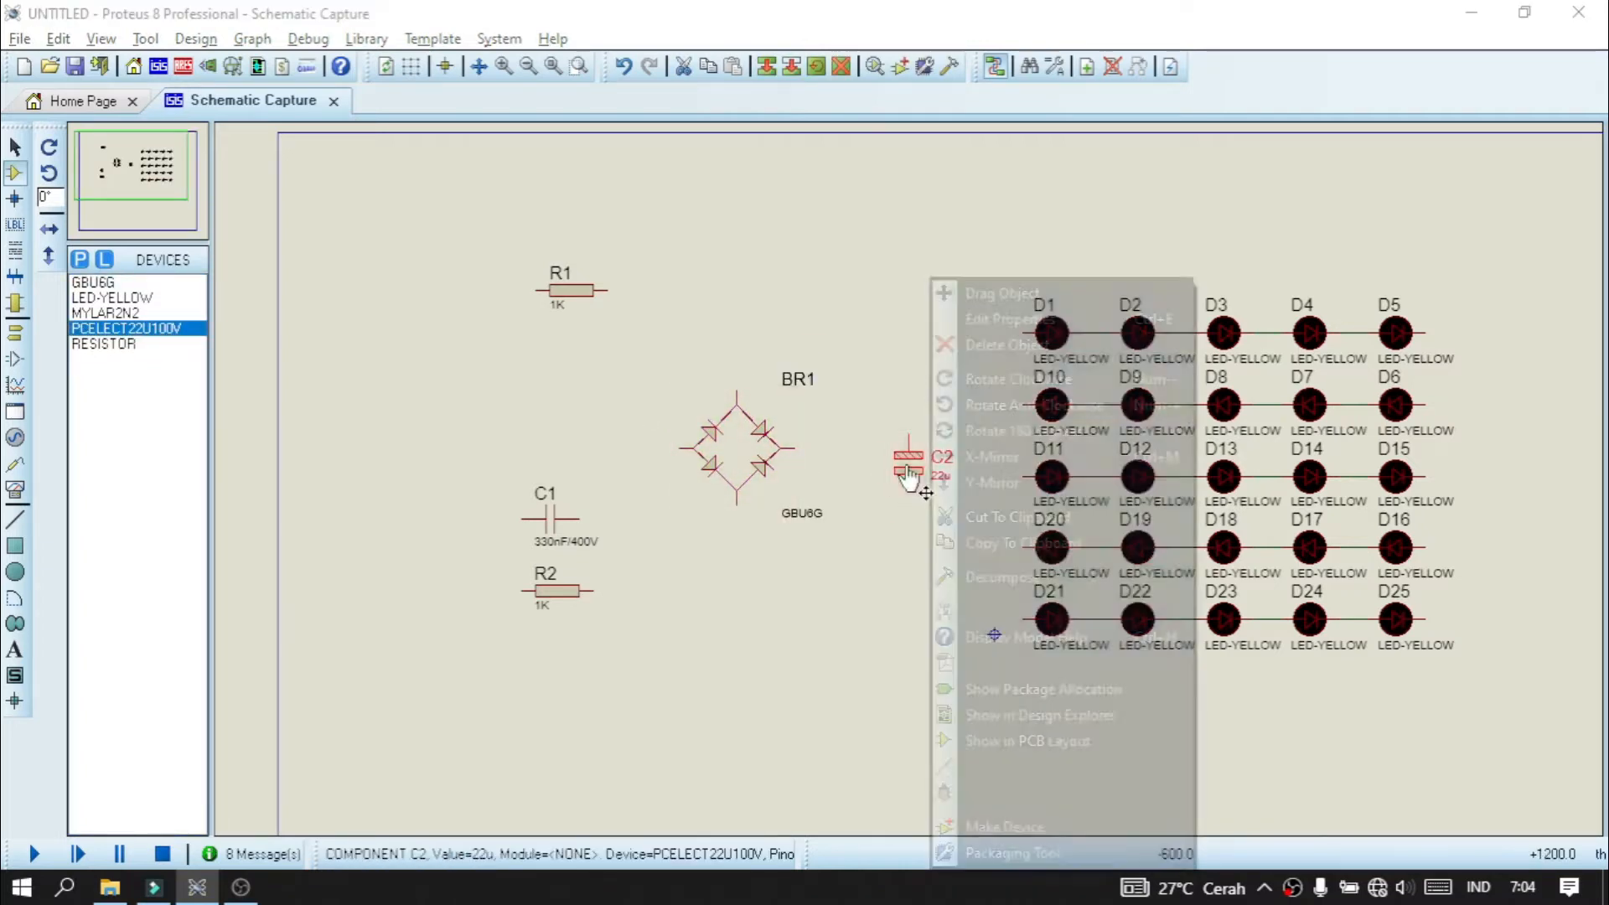
pyautogui.click(997, 431)
pyautogui.click(845, 576)
# - Set the value of capacitor C2 to 160uF/160V
pyautogui.doubleClick(933, 482)
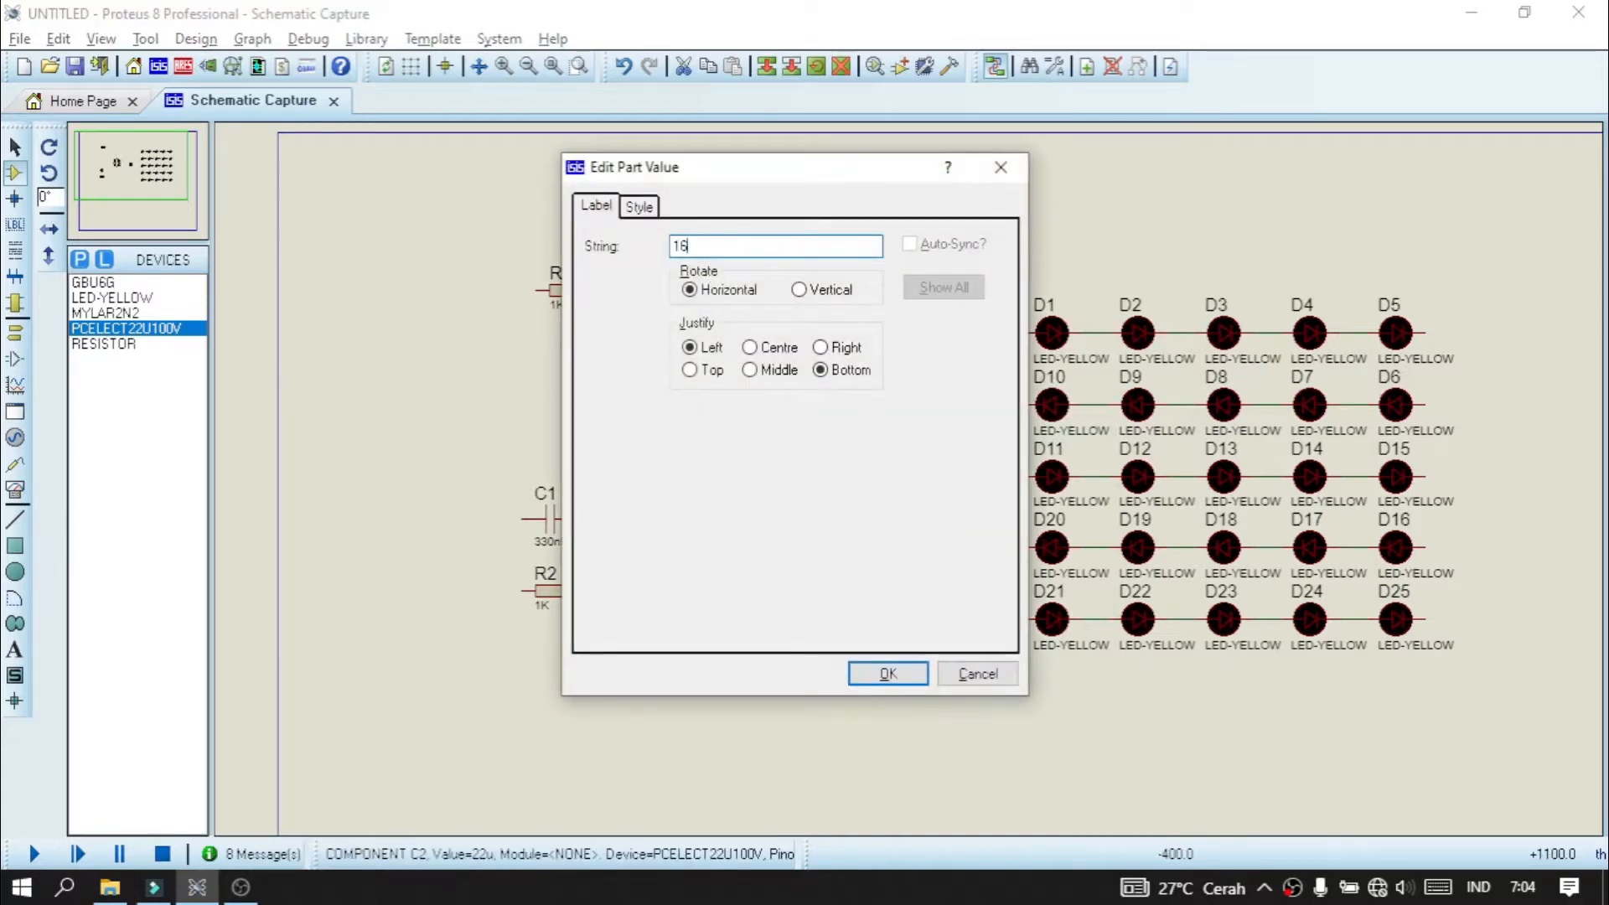
pyautogui.write('160uF/160V')
pyautogui.press('Return')
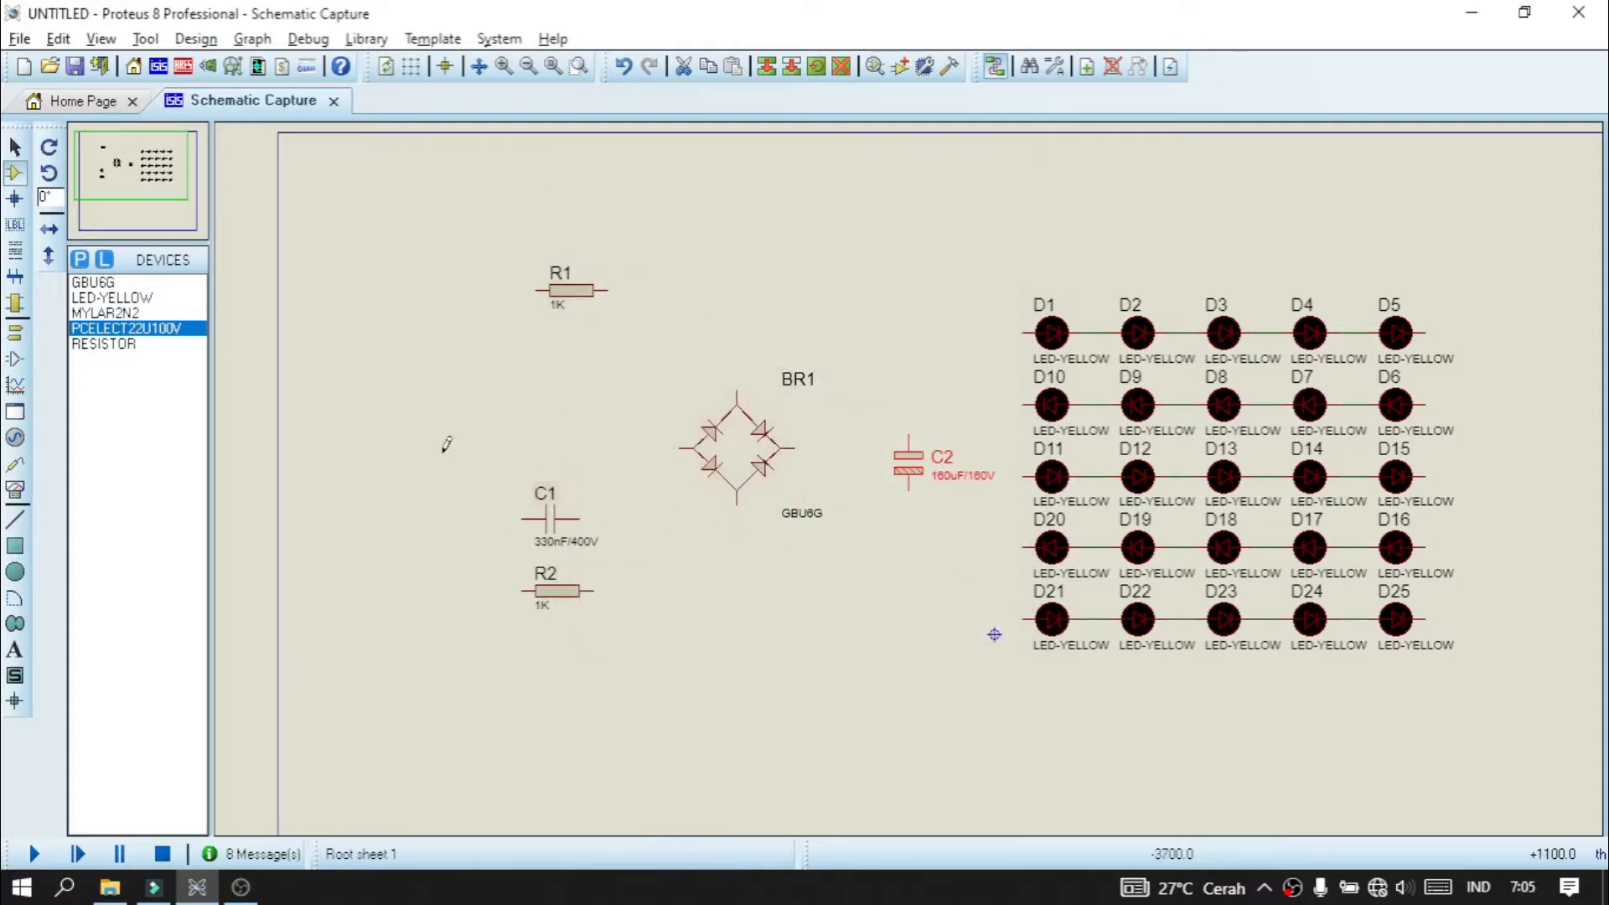
# - Wire R1's right end to the bridge's top terminal and the bridge's right terminal to D1's anode
pyautogui.click(607, 289)
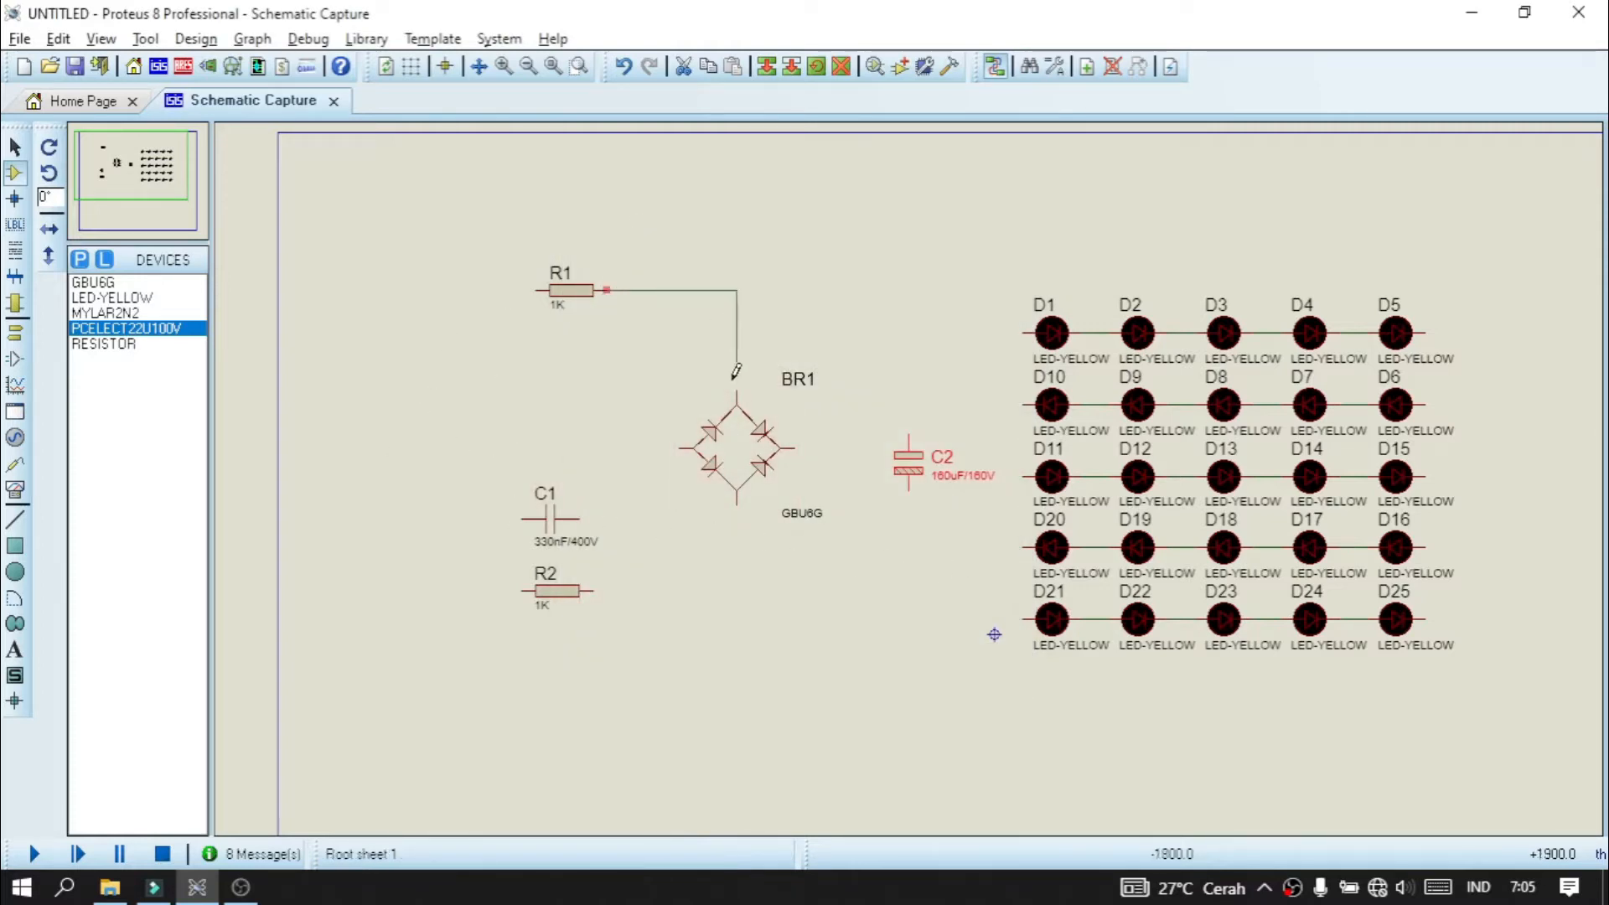
pyautogui.click(737, 405)
pyautogui.click(793, 447)
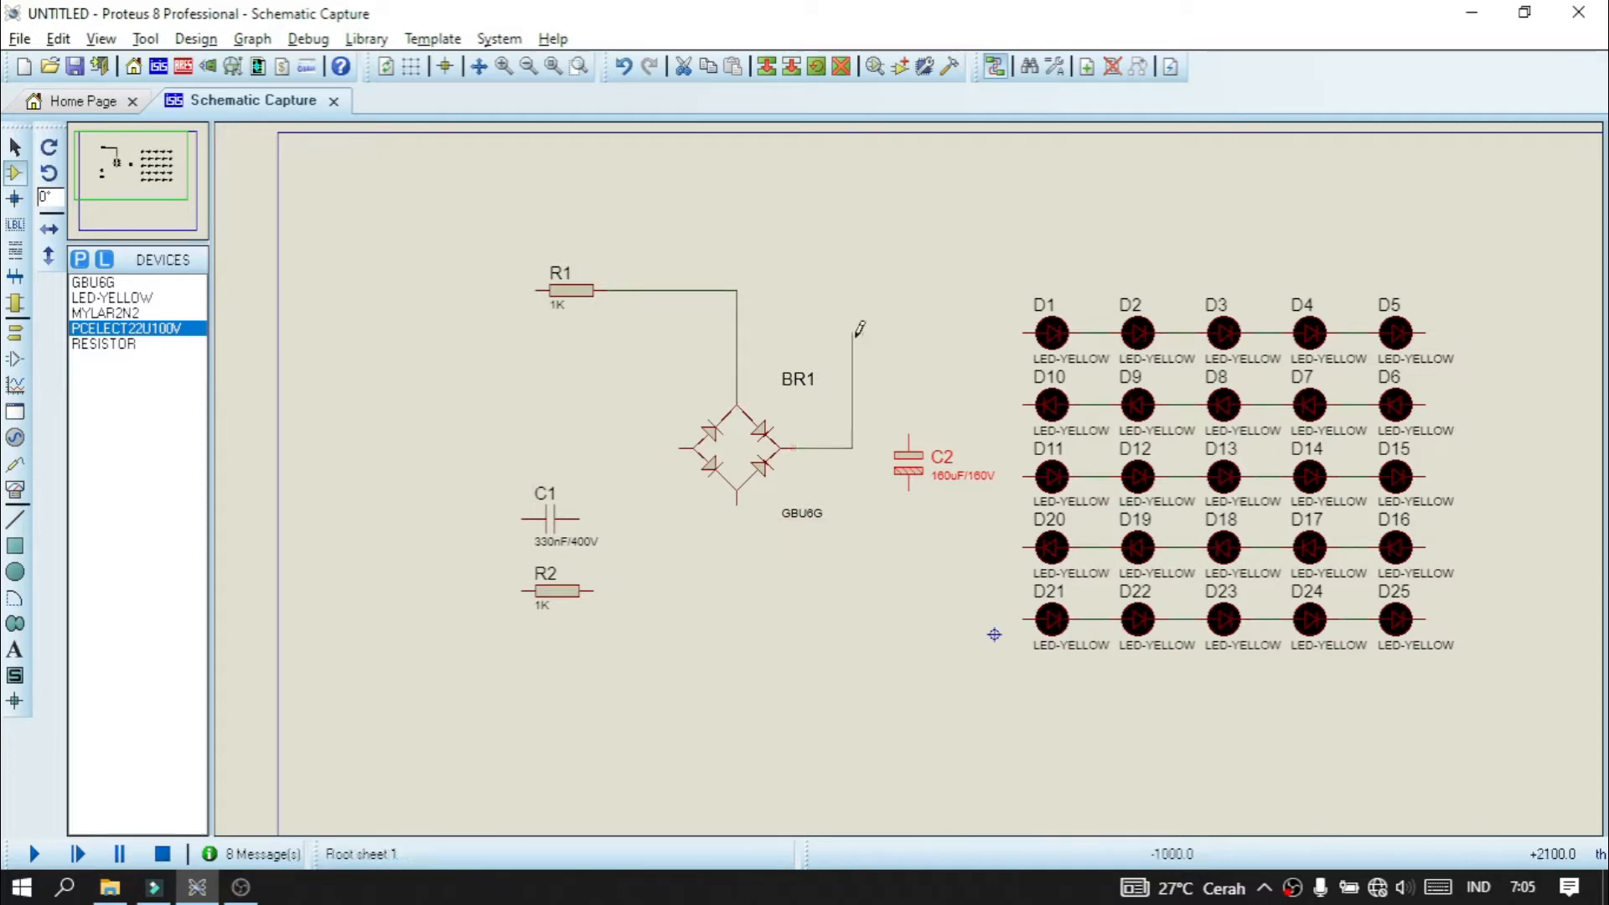
pyautogui.click(1026, 333)
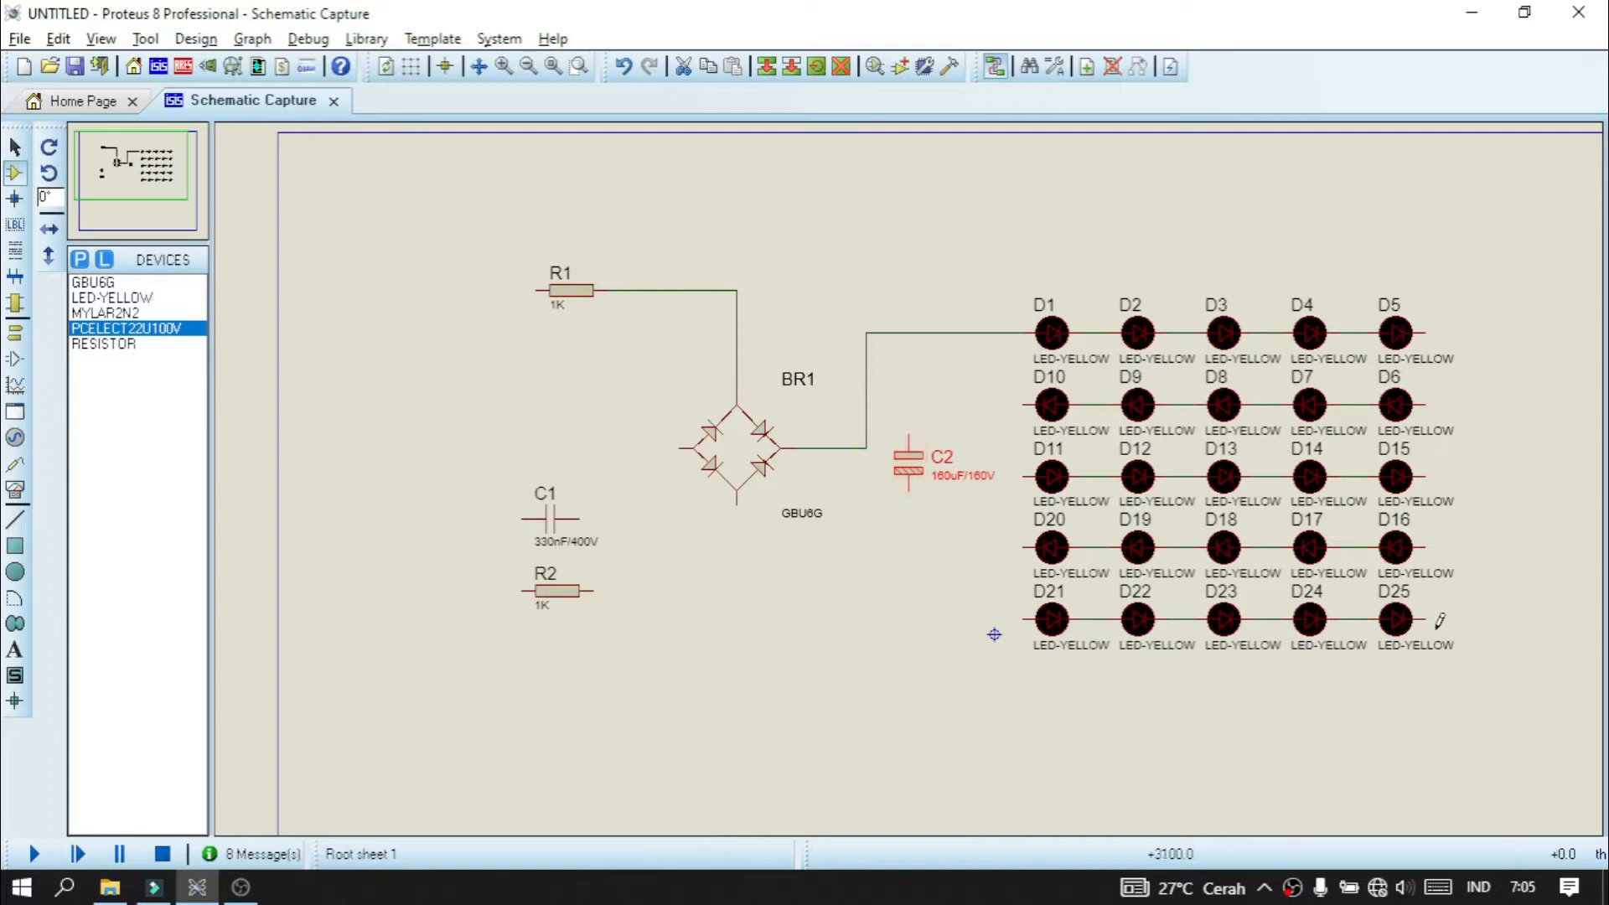
# - Wire the five LED rows in series by linking D5 to D6, D10 to D11, D15 to D16 and D20 to D21
pyautogui.click(1424, 332)
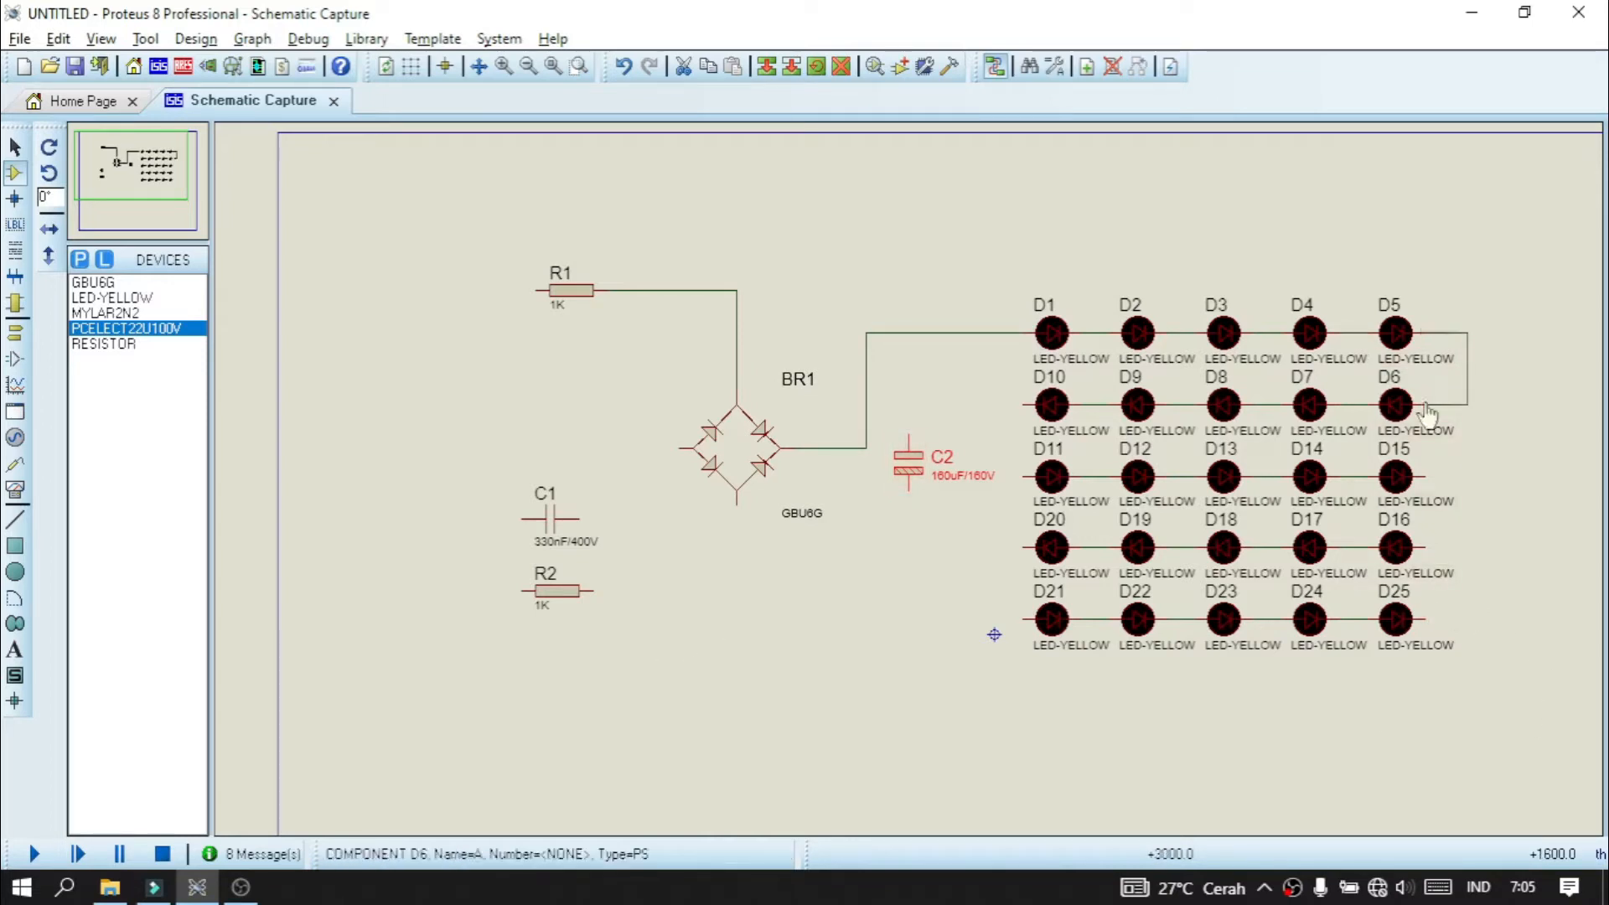
pyautogui.click(1425, 404)
pyautogui.click(1024, 405)
pyautogui.click(1024, 477)
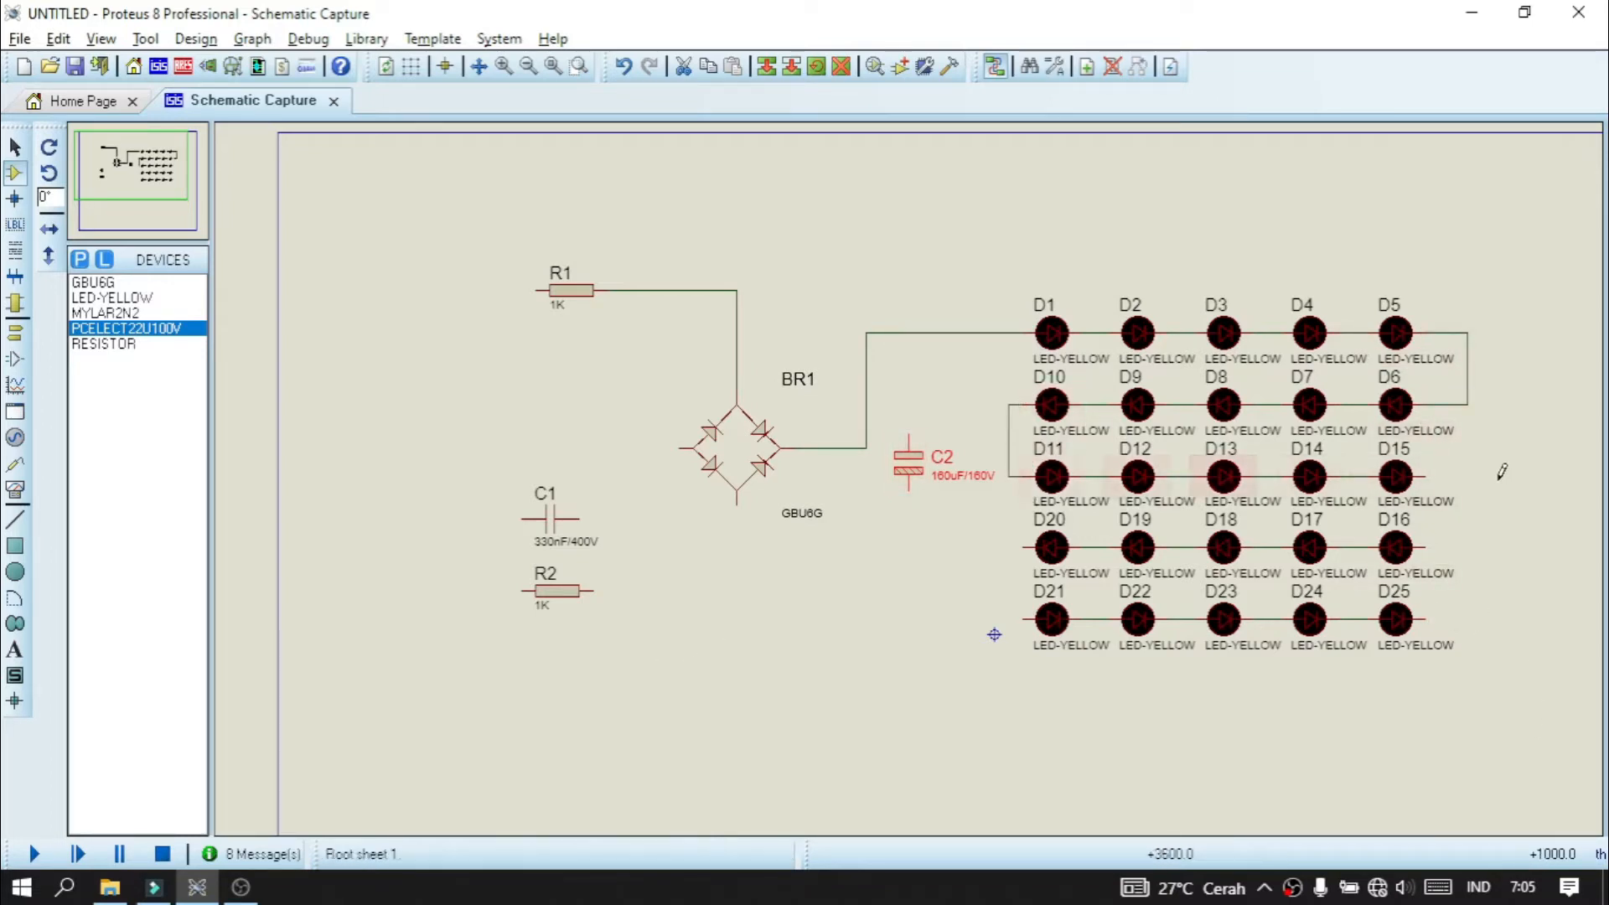
pyautogui.click(1424, 476)
pyautogui.click(1425, 548)
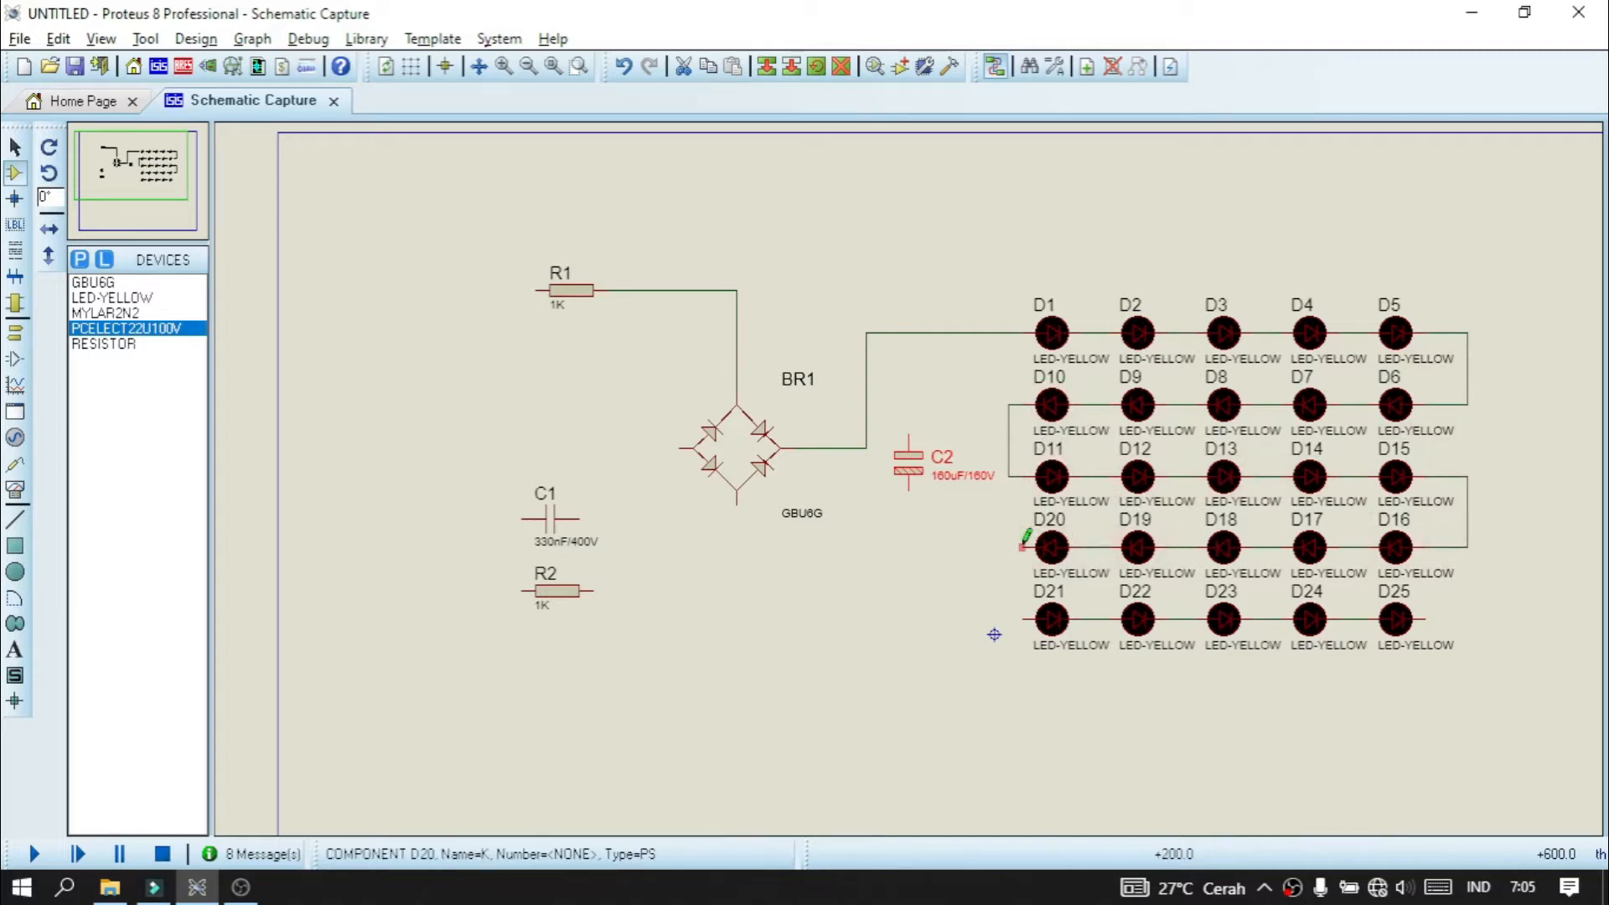
pyautogui.click(1024, 548)
pyautogui.click(1024, 620)
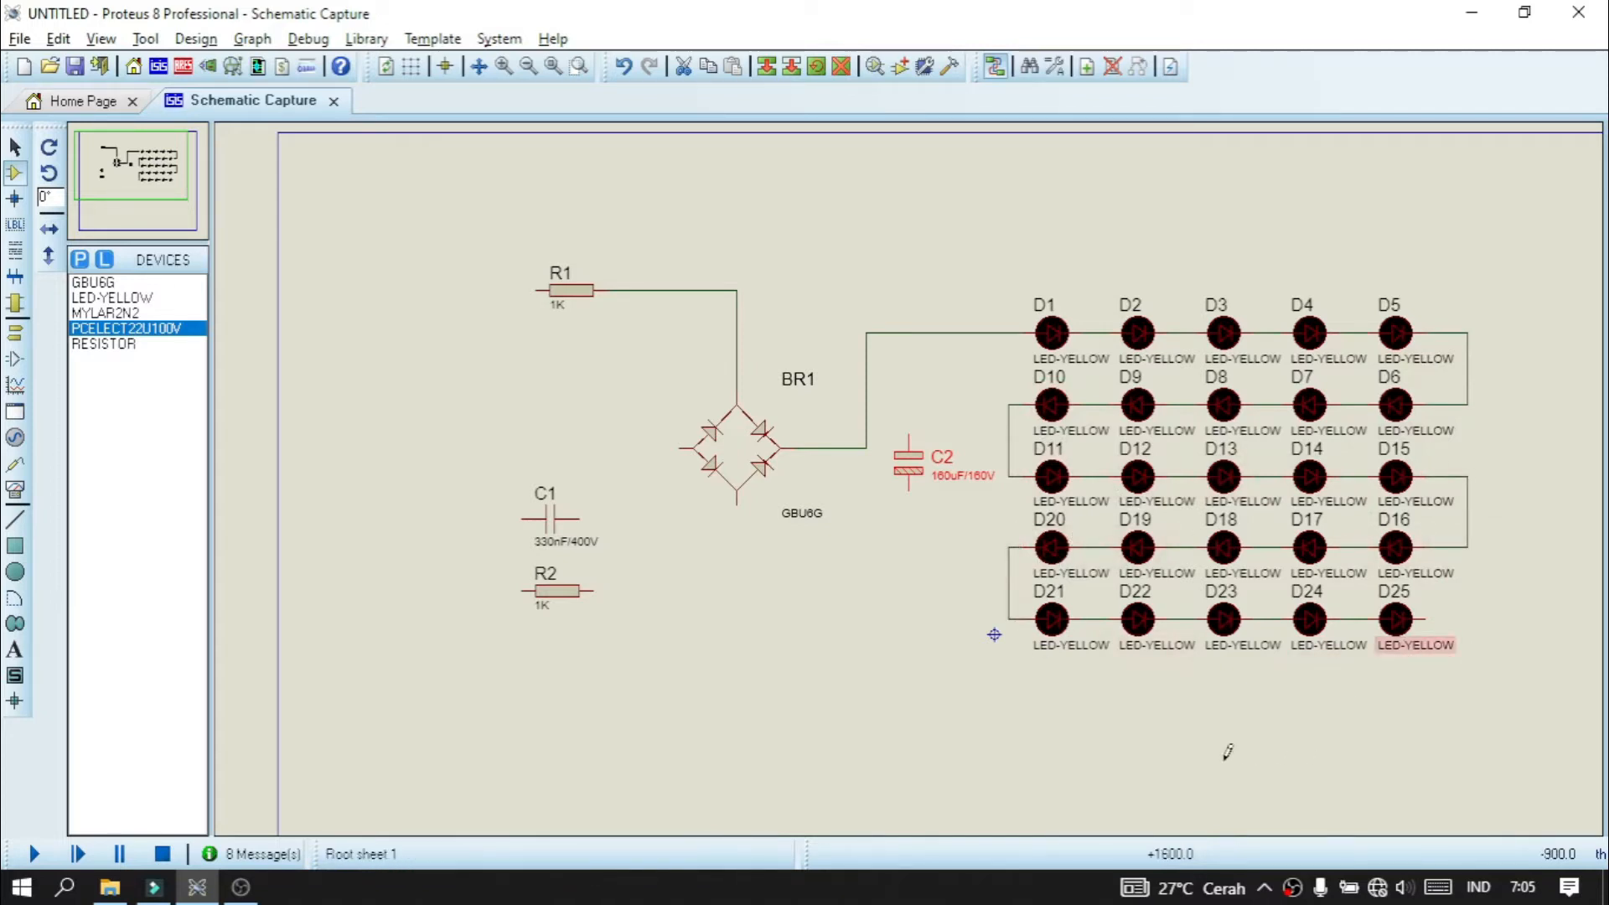
pyautogui.click(1424, 620)
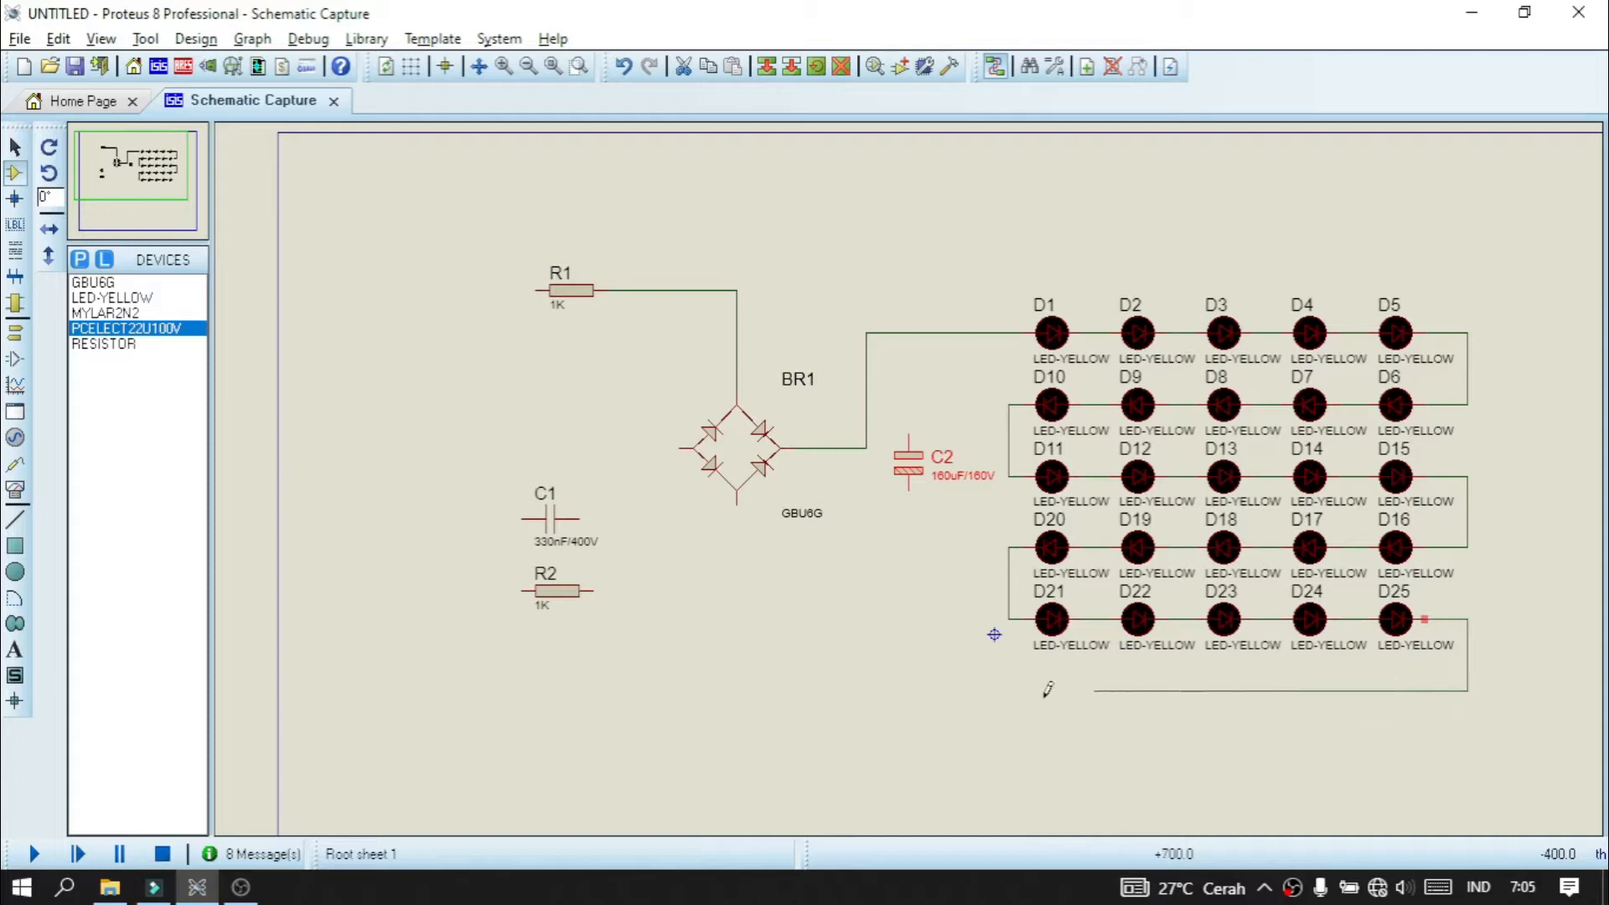
pyautogui.click(737, 501)
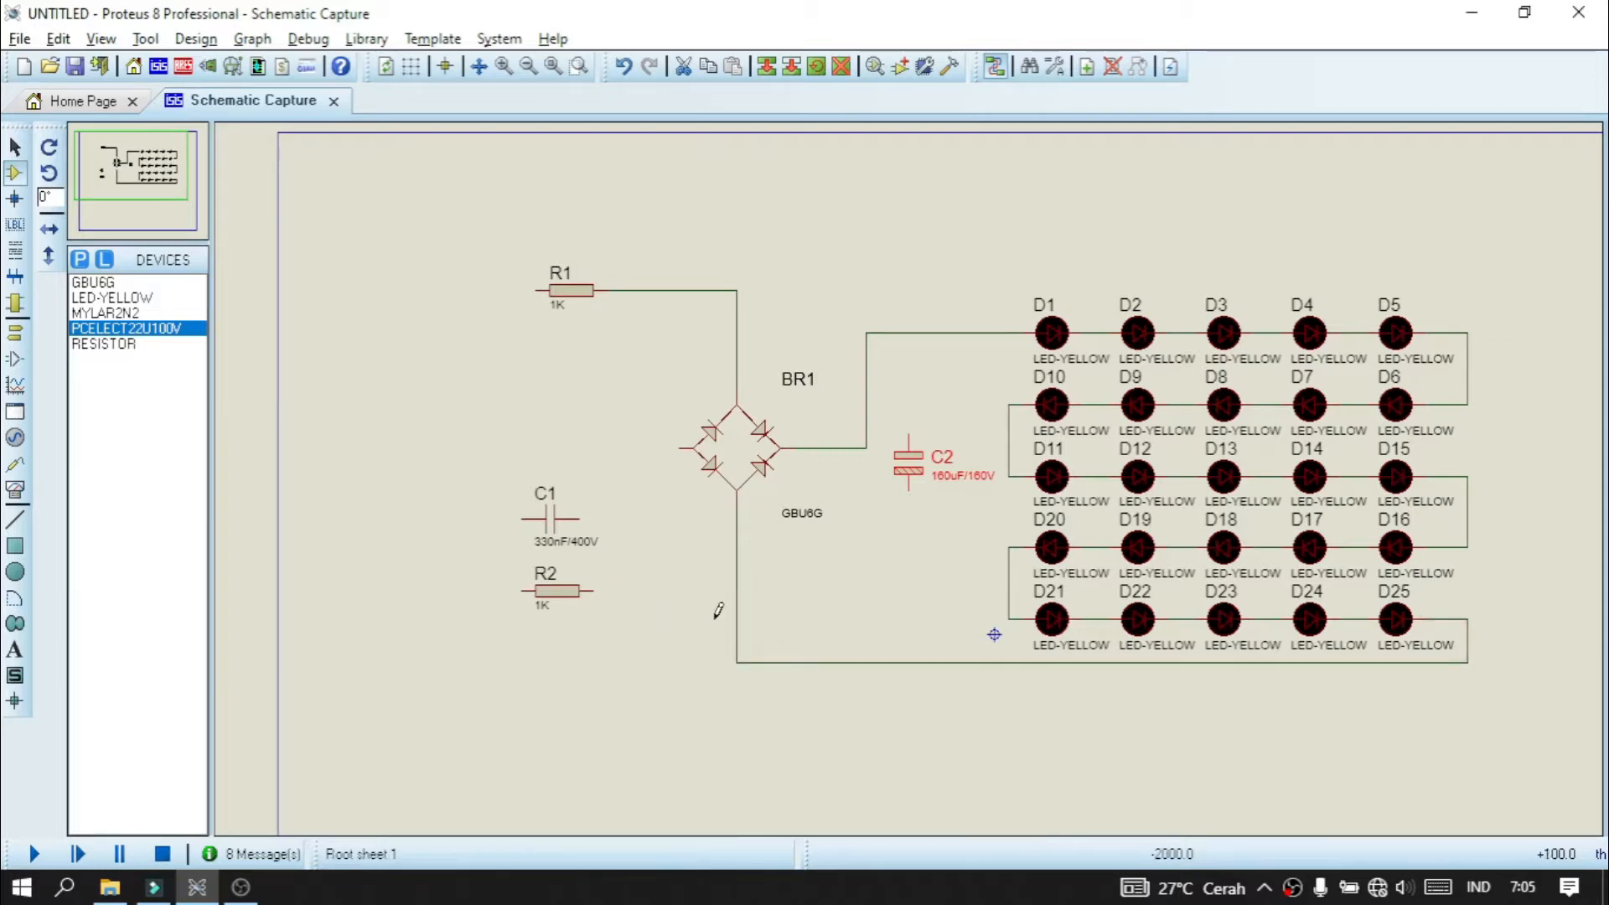
pyautogui.rightClick(736, 585)
pyautogui.click(786, 648)
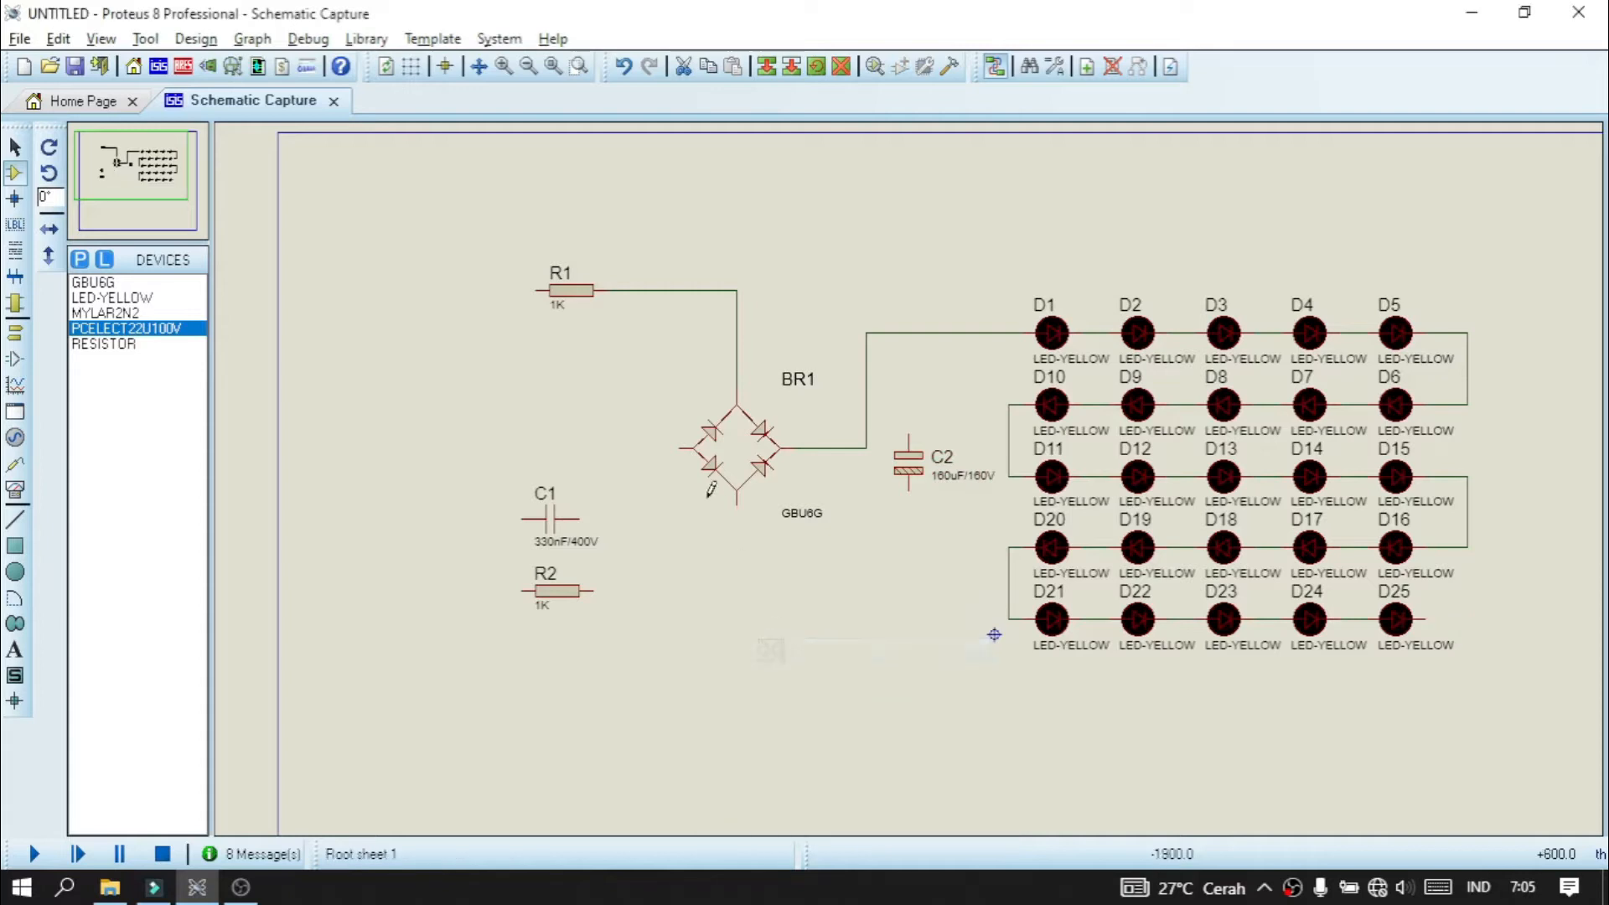
# - Wire the bridge's left terminal to D25's cathode, and the right ends of R2 and C1 to the bridge's bottom terminal
pyautogui.click(678, 447)
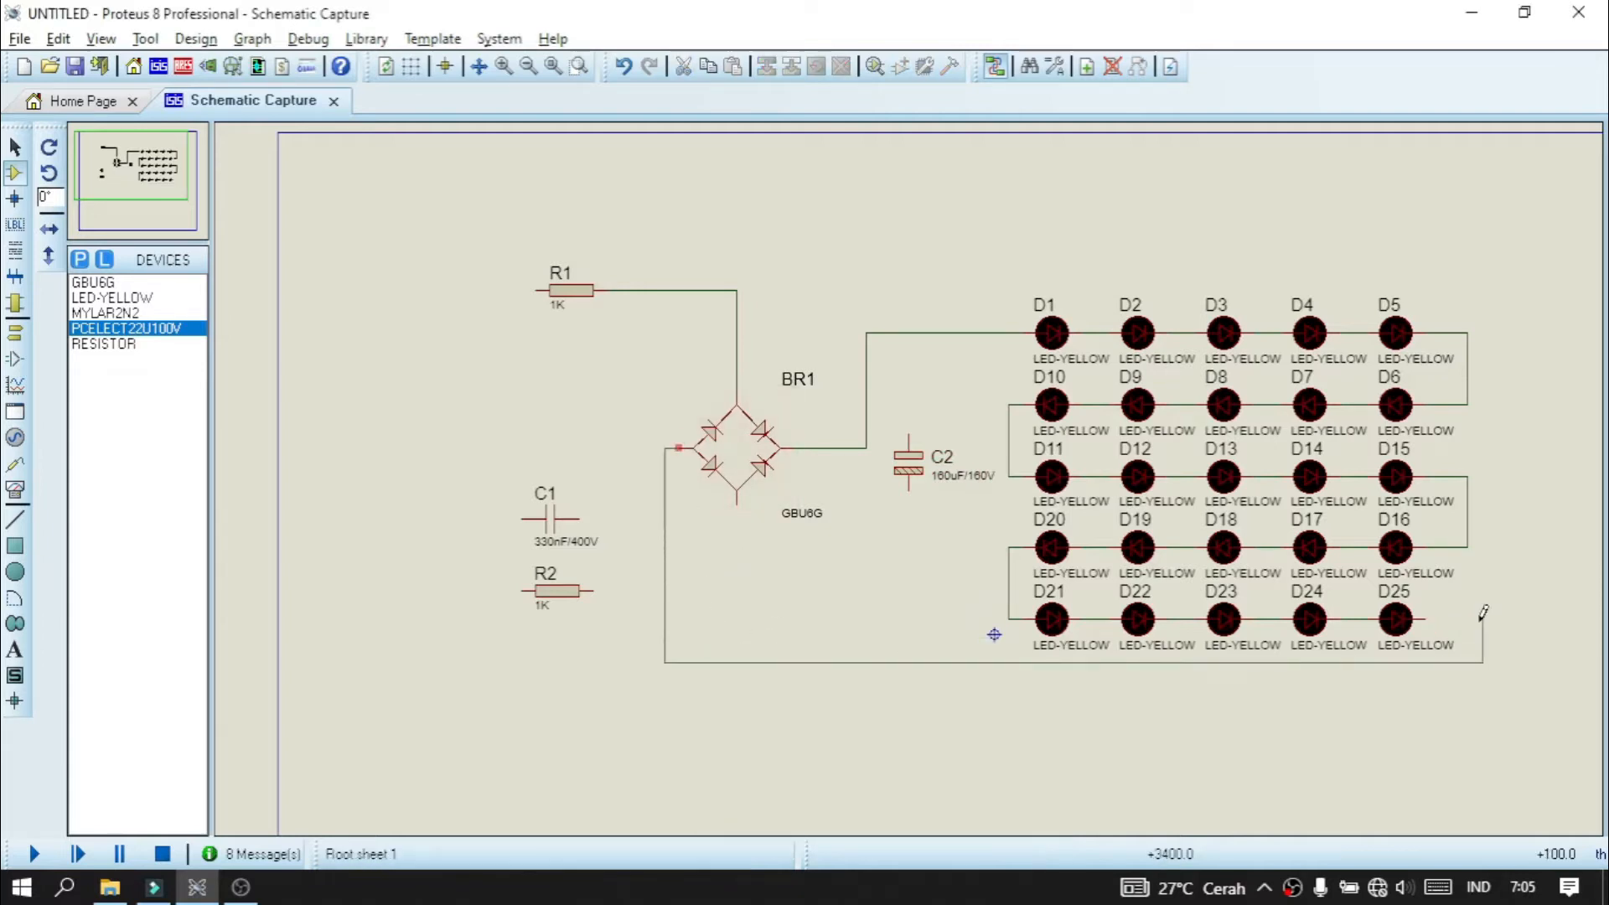
pyautogui.click(1429, 619)
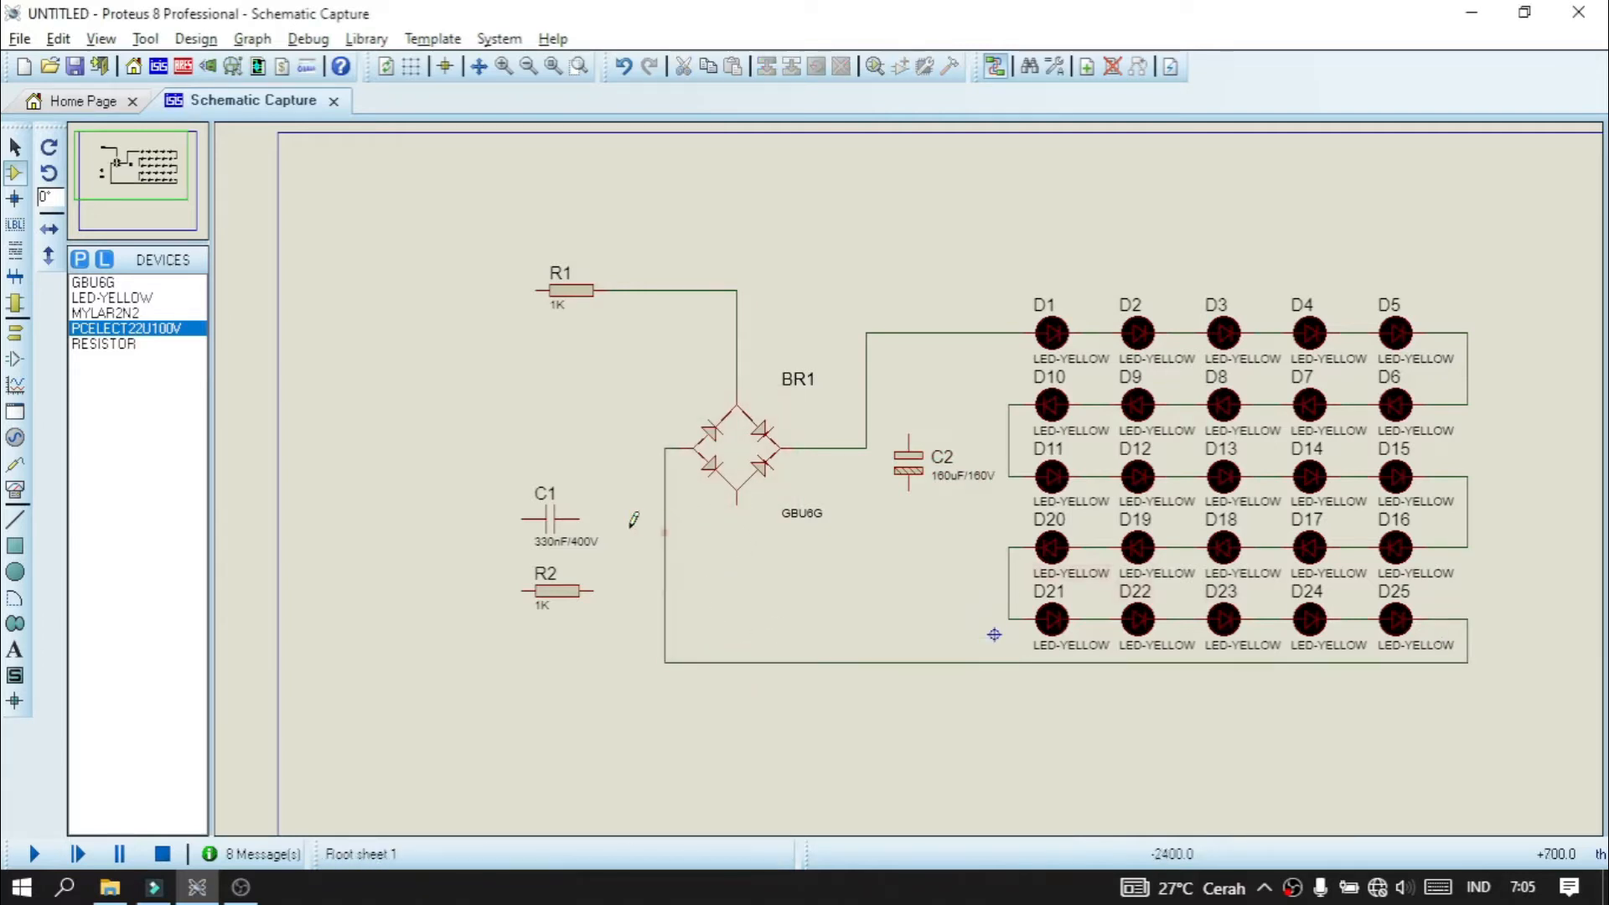
pyautogui.click(592, 591)
pyautogui.click(736, 504)
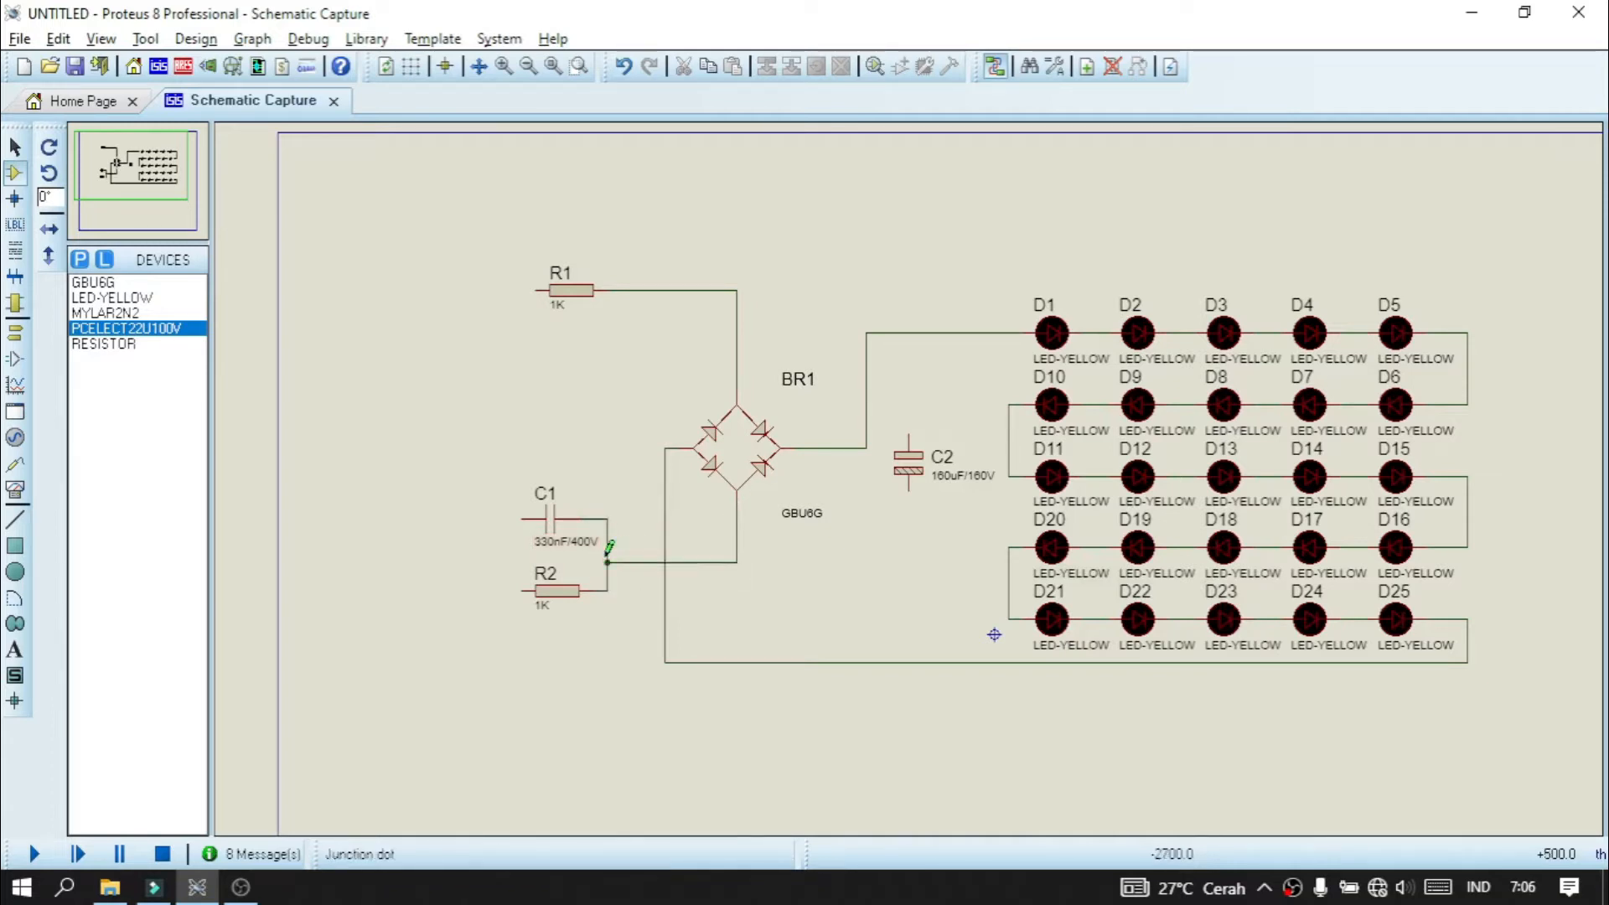
# - Wire C2 across the upper and lower LED supply lines, and join the left ends of C1 and R2
pyautogui.click(908, 436)
pyautogui.click(909, 333)
pyautogui.click(912, 491)
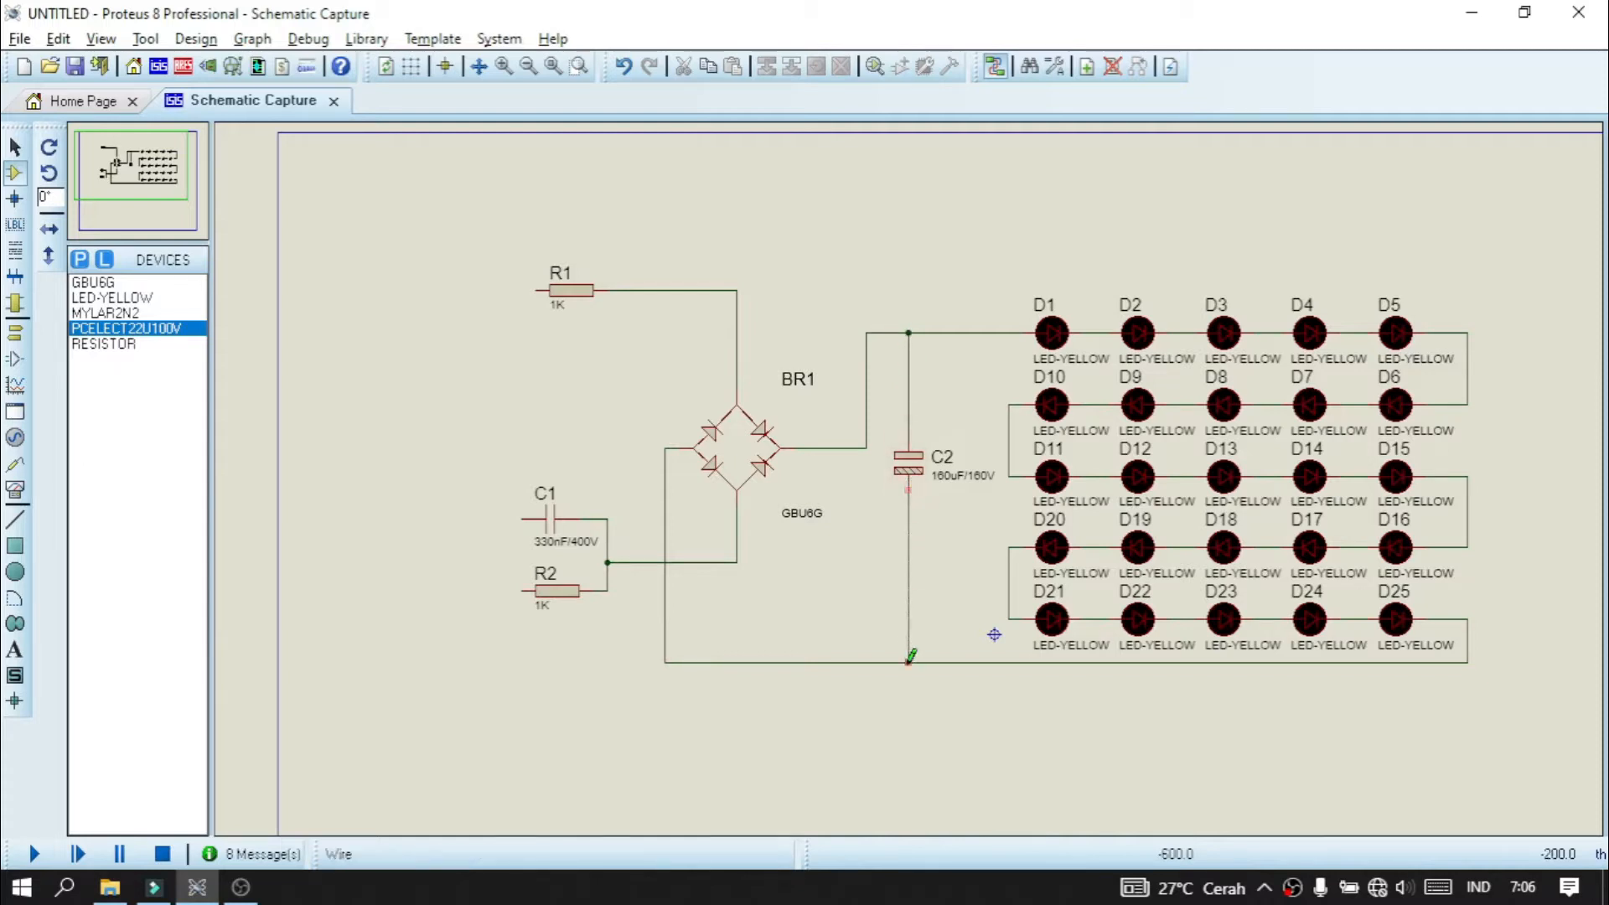
pyautogui.click(520, 517)
pyautogui.click(522, 591)
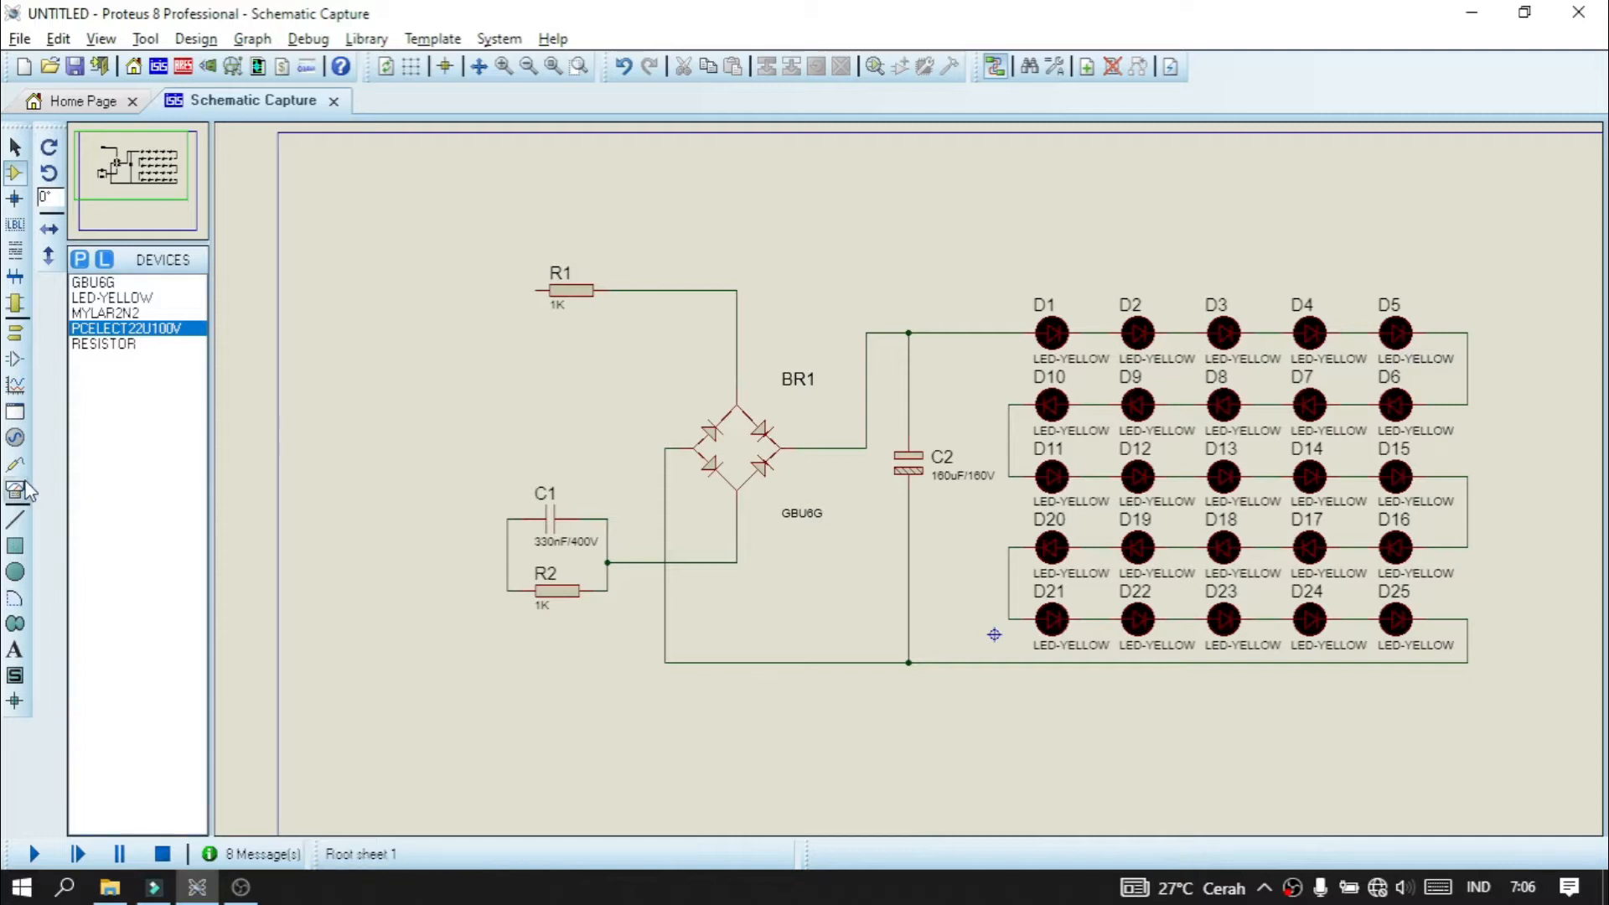
# - Place two sine generators one above the other beside the circuit, and name the upper one 220V with an offset of 220 V
pyautogui.click(15, 436)
pyautogui.click(86, 298)
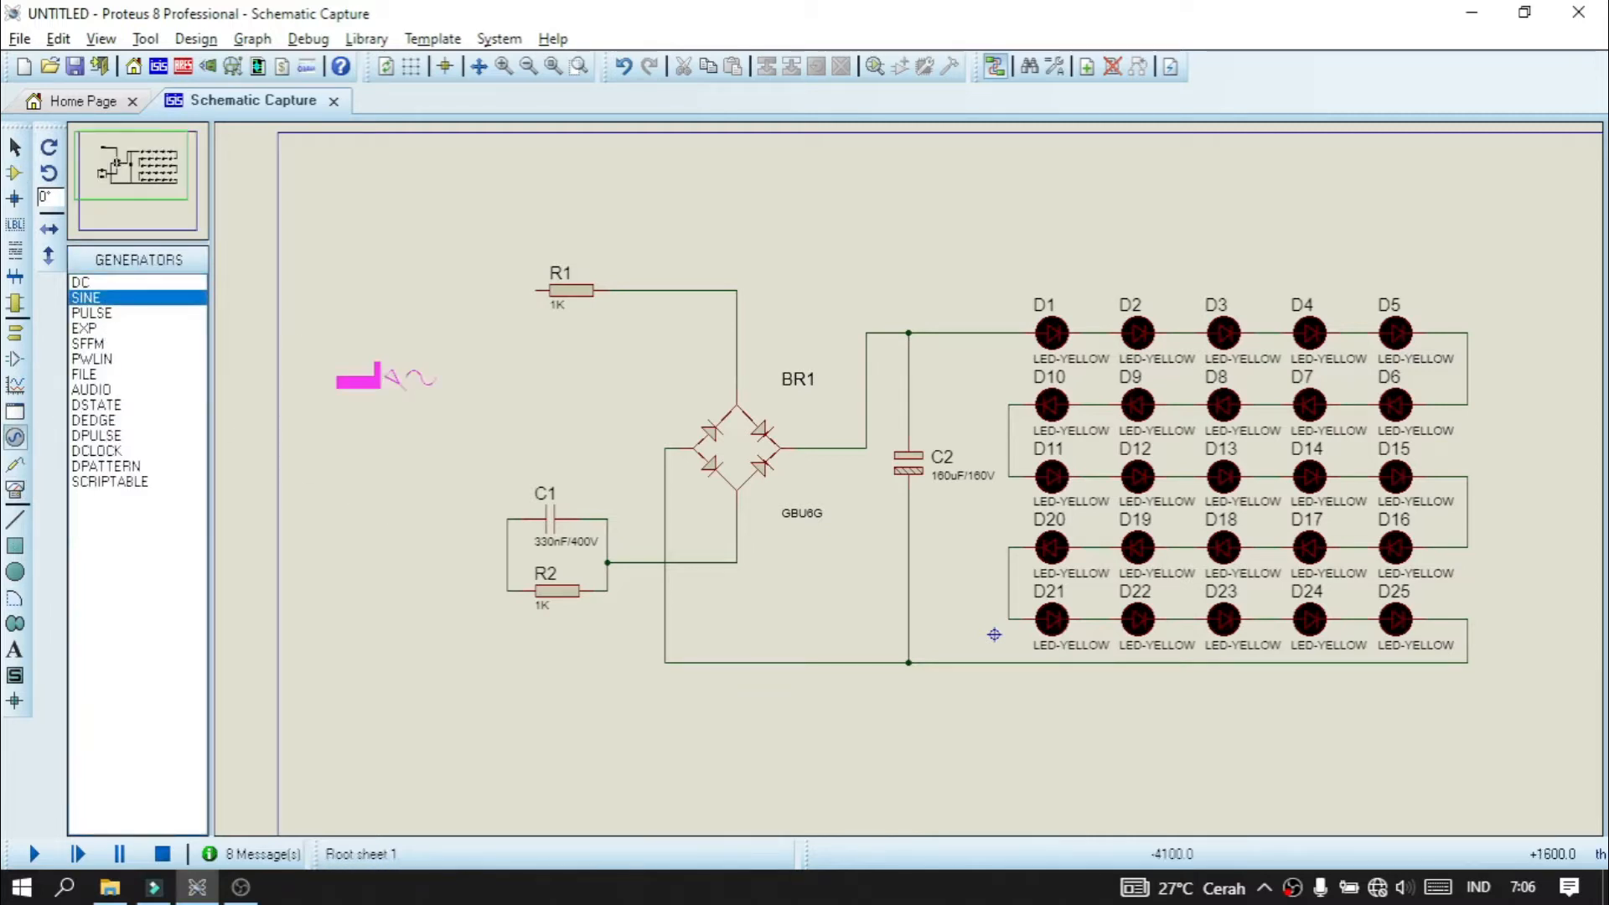
pyautogui.click(449, 486)
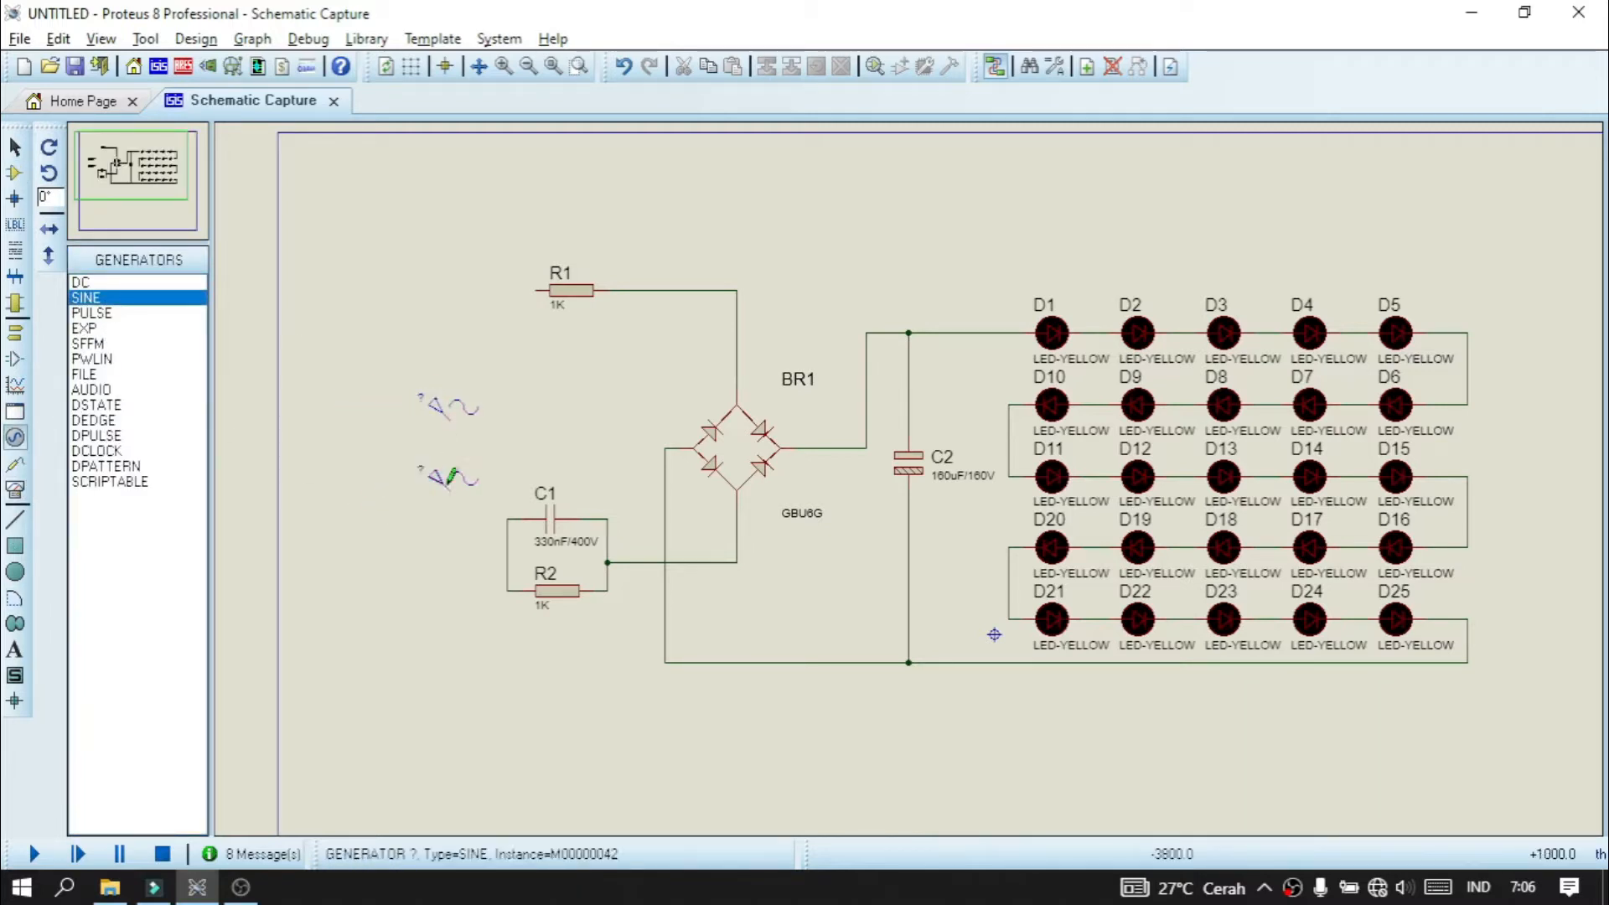
pyautogui.doubleClick(450, 411)
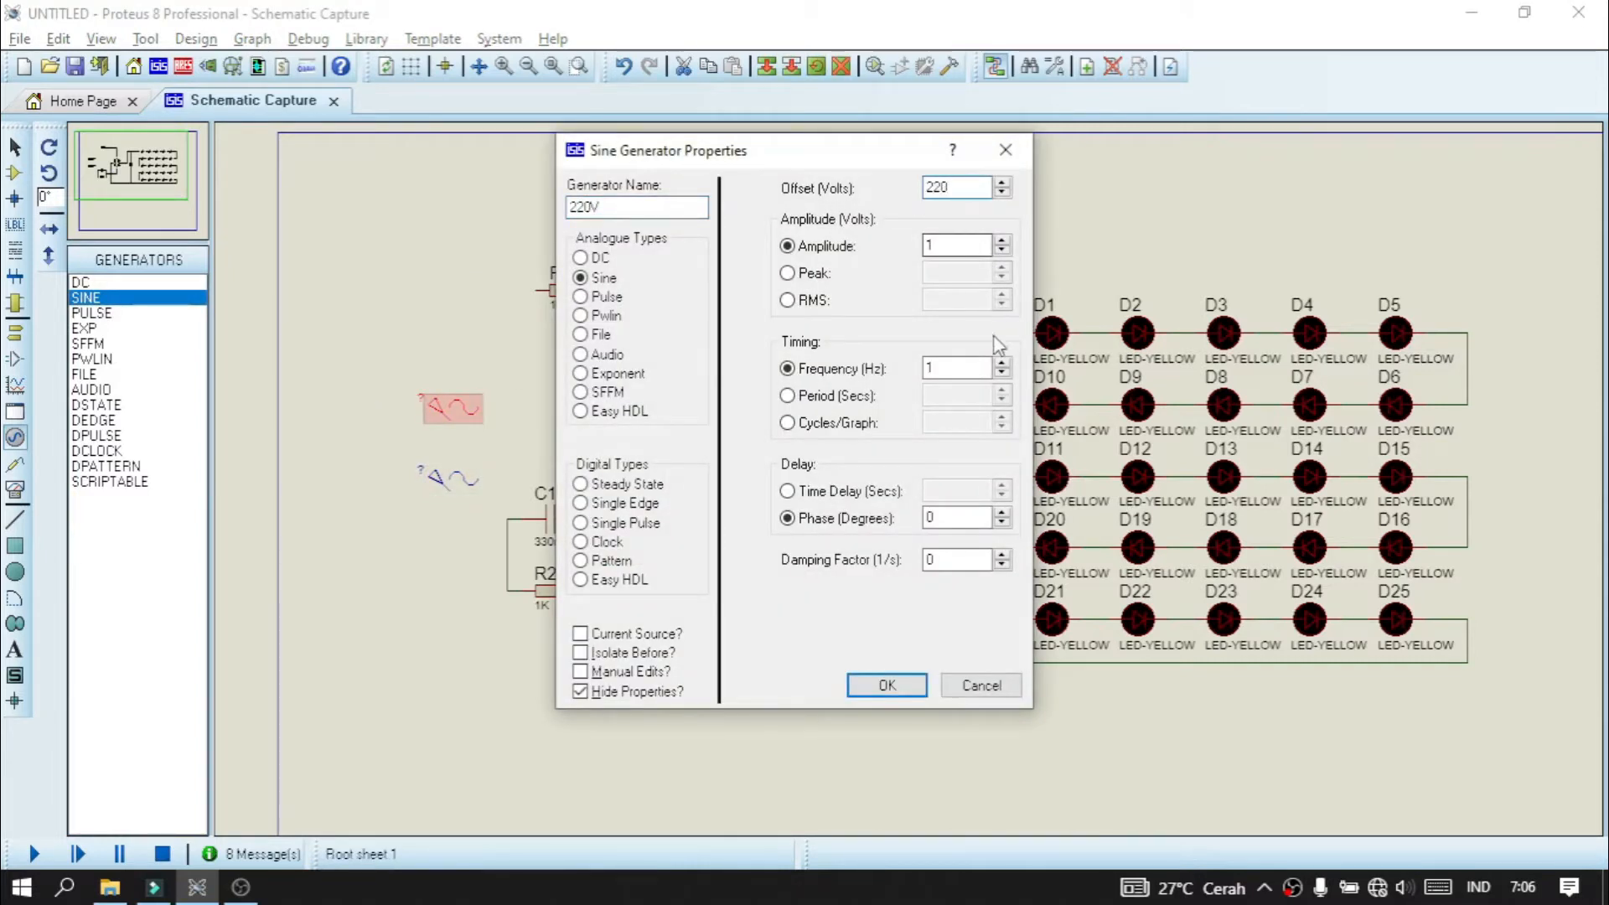
pyautogui.press('Return')
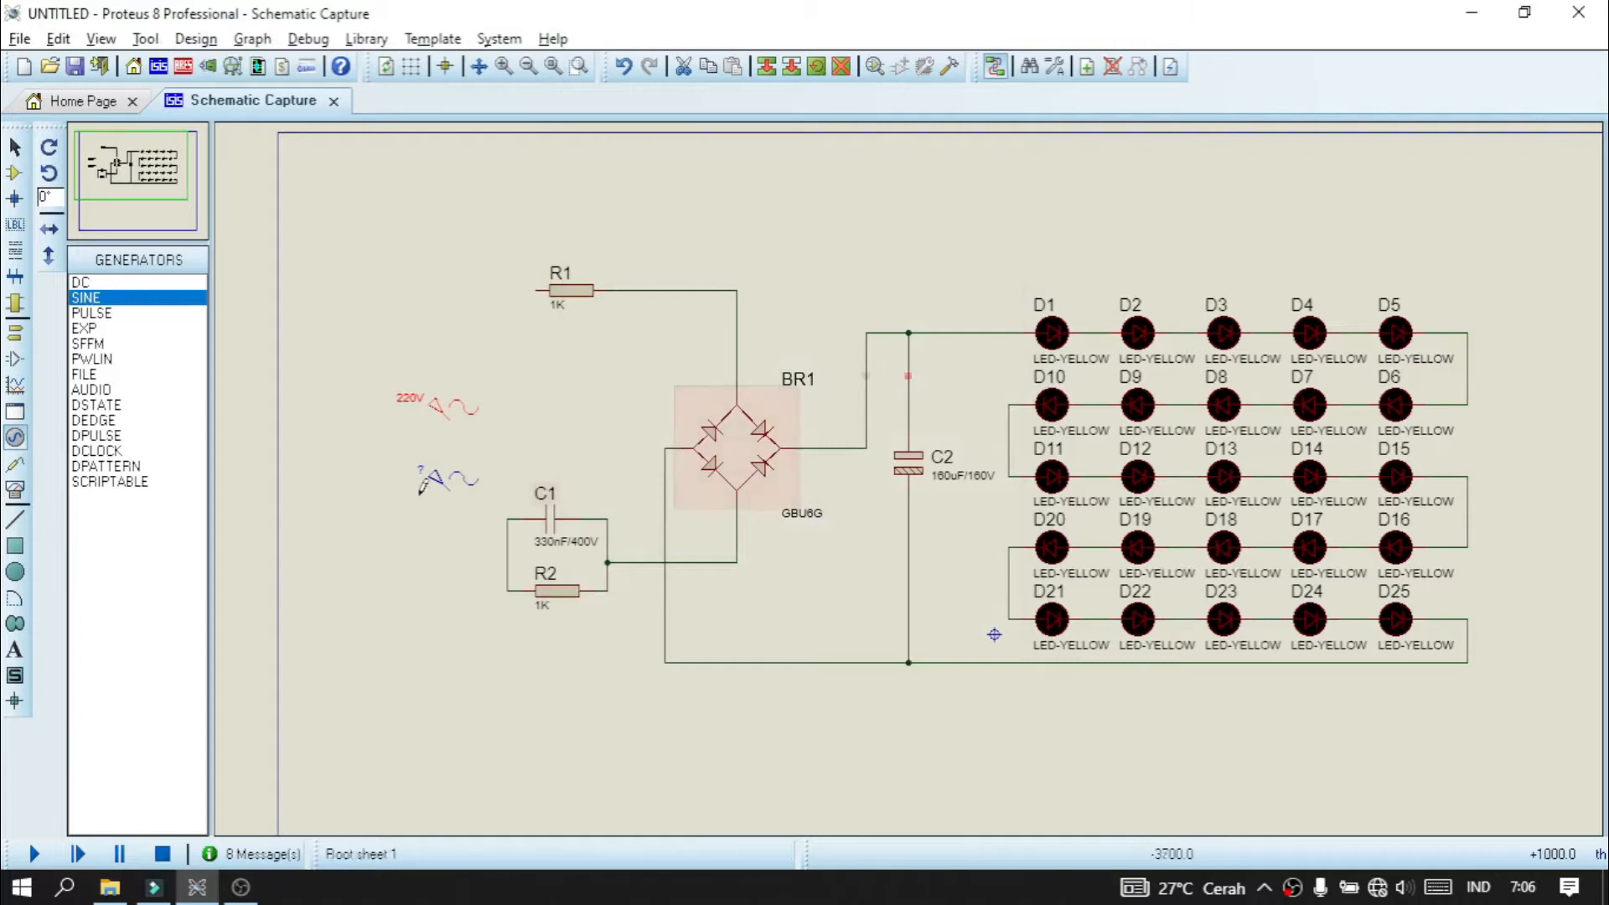
# - Name the second sine generator 0 and position it directly below the 220V generator
pyautogui.moveTo(454, 481); pyautogui.dragTo(525, 264)
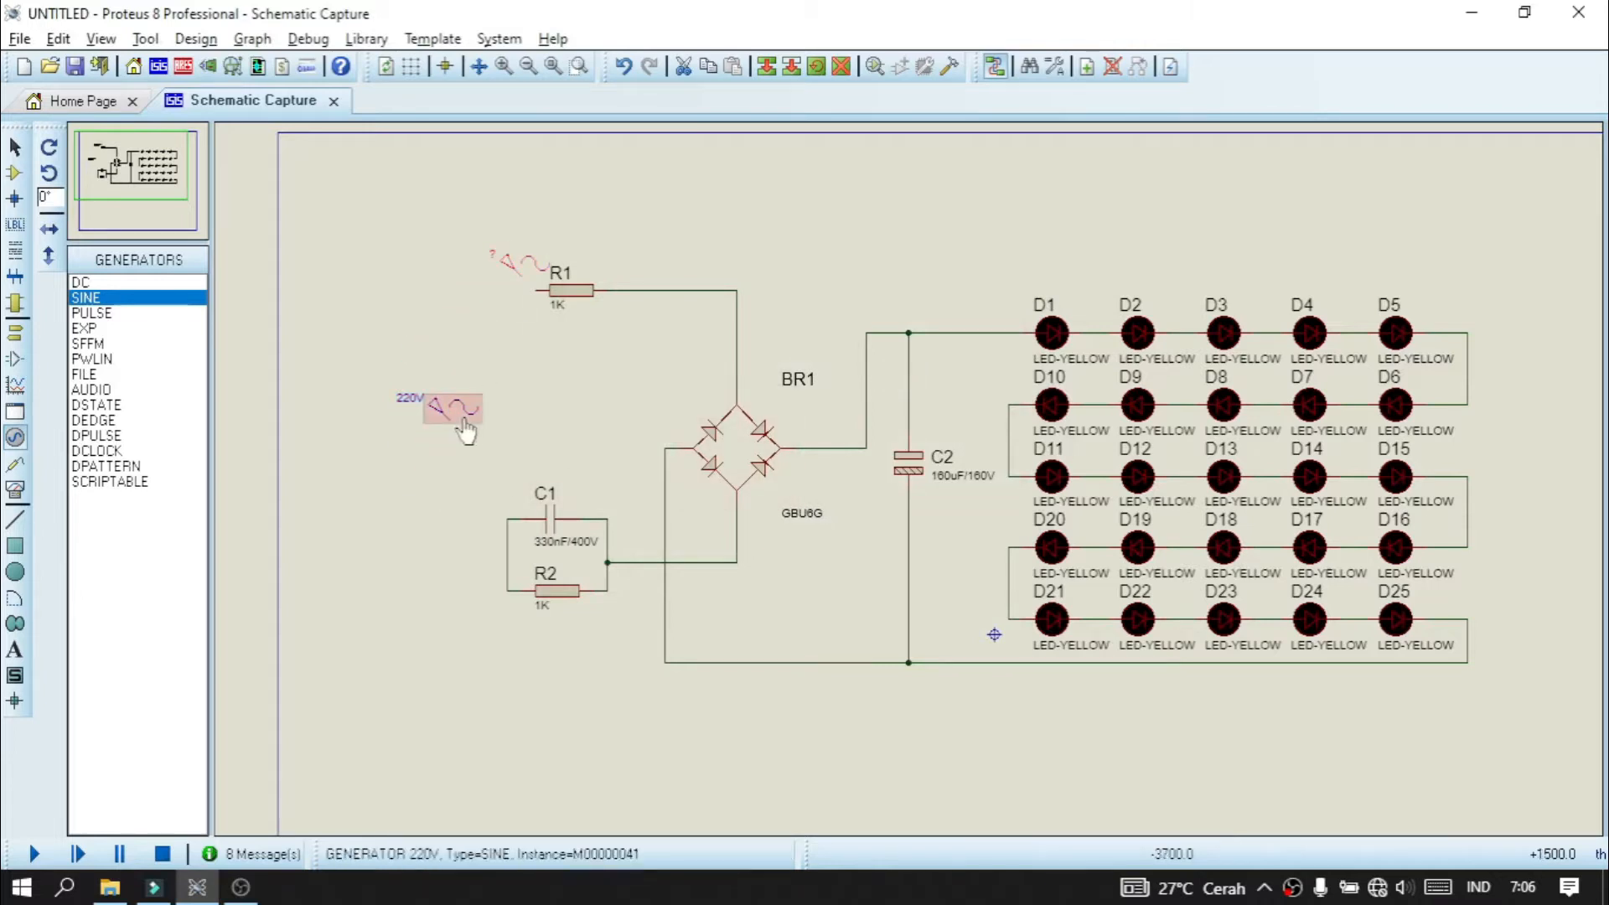
pyautogui.doubleClick(514, 264)
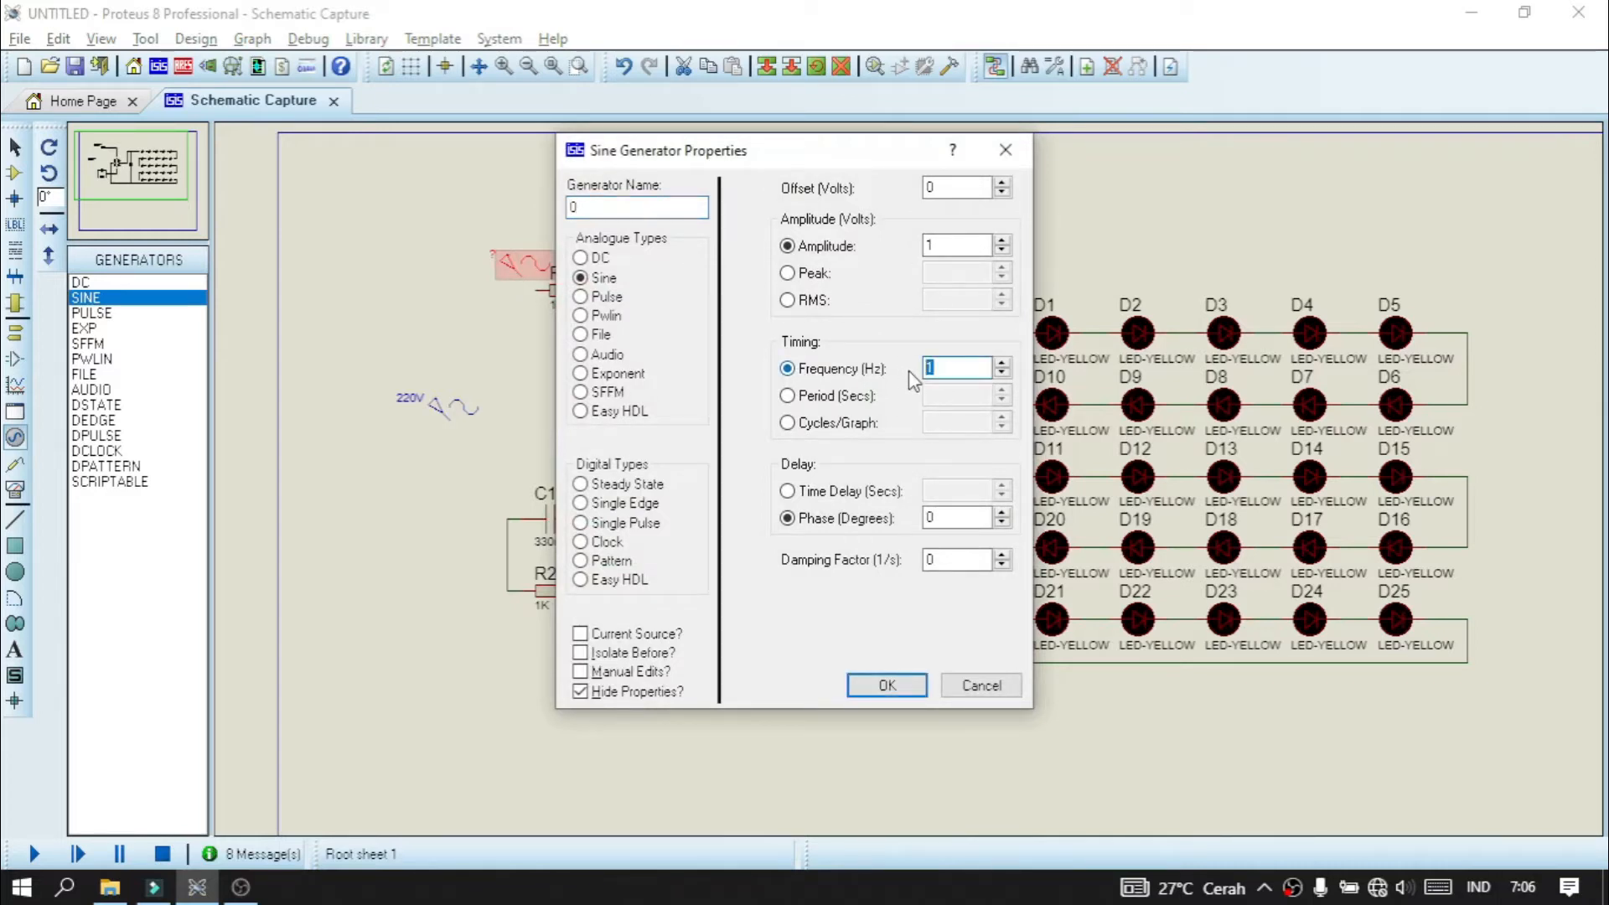
pyautogui.press('Return')
pyautogui.rightClick(515, 252)
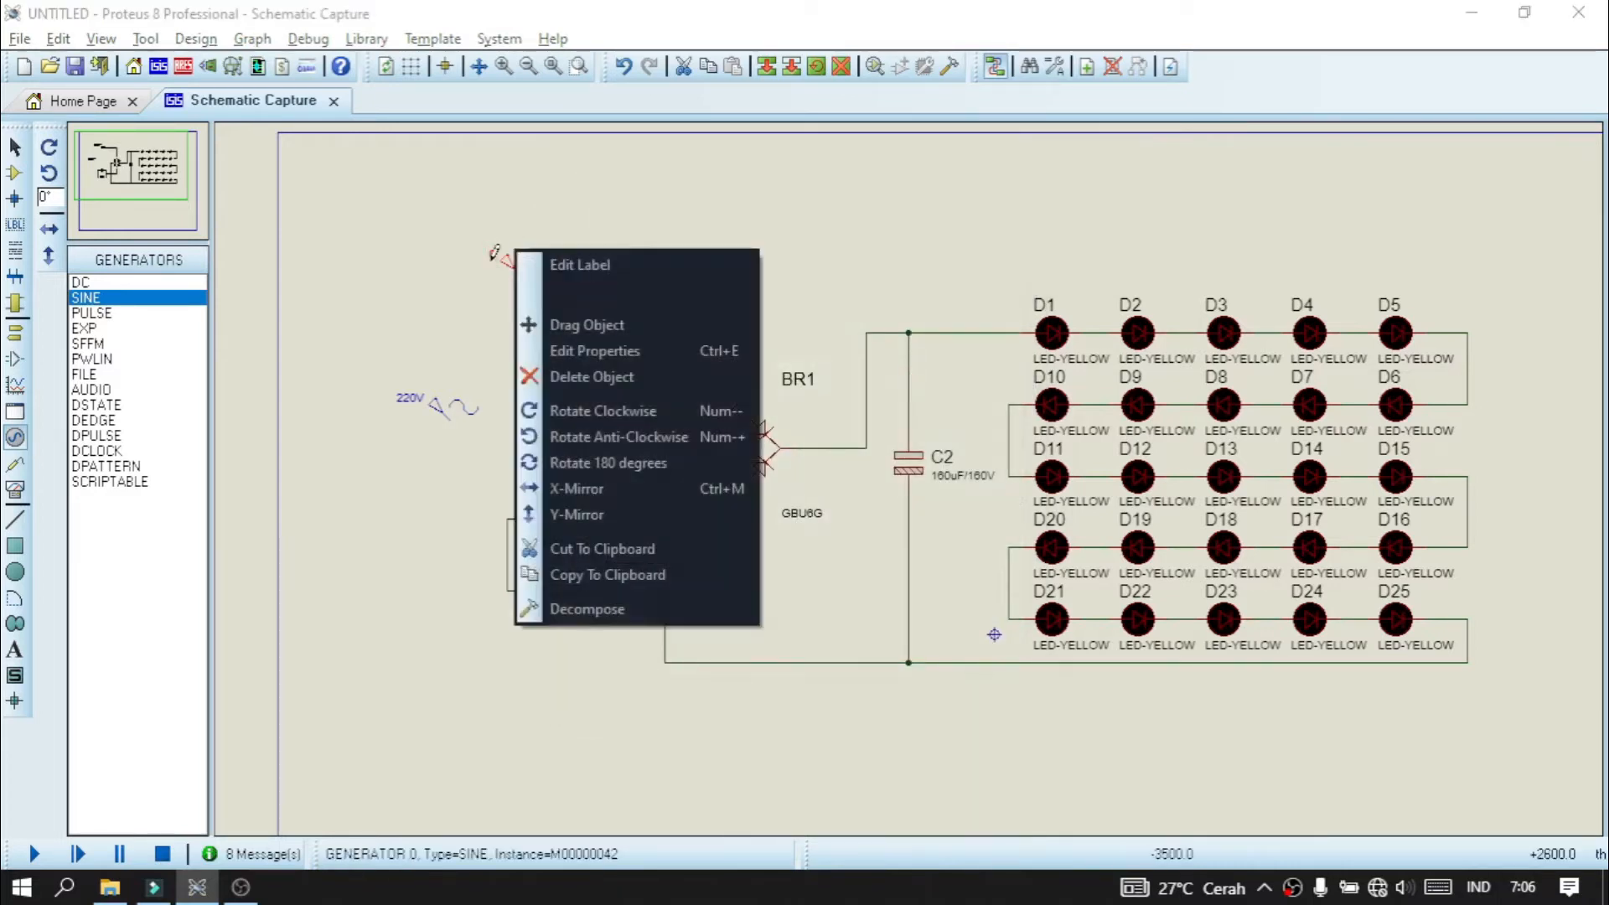
pyautogui.click(511, 196)
pyautogui.rightClick(522, 277)
pyautogui.click(570, 277)
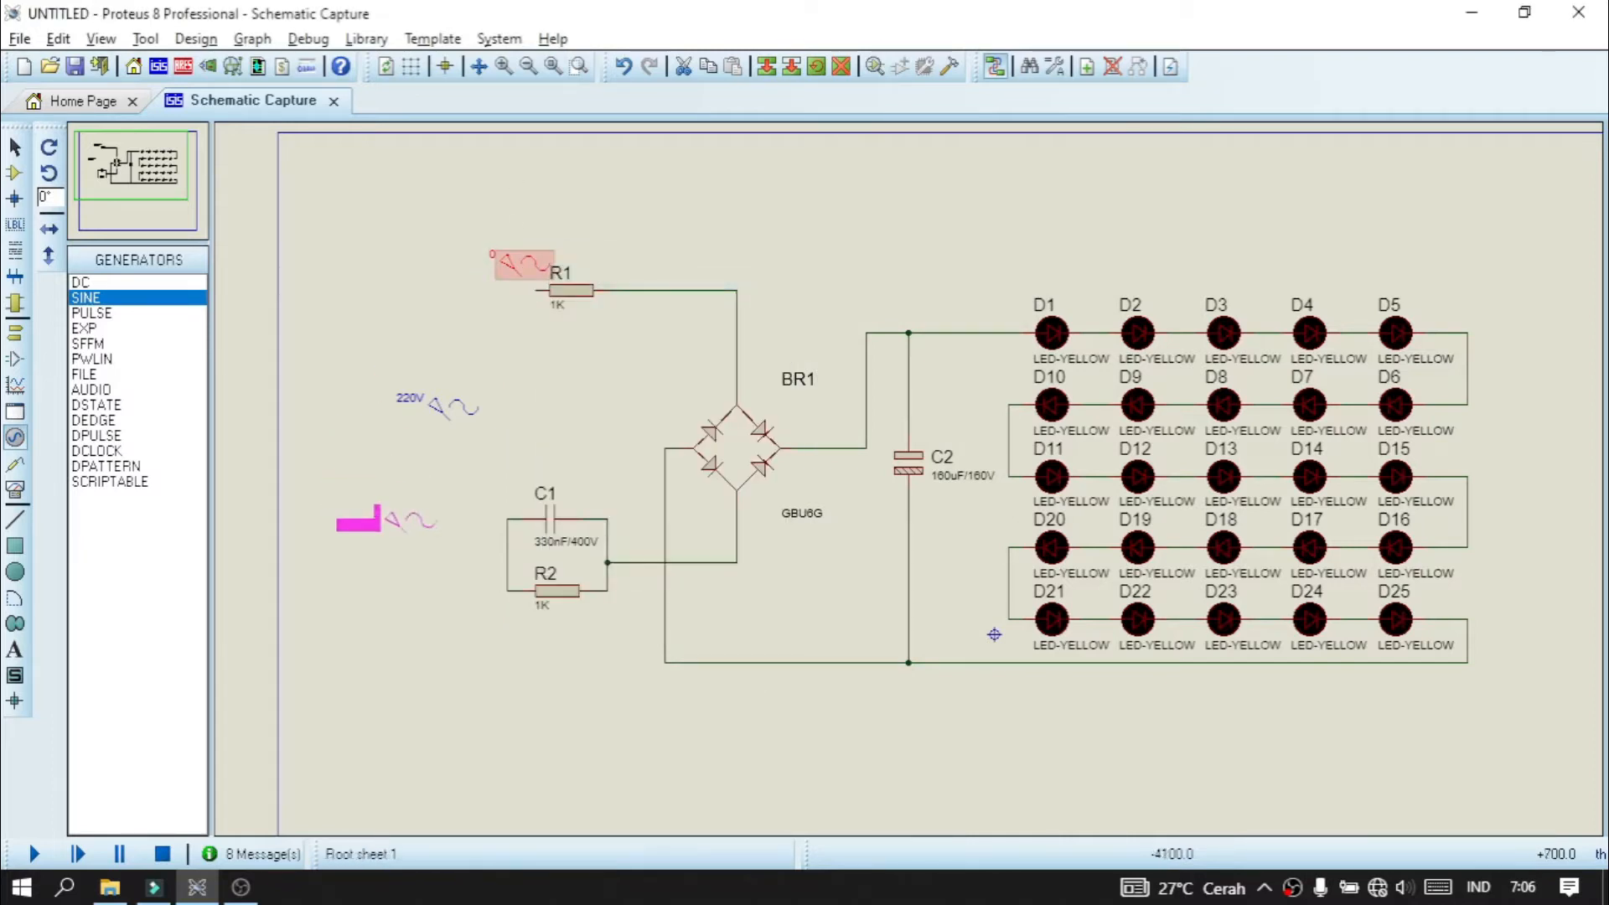
pyautogui.click(421, 473)
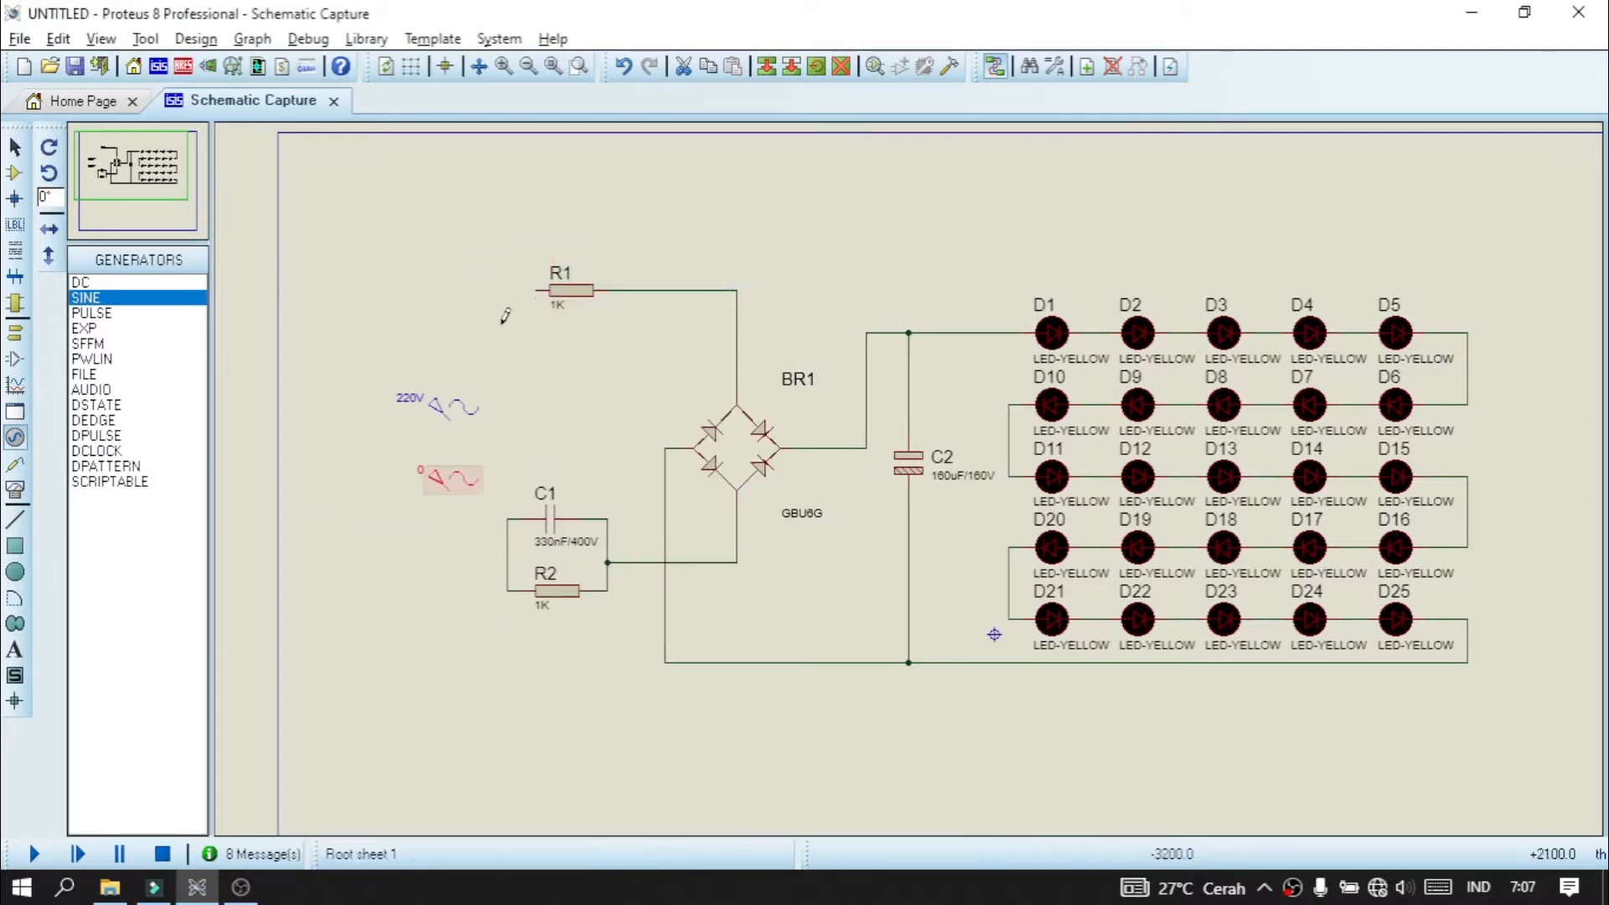
# - Wire the 220V generator to R1 and the 0 generator to the C1–R2 junction, and run the simulation briefly to test the LEDs
pyautogui.click(536, 291)
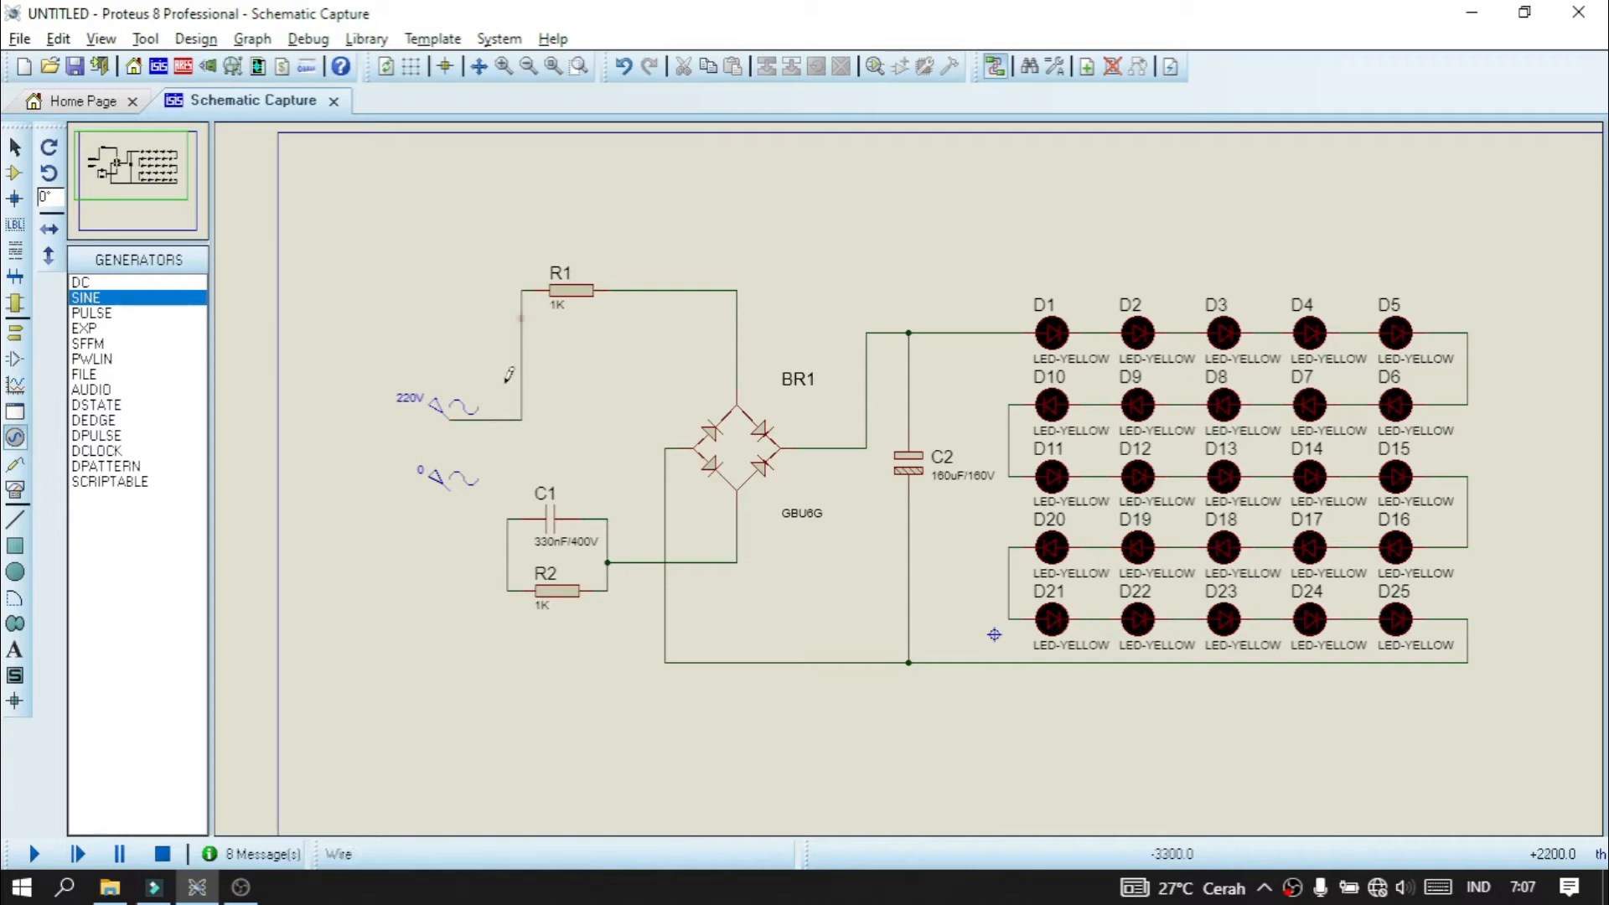
pyautogui.click(449, 490)
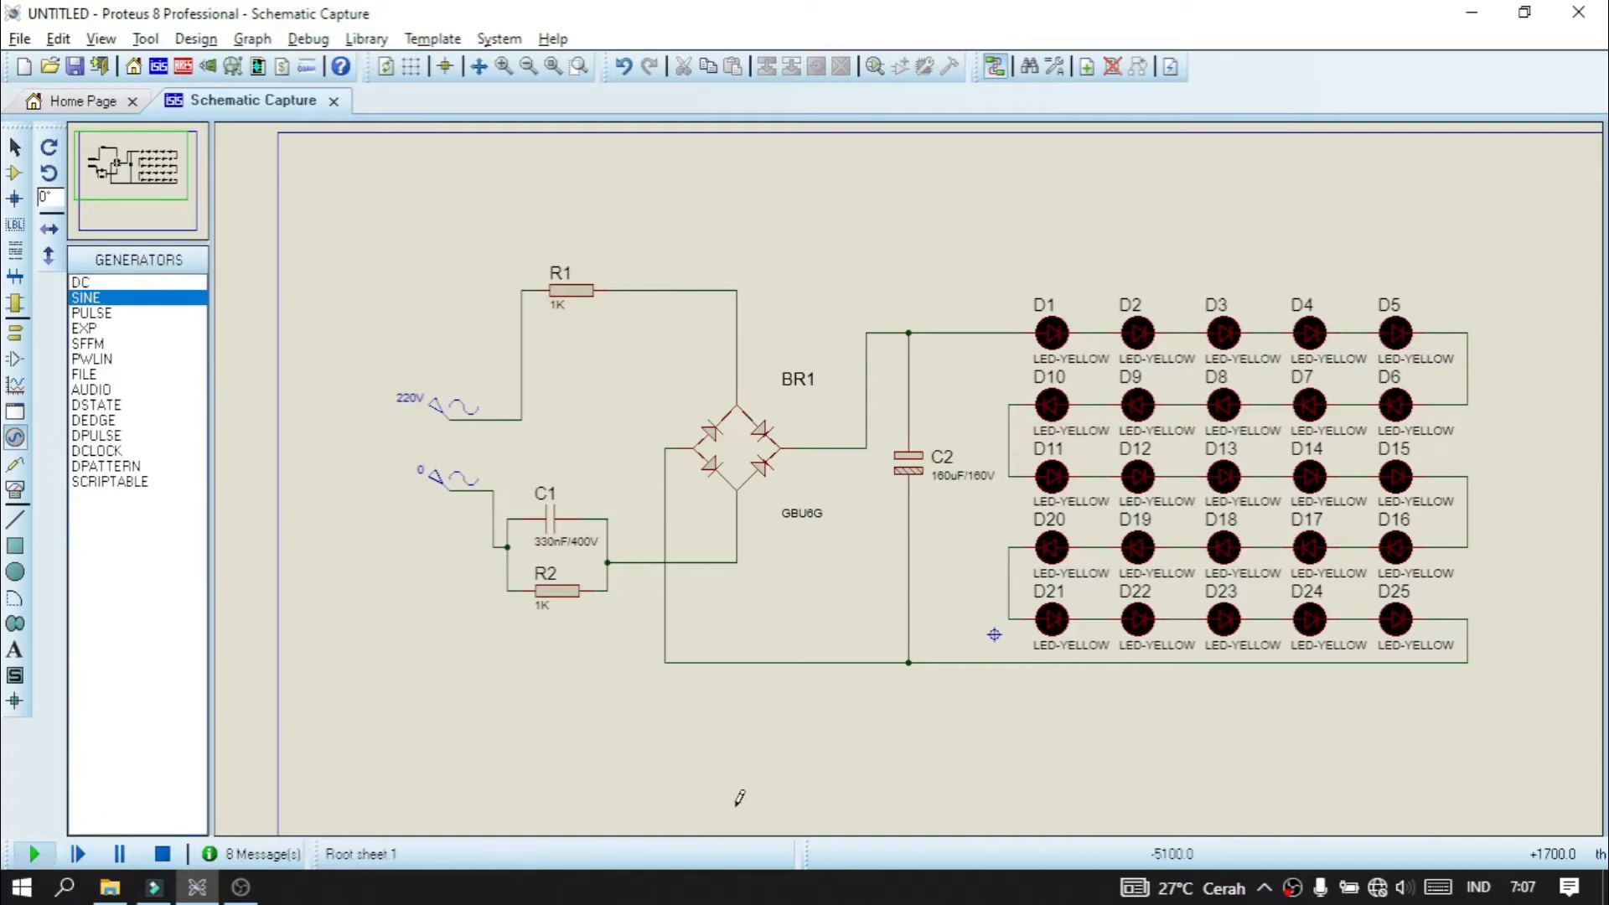
pyautogui.press('F12')
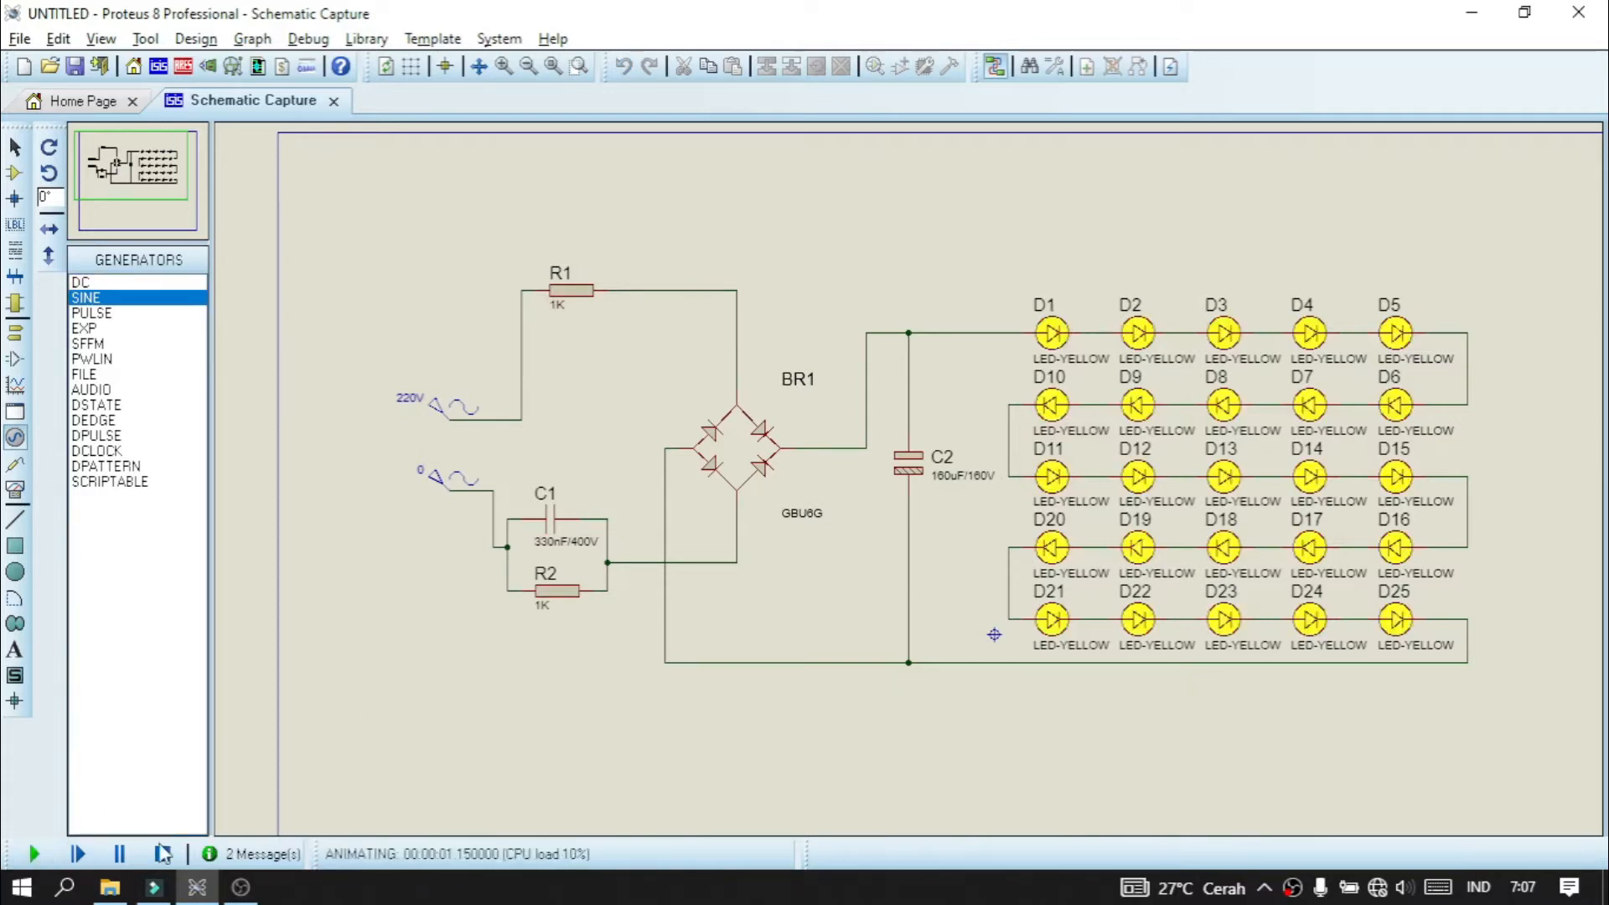
pyautogui.click(163, 854)
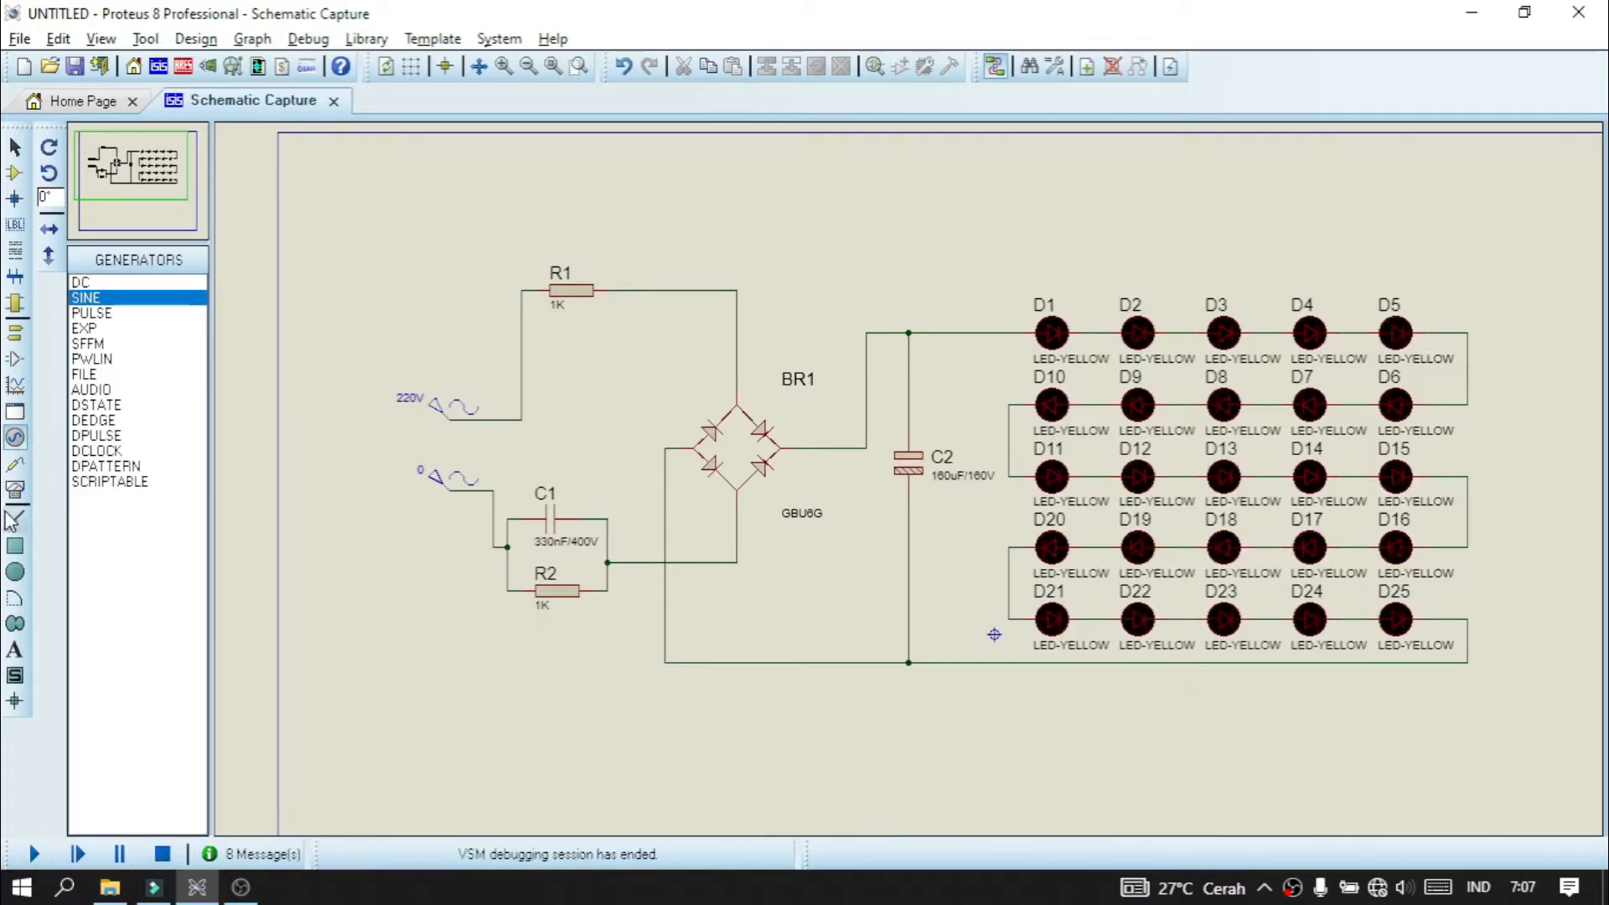
# - Place a DC voltmeter beside the LED array and wire it across the upper and lower LED supply lines
pyautogui.click(15, 489)
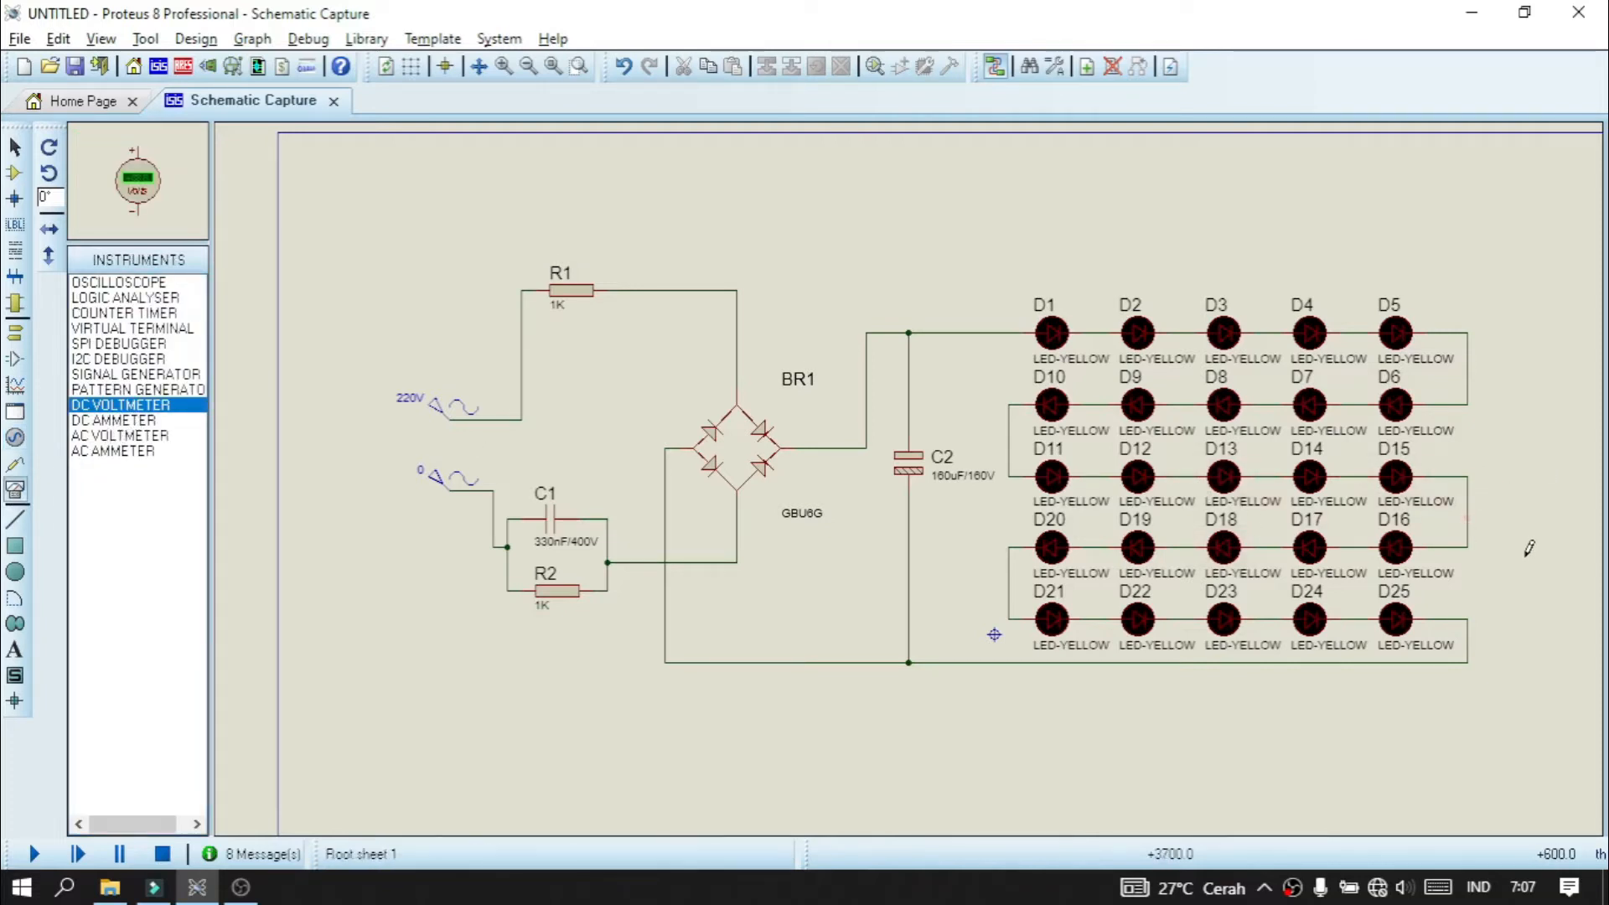
pyautogui.click(1541, 470)
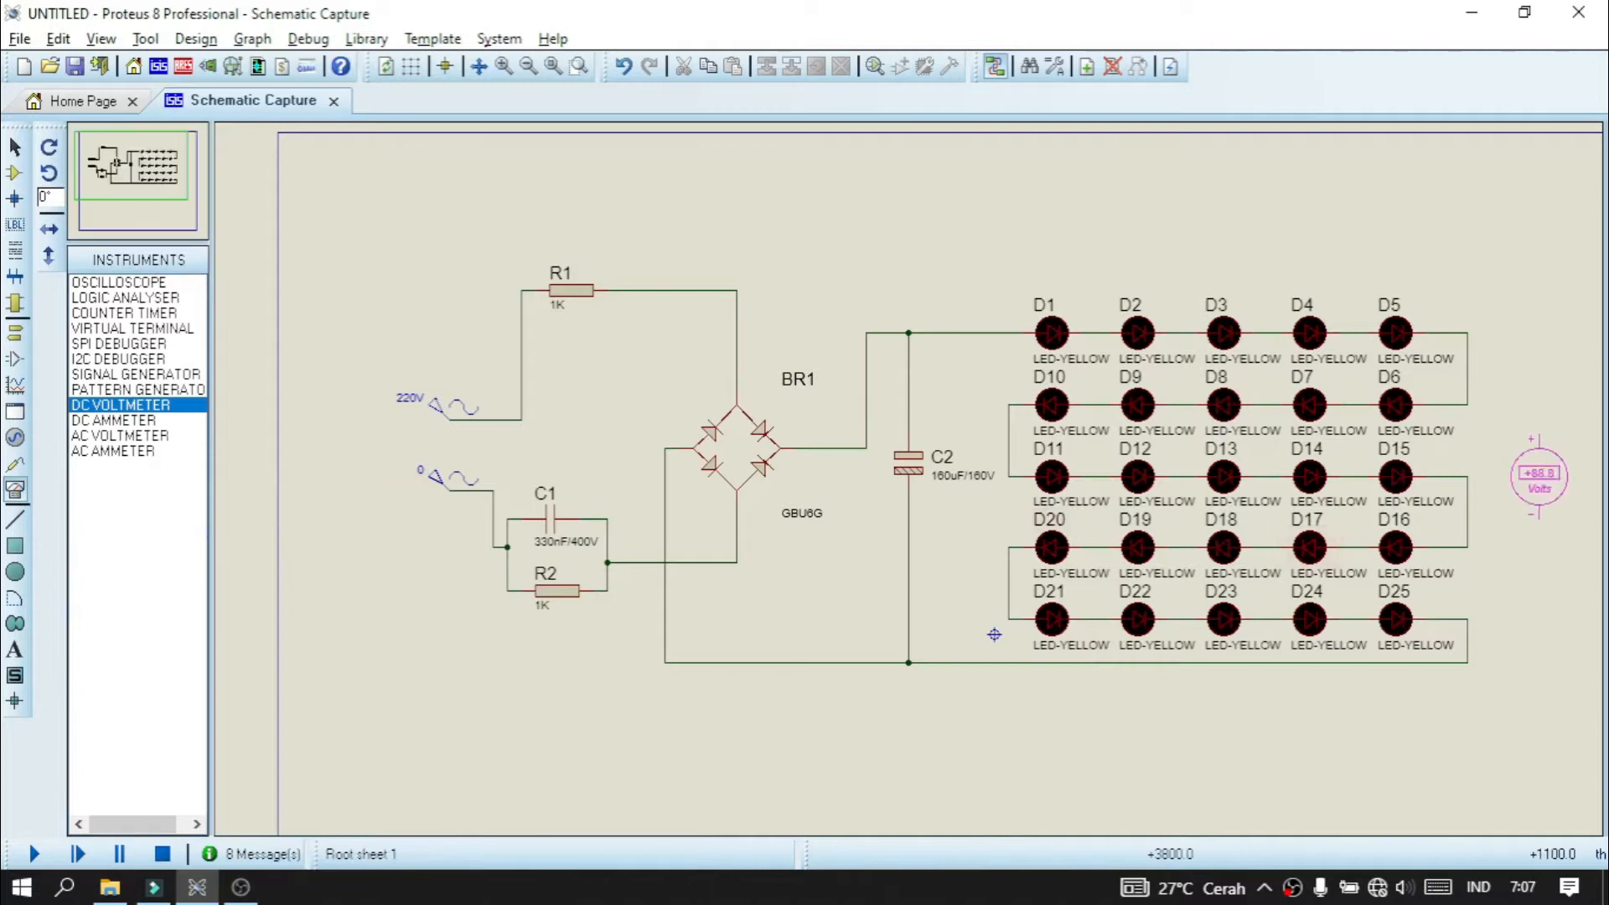
pyautogui.click(1525, 503)
pyautogui.click(1525, 462)
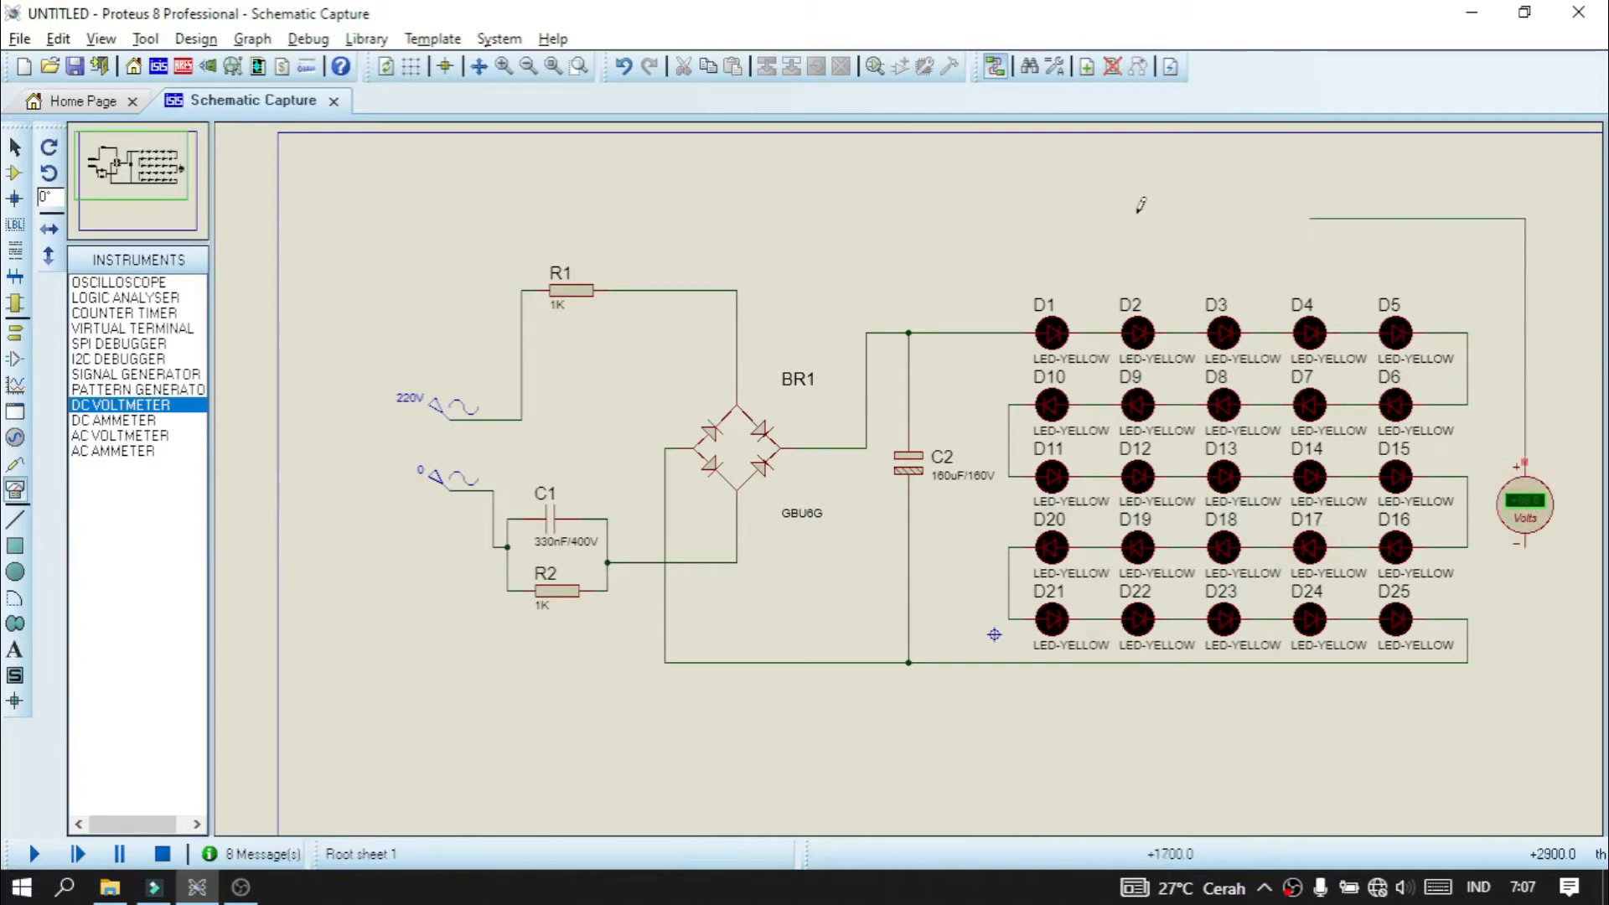
pyautogui.click(979, 331)
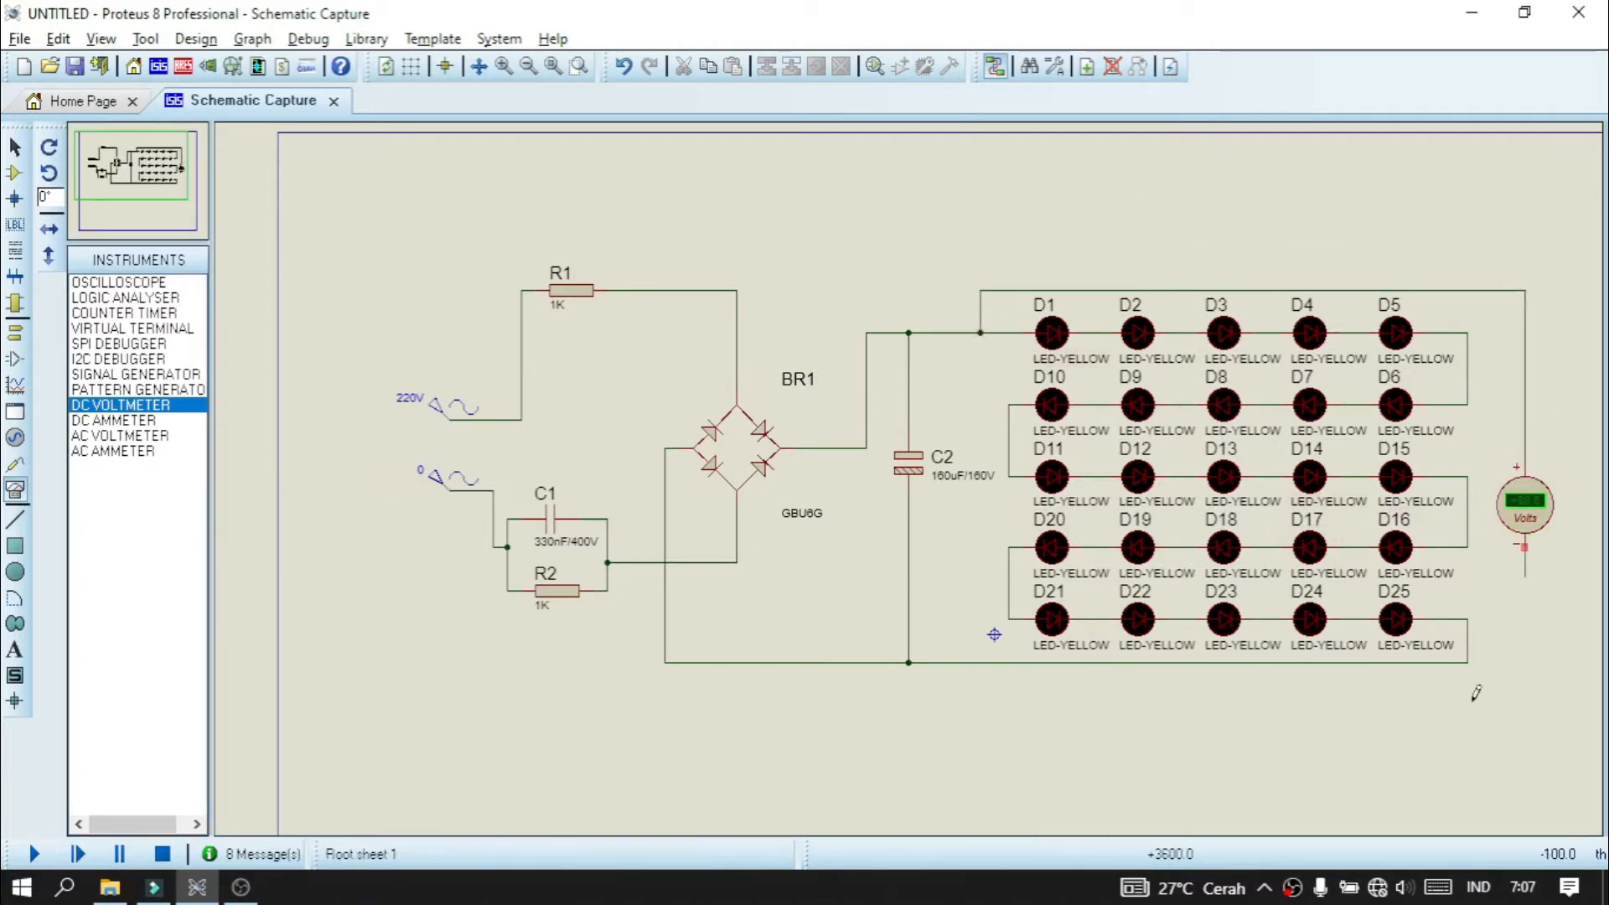
pyautogui.click(1525, 543)
pyautogui.click(950, 662)
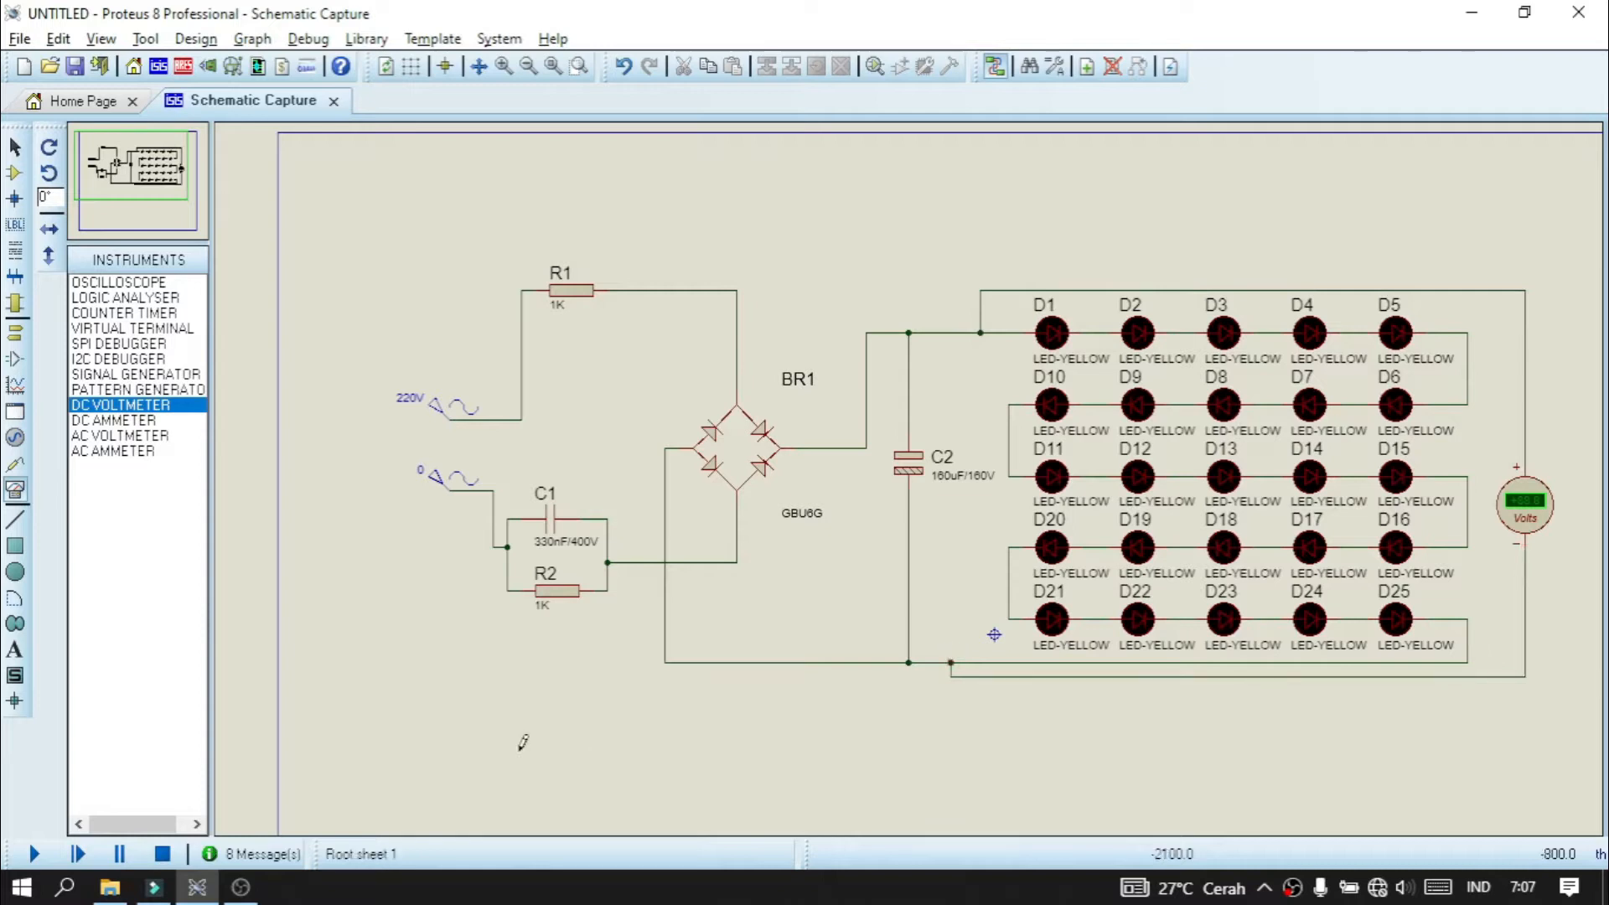
# - Run and stop the simulation twice to read the voltage across the LED chain
pyautogui.click(34, 853)
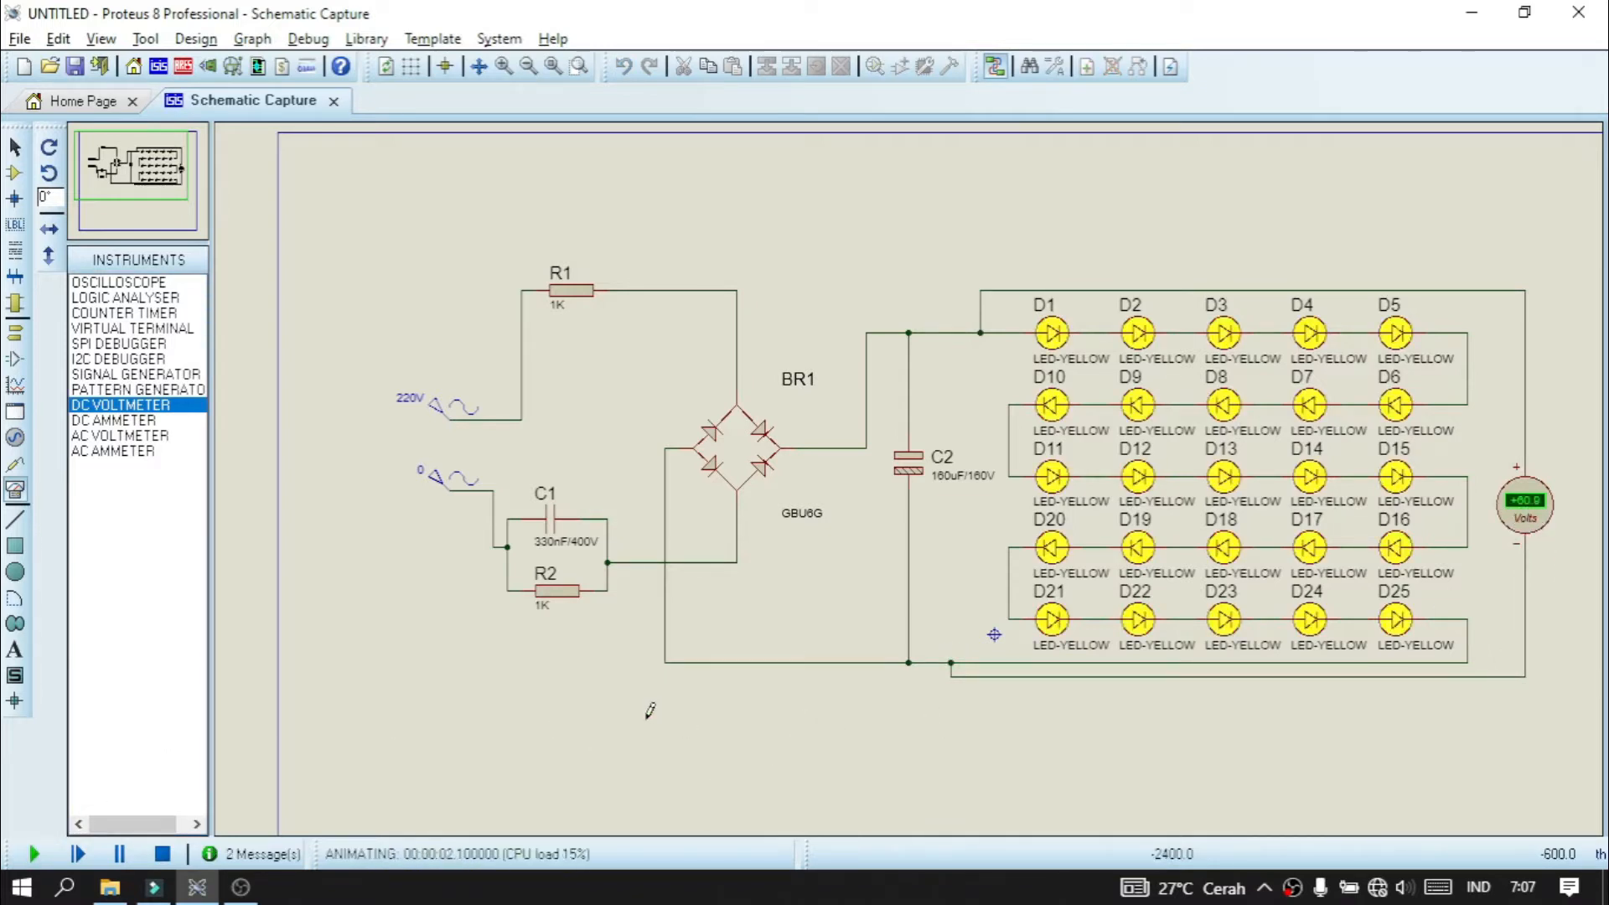
pyautogui.click(163, 853)
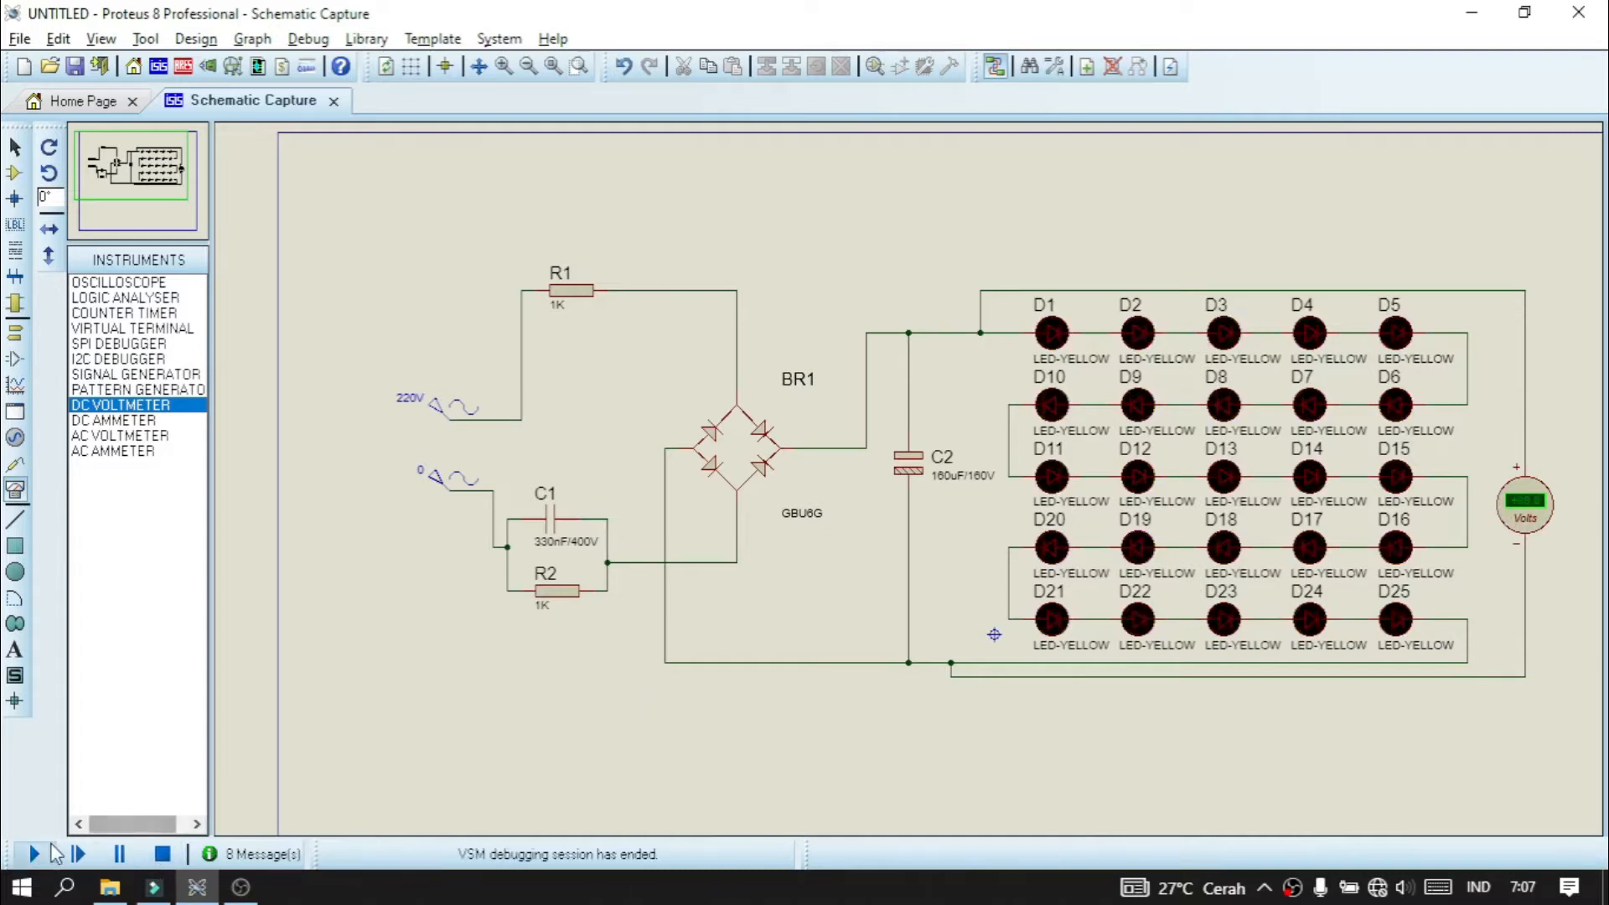
pyautogui.press('F12')
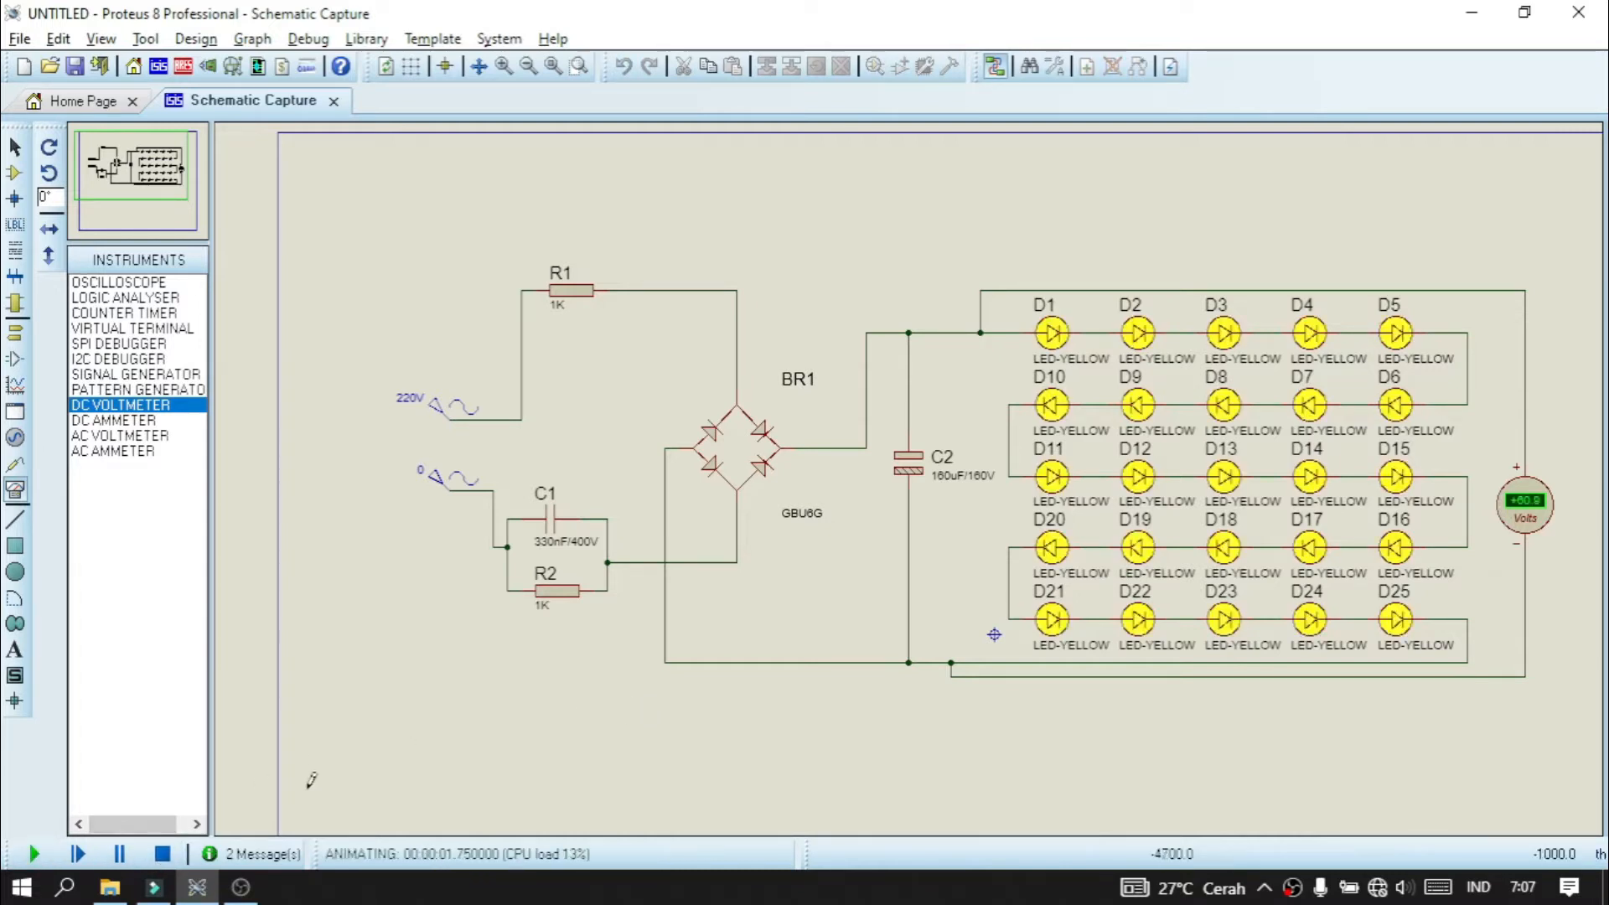
pyautogui.click(162, 853)
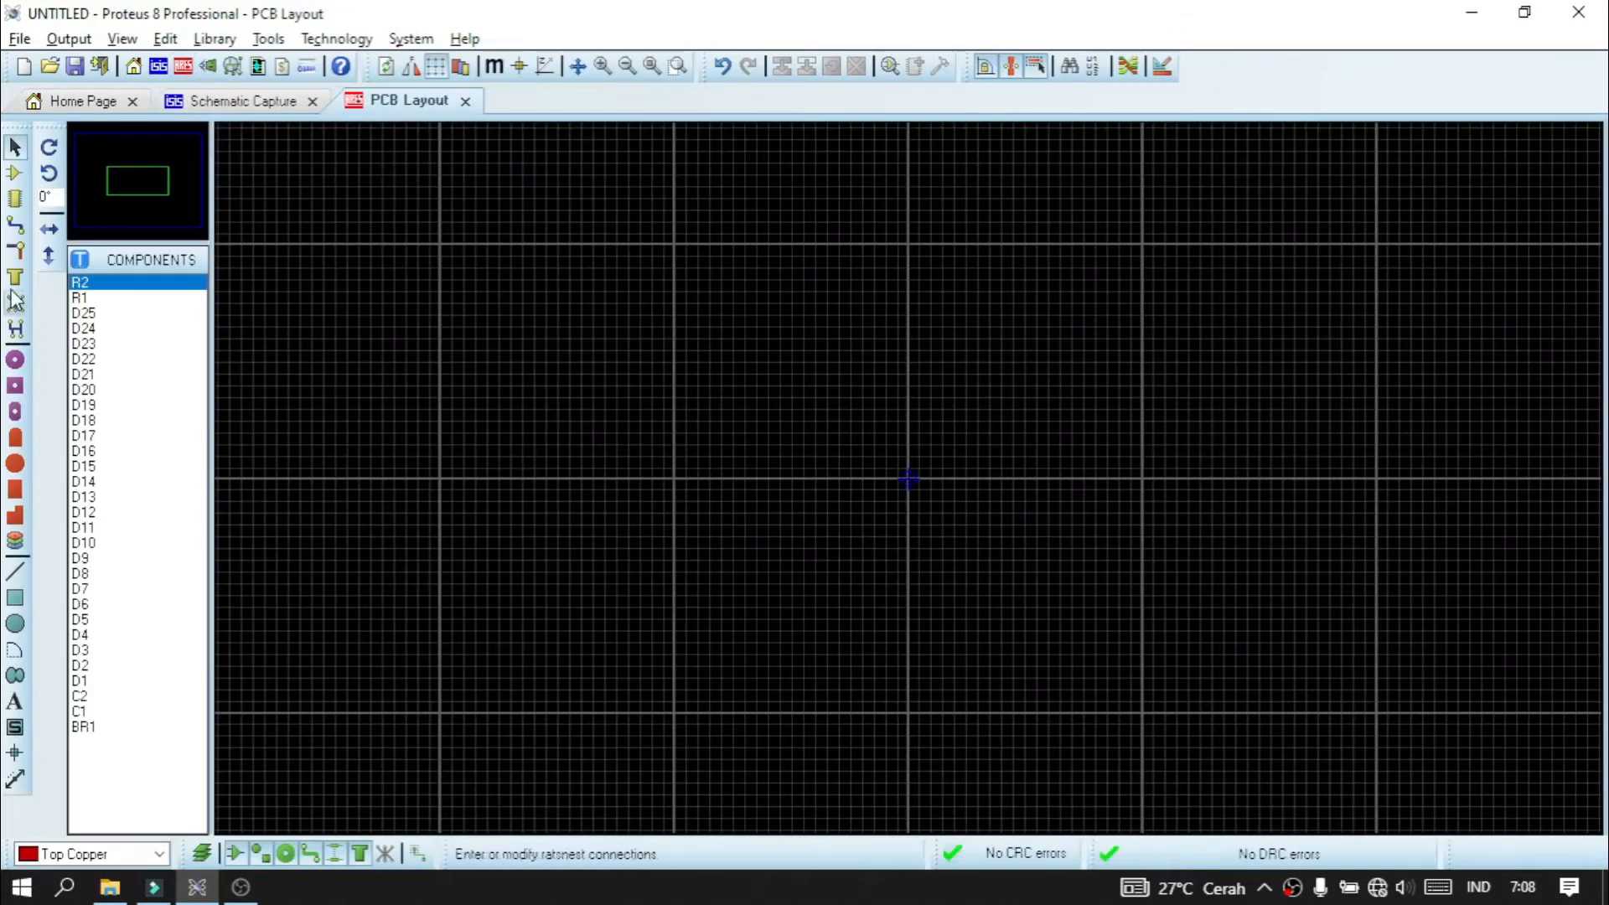
# - Place the BRIDGE1, CAP35M and ELEC-RAD35M packages on the PCB layout
pyautogui.click(792, 433)
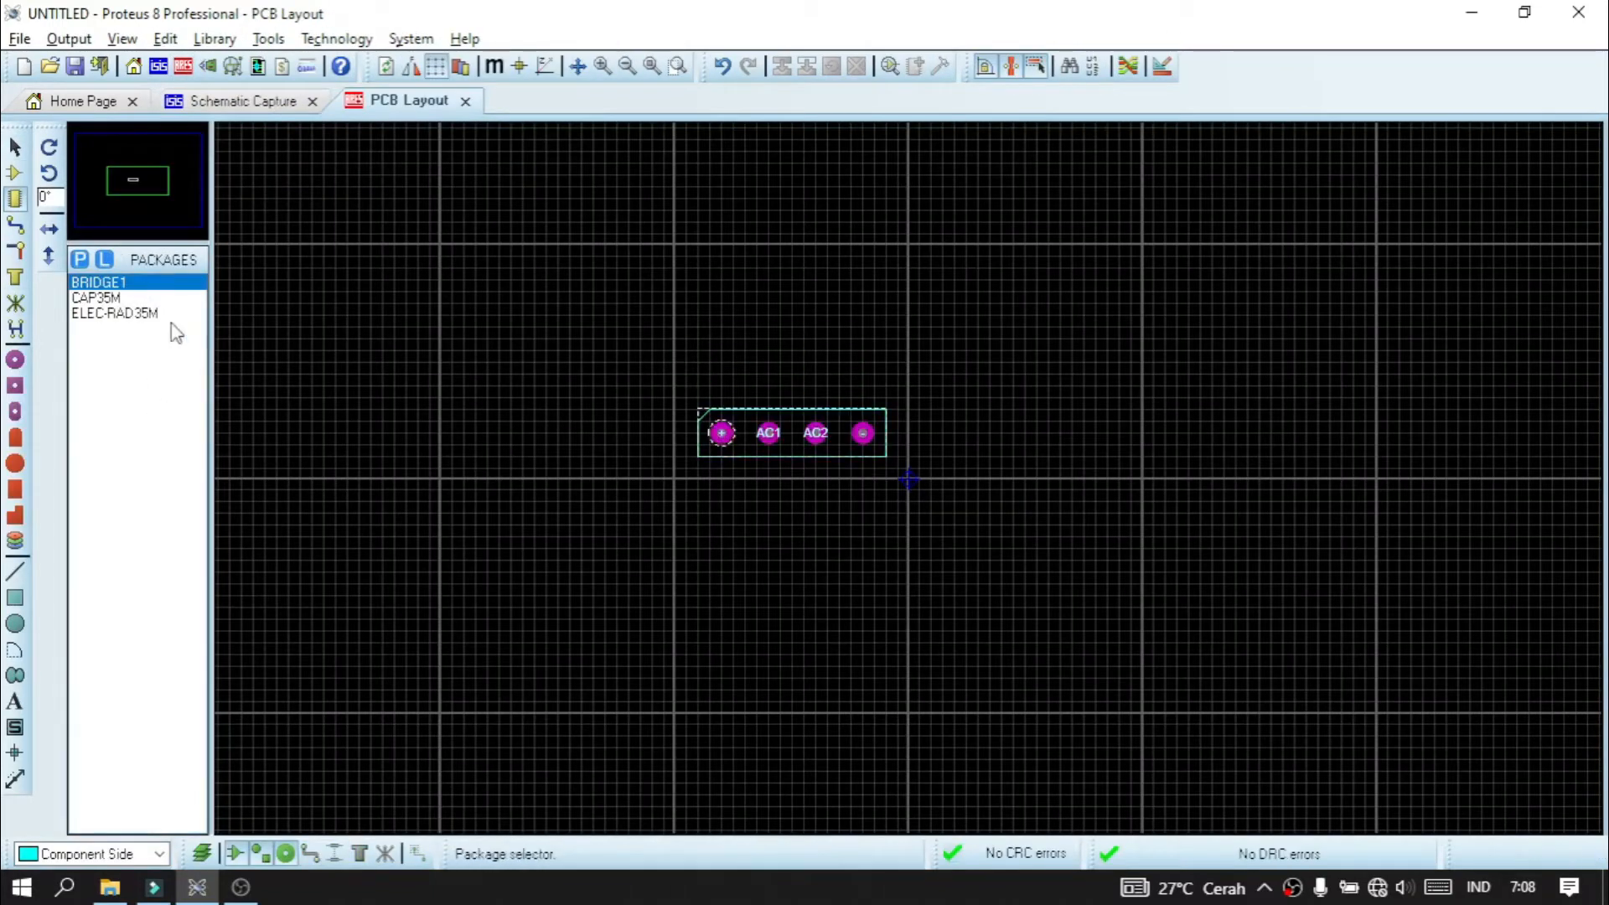
pyautogui.click(97, 298)
pyautogui.click(550, 537)
pyautogui.click(114, 313)
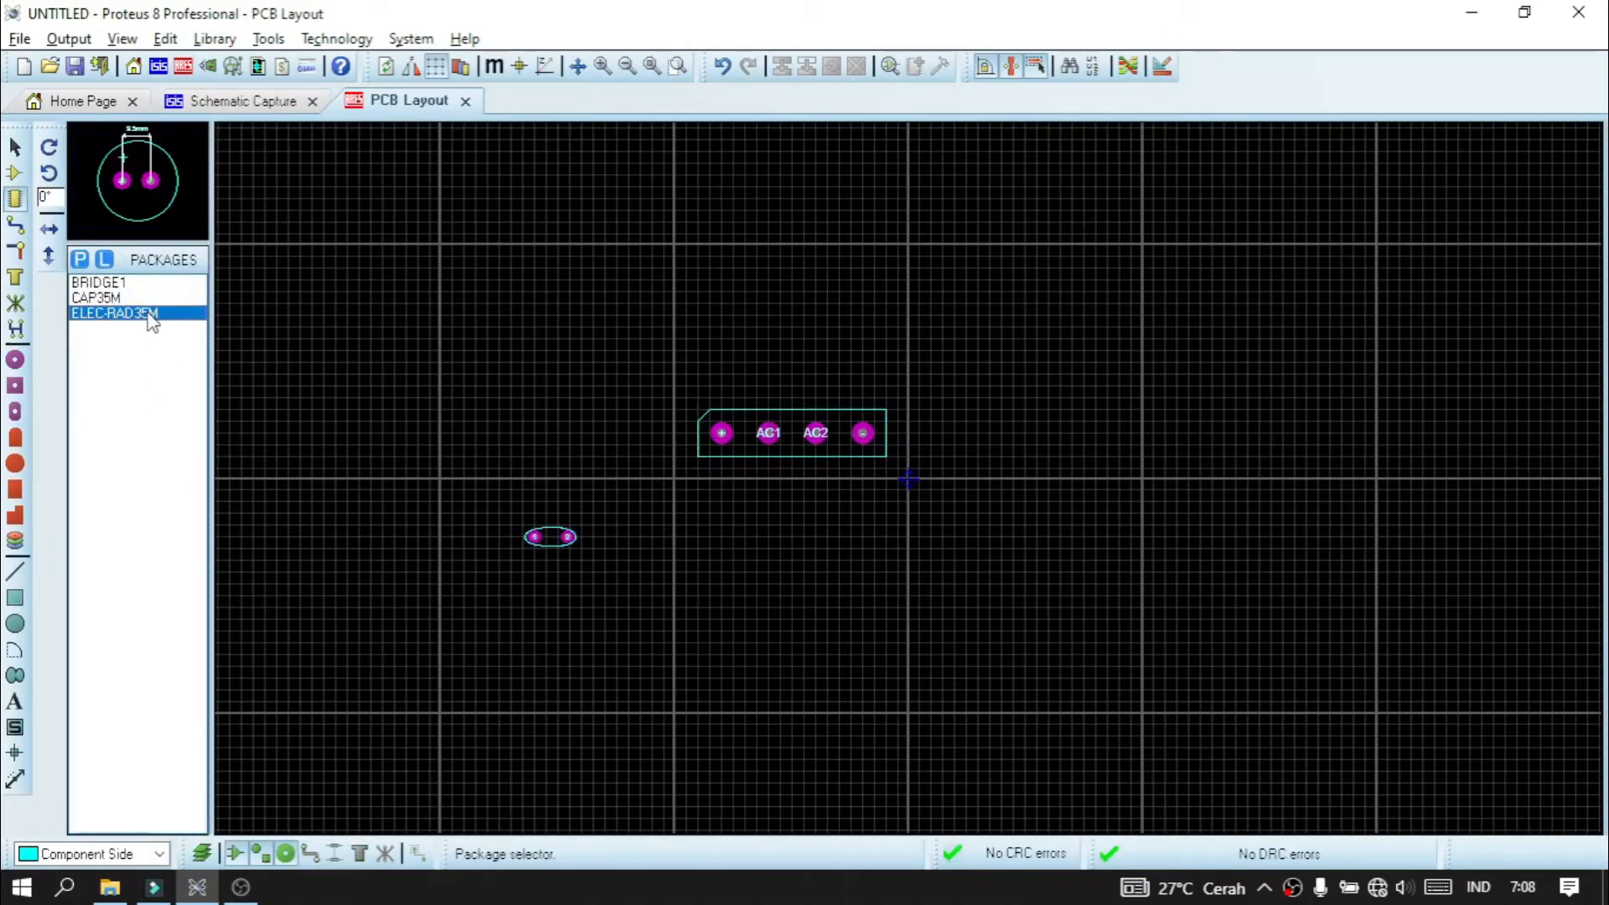
pyautogui.click(932, 489)
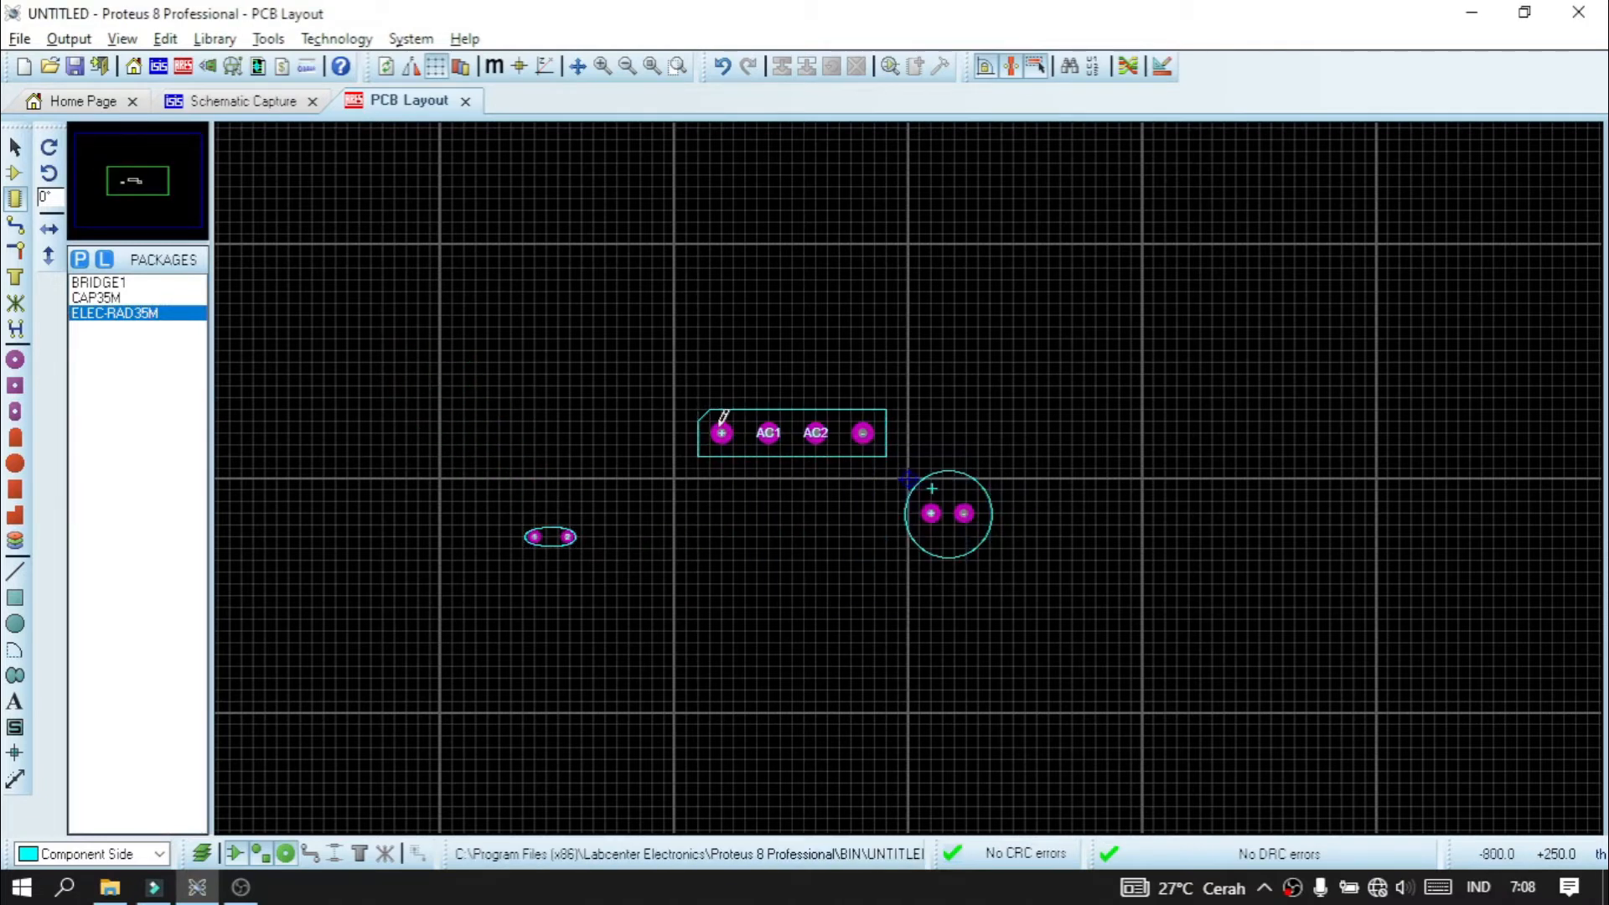
# - Rotate the bridge package 90 degrees anti-clockwise and by a further 180 degrees, standing it upright with AC1 above AC2
pyautogui.rightClick(721, 437)
pyautogui.click(779, 492)
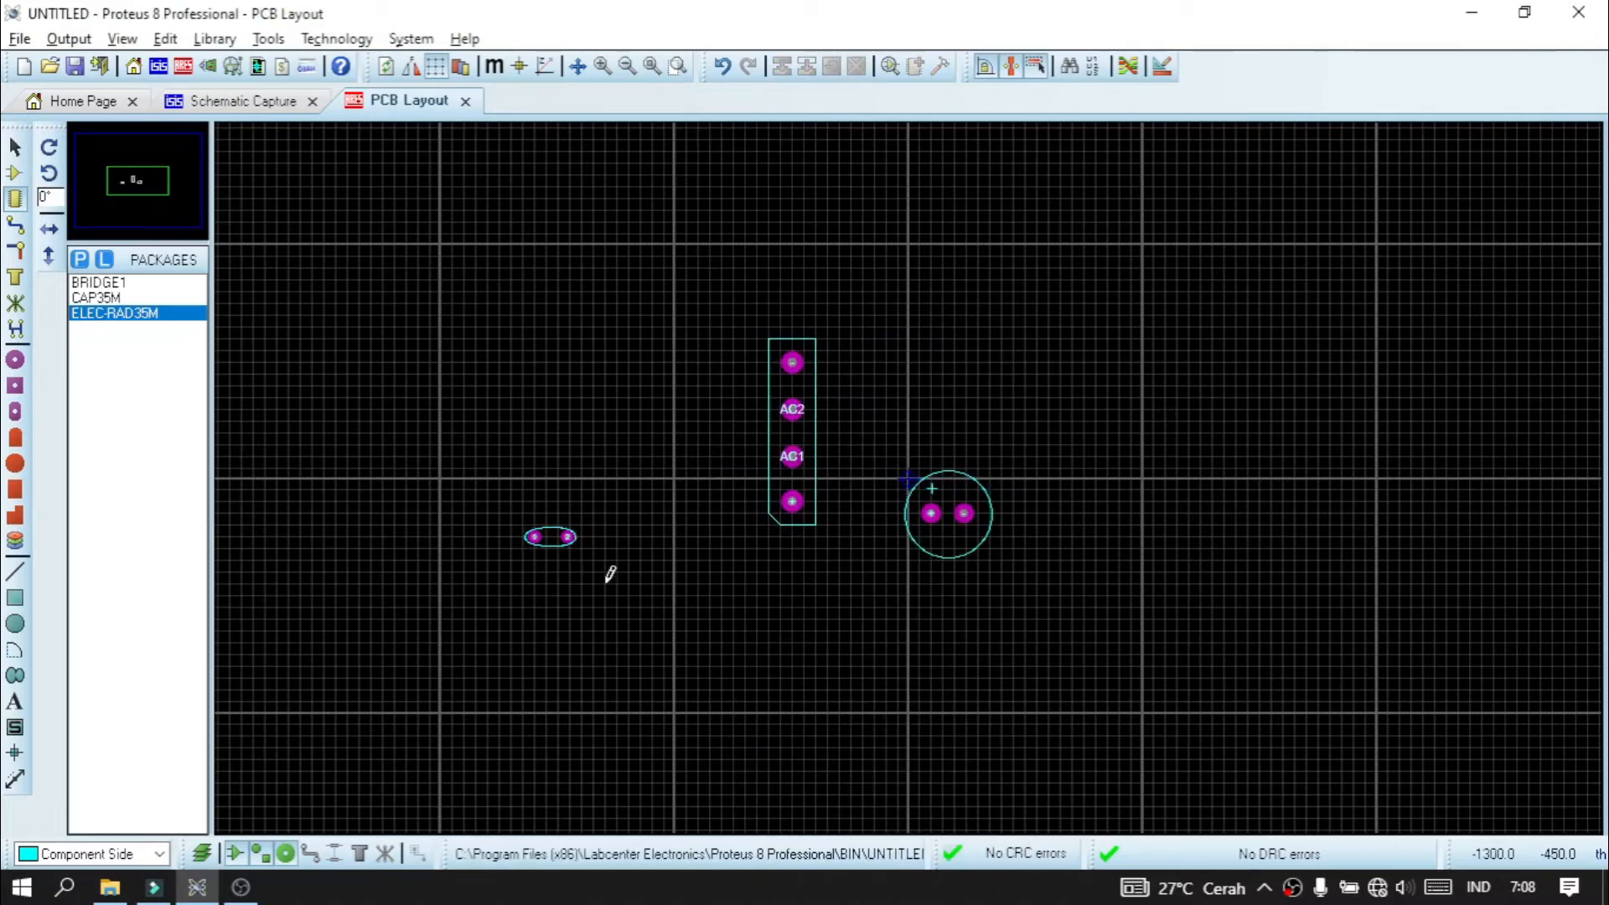
pyautogui.rightClick(791, 460)
pyautogui.click(863, 493)
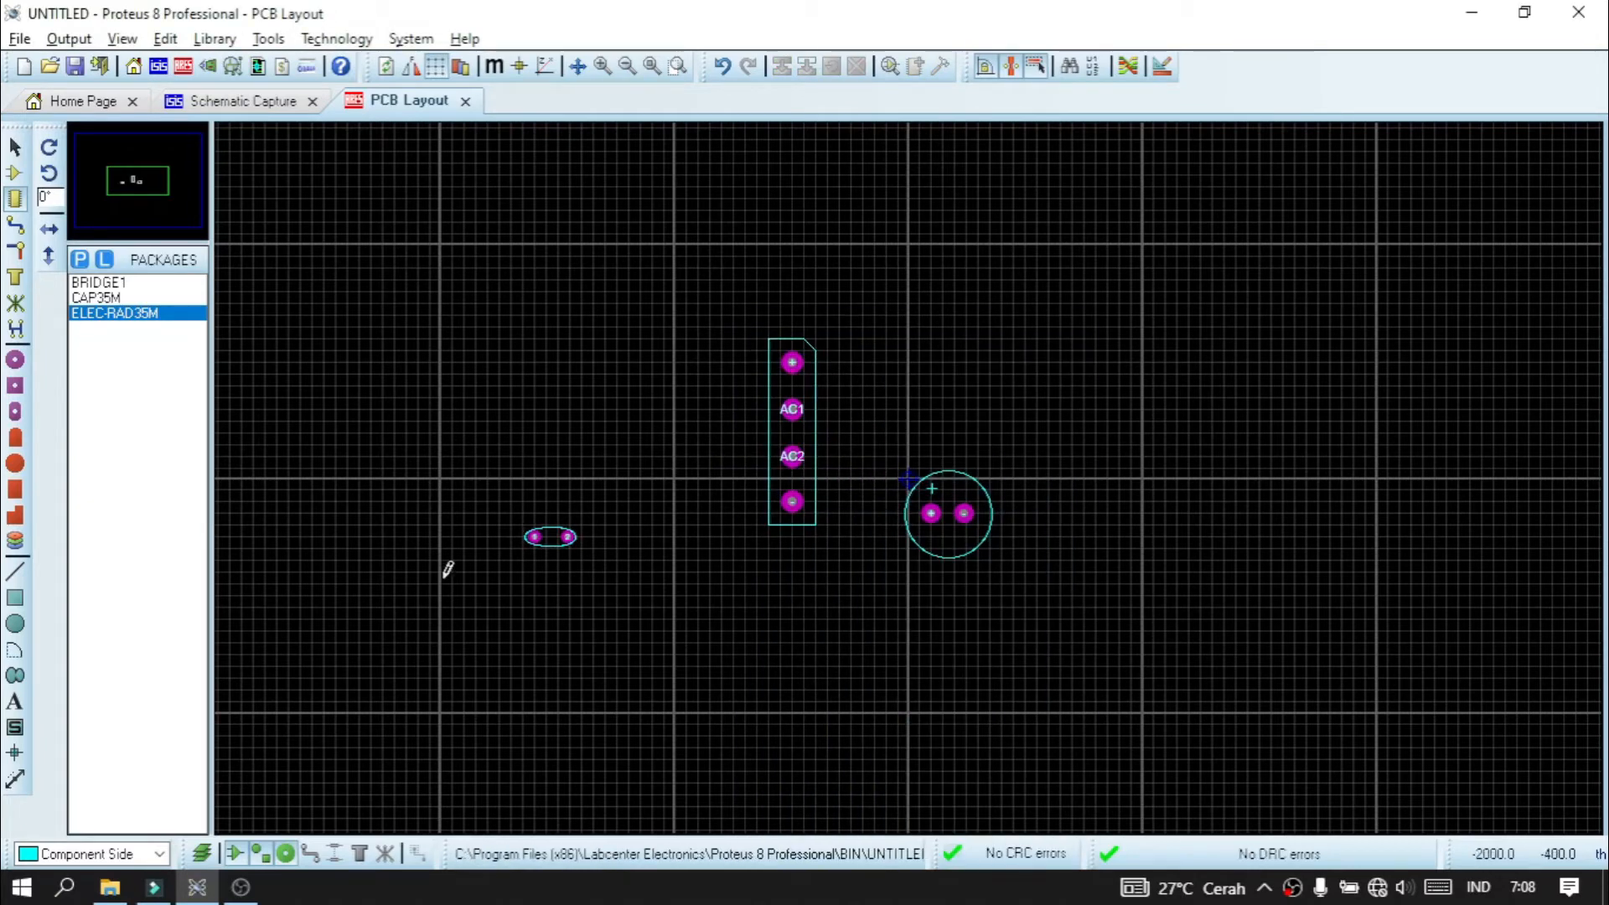
# - Rotate the round electrolytic capacitor package 90 degrees clockwise, with its two pads stacked vertically
pyautogui.rightClick(967, 515)
pyautogui.rightClick(930, 512)
pyautogui.rightClick(932, 506)
pyautogui.rightClick(931, 508)
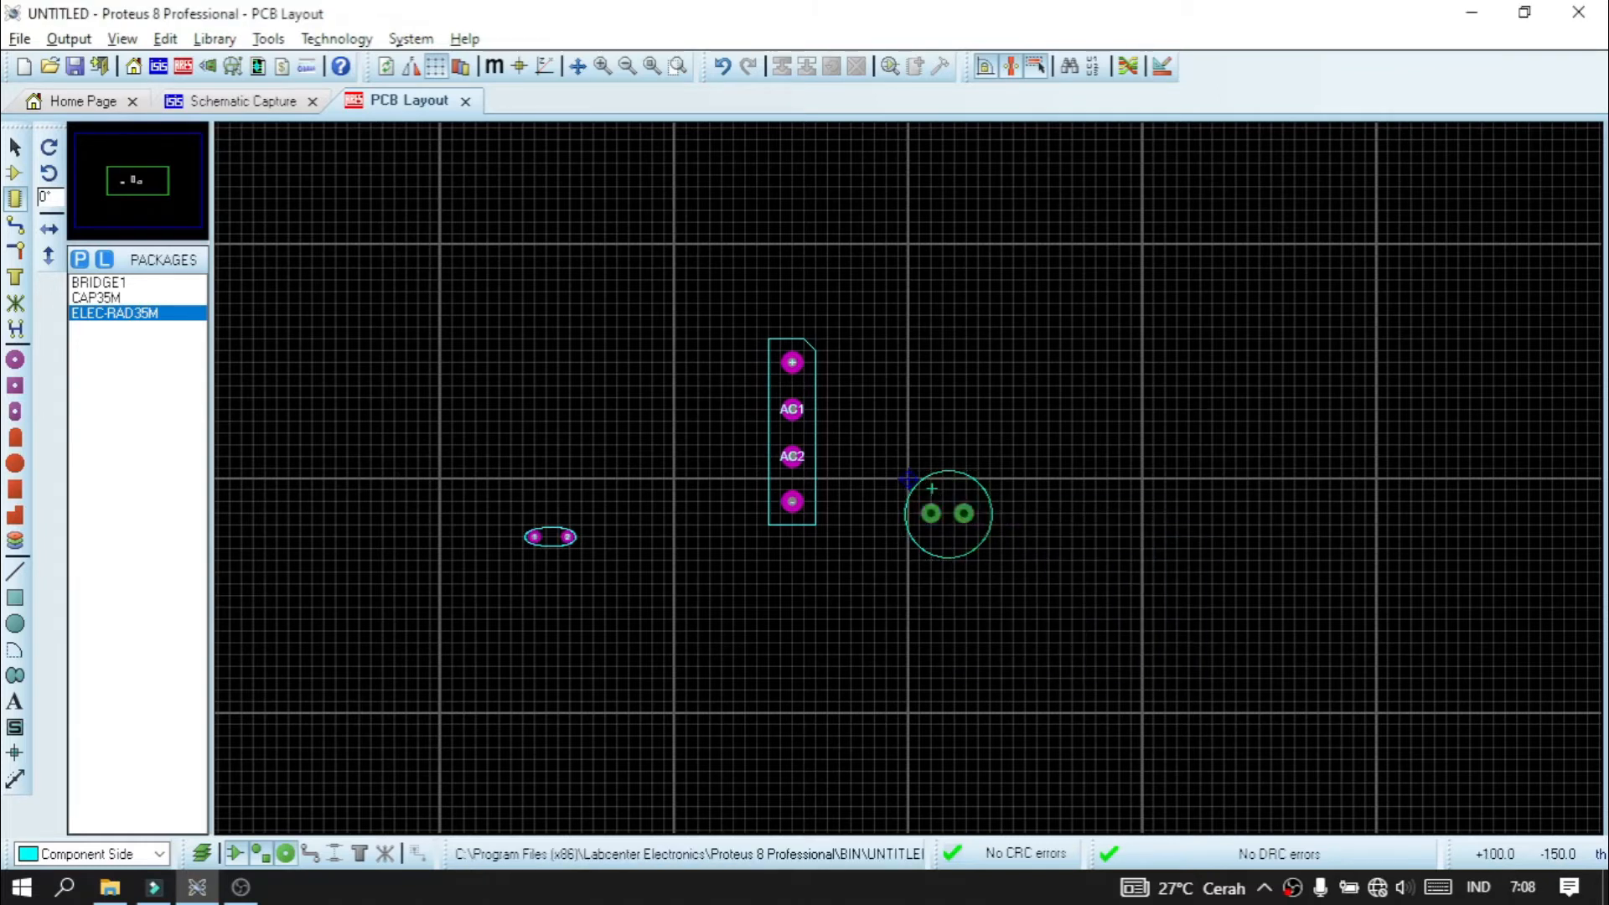
pyautogui.rightClick(932, 515)
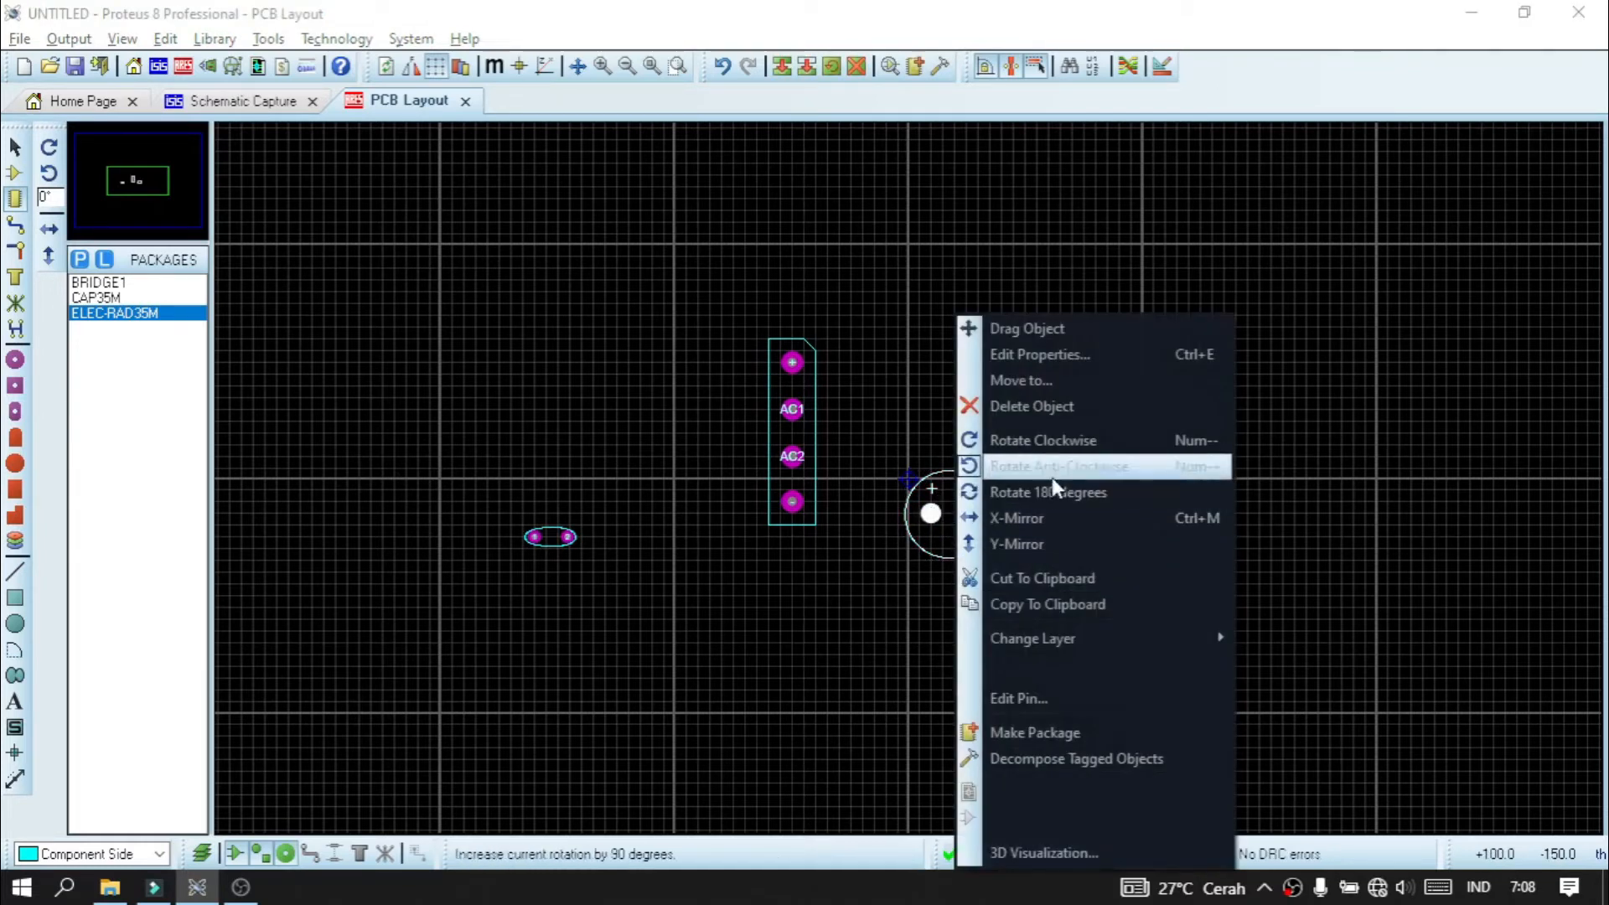
pyautogui.click(976, 465)
pyautogui.rightClick(965, 520)
pyautogui.click(996, 492)
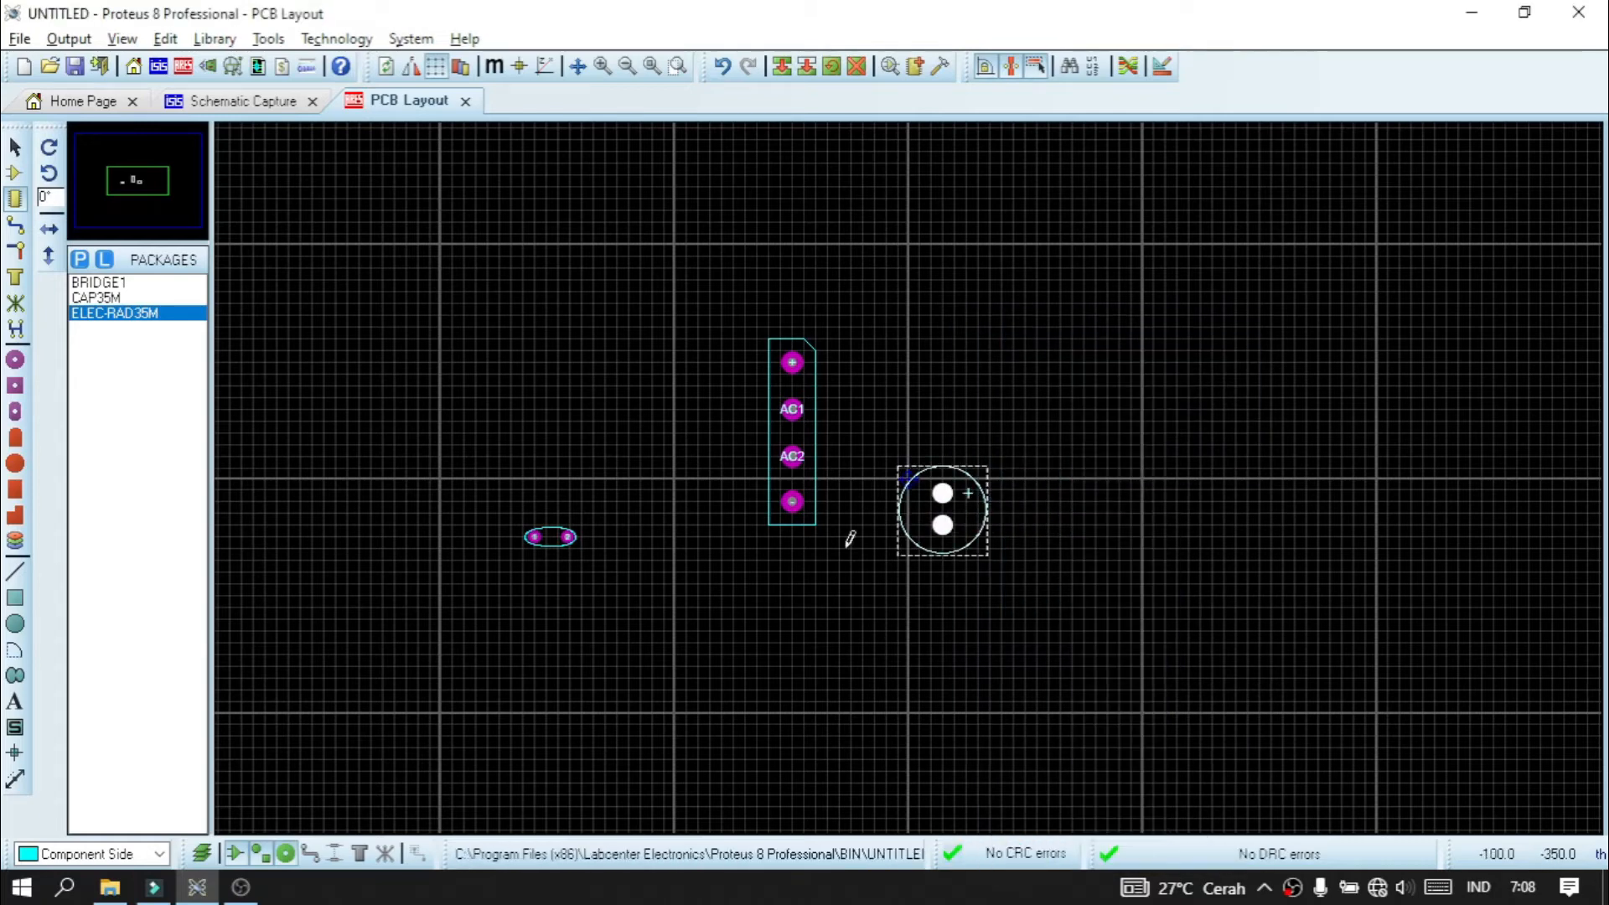
pyautogui.rightClick(943, 476)
pyautogui.click(944, 524)
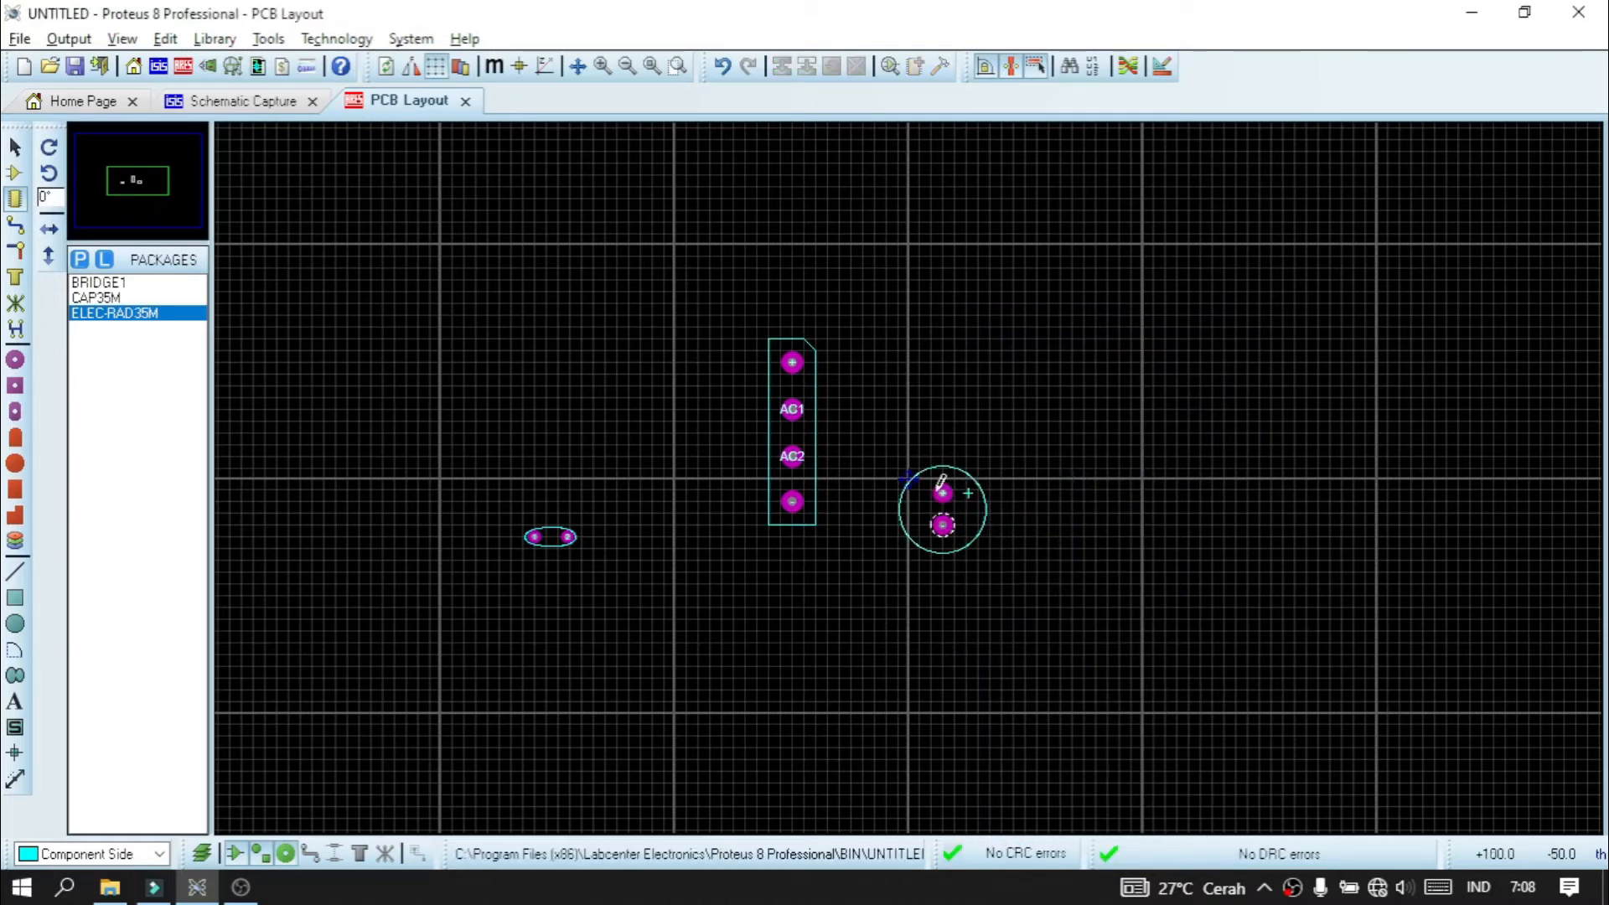
# - Move the electrolytic capacitor package up level with the bridge's AC1 and AC2 pads
pyautogui.moveTo(944, 474); pyautogui.dragTo(1008, 456)
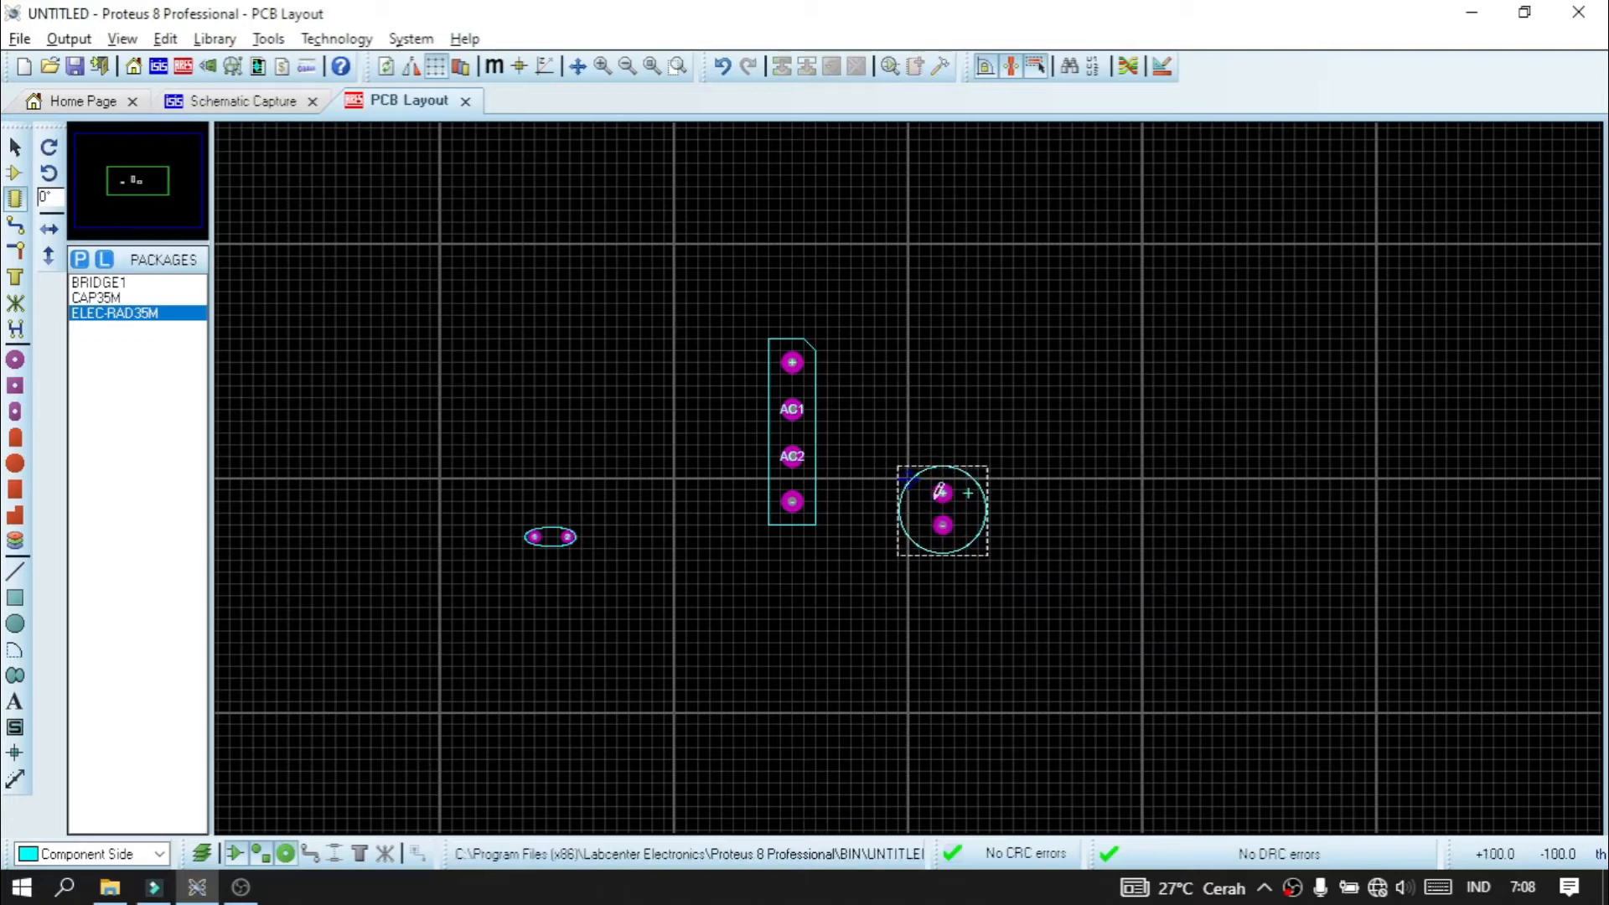
pyautogui.click(942, 505)
pyautogui.click(15, 147)
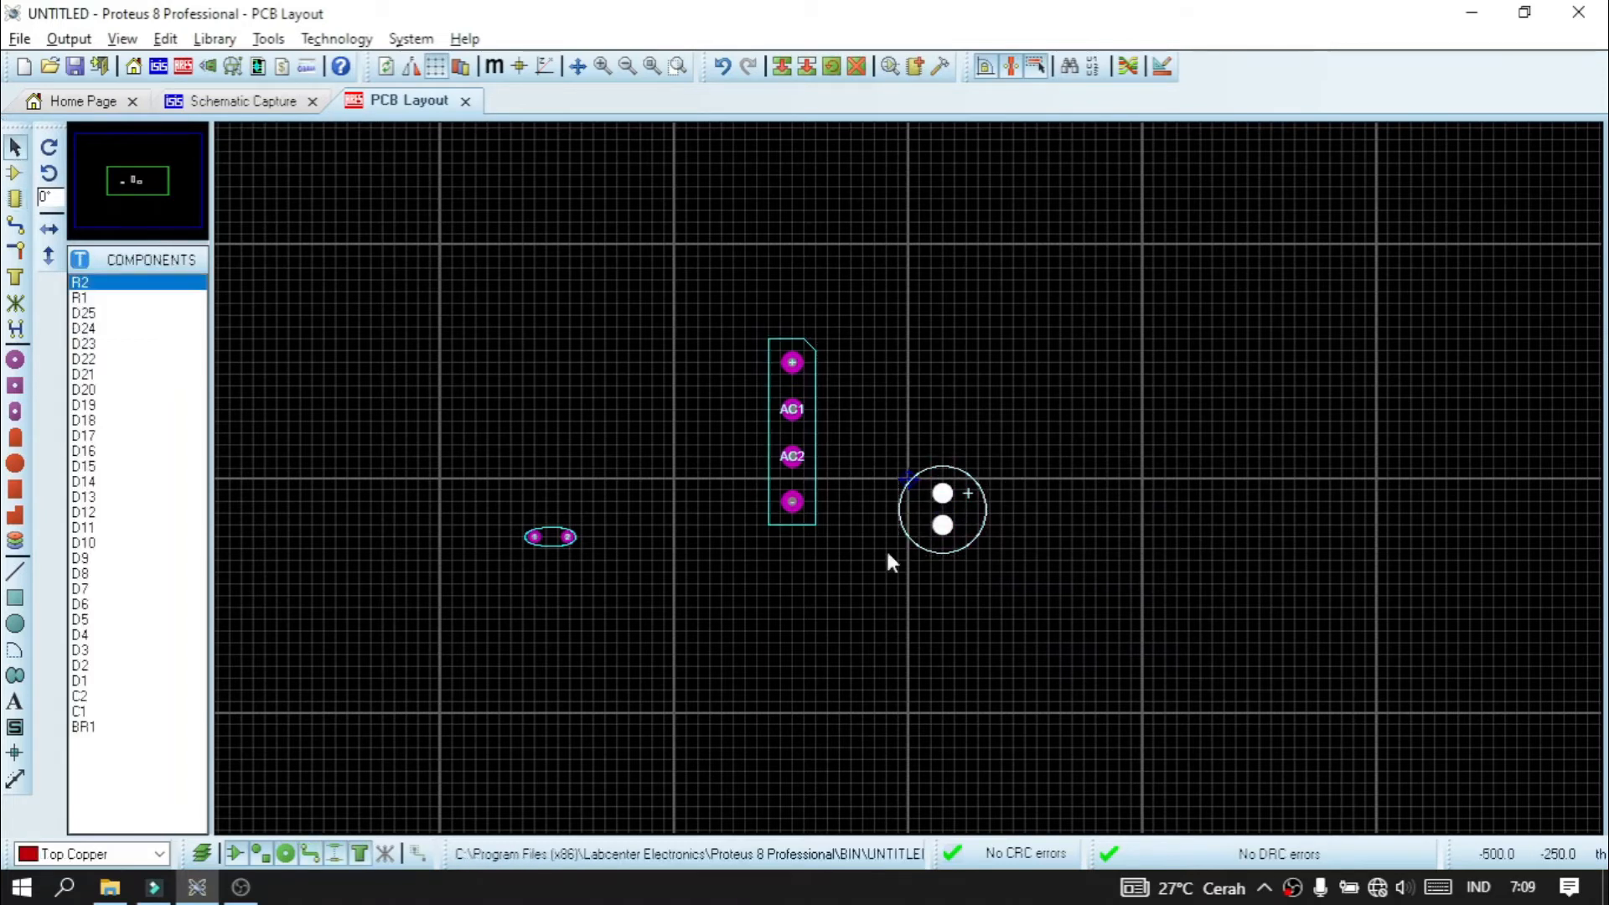
pyautogui.moveTo(939, 511); pyautogui.dragTo(938, 455)
pyautogui.click(865, 599)
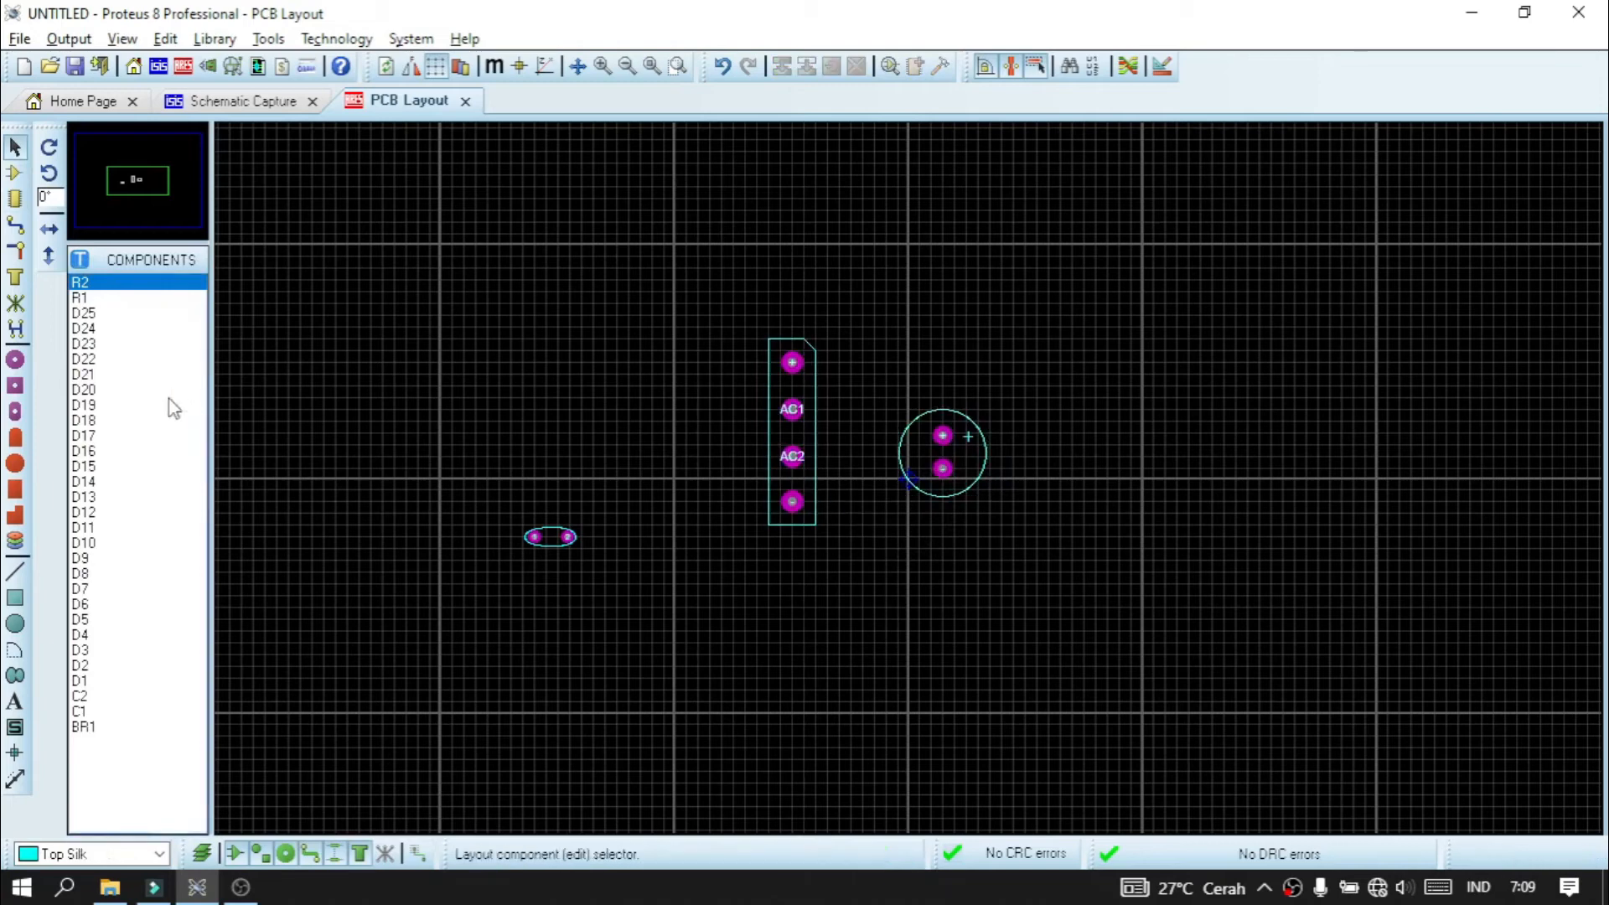
# - Search the package library for "resis" and add the RES40 resistor package to the package list
pyautogui.click(15, 197)
pyautogui.click(97, 282)
pyautogui.click(96, 298)
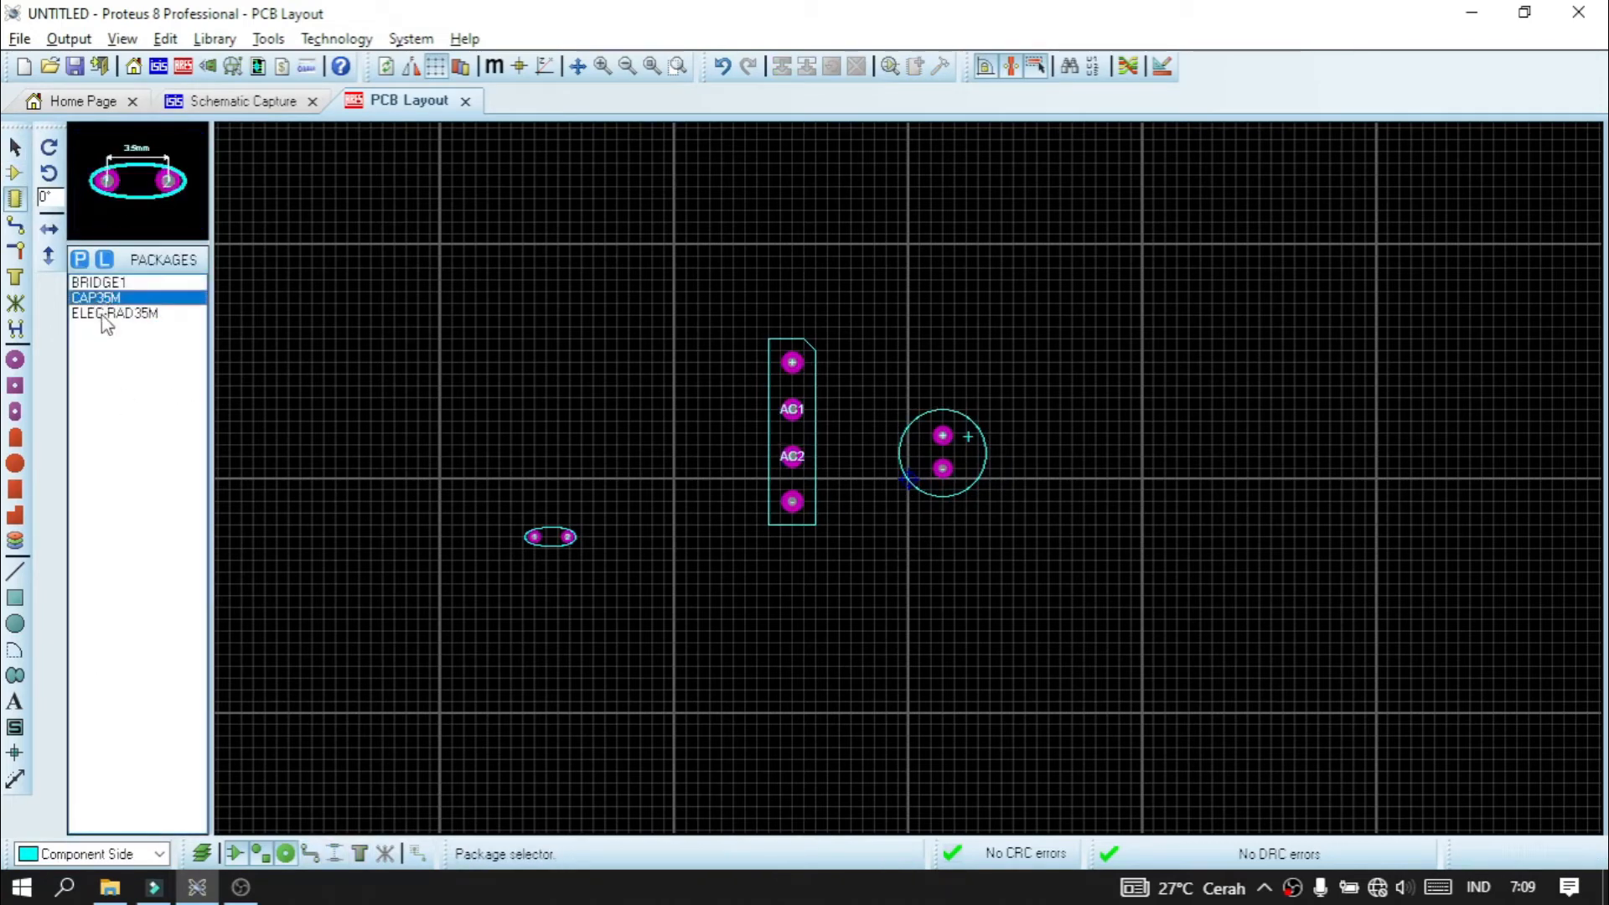
pyautogui.click(102, 316)
pyautogui.doubleClick(174, 341)
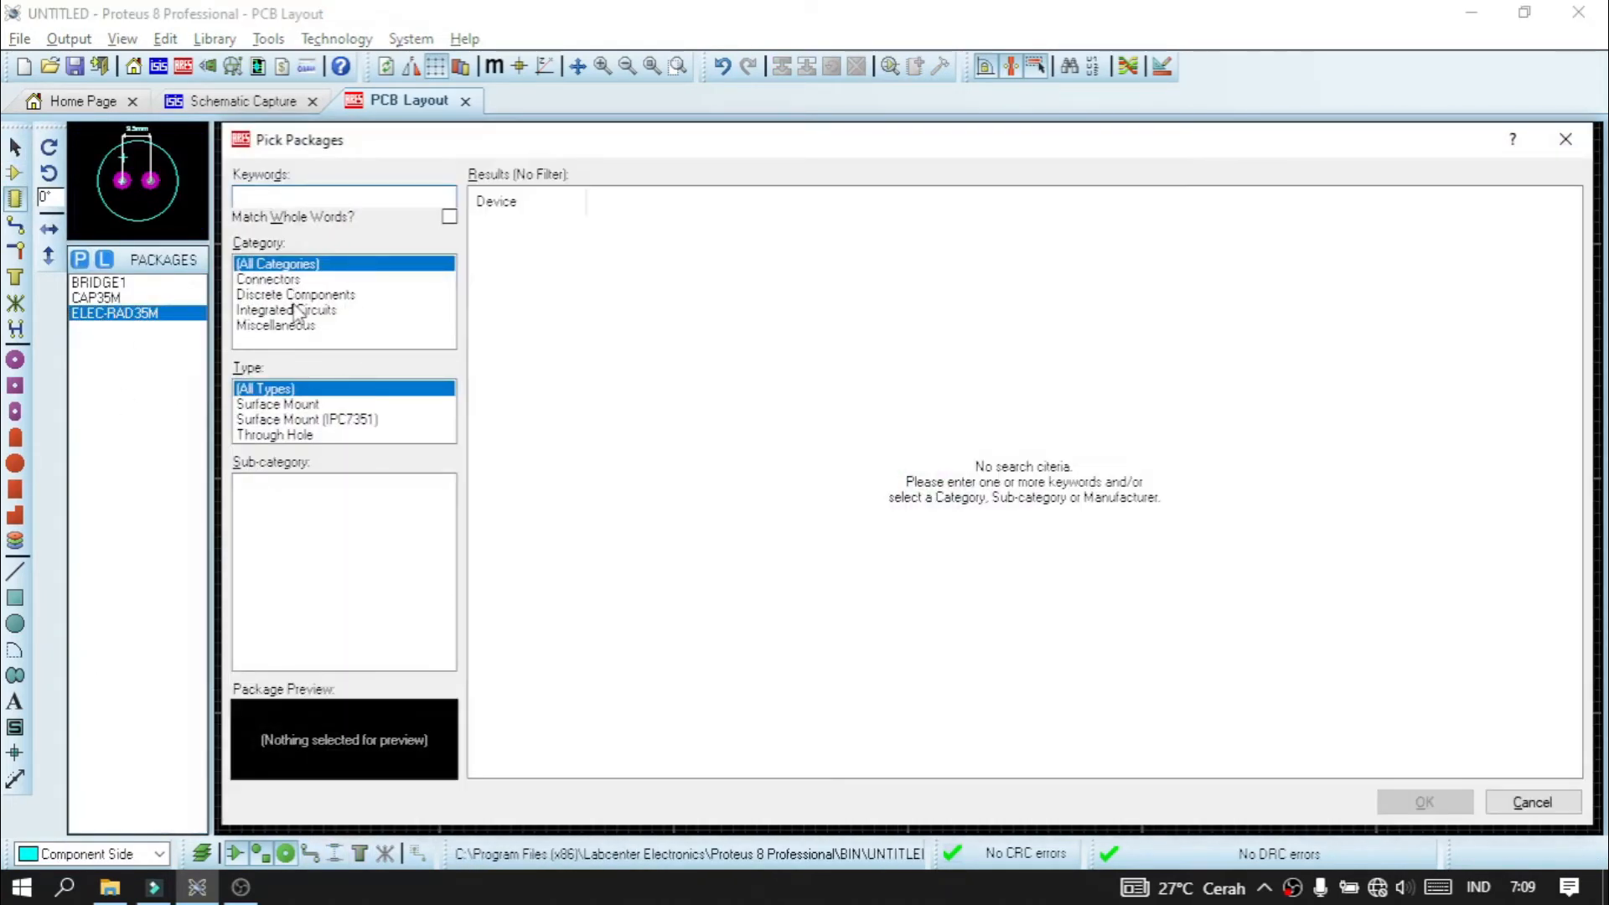
pyautogui.write('resis')
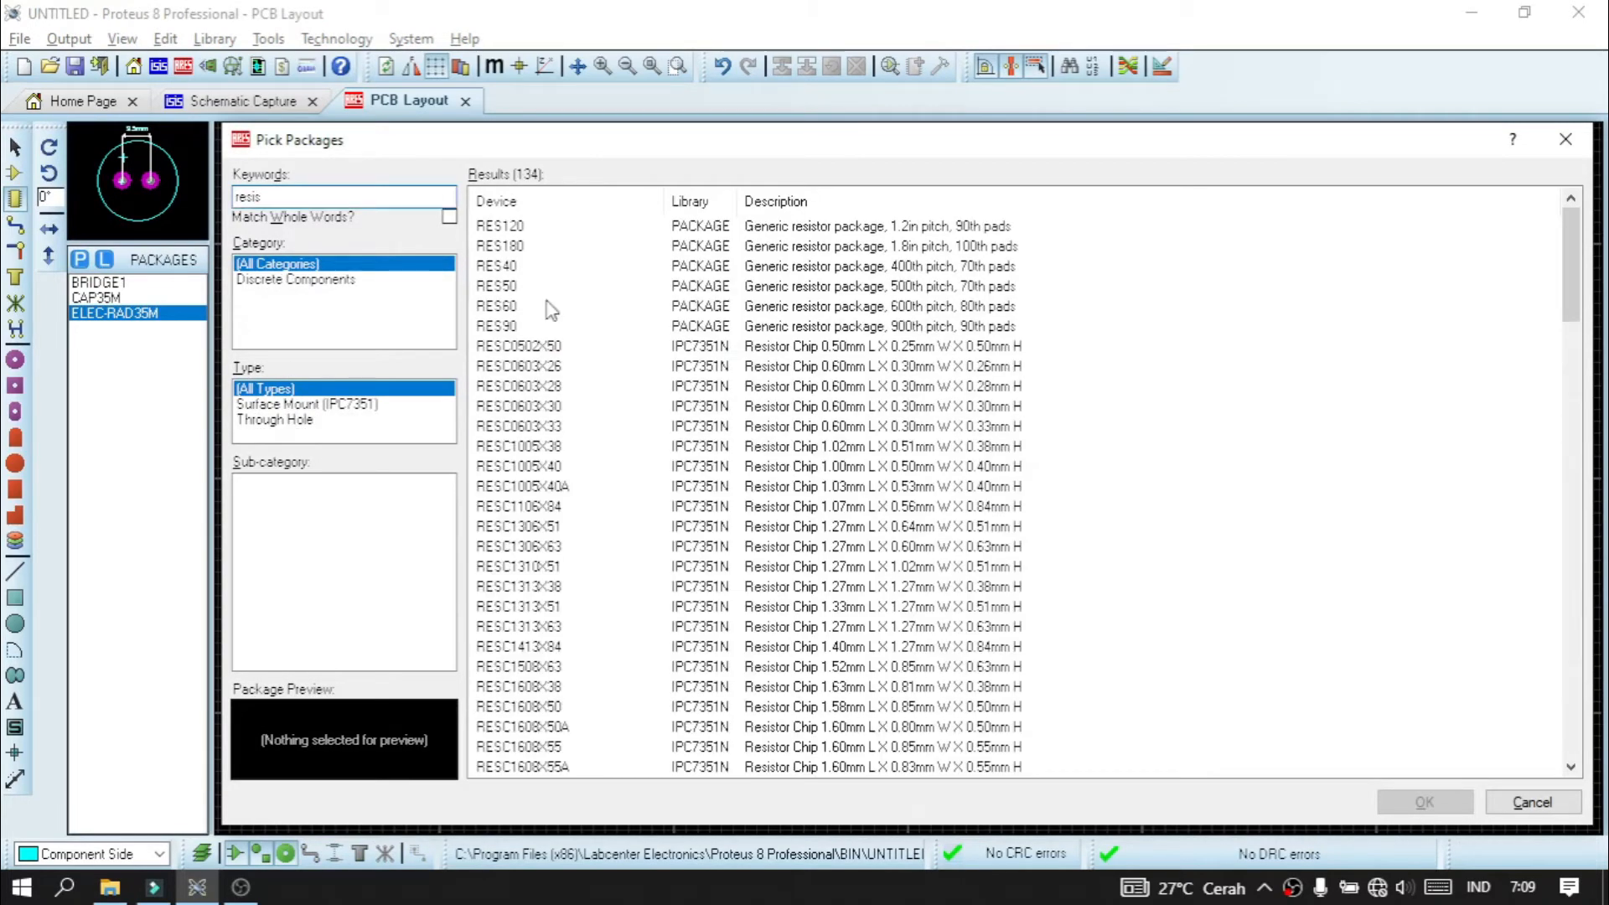
pyautogui.moveTo(551, 310); pyautogui.dragTo(527, 269)
pyautogui.doubleClick(527, 268)
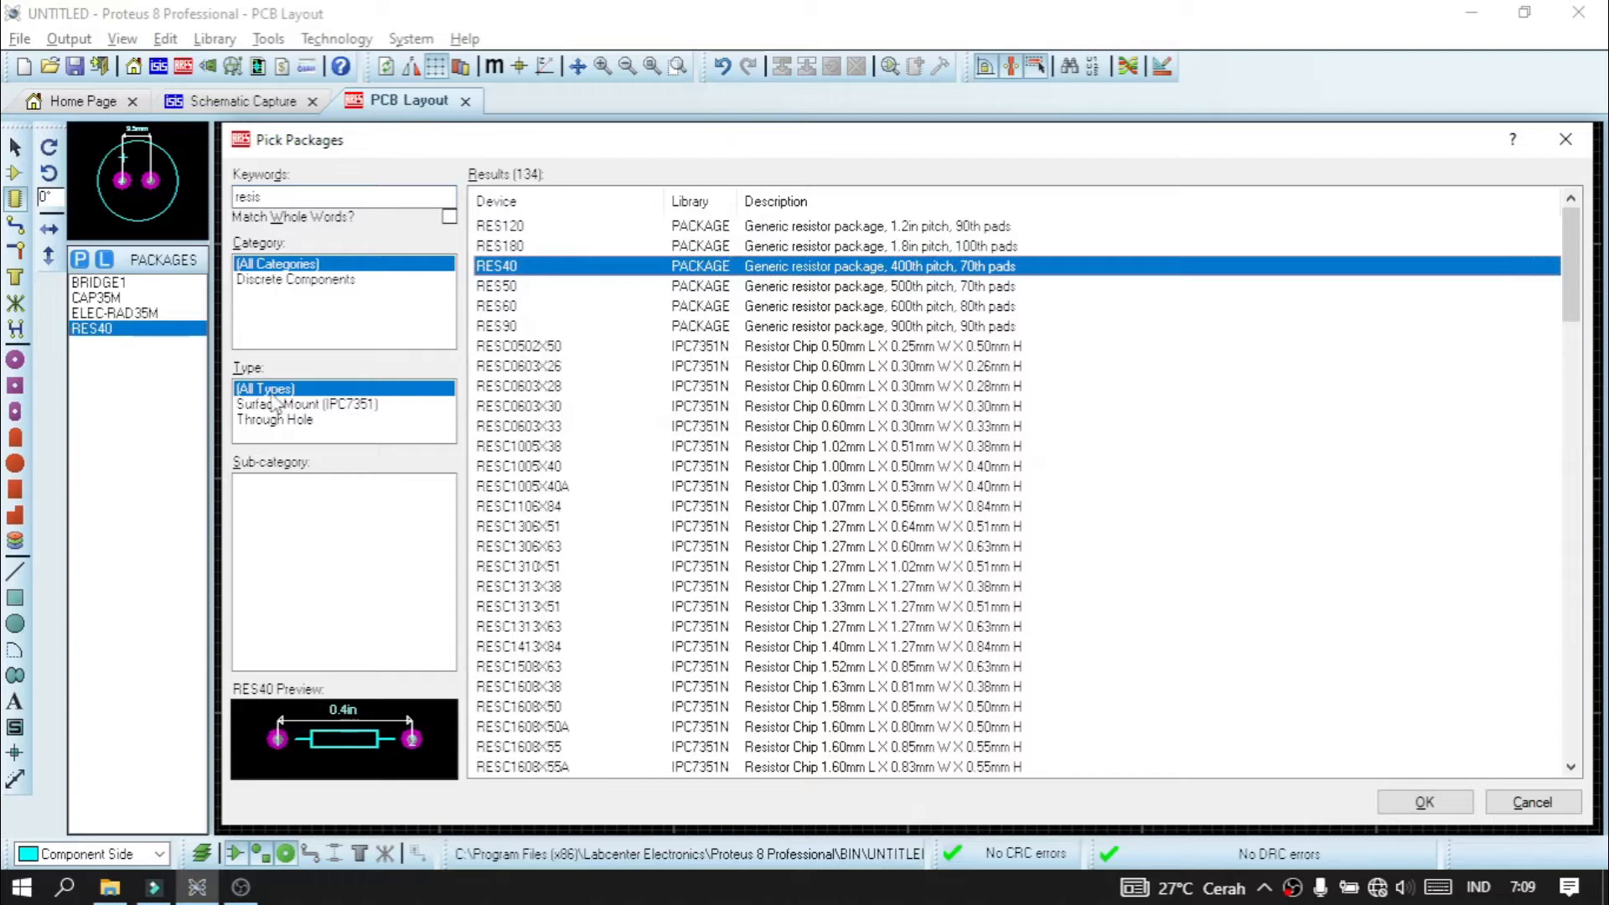
# - Look through the Integrated Circuits packages for an LED footprint, checking the ceramic flat pack and ceramic leadless chip carrier sub-categories
pyautogui.click(343, 280)
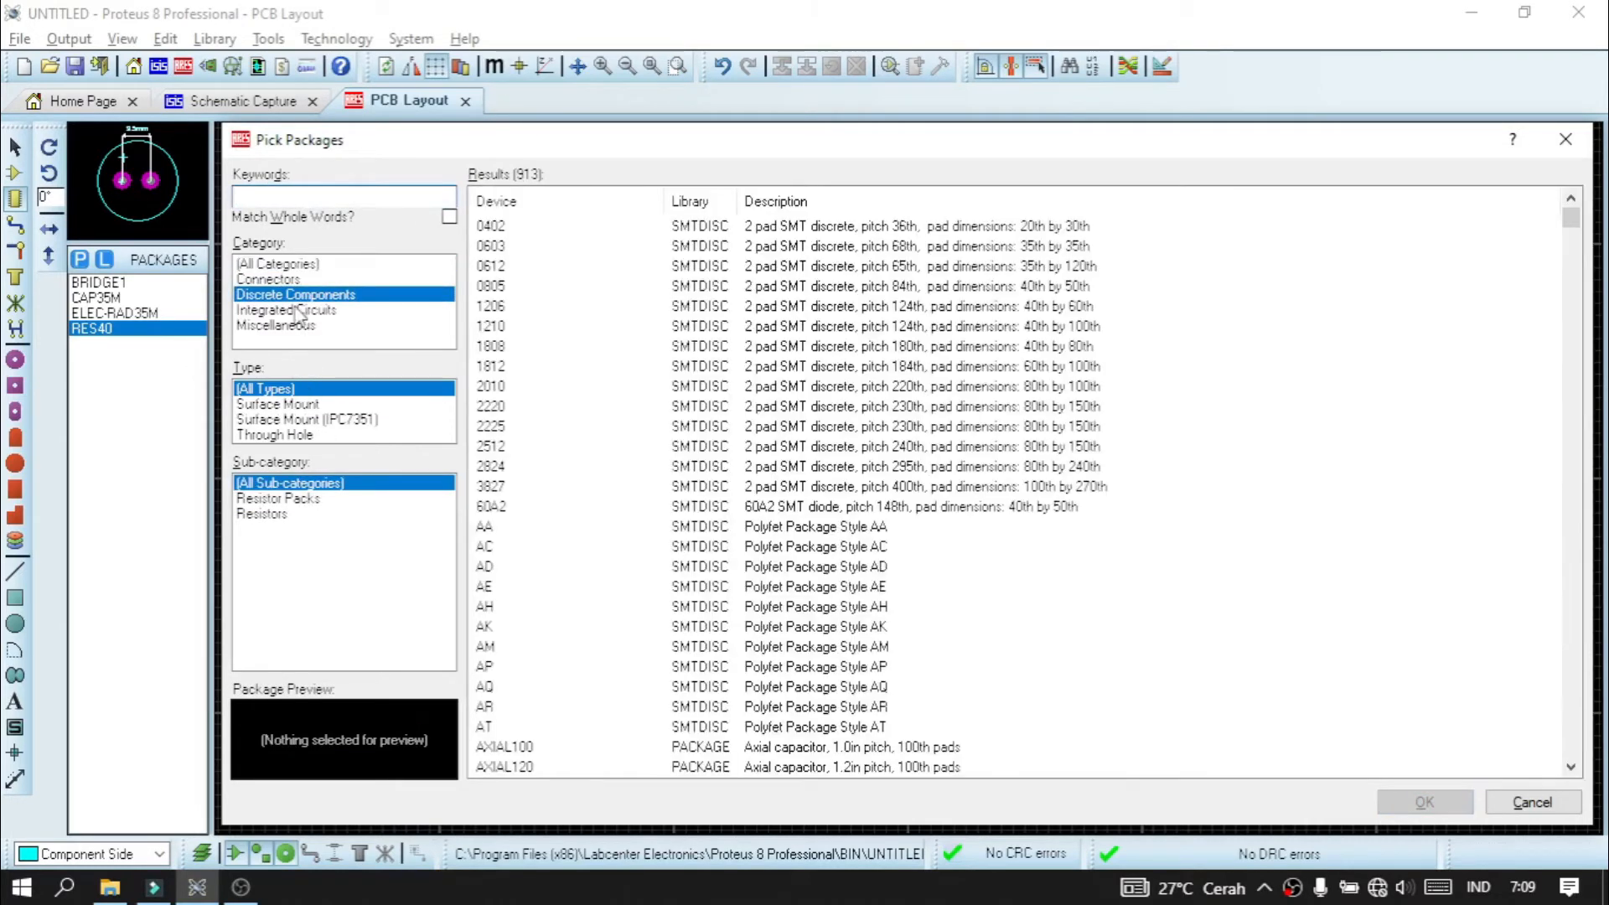
pyautogui.click(315, 310)
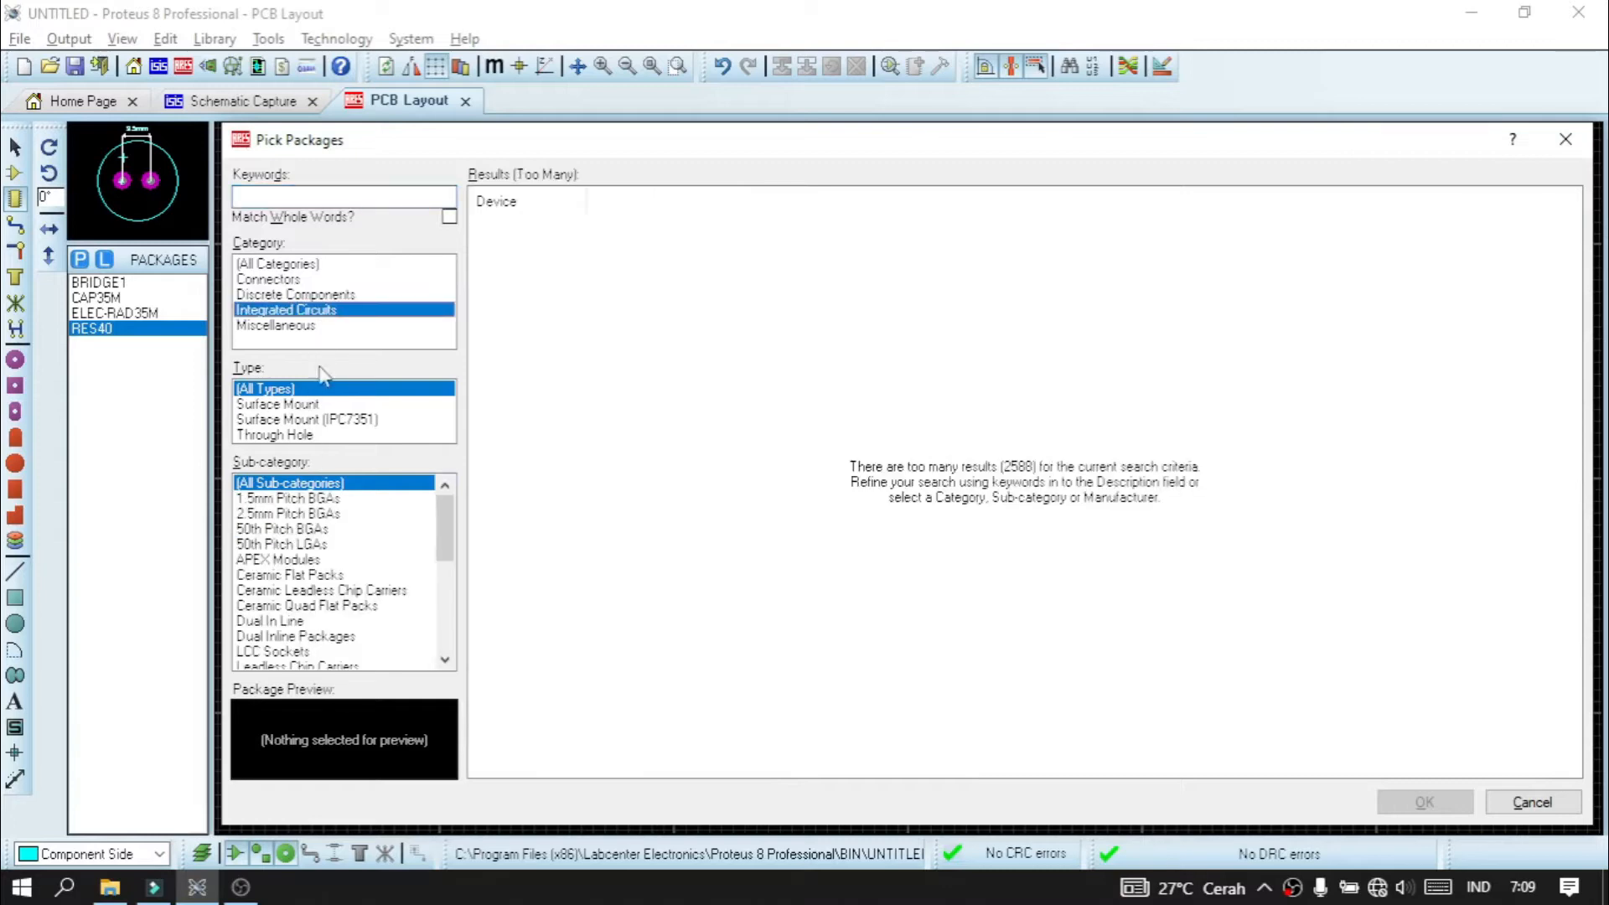
pyautogui.click(317, 575)
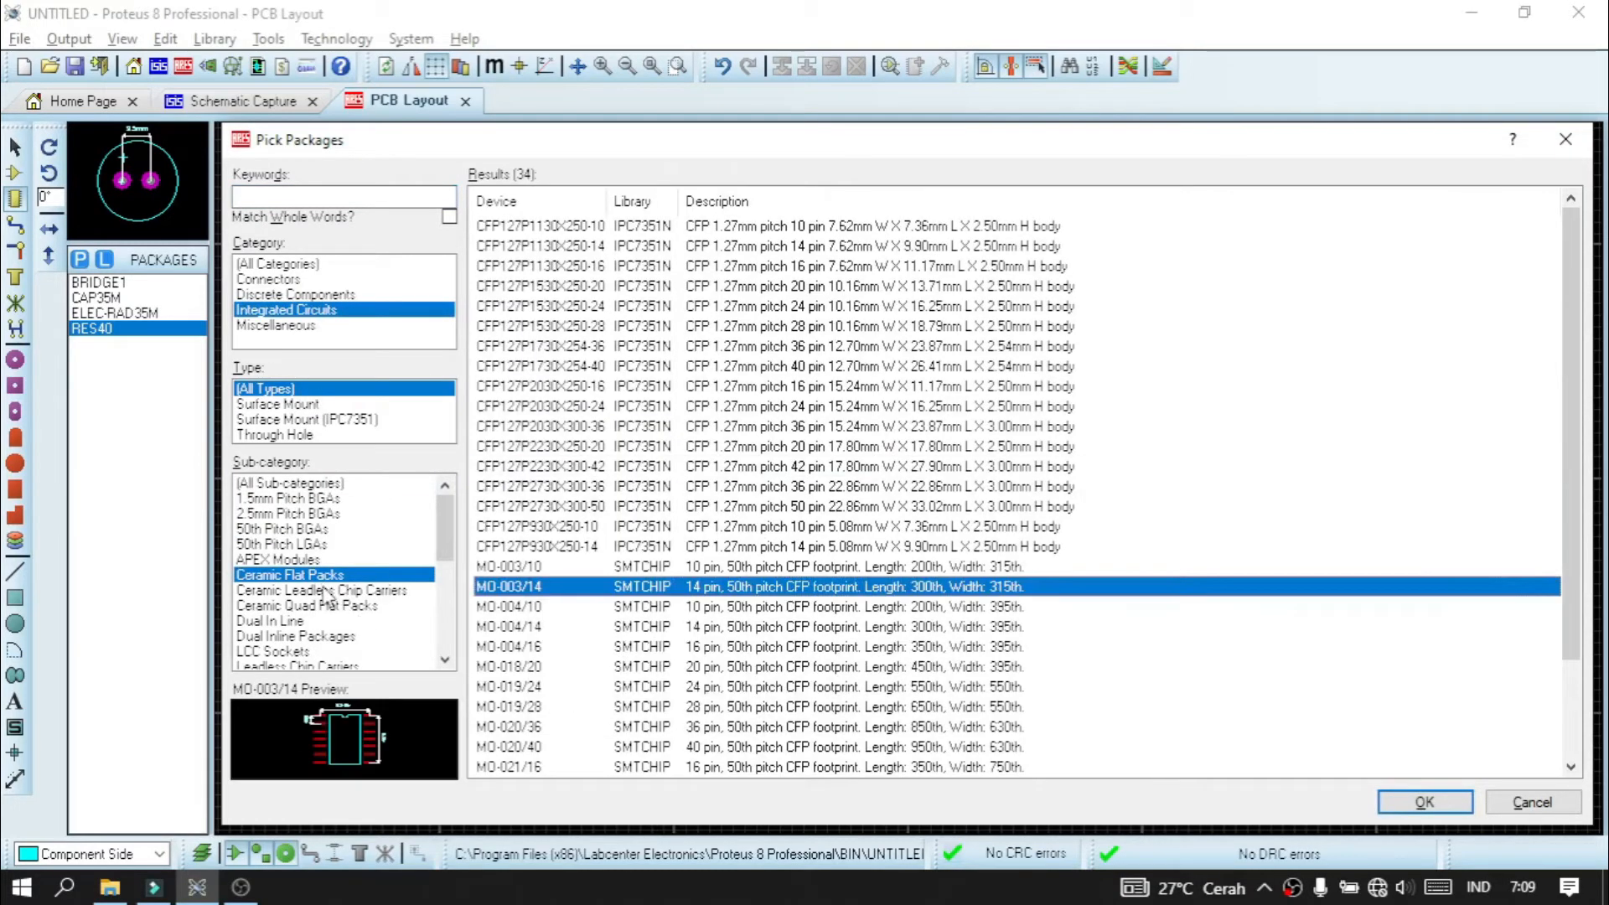
pyautogui.click(318, 606)
pyautogui.click(581, 567)
pyautogui.click(580, 506)
pyautogui.click(295, 576)
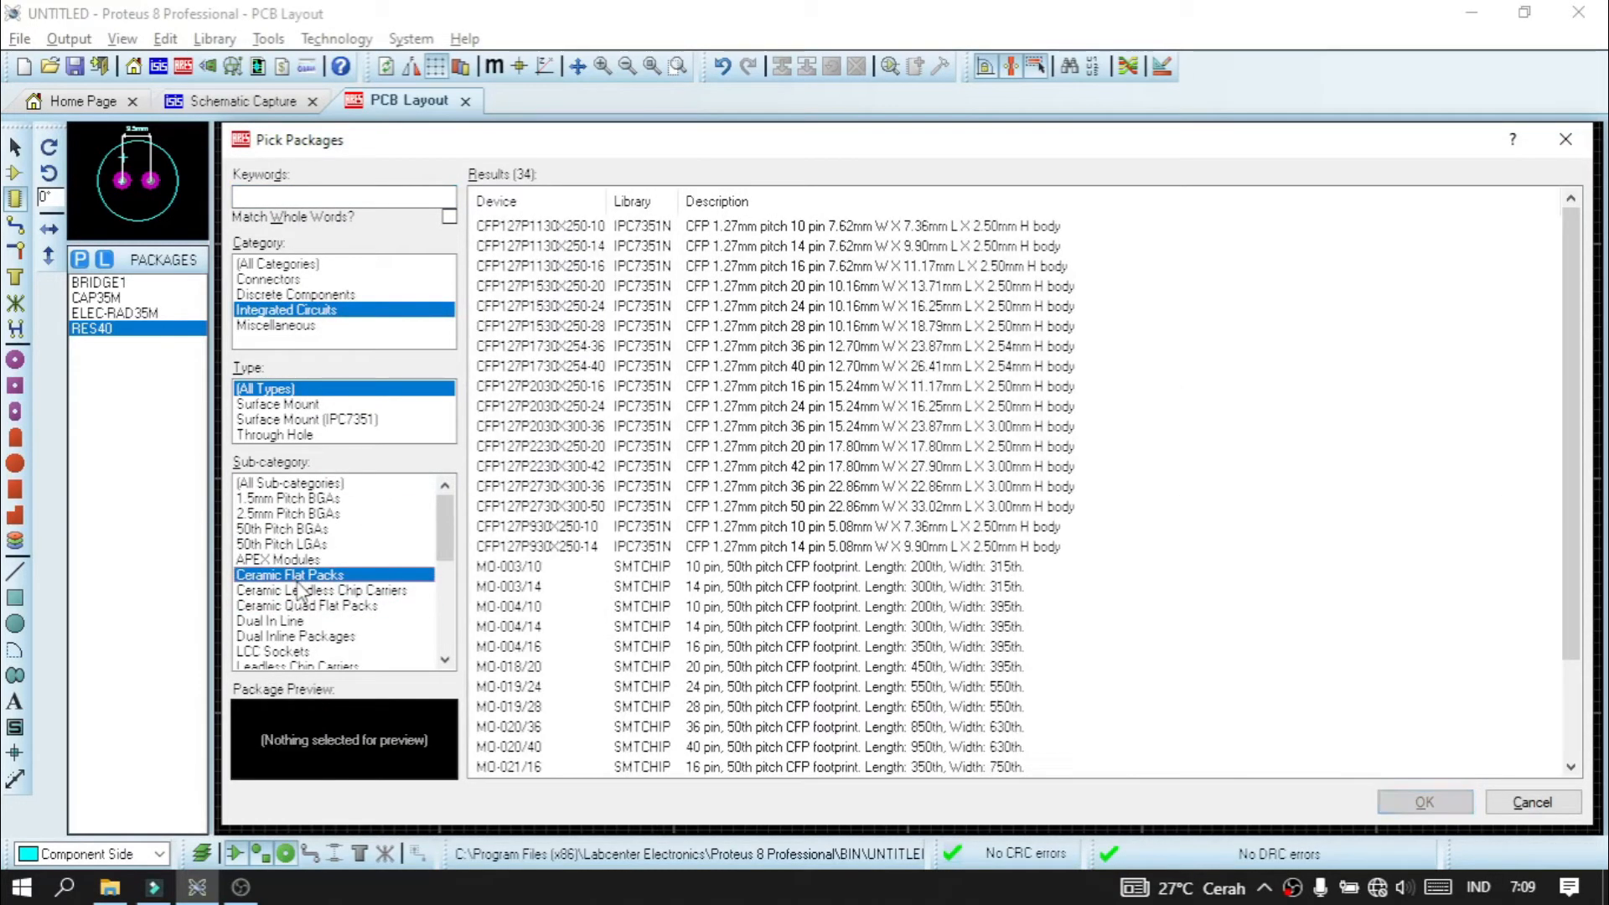
pyautogui.click(296, 590)
pyautogui.click(657, 287)
pyautogui.click(657, 266)
pyautogui.scroll(-2, 309, 624)
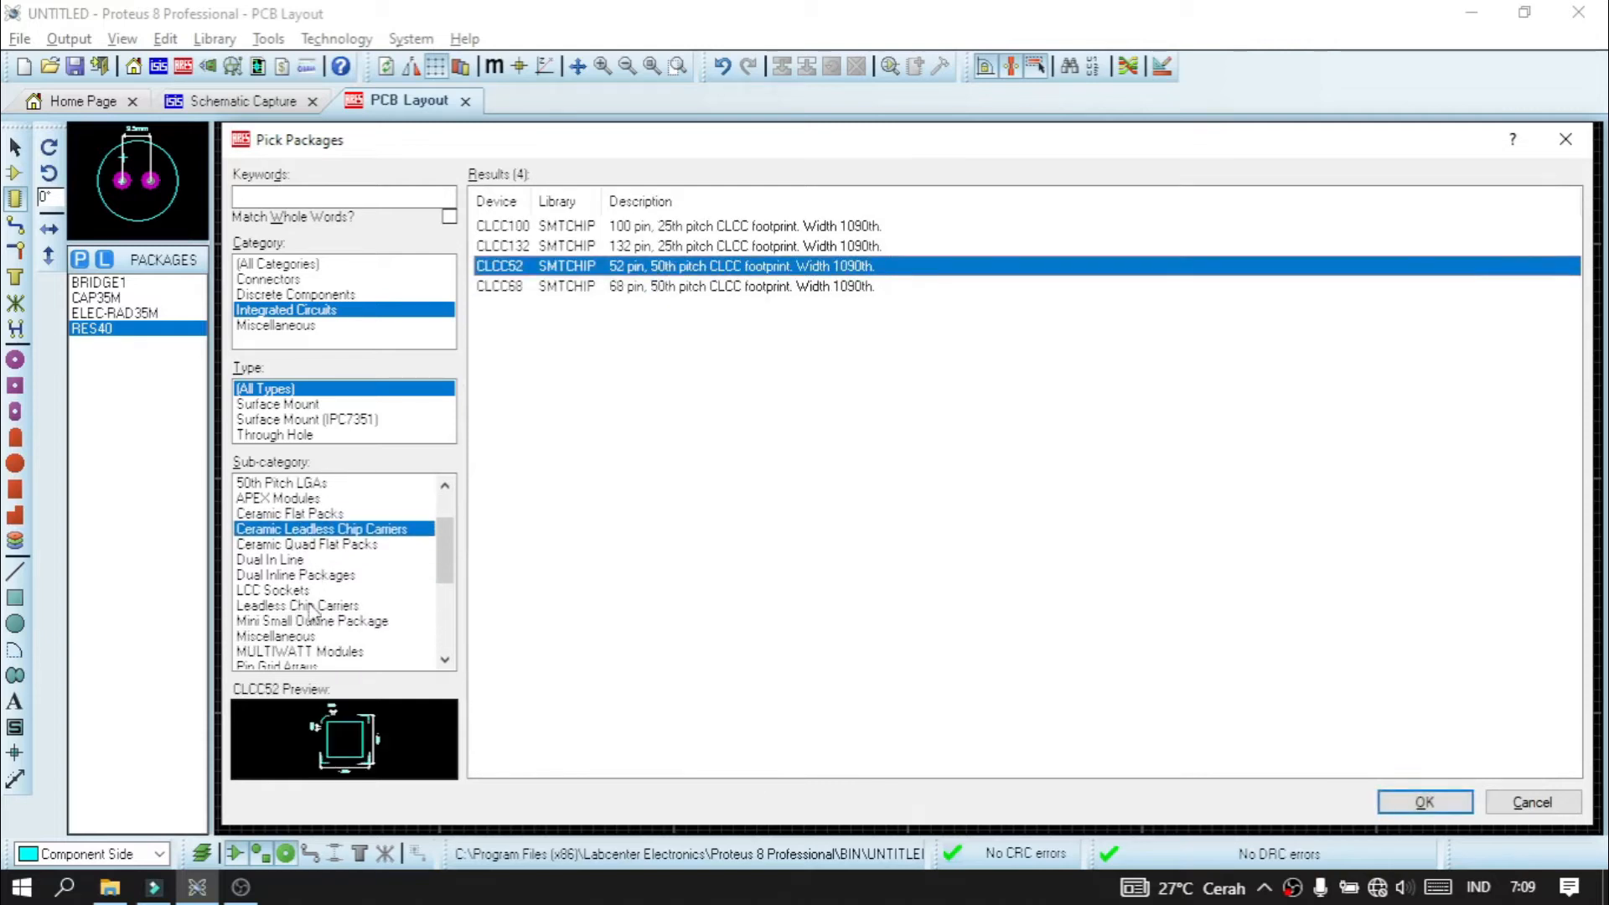
pyautogui.scroll(-4, 289, 496)
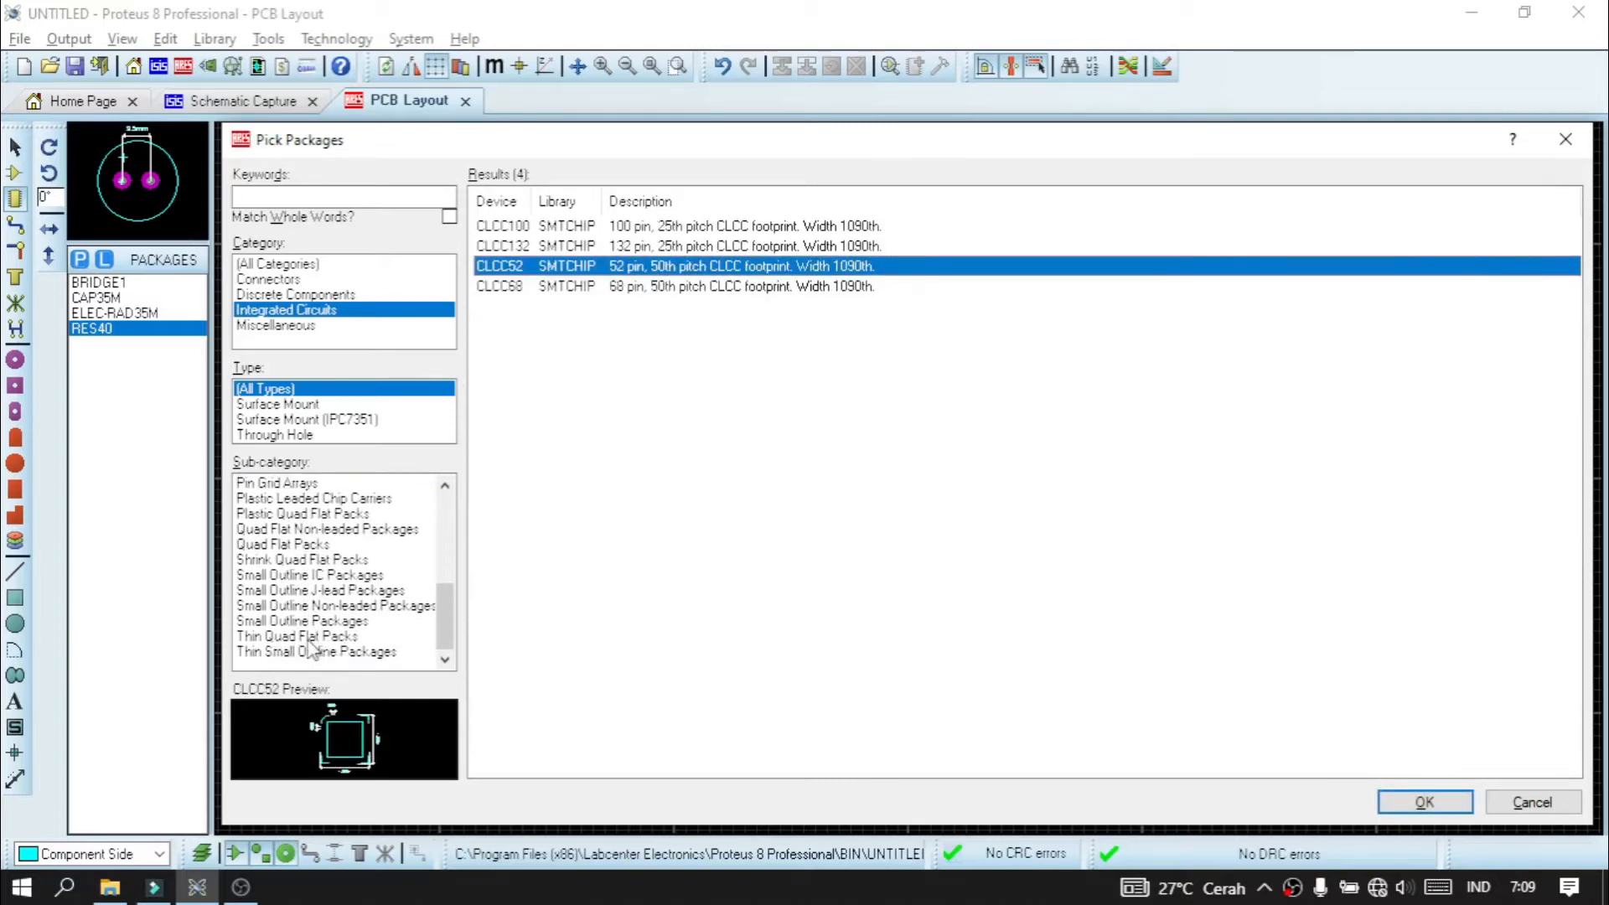
# - Examine the Discrete Components packages under Capacitors, Polarized Capacitors and Radial Electrolytics, previewing several footprints
pyautogui.click(306, 328)
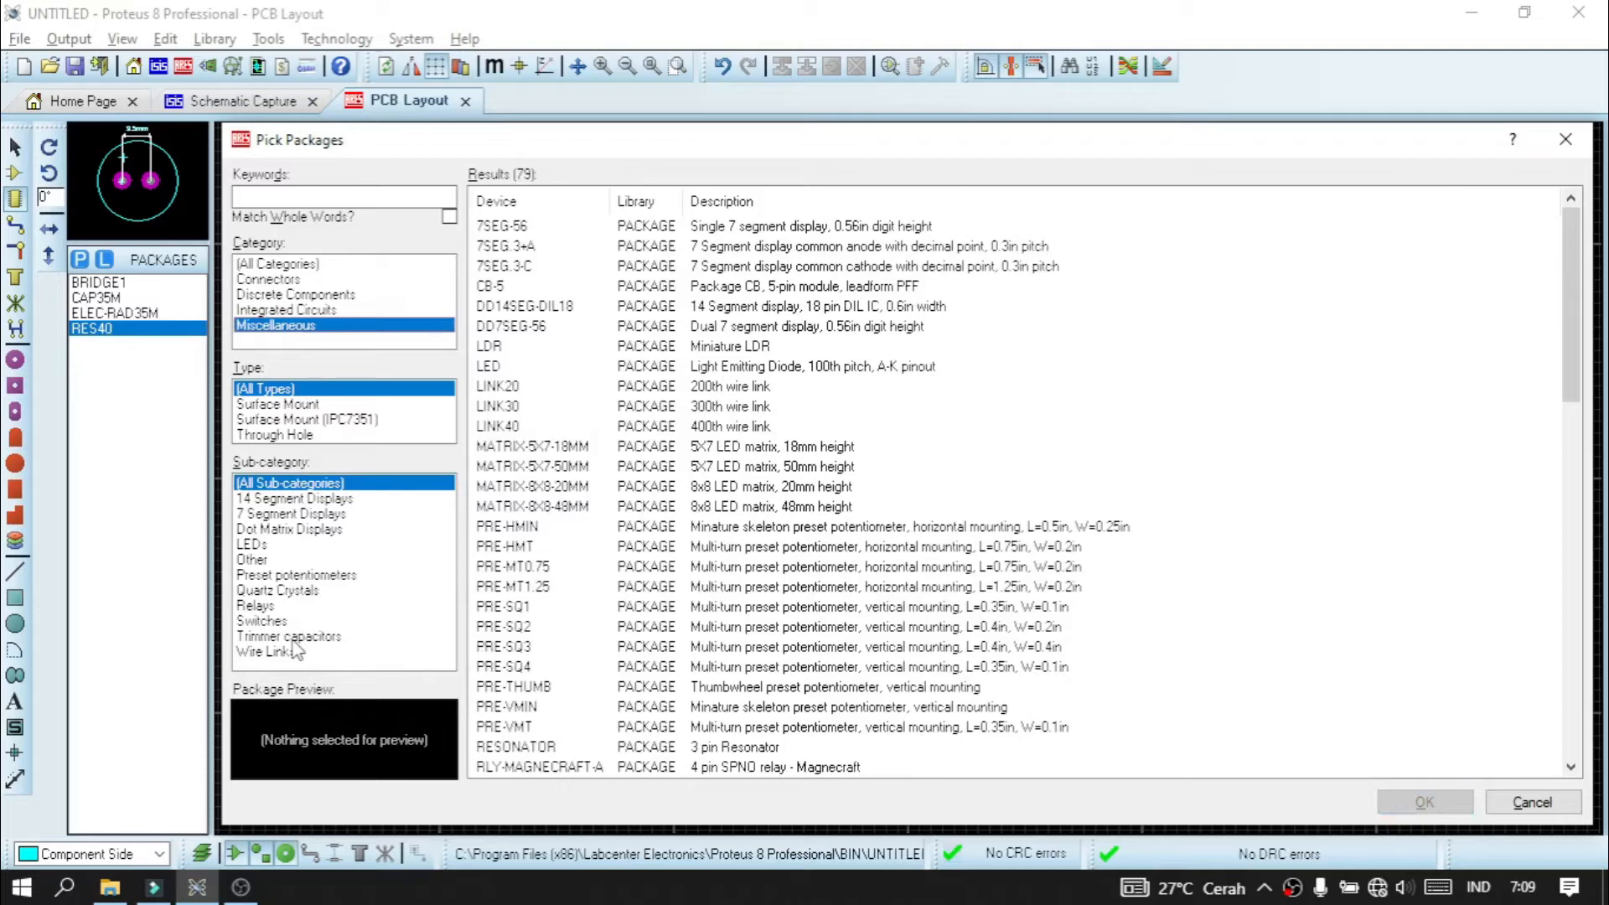
pyautogui.click(285, 280)
pyautogui.click(295, 294)
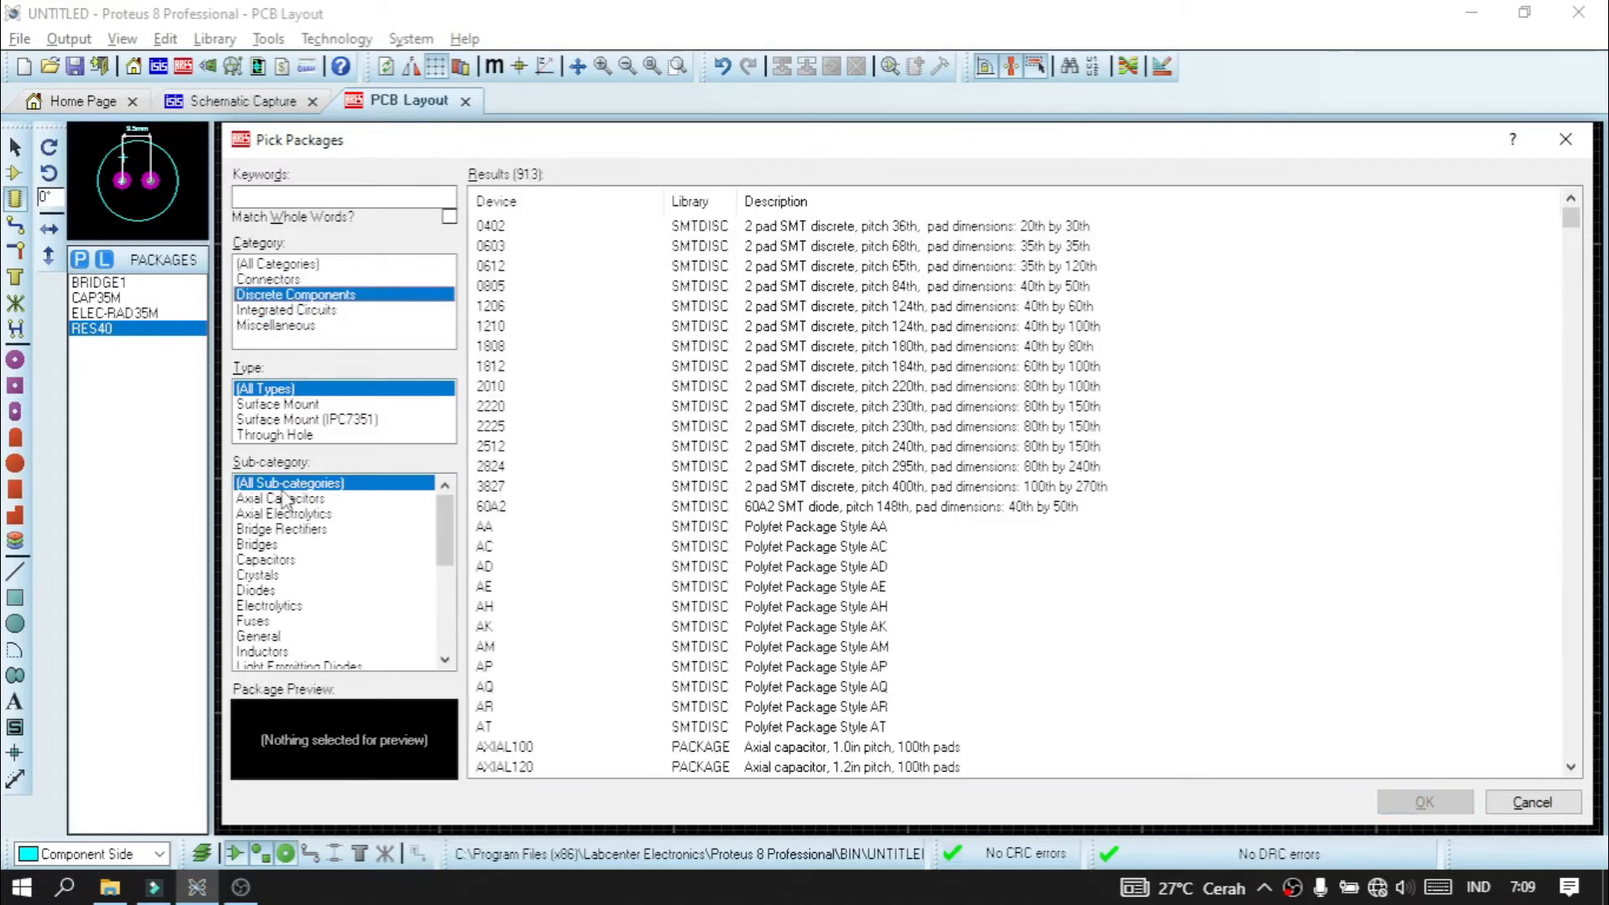
pyautogui.click(266, 559)
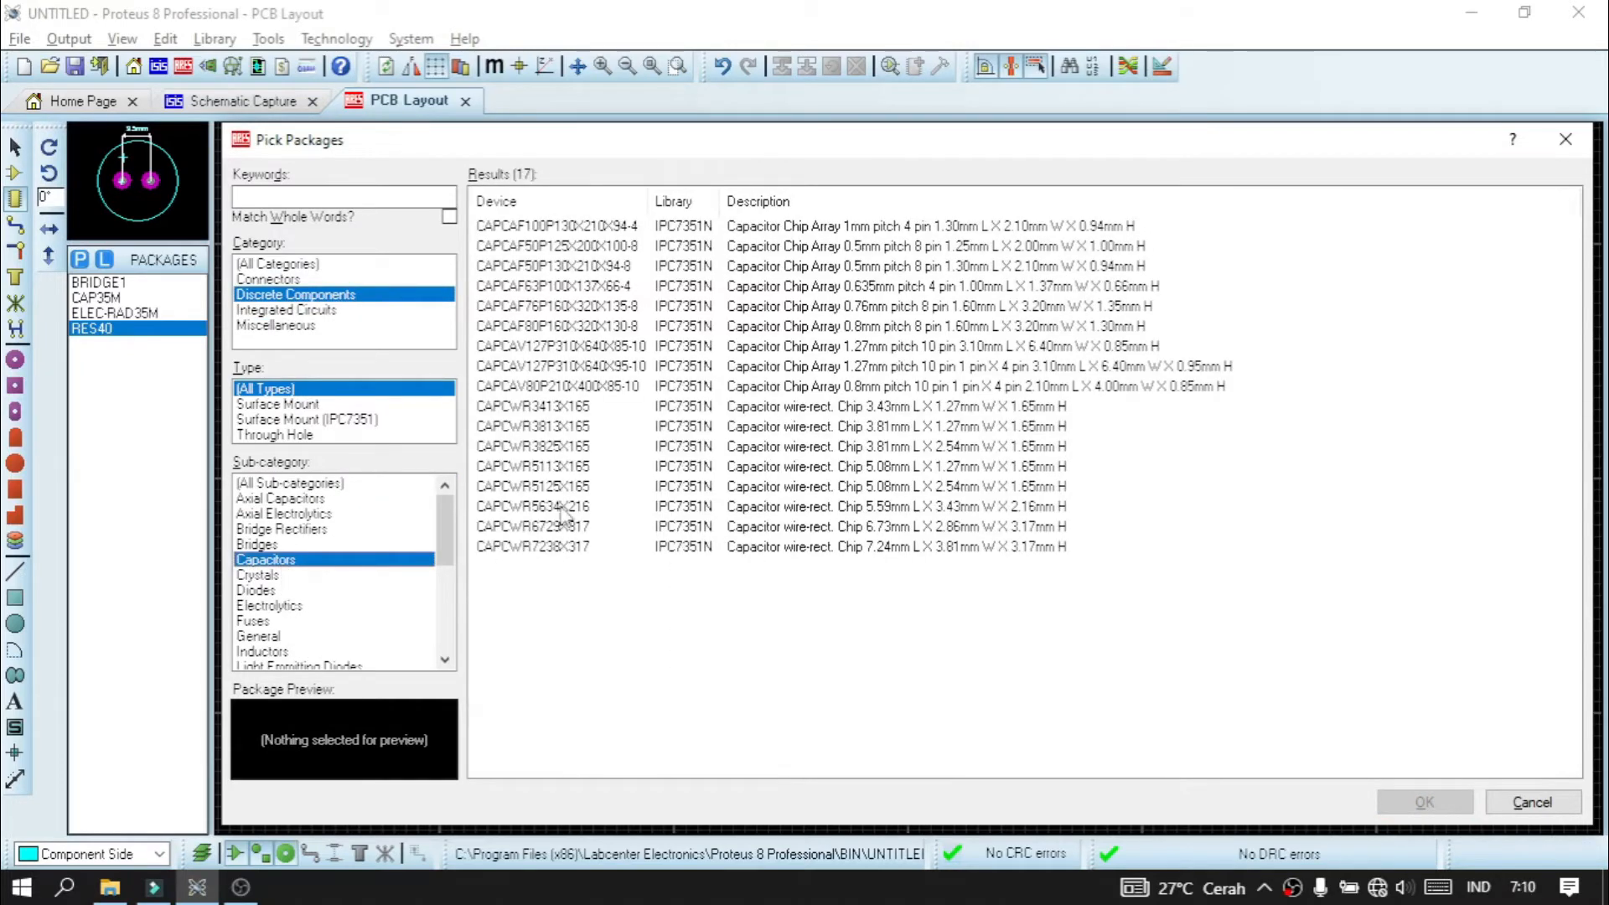
pyautogui.click(616, 486)
pyautogui.scroll(-2, 291, 614)
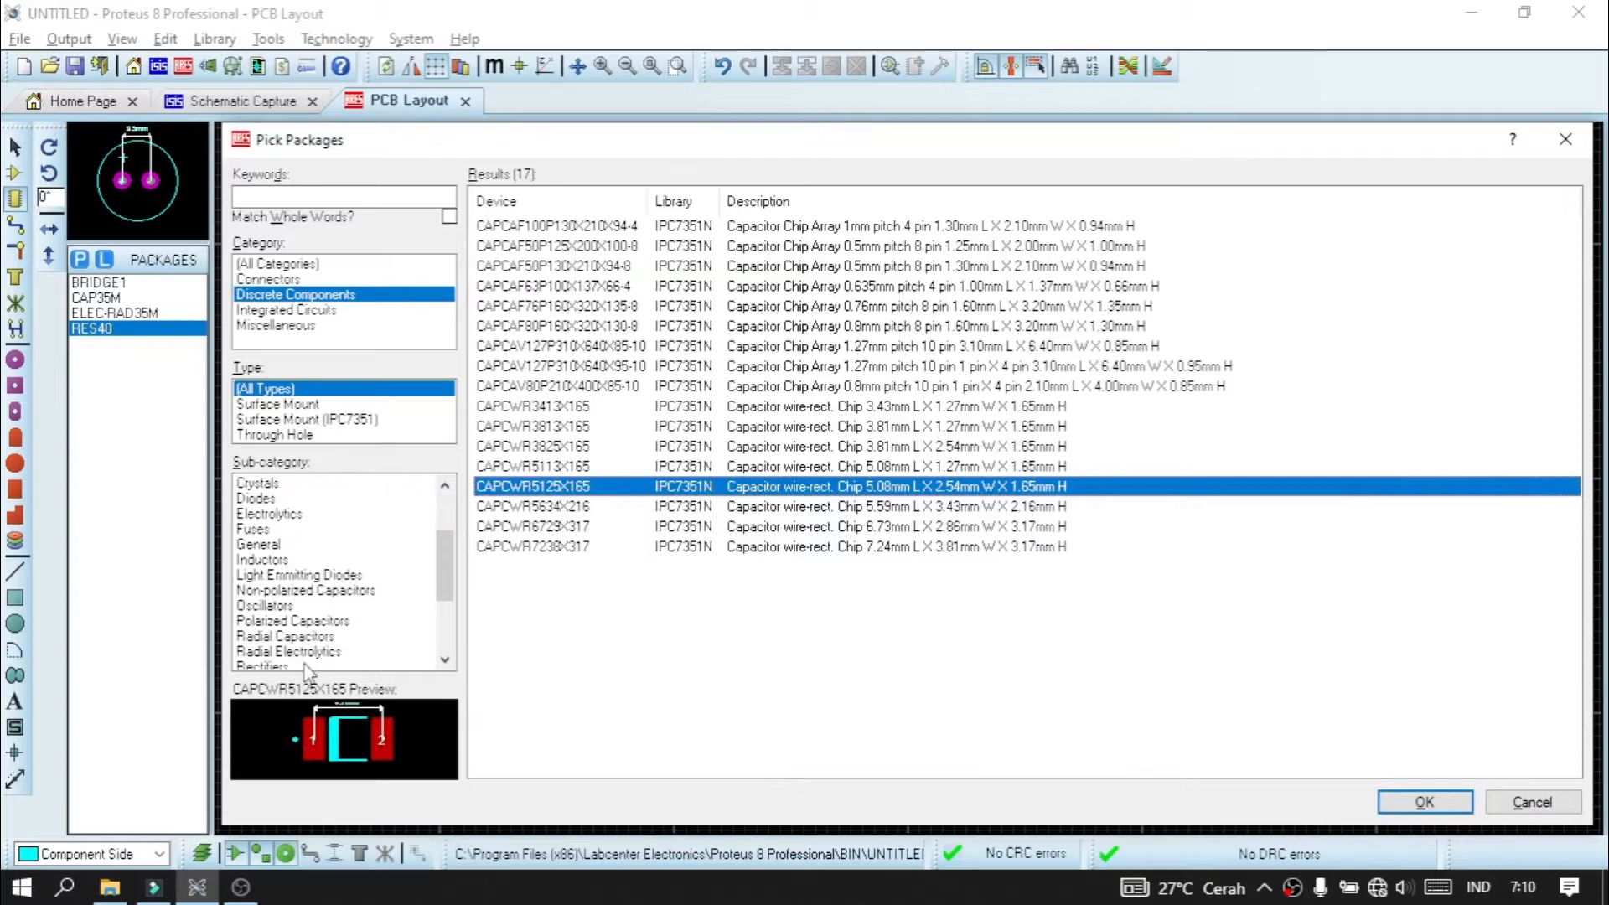
pyautogui.click(289, 620)
pyautogui.click(602, 549)
pyautogui.click(328, 652)
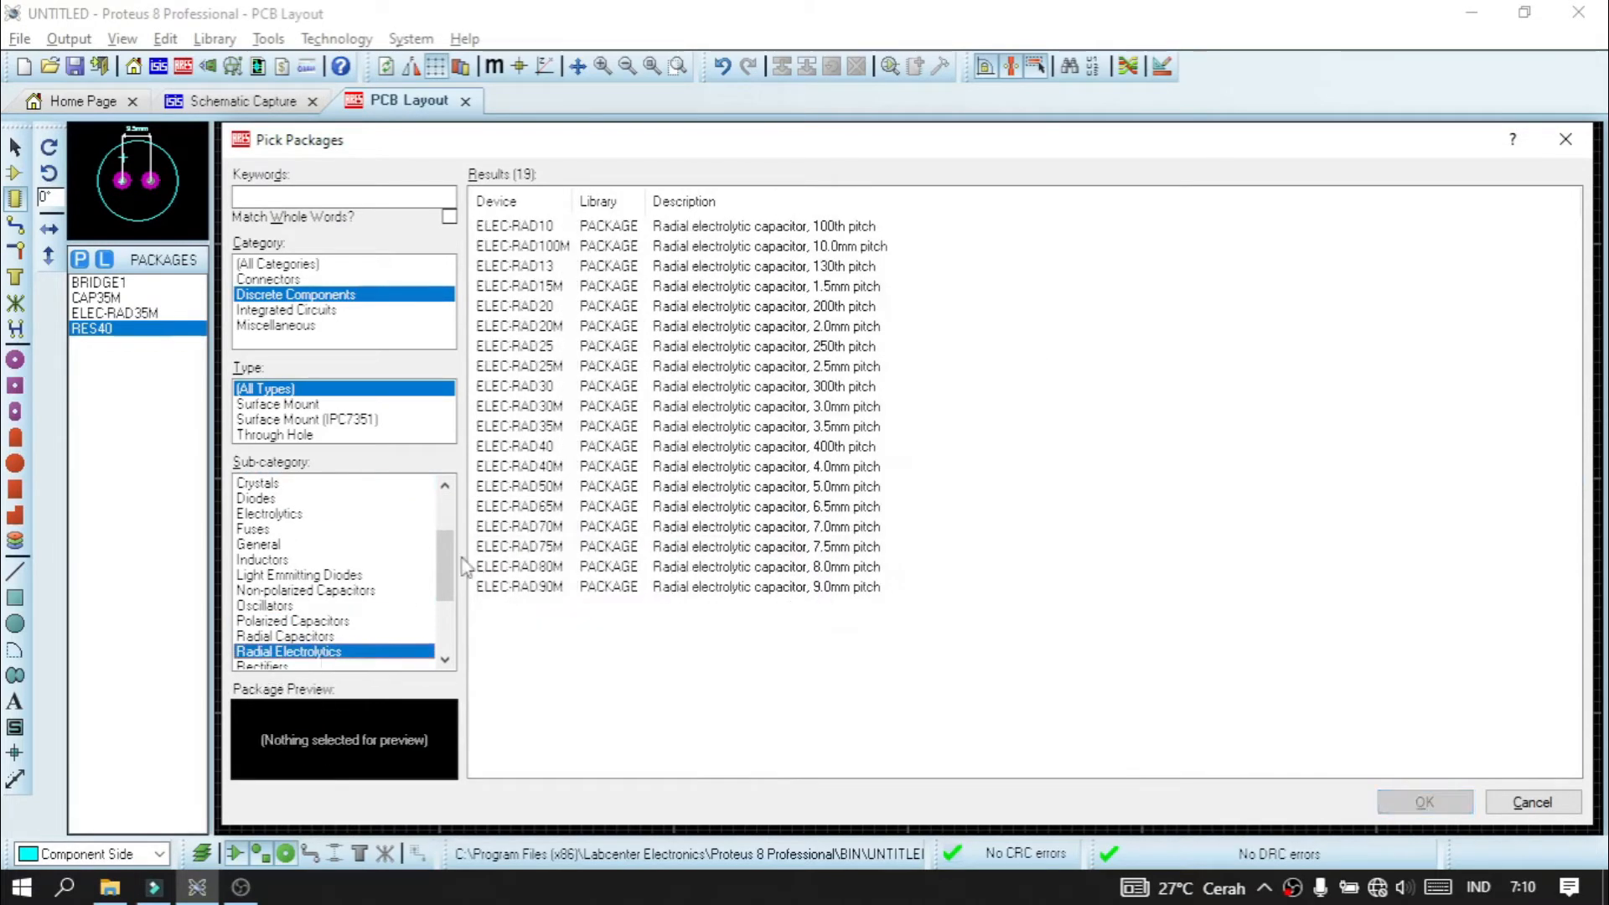
pyautogui.click(546, 508)
pyautogui.click(584, 465)
pyautogui.click(592, 426)
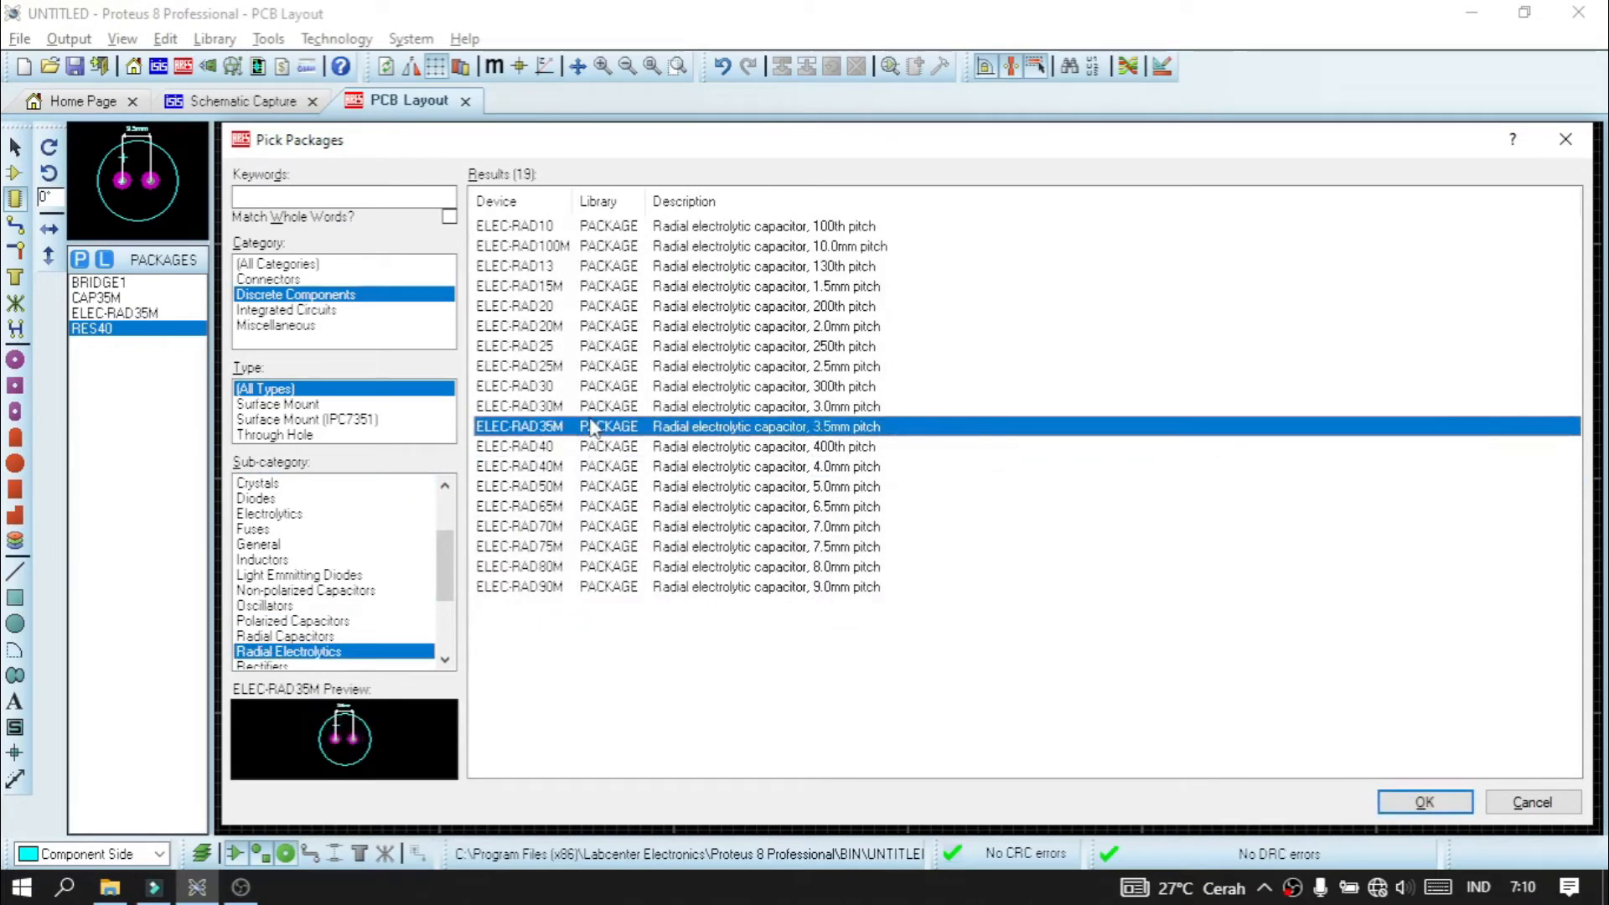
# - Examine the General, Non-polarized Capacitors, Diodes and Electrolytics sub-categories of Discrete Components for a suitable LED package
pyautogui.click(295, 577)
pyautogui.click(272, 545)
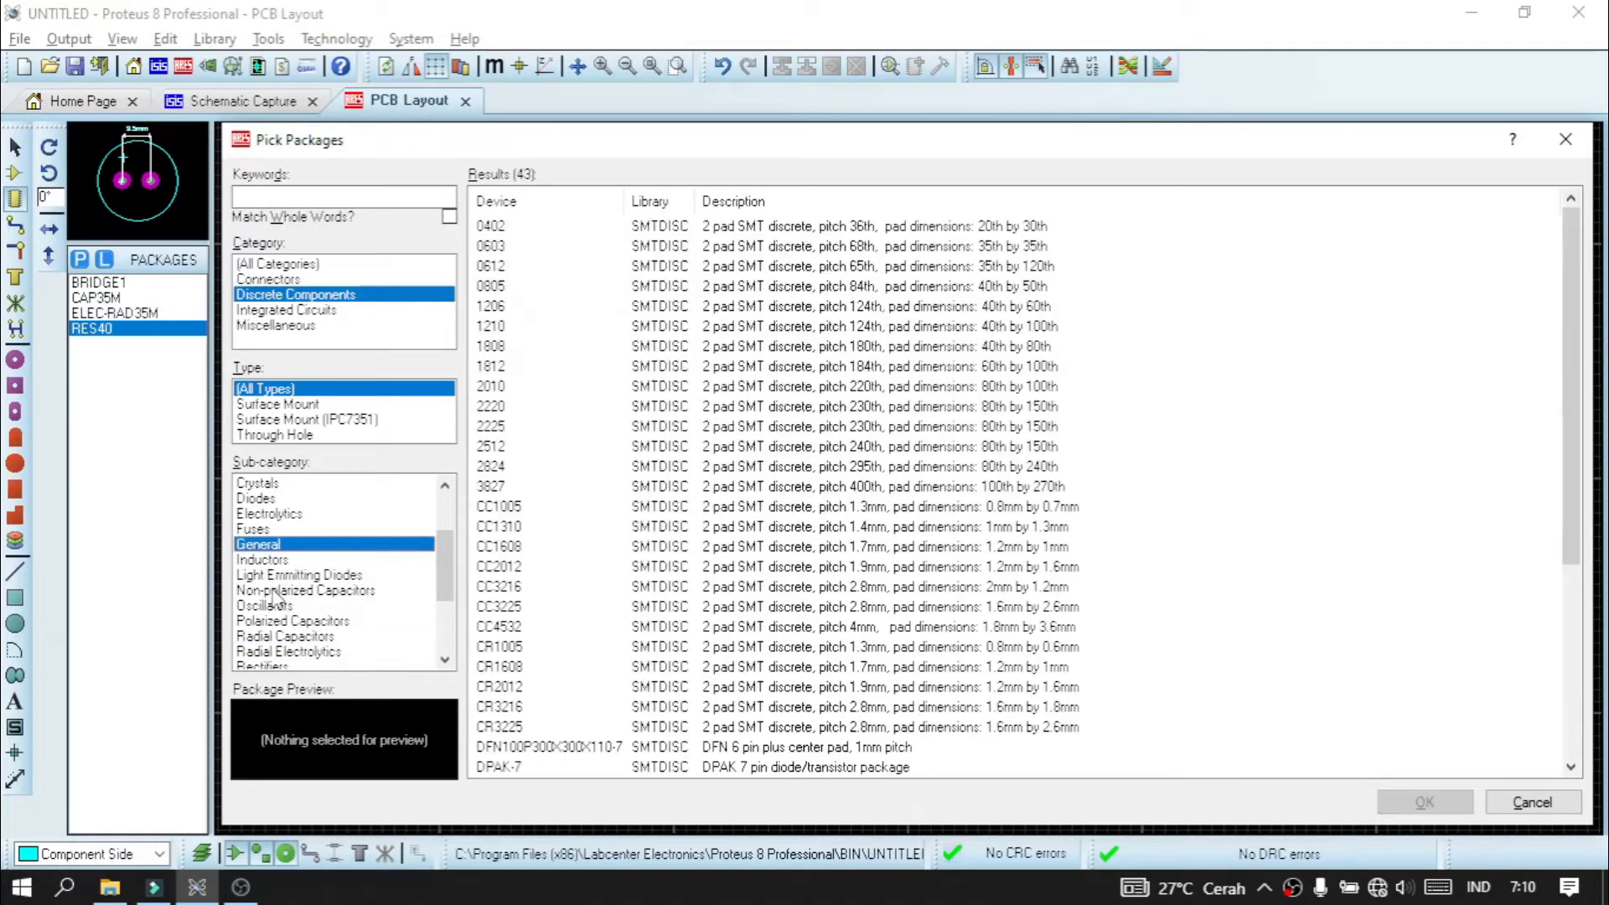
pyautogui.scroll(-2, 276, 603)
pyautogui.scroll(3, 284, 646)
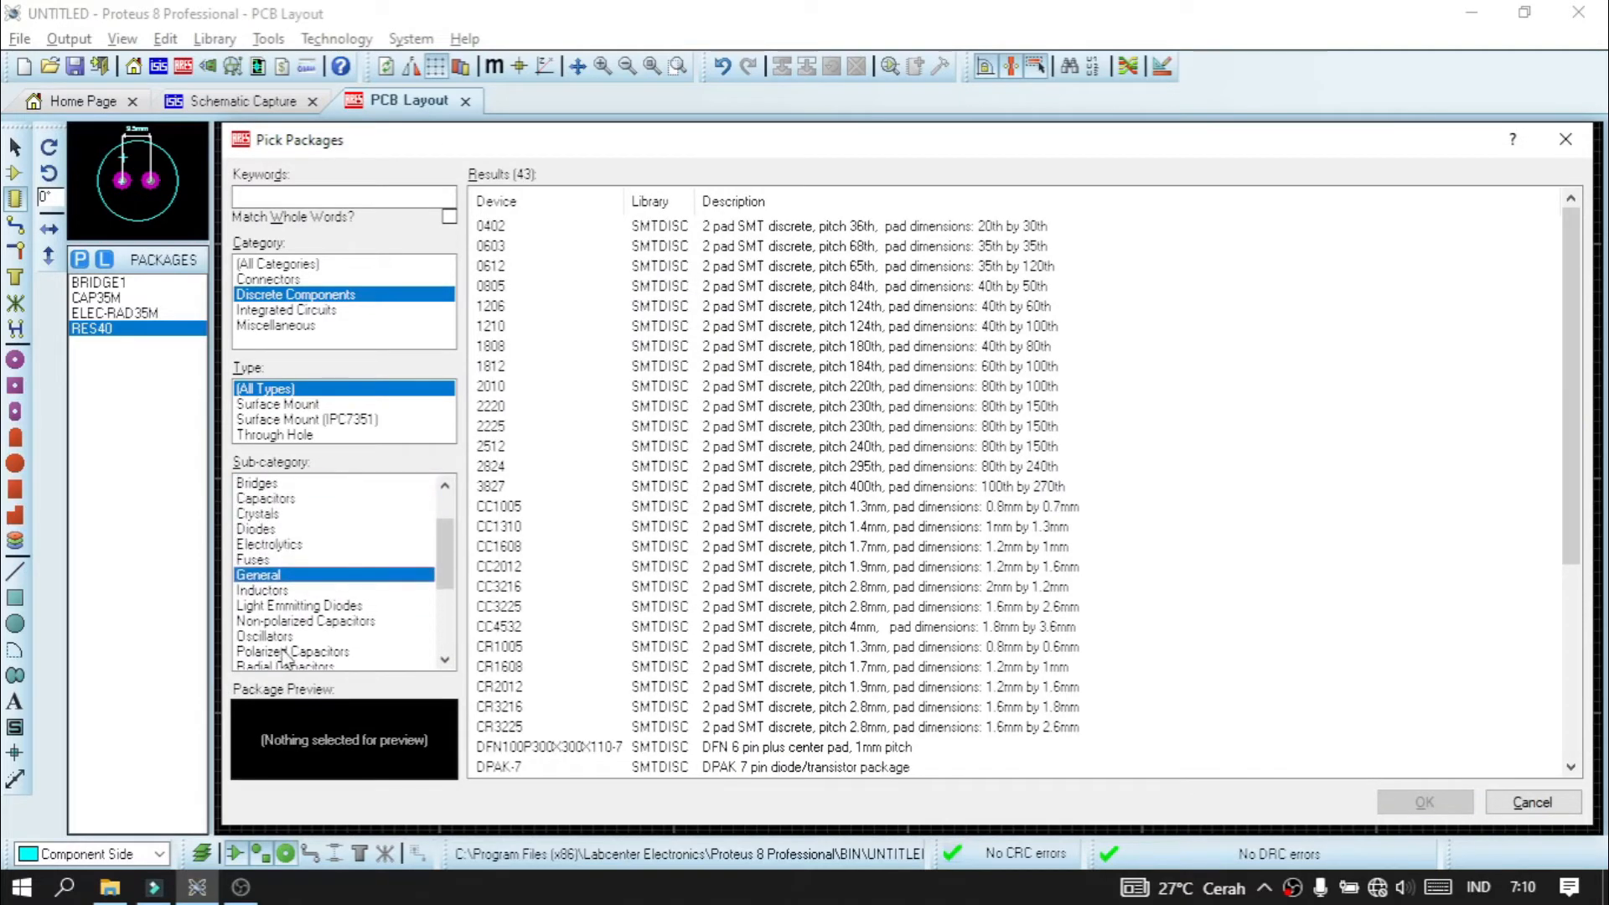
pyautogui.scroll(-2, 260, 587)
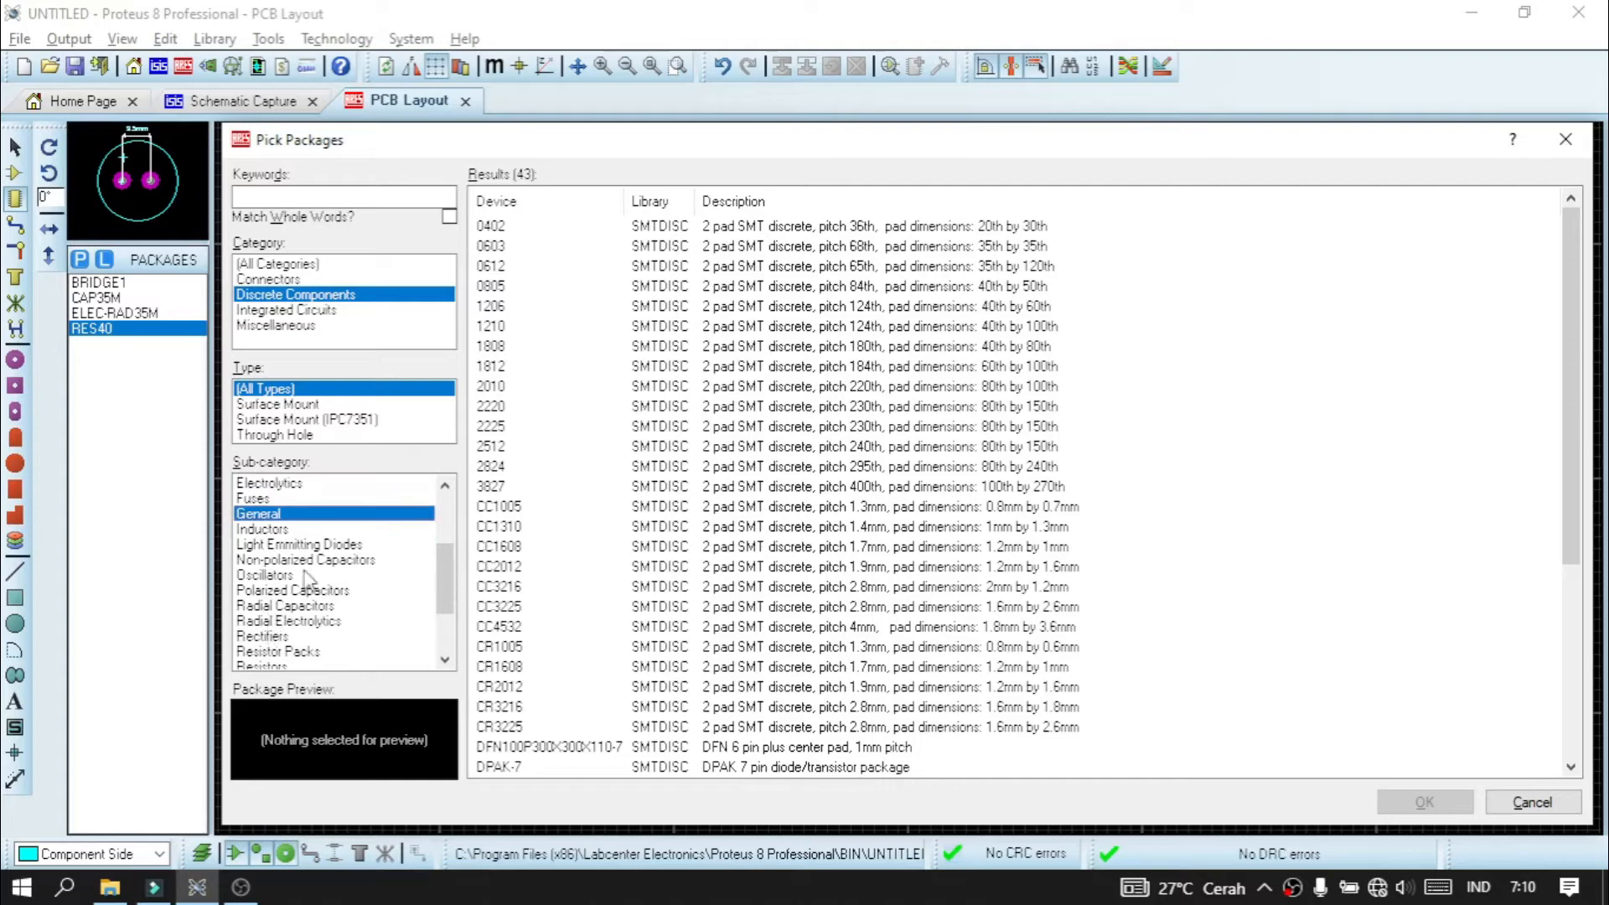
pyautogui.click(312, 560)
pyautogui.click(569, 527)
pyautogui.click(649, 588)
pyautogui.scroll(-2, 336, 598)
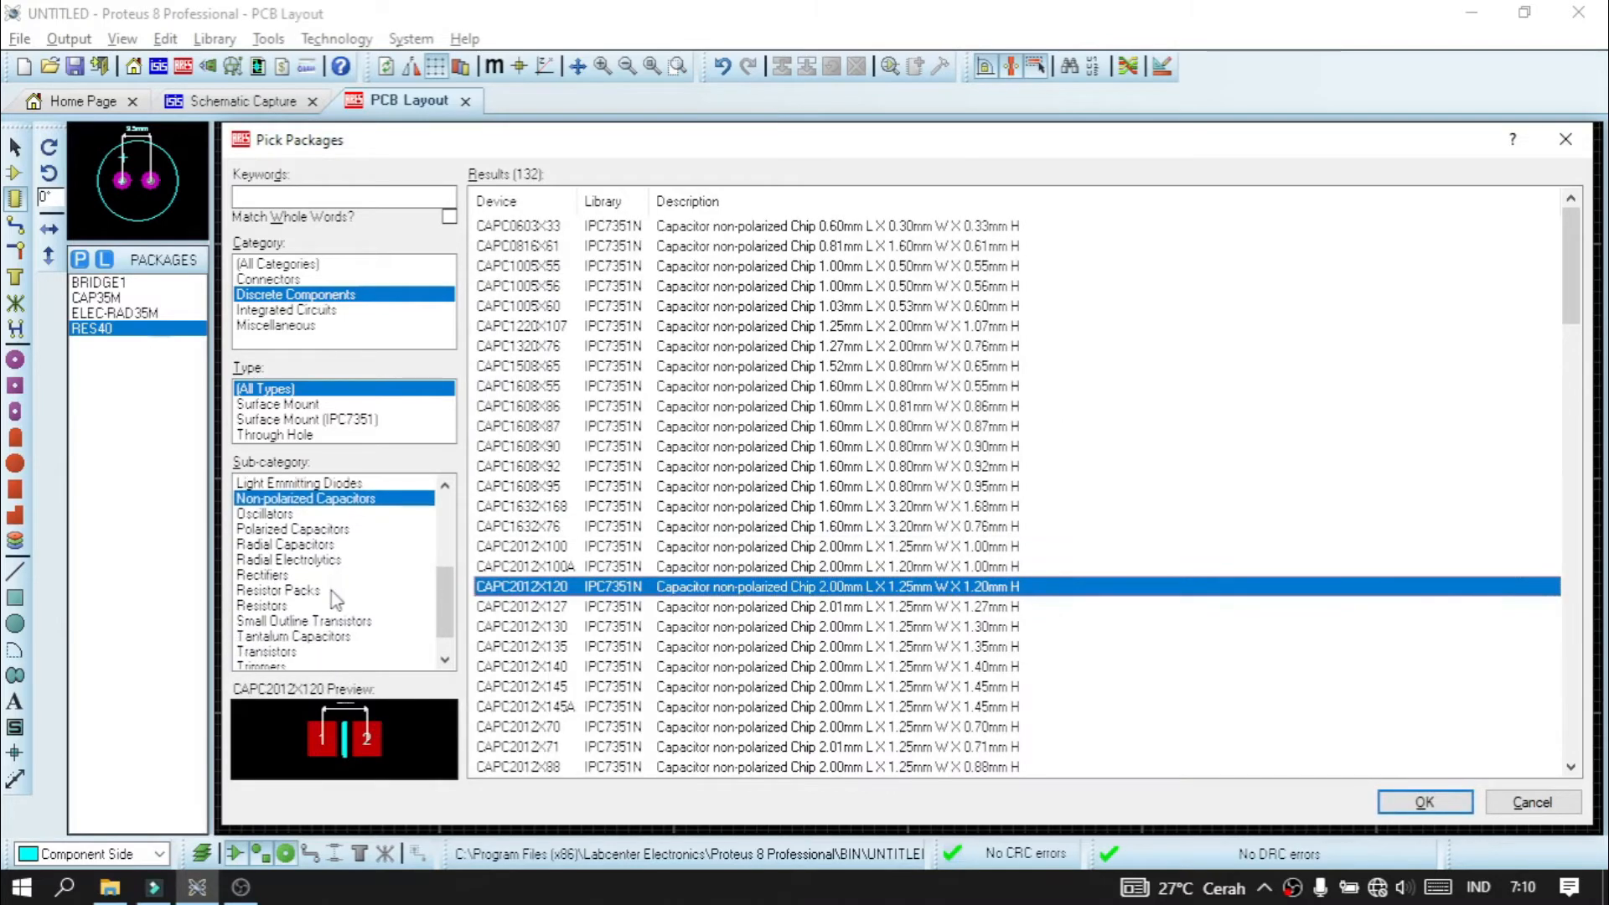
pyautogui.scroll(3, 318, 587)
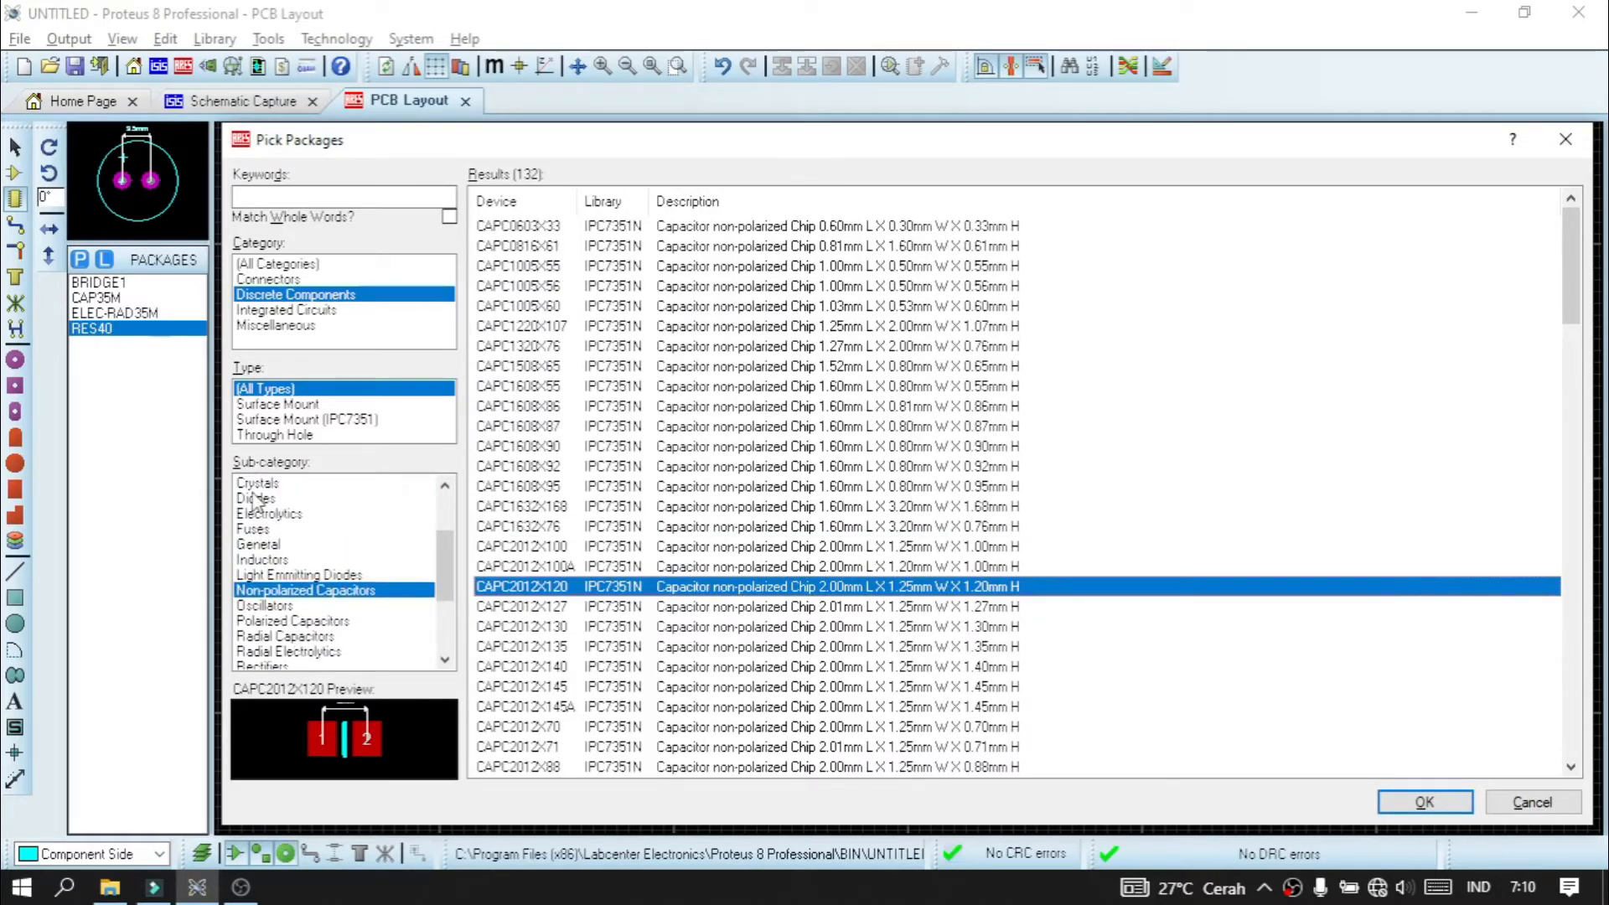
pyautogui.click(256, 499)
pyautogui.click(256, 513)
pyautogui.click(260, 545)
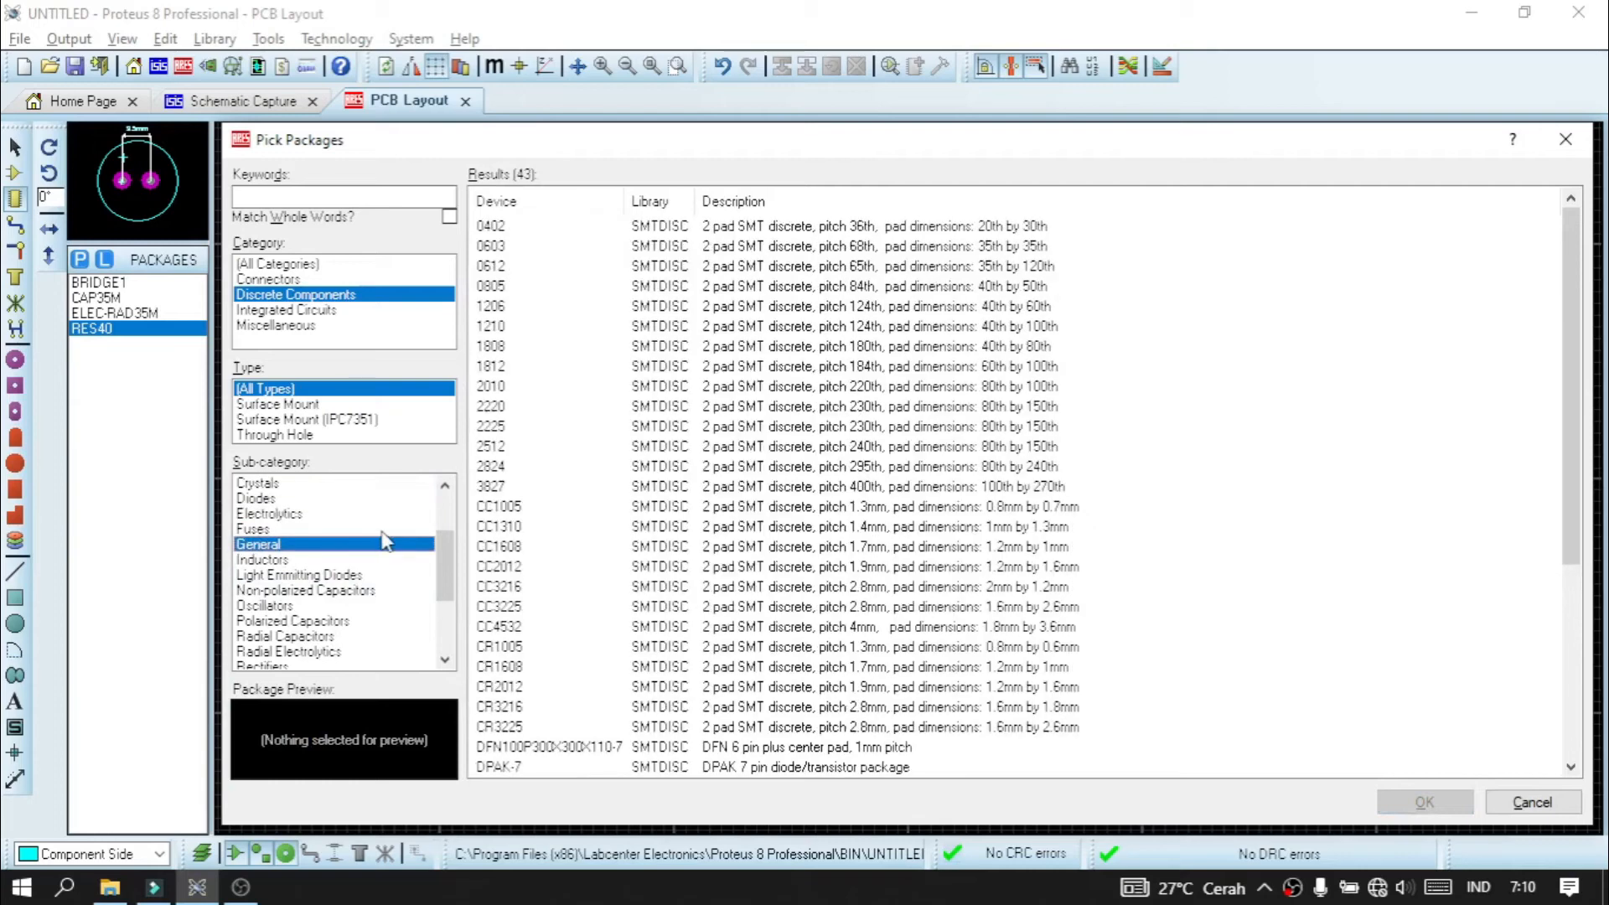
pyautogui.scroll(2, 423, 484)
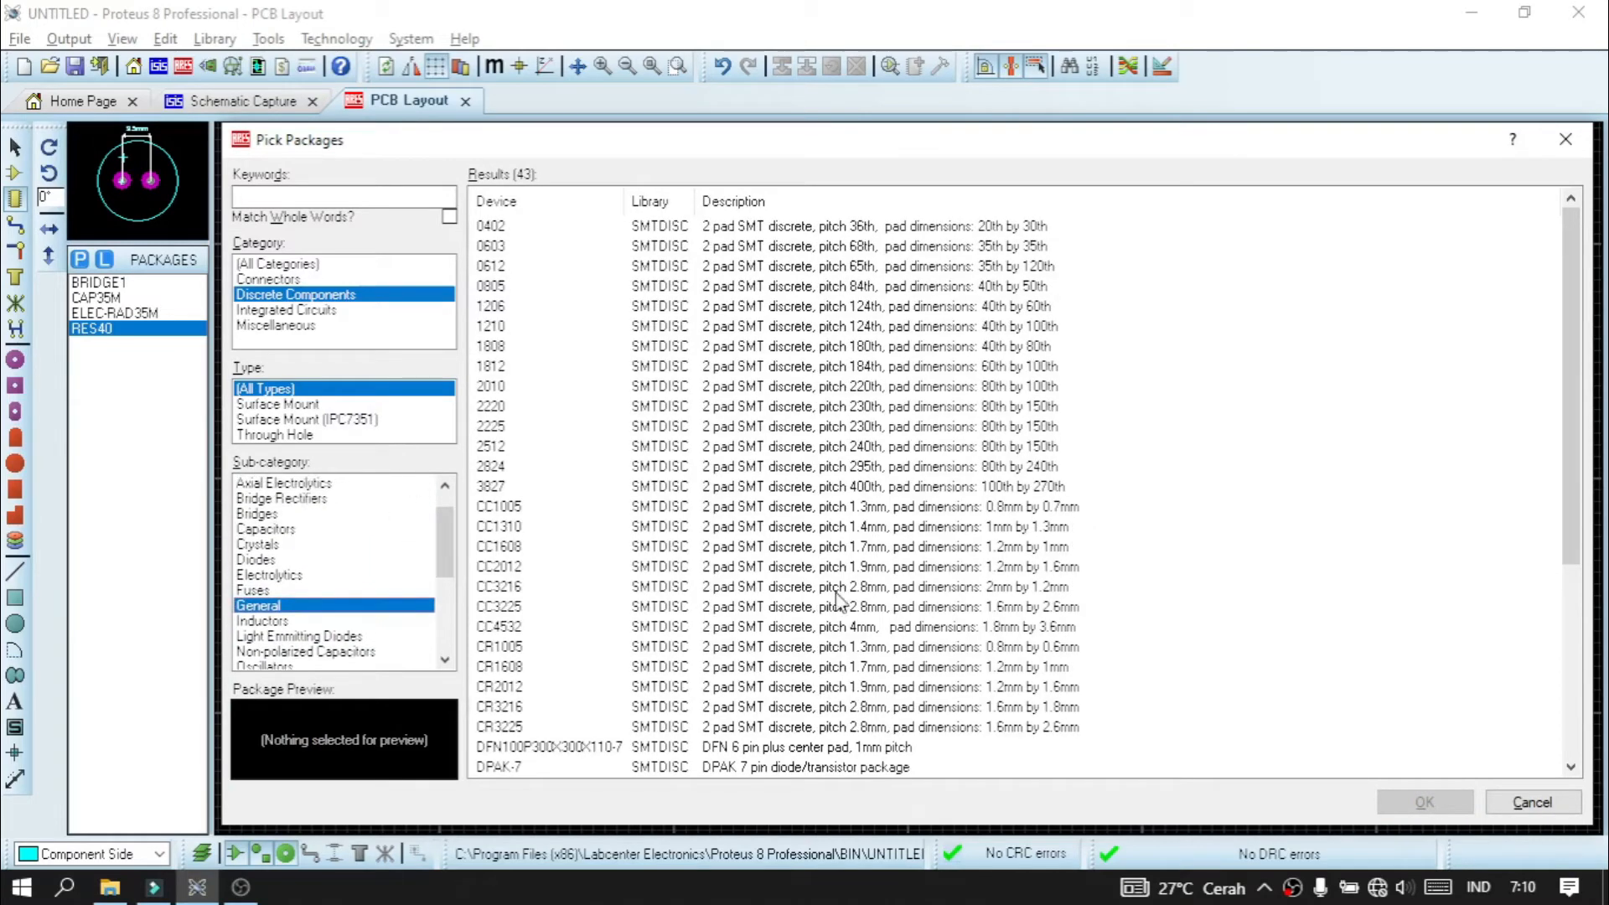
# - Add the LED package from the LEDs sub-category of Miscellaneous to the package list and close the package picker
pyautogui.click(285, 326)
pyautogui.click(267, 544)
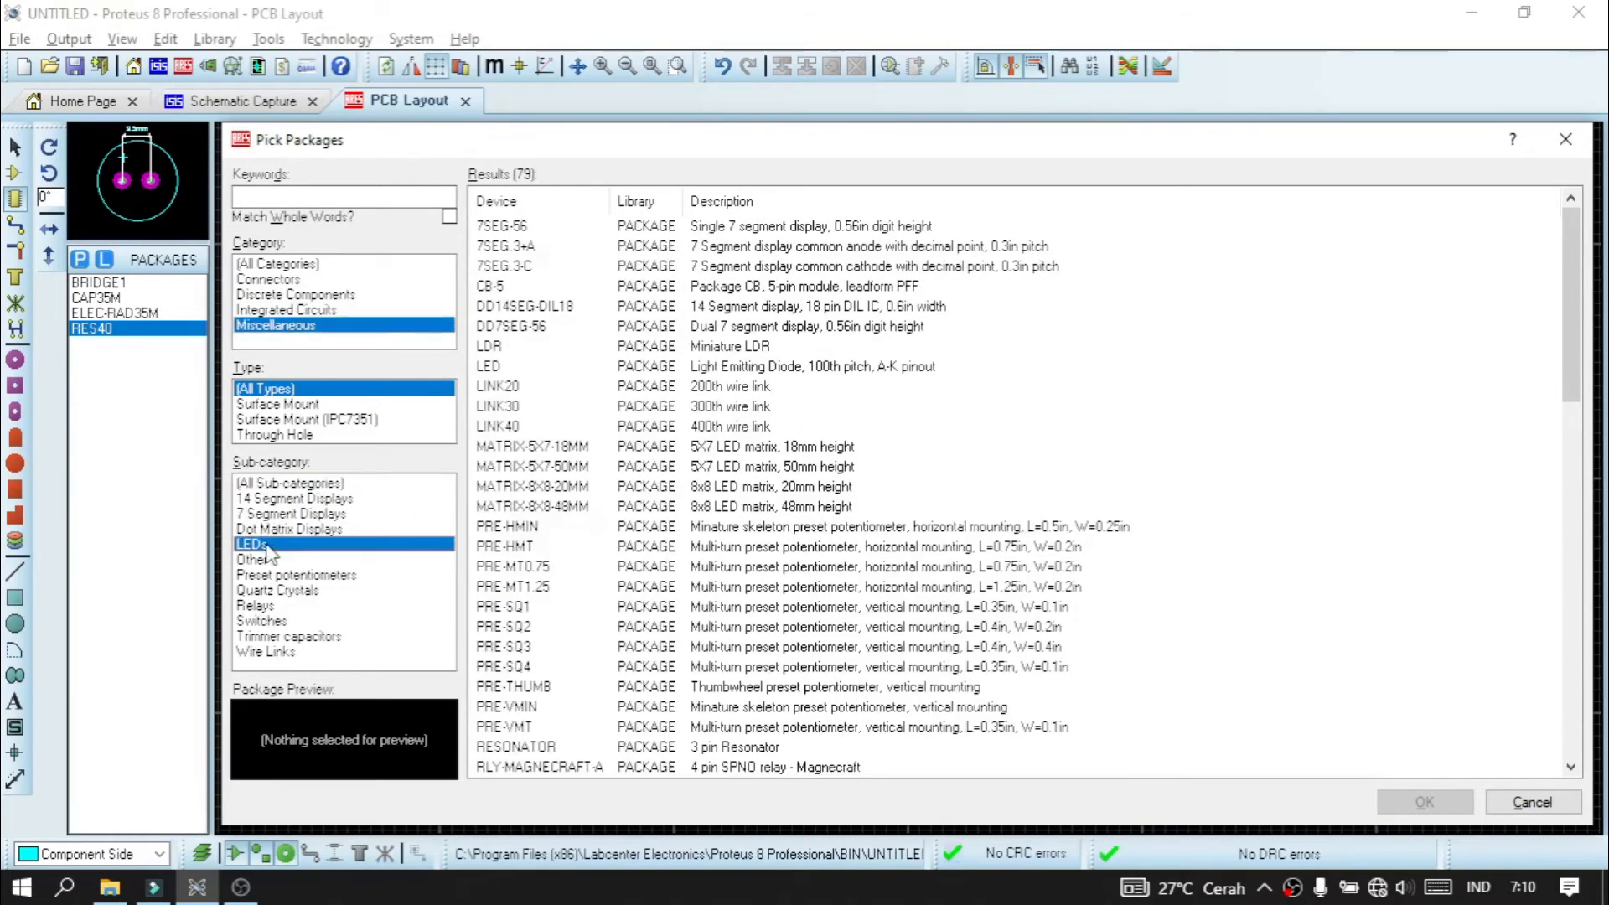
pyautogui.click(590, 230)
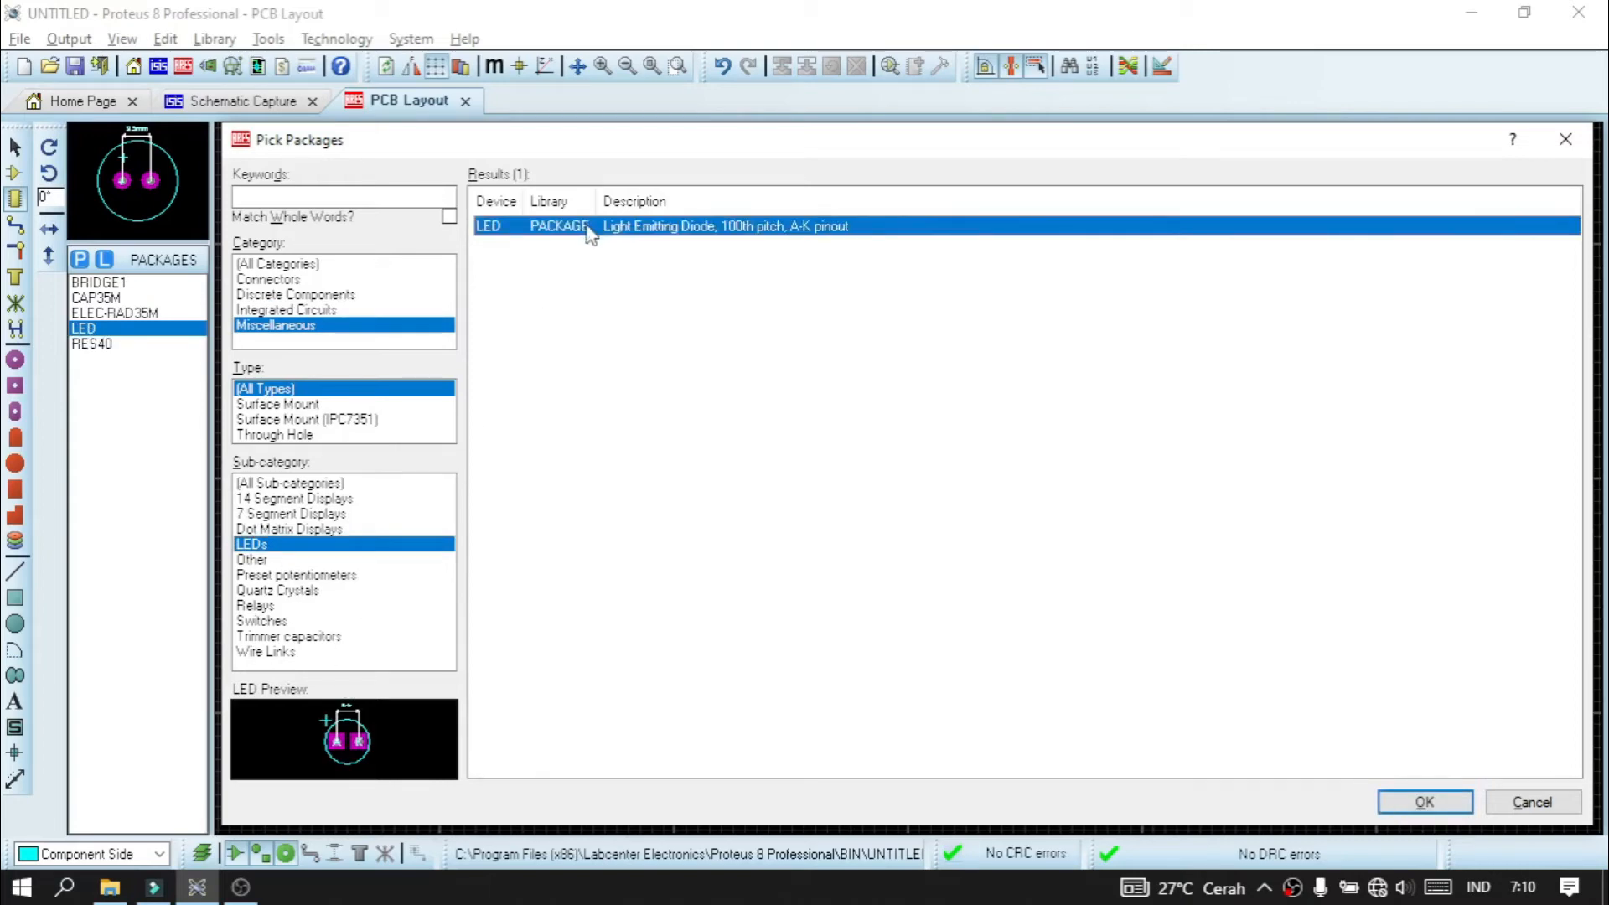
pyautogui.click(1462, 808)
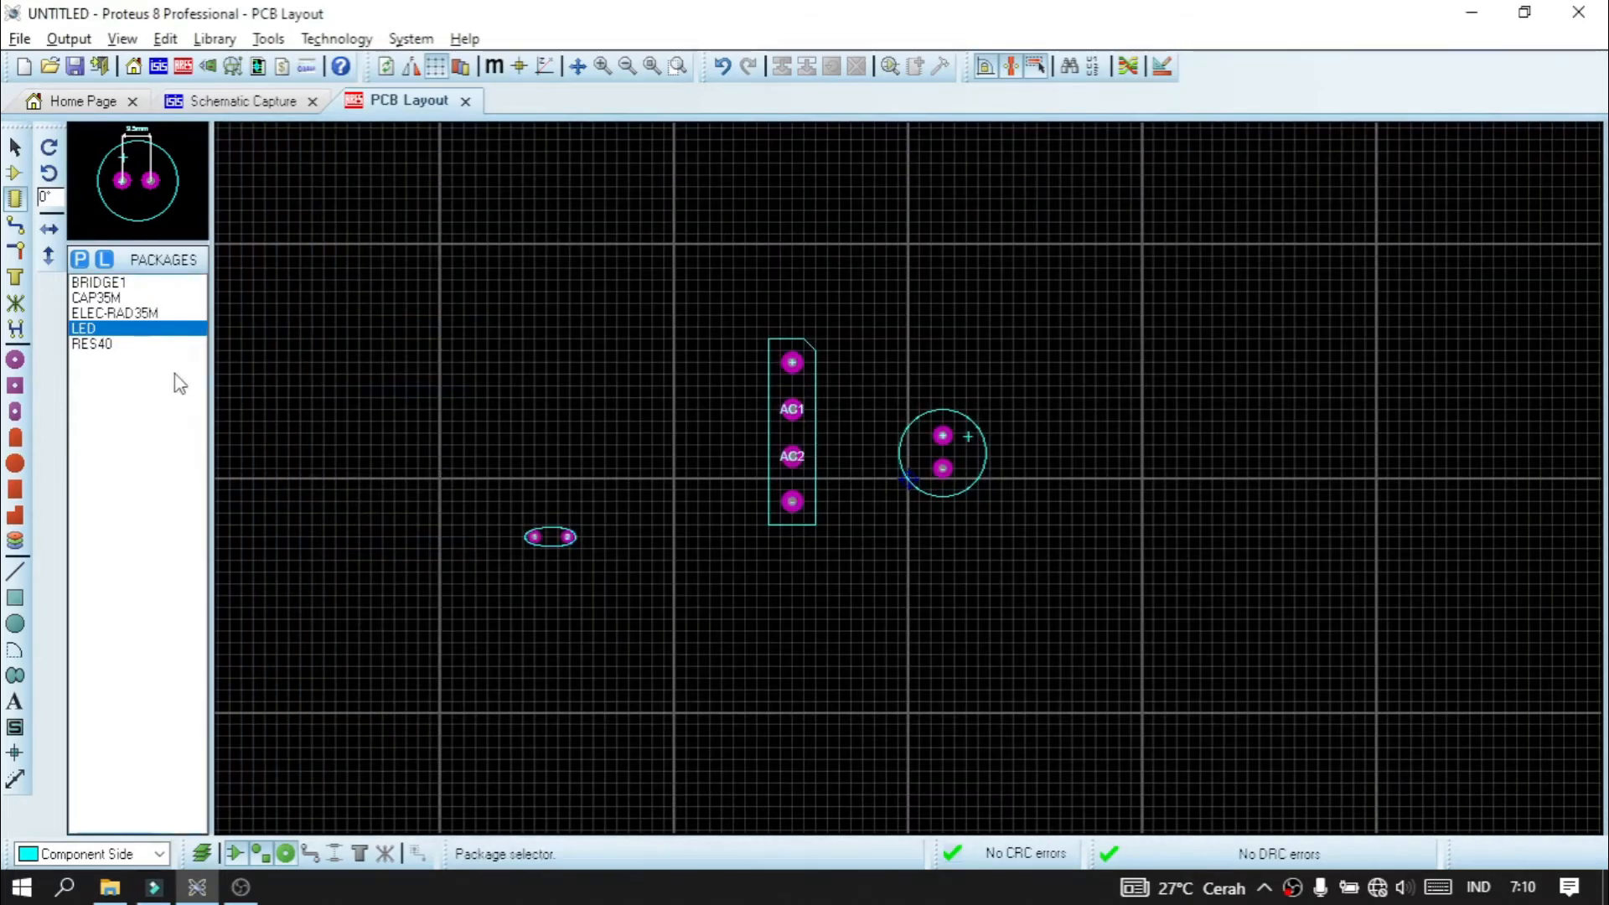
# - Place two RES40 resistor packages, one just below the small CAP35M capacitor and one vertically aligned well above it
pyautogui.click(92, 343)
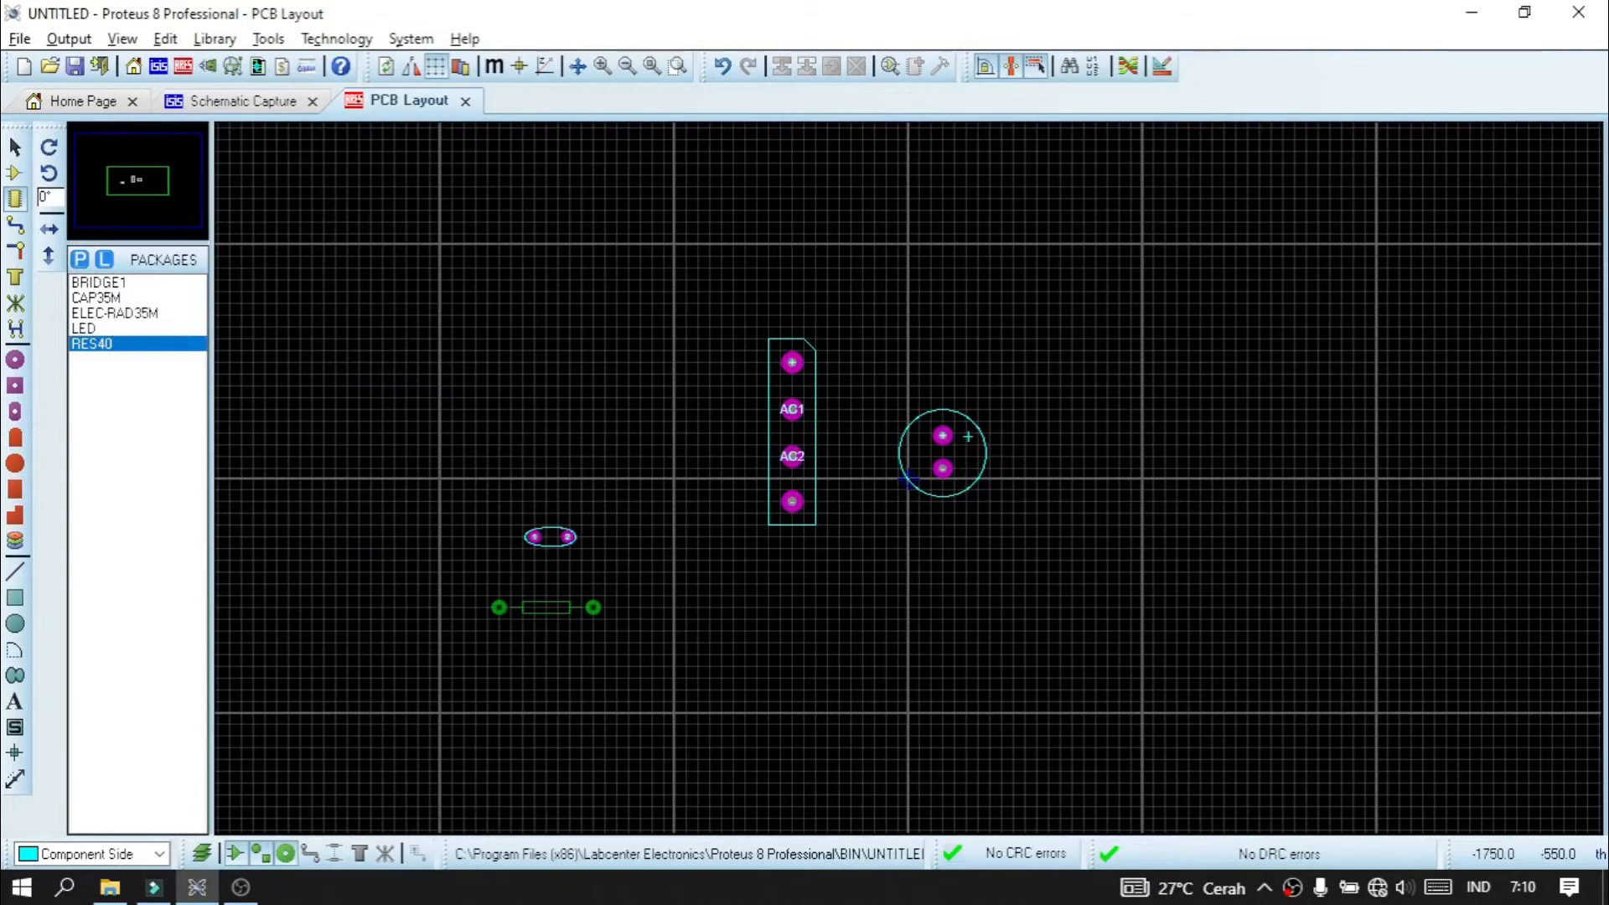
pyautogui.click(499, 607)
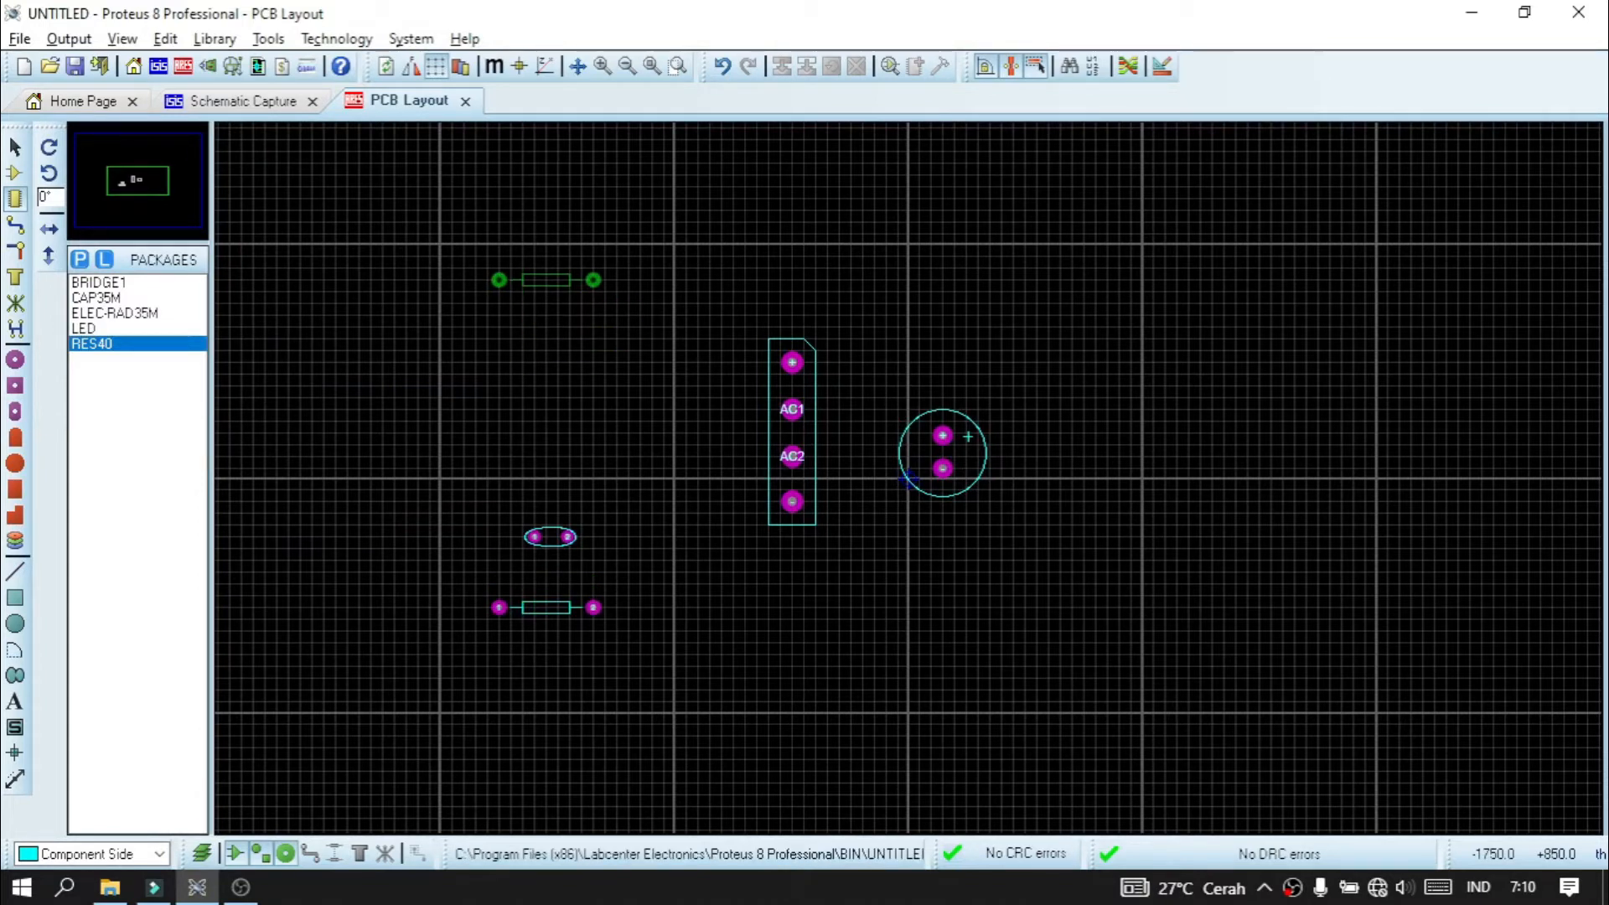
pyautogui.click(499, 280)
# - Place five LED packages in an evenly spaced horizontal row above and to the right of the electrolytic capacitor
pyautogui.click(93, 329)
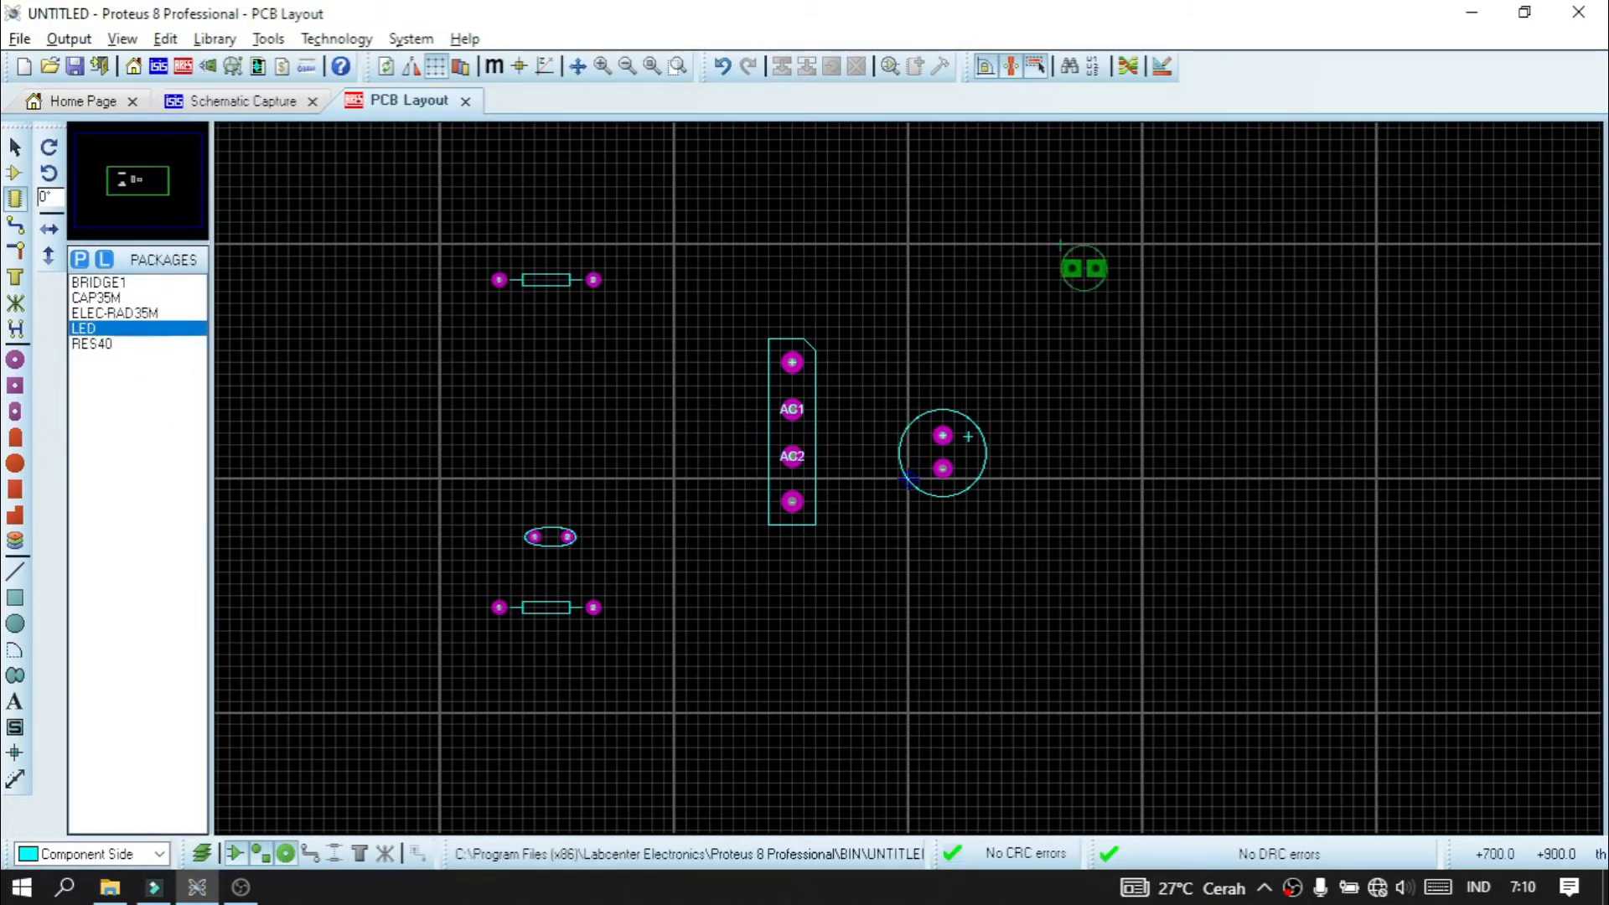
pyautogui.click(1083, 268)
pyautogui.click(1153, 268)
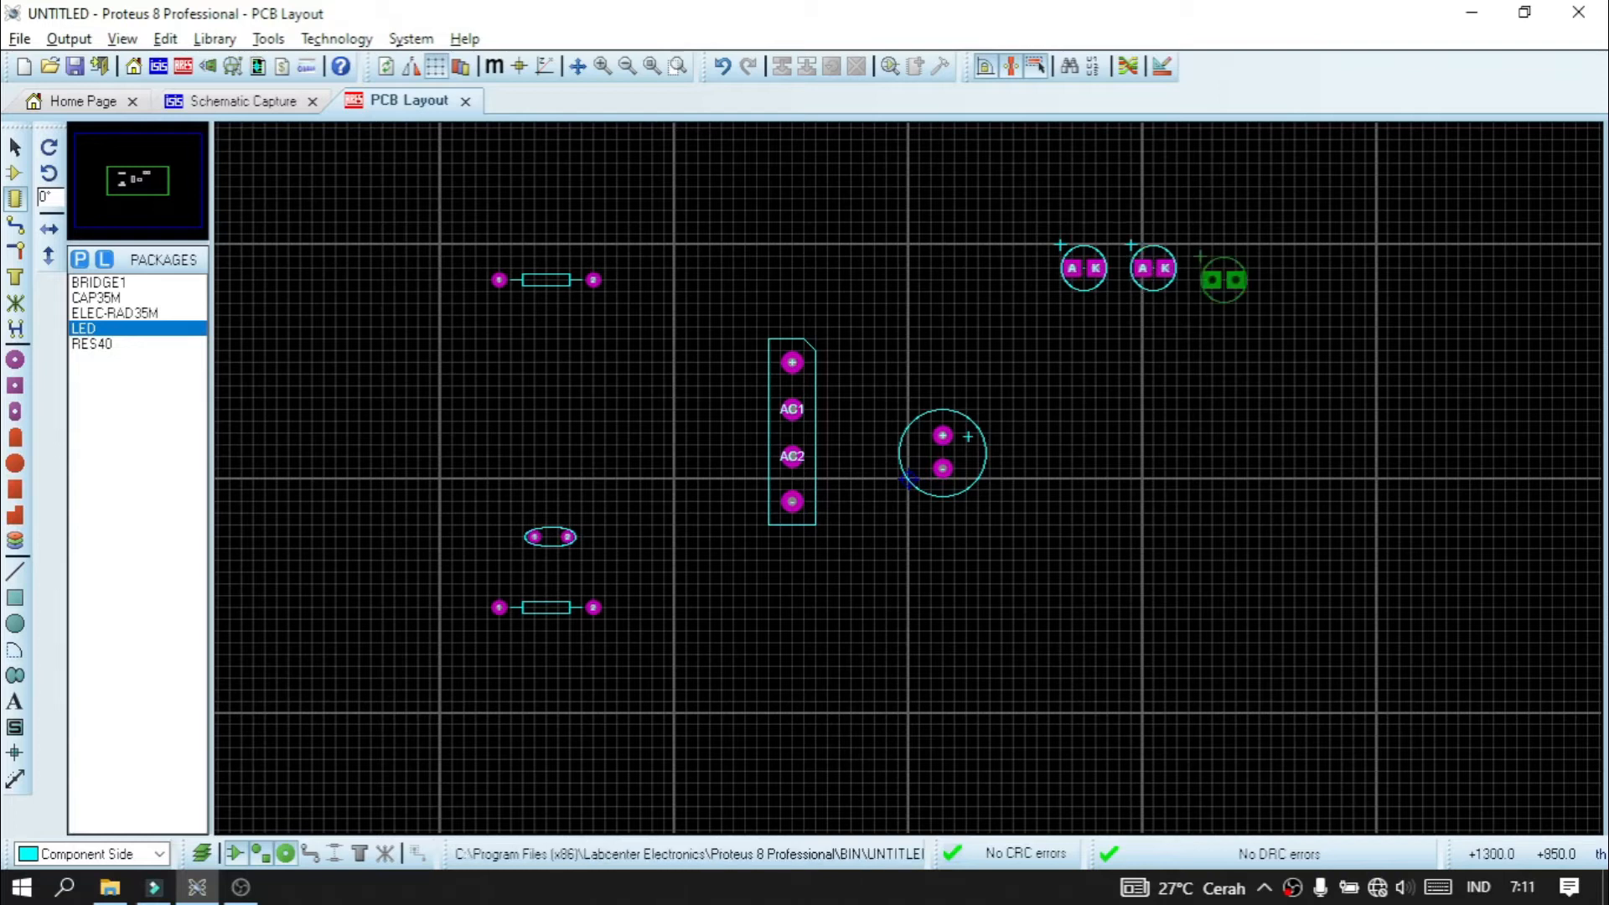
pyautogui.click(1223, 269)
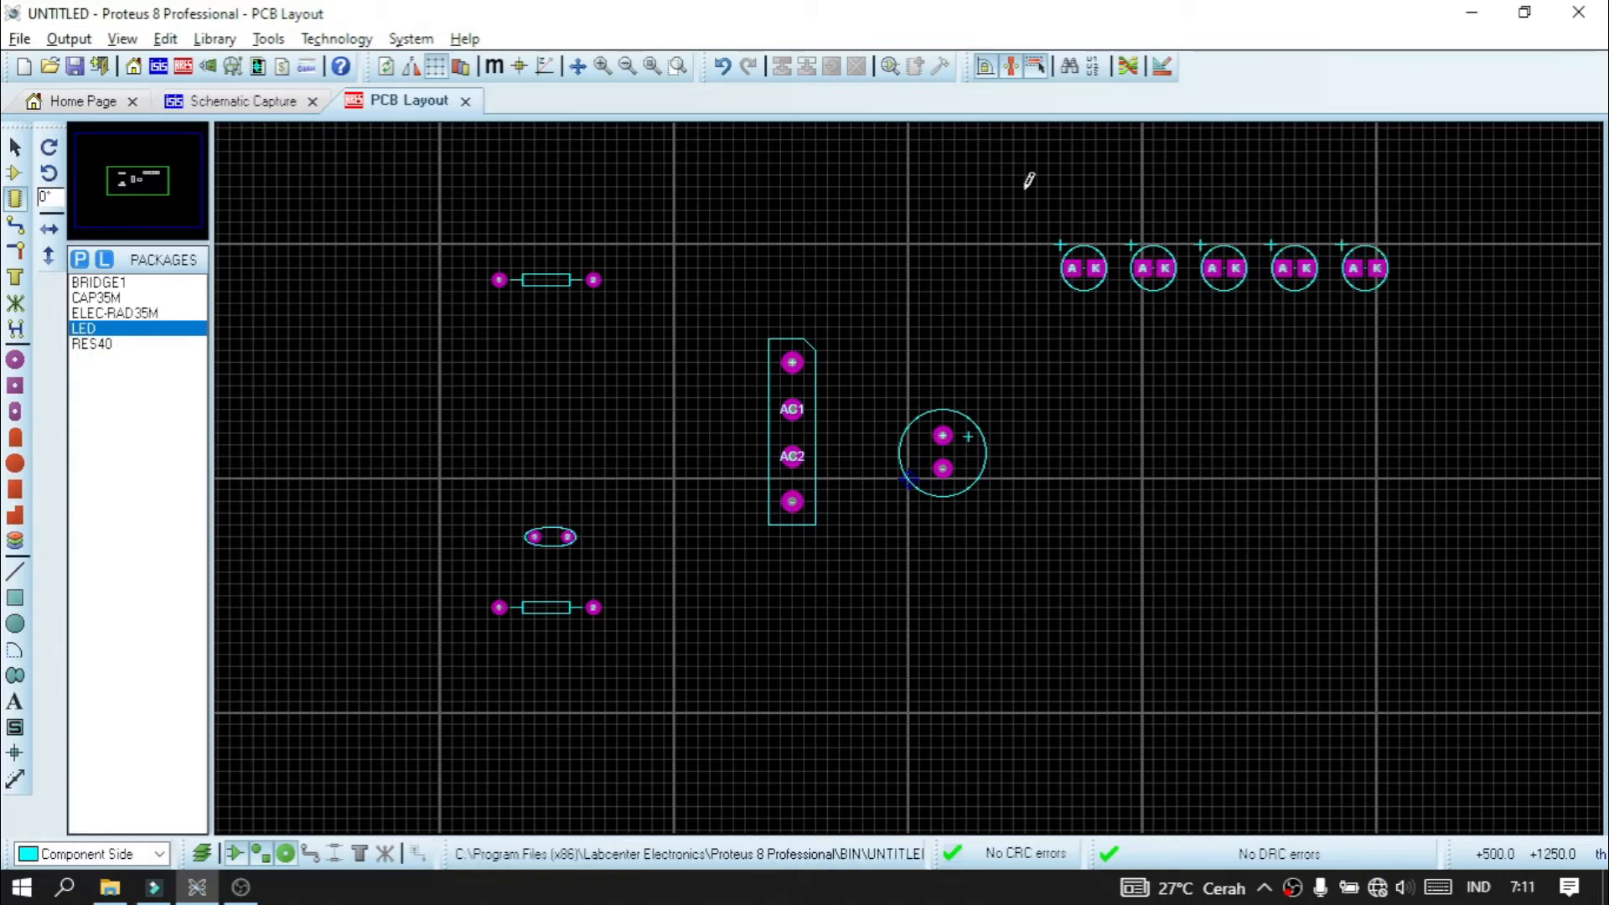
# - Route T25 traces on Bottom Copper from each LED's cathode to the next LED's anode, joining the row of five in series
pyautogui.click(16, 225)
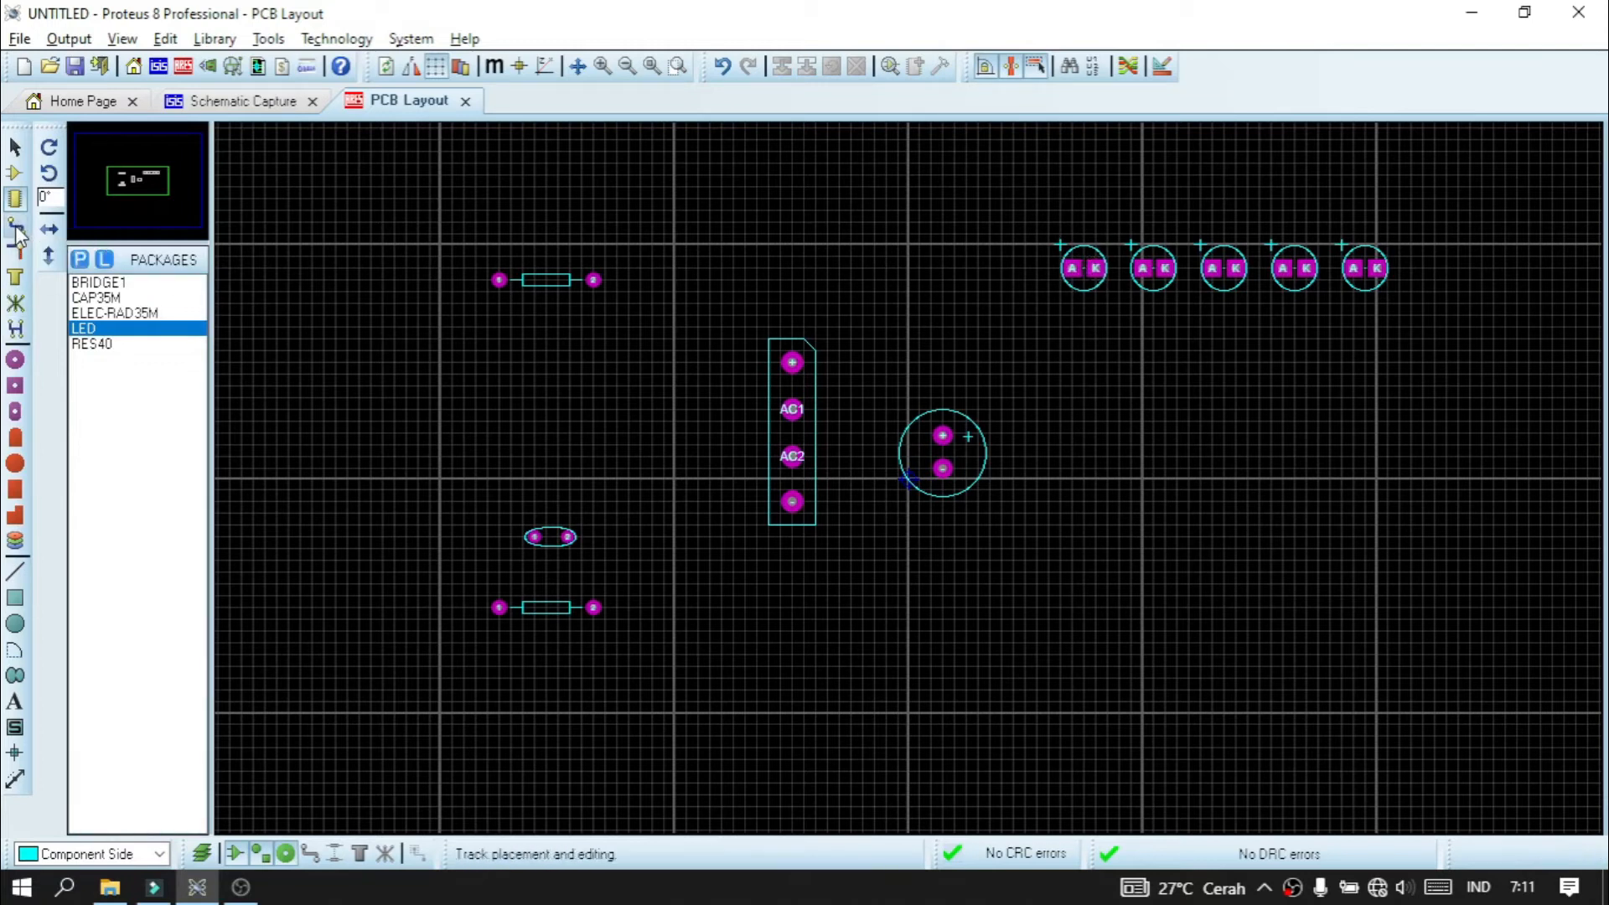
pyautogui.click(87, 404)
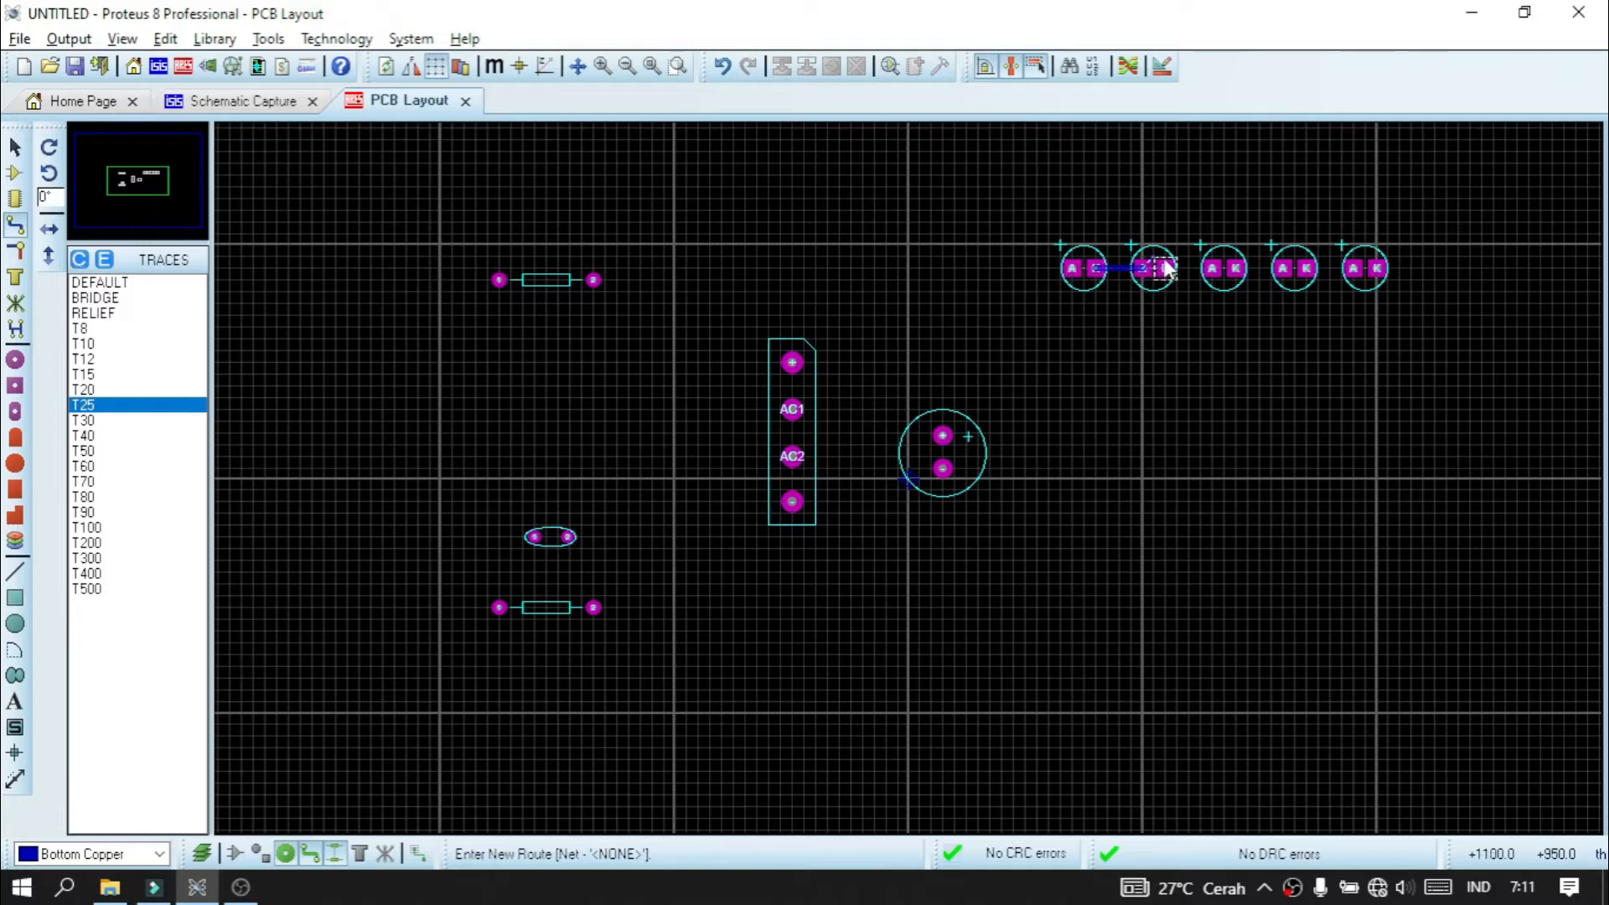
pyautogui.click(1166, 267)
pyautogui.click(1213, 268)
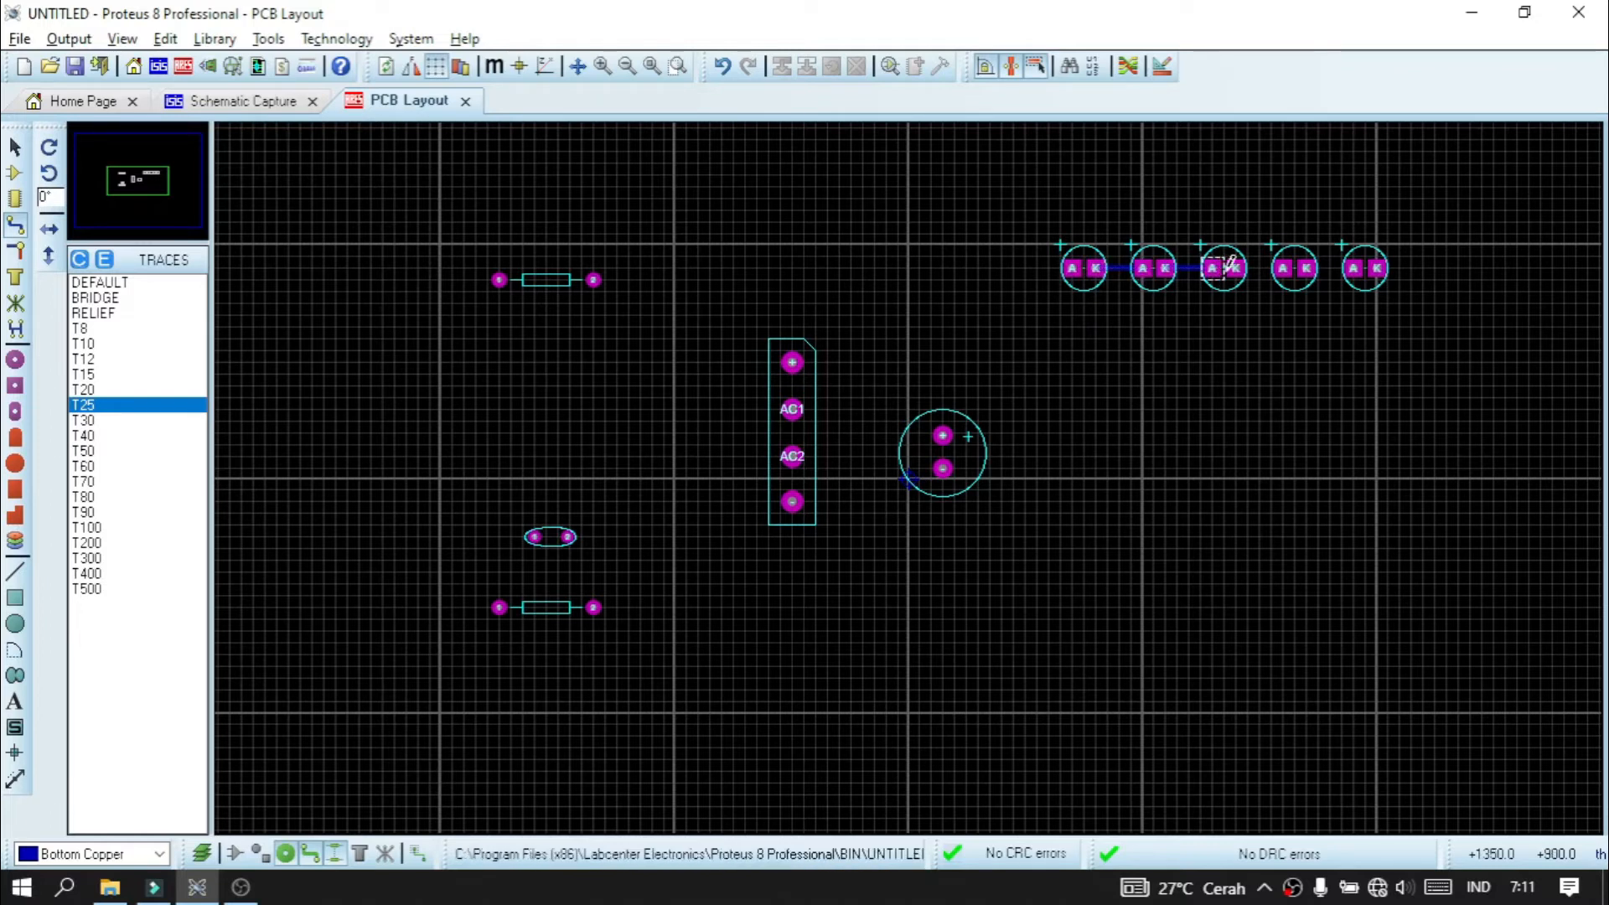
pyautogui.click(1235, 269)
pyautogui.click(1283, 268)
pyautogui.click(1306, 268)
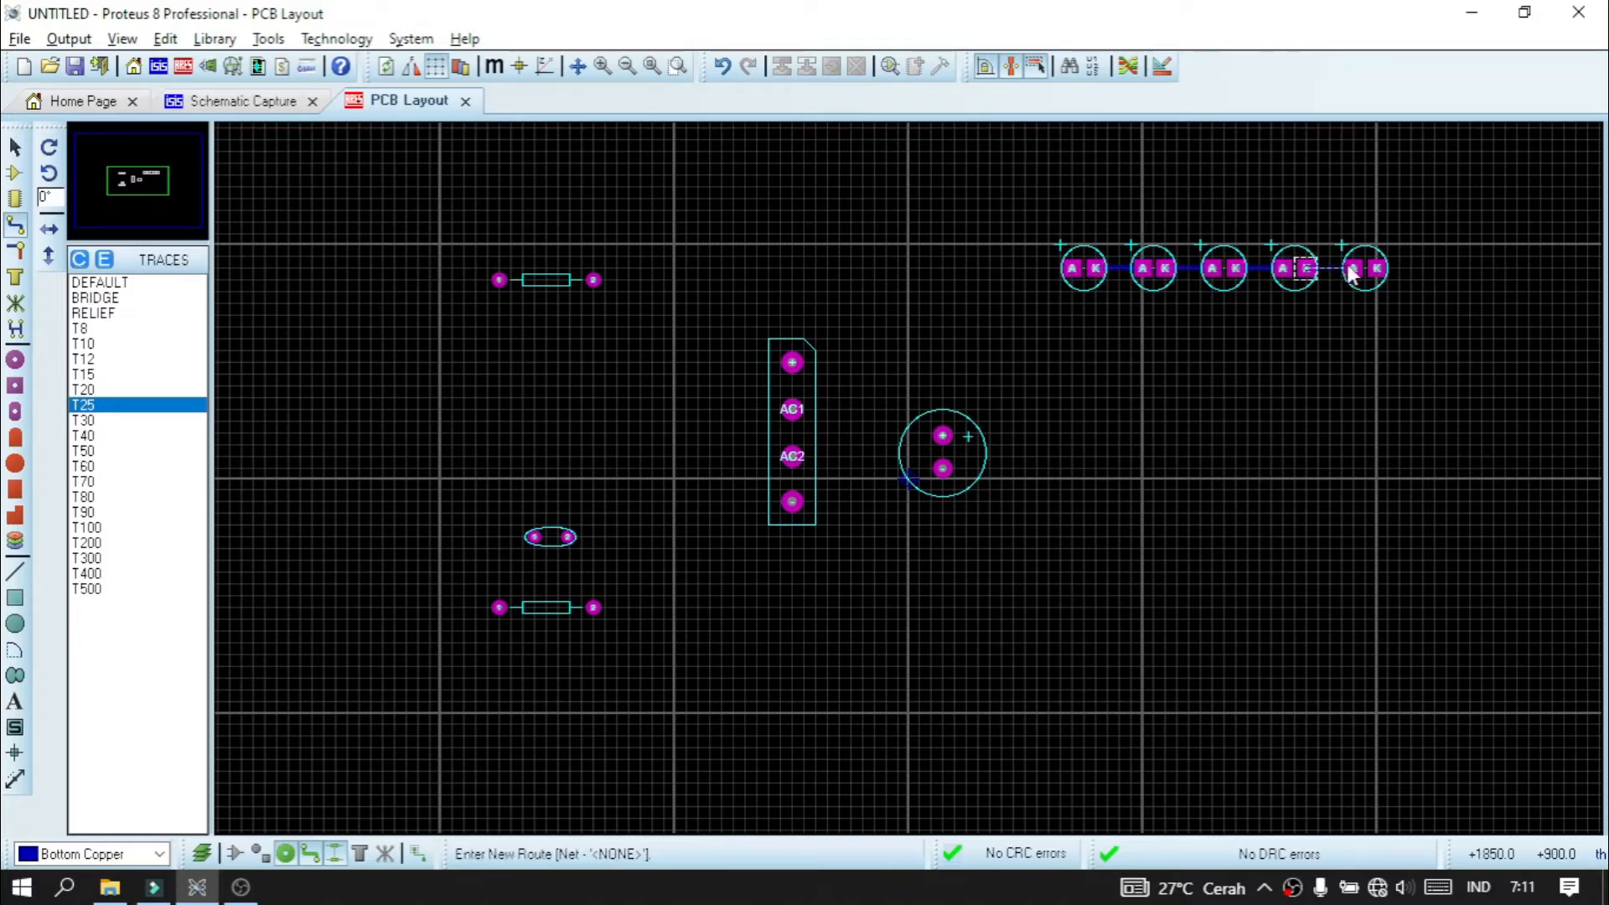
pyautogui.click(1351, 268)
# - Block copy the routed row of five LEDs four times, stacking the copies below the original
pyautogui.click(12, 168)
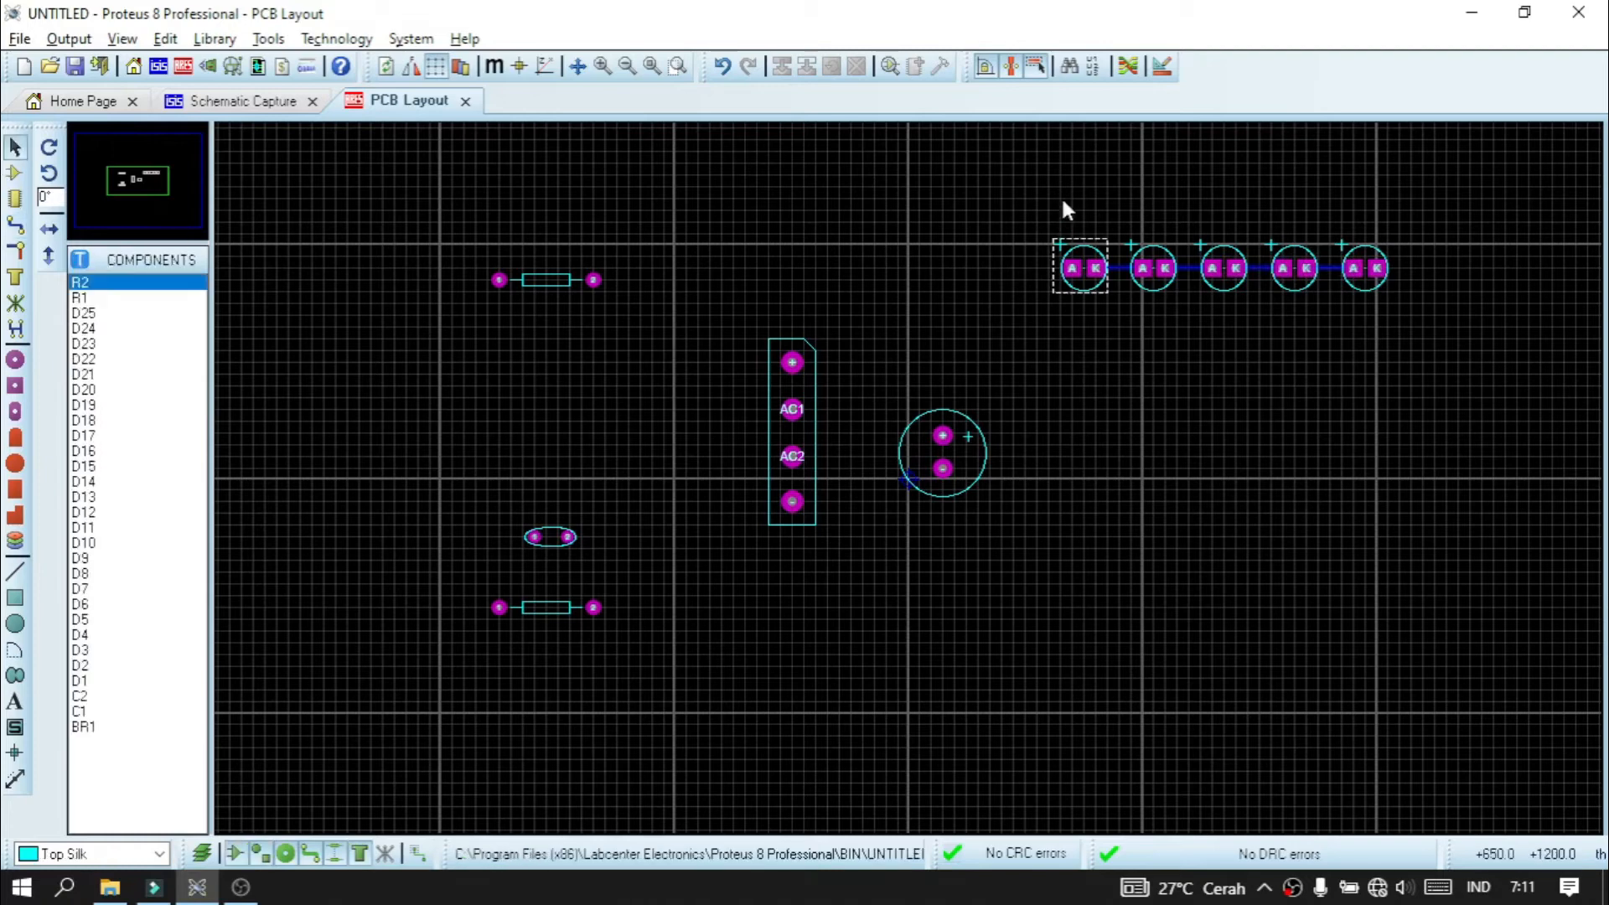
pyautogui.moveTo(1038, 187); pyautogui.dragTo(1411, 341)
pyautogui.rightClick(1309, 271)
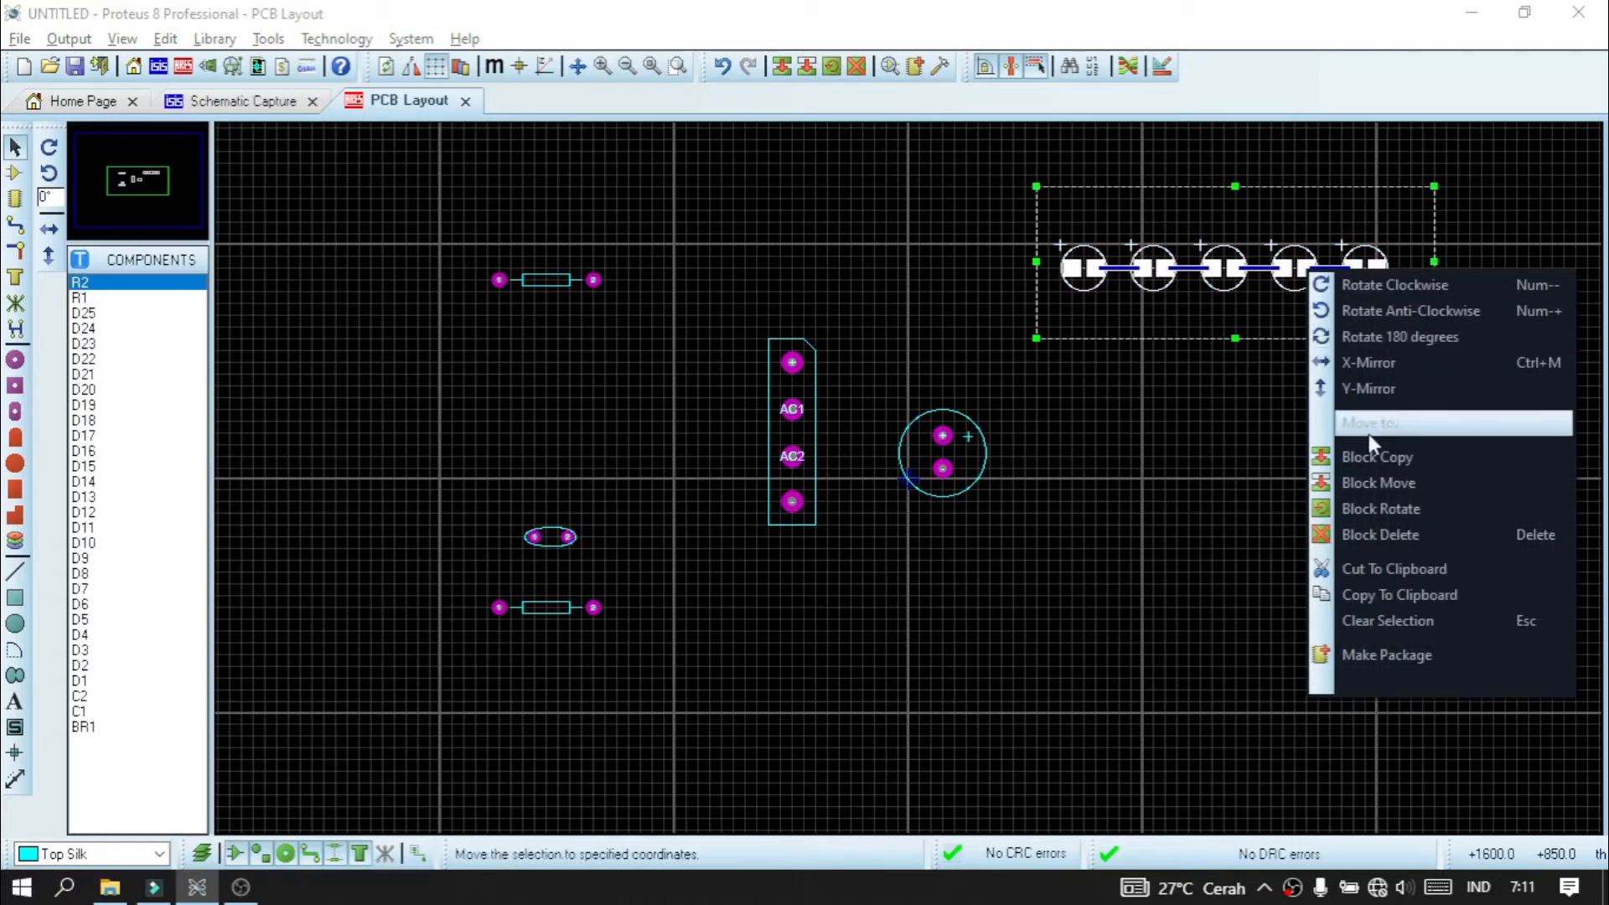
pyautogui.click(1377, 457)
pyautogui.click(1277, 362)
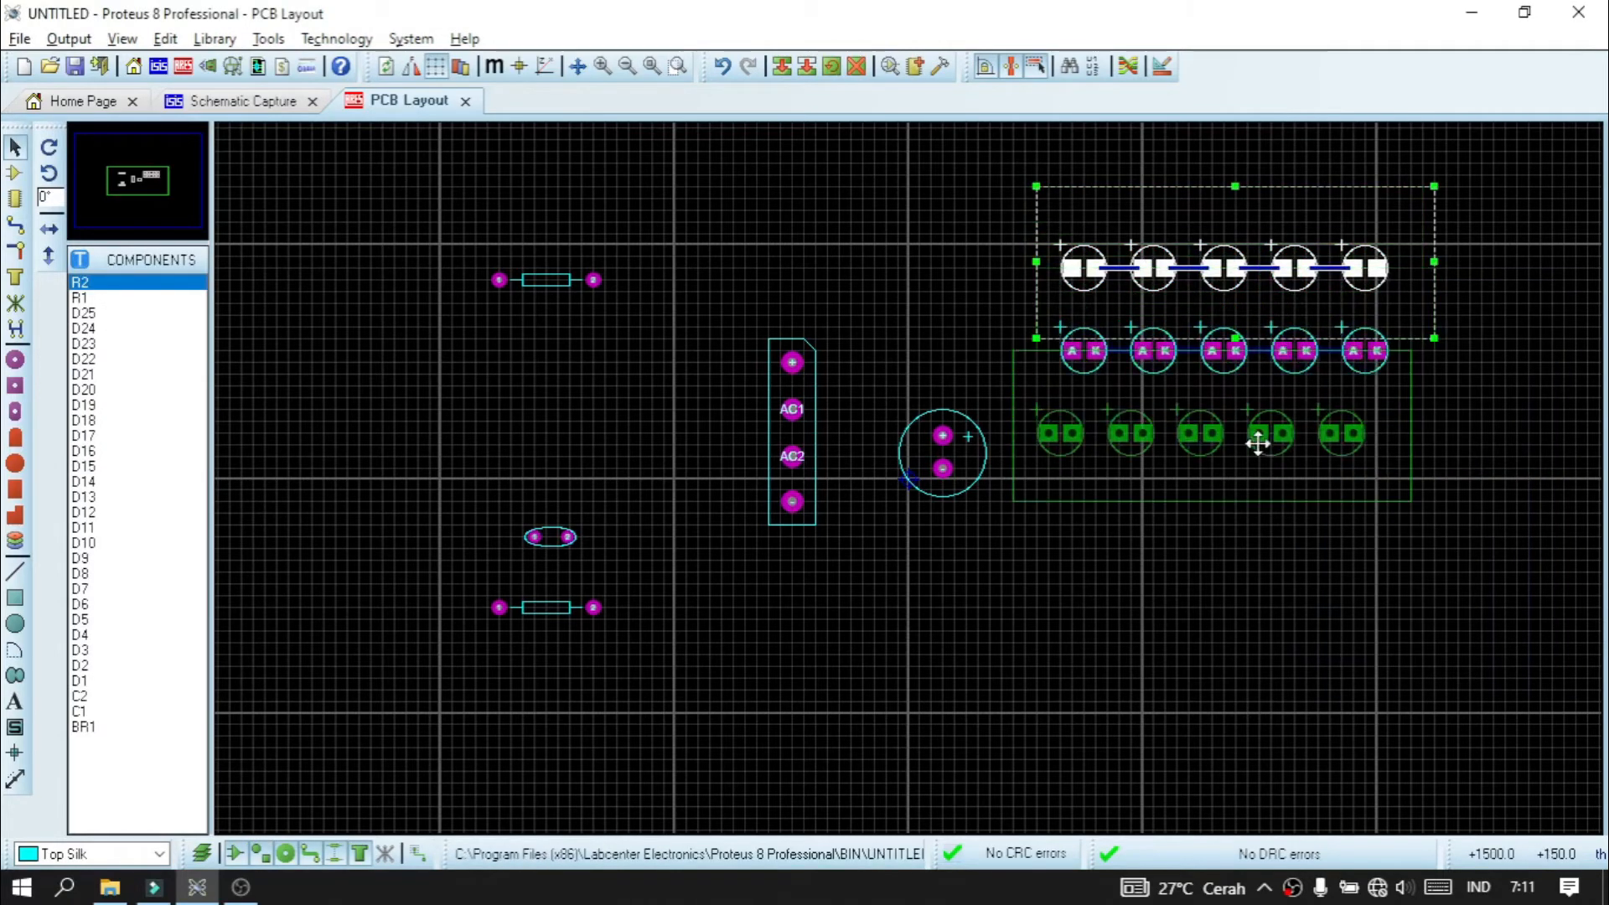
pyautogui.click(1282, 468)
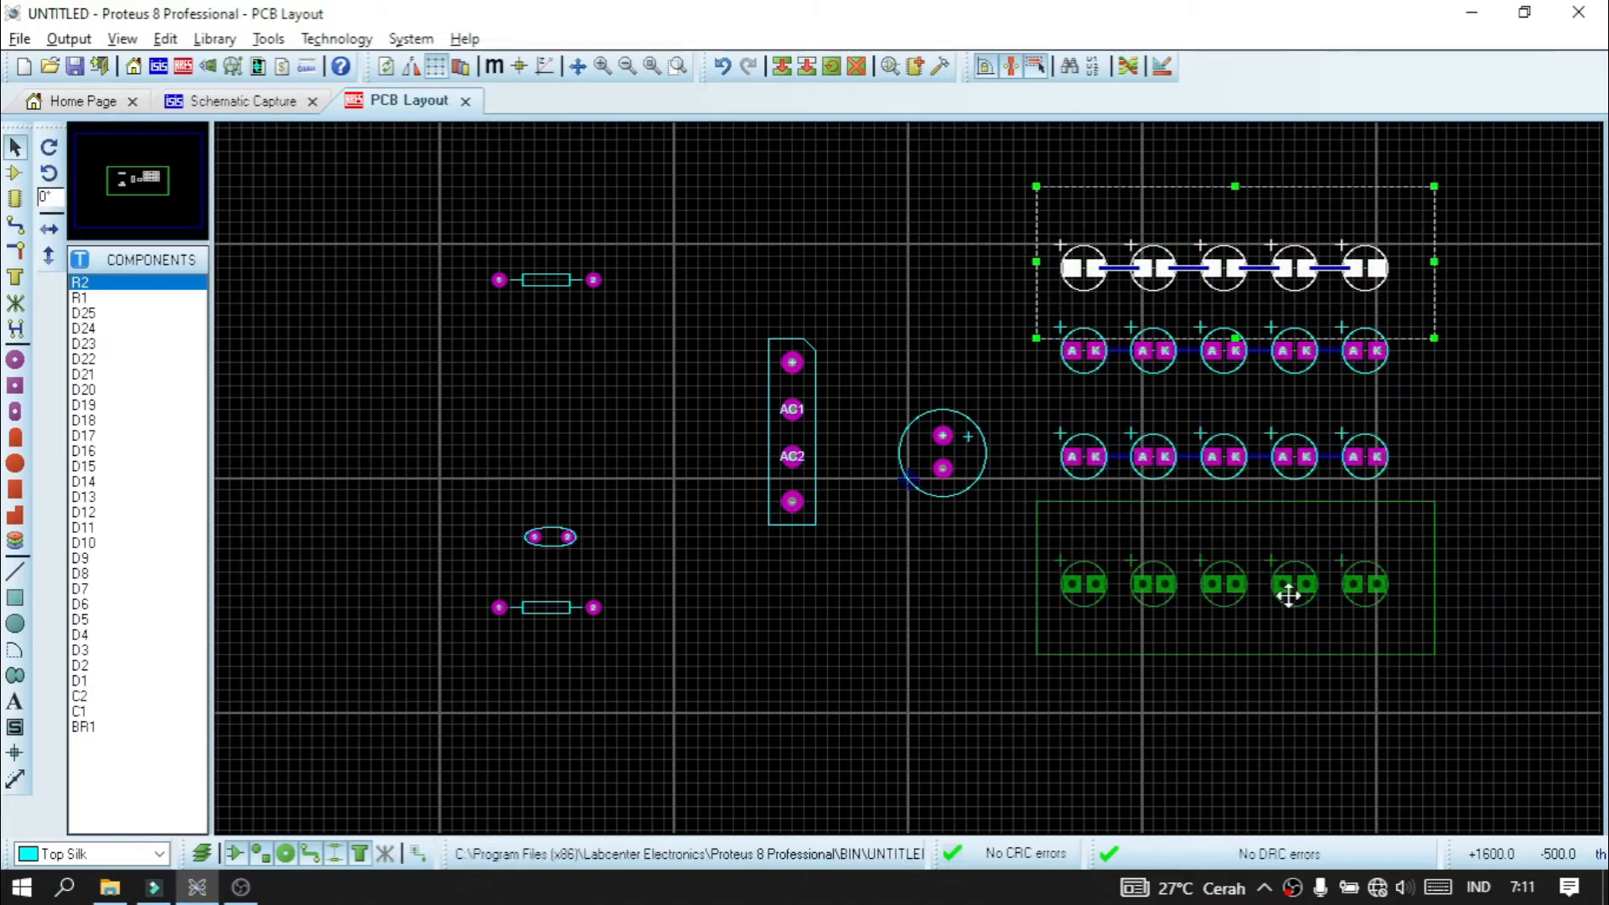
pyautogui.click(1288, 592)
pyautogui.click(1272, 736)
pyautogui.press('Escape')
# - Rotate the second LED row 180 degrees and realign it beneath the first row
pyautogui.click(939, 310)
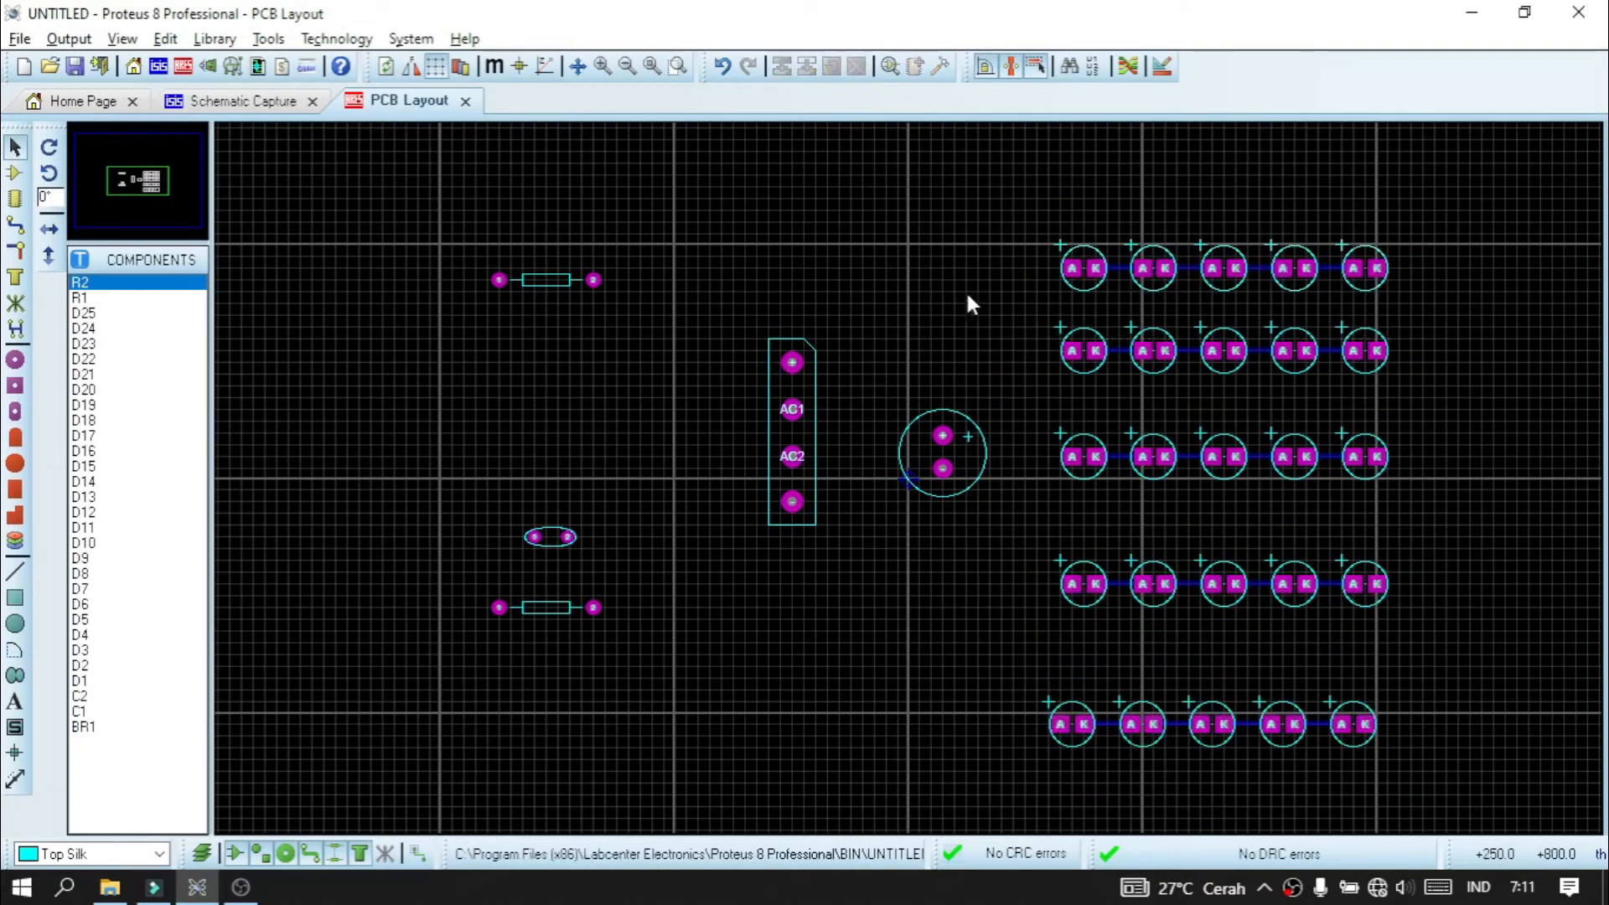
pyautogui.moveTo(965, 289); pyautogui.dragTo(1462, 398)
pyautogui.rightClick(1322, 387)
pyautogui.click(1392, 452)
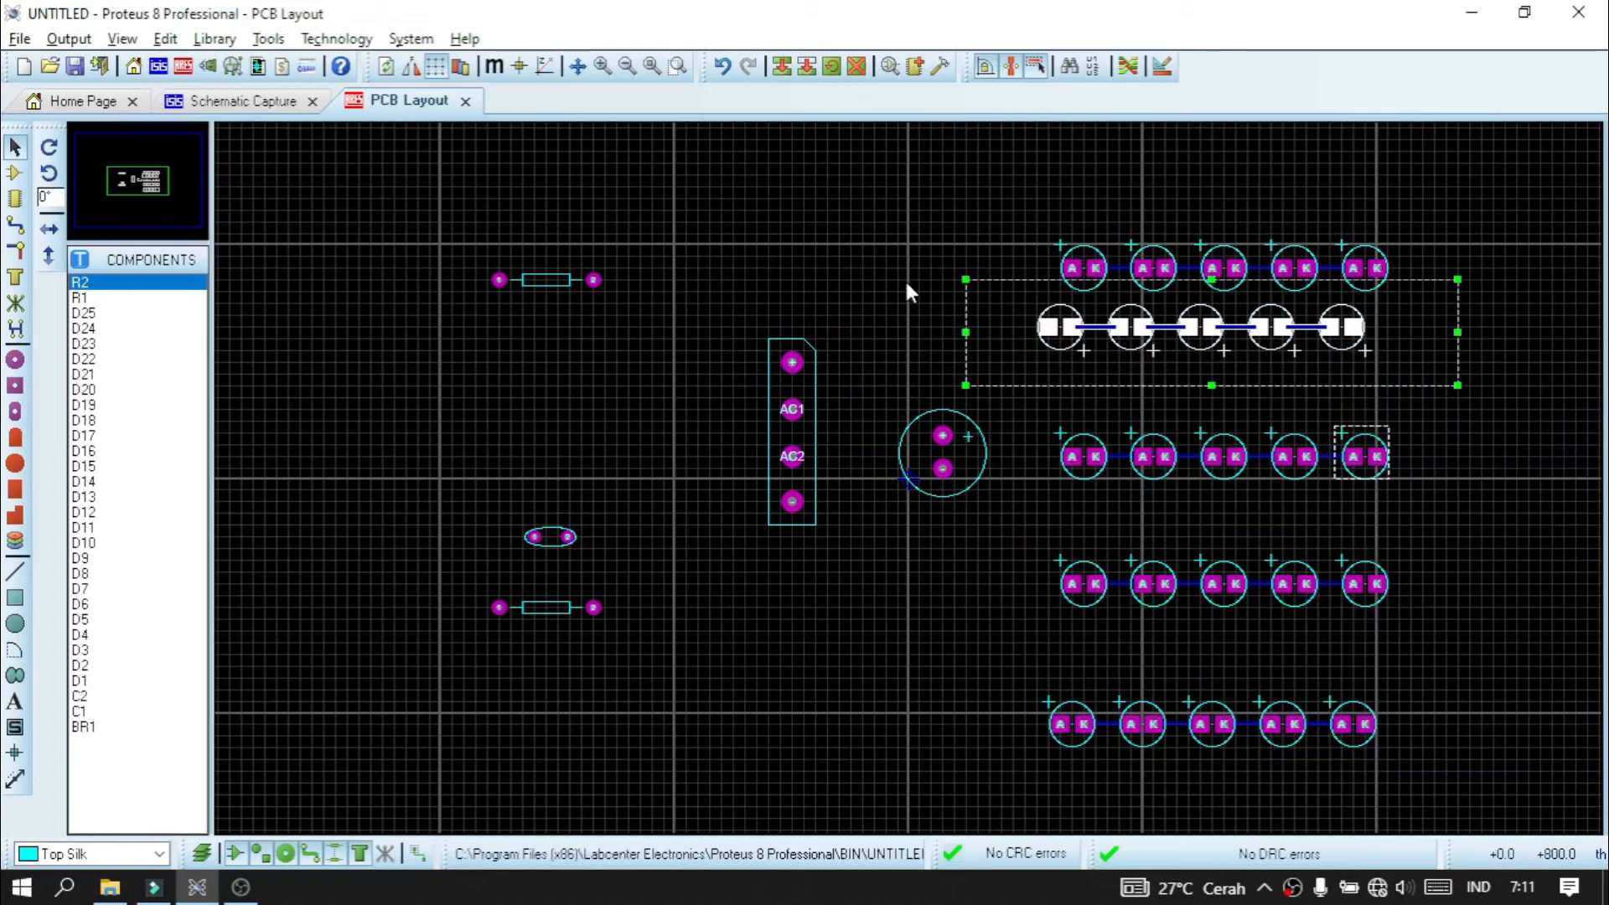
pyautogui.moveTo(1063, 325); pyautogui.dragTo(1086, 347)
pyautogui.click(1024, 498)
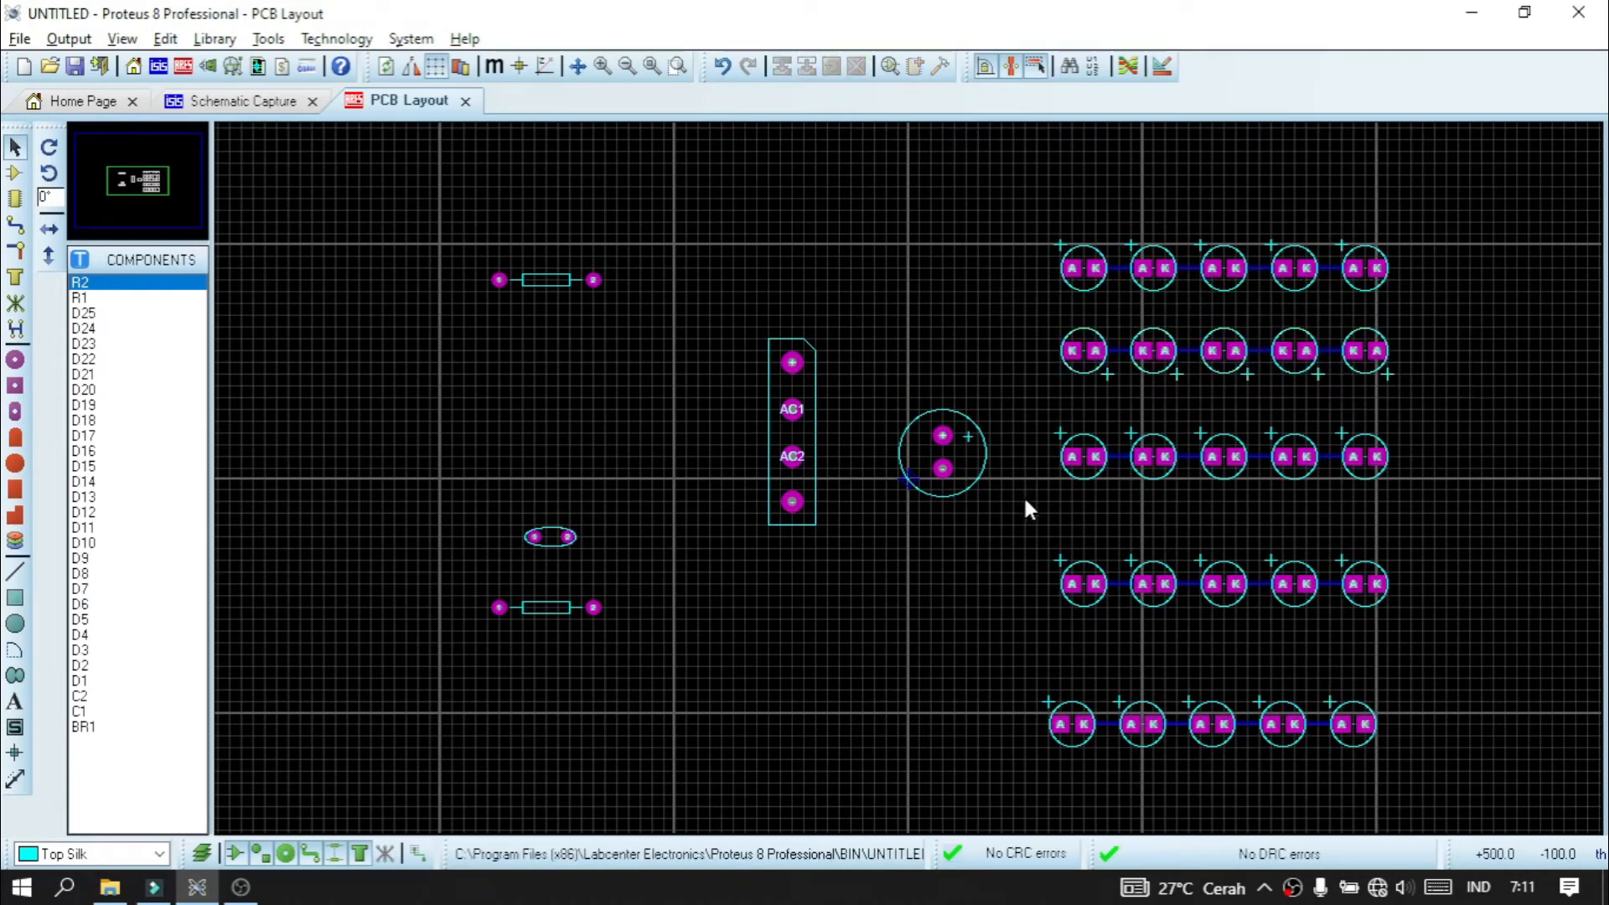
# - Rotate the fourth LED row 180 degrees and move it up closer to the third row
pyautogui.moveTo(1001, 513); pyautogui.dragTo(1445, 630)
pyautogui.rightClick(1242, 595)
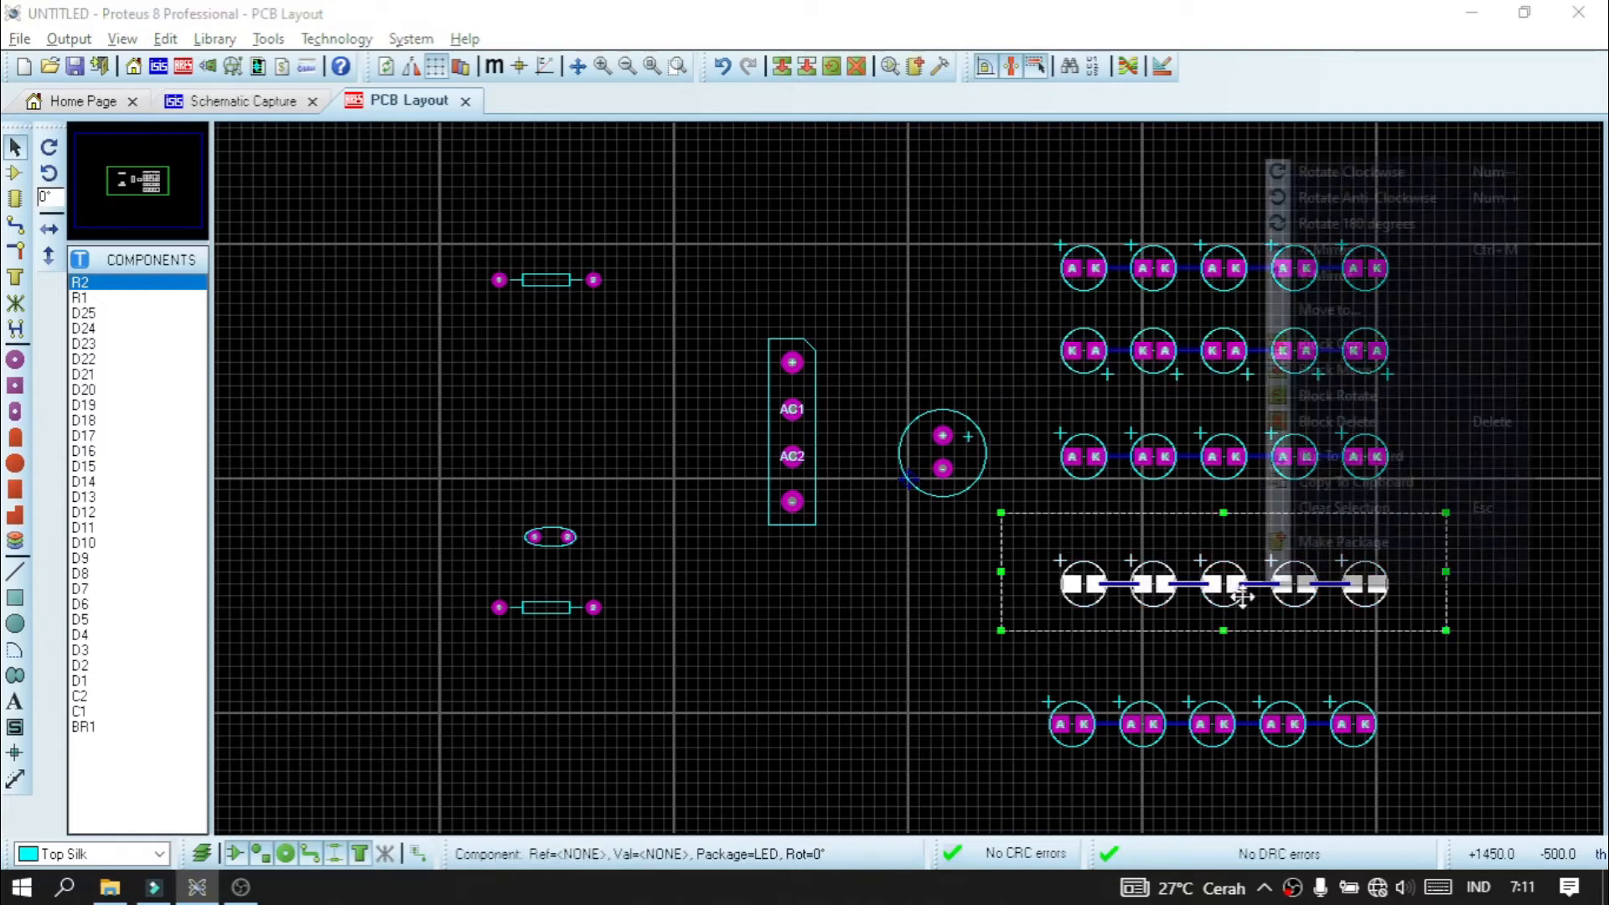
pyautogui.click(1391, 225)
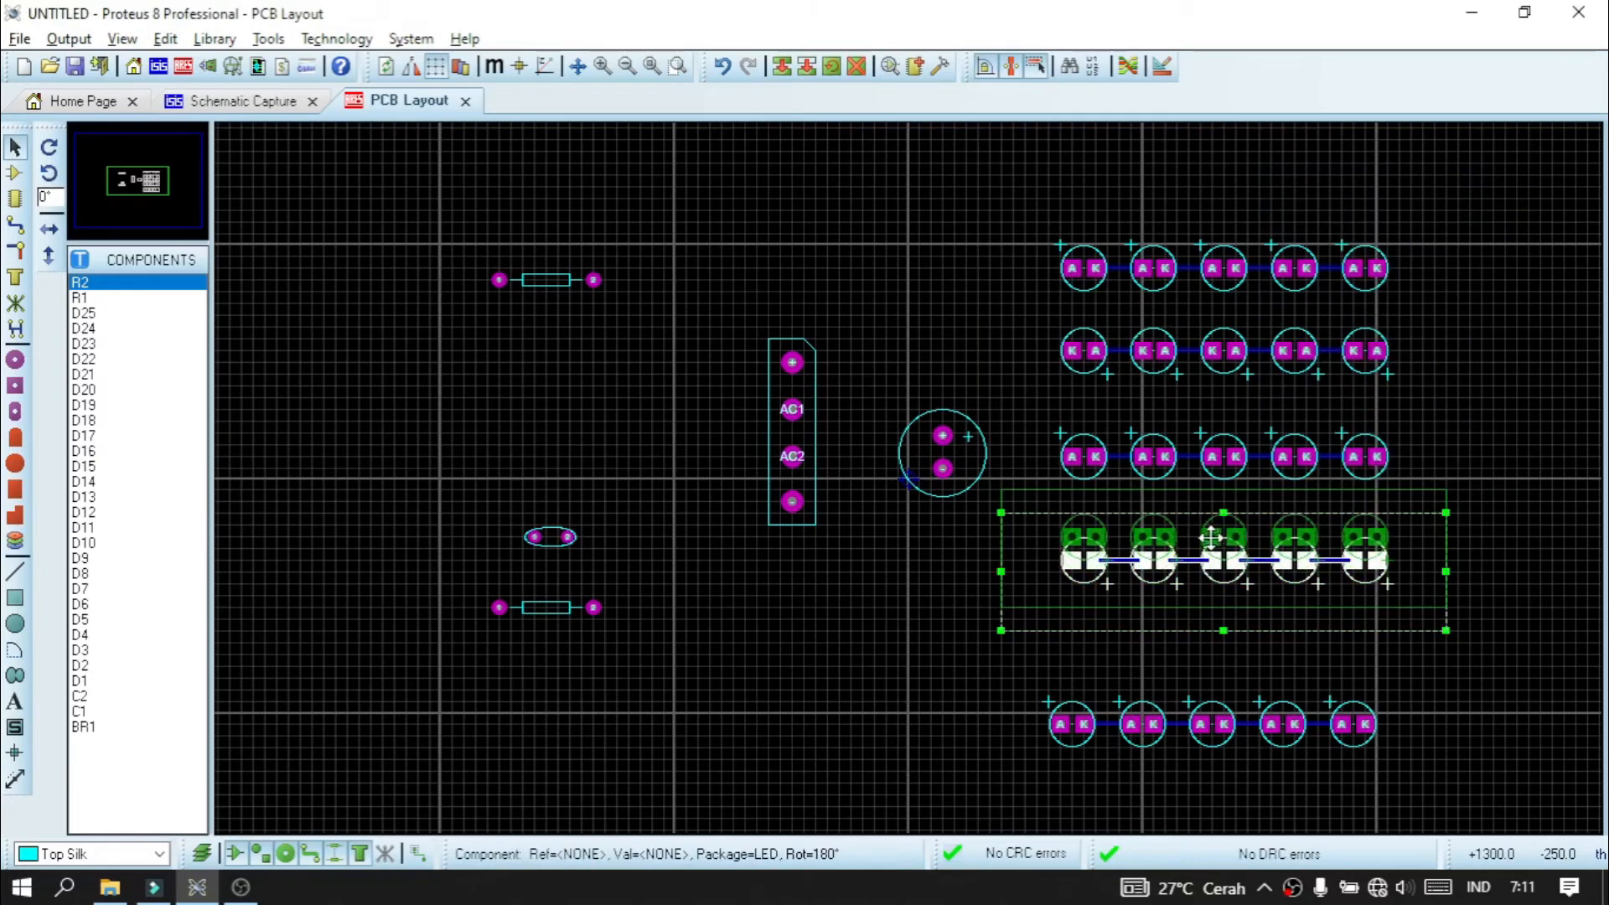
pyautogui.click(1211, 537)
pyautogui.click(1156, 637)
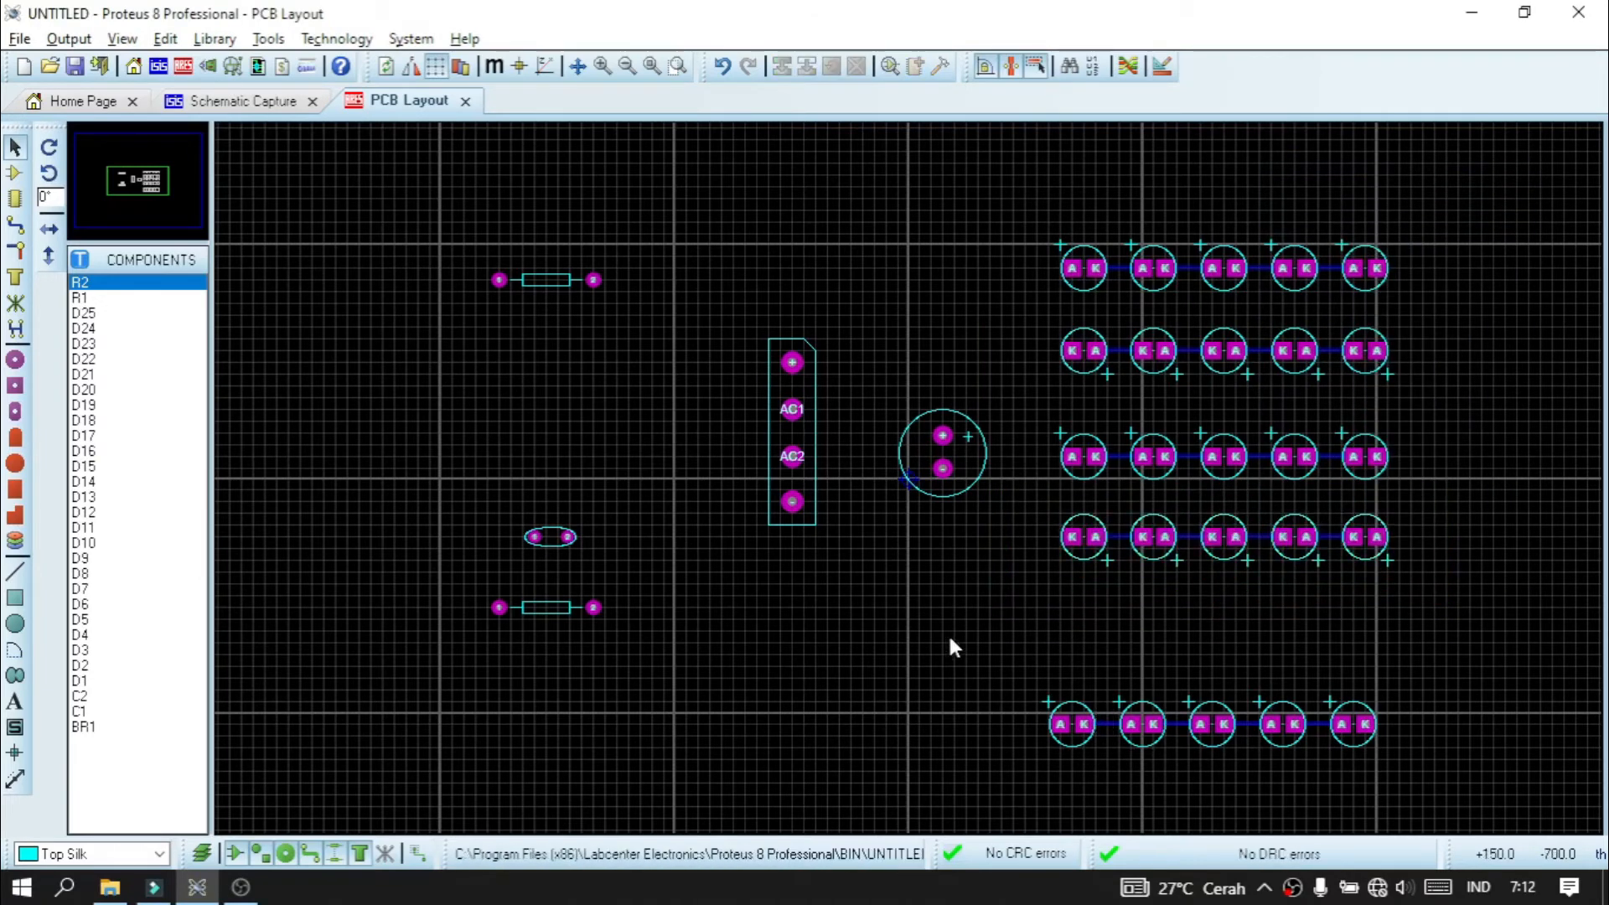
# - Move the fifth LED row up in line with the others and nudge the third row up to even out the row spacing
pyautogui.moveTo(953, 631); pyautogui.dragTo(1399, 770)
pyautogui.moveTo(1295, 723); pyautogui.dragTo(1295, 631)
pyautogui.moveTo(1022, 400); pyautogui.dragTo(1414, 493)
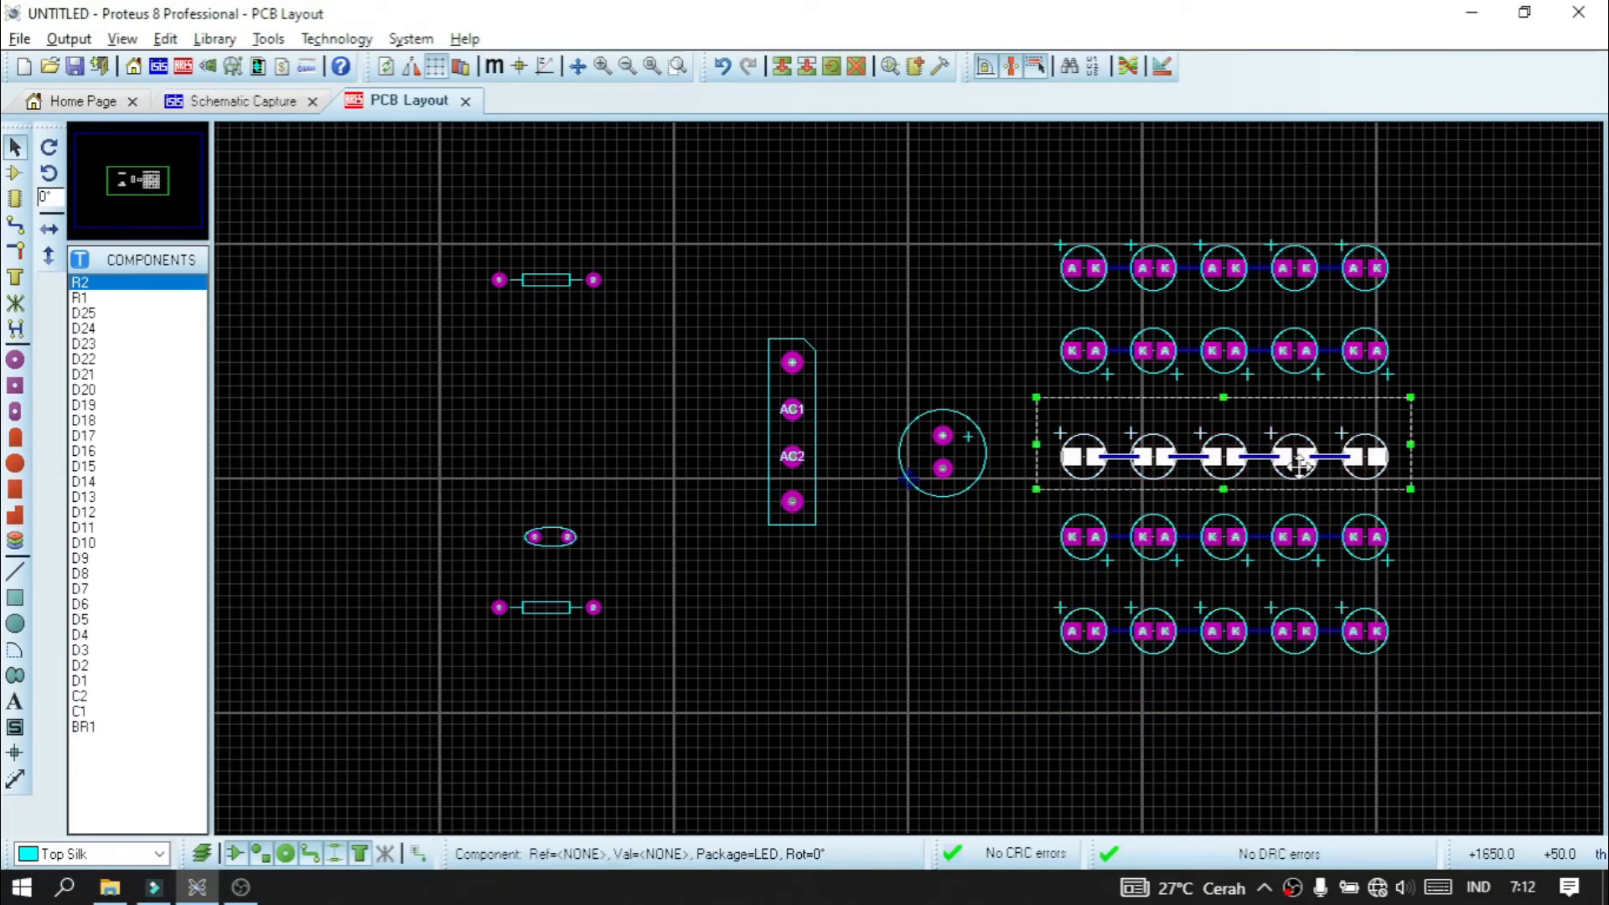
pyautogui.moveTo(1299, 467)
pyautogui.mouseDown()
pyautogui.moveTo(1298, 444)
pyautogui.moveTo(1298, 468)
pyautogui.mouseUp()
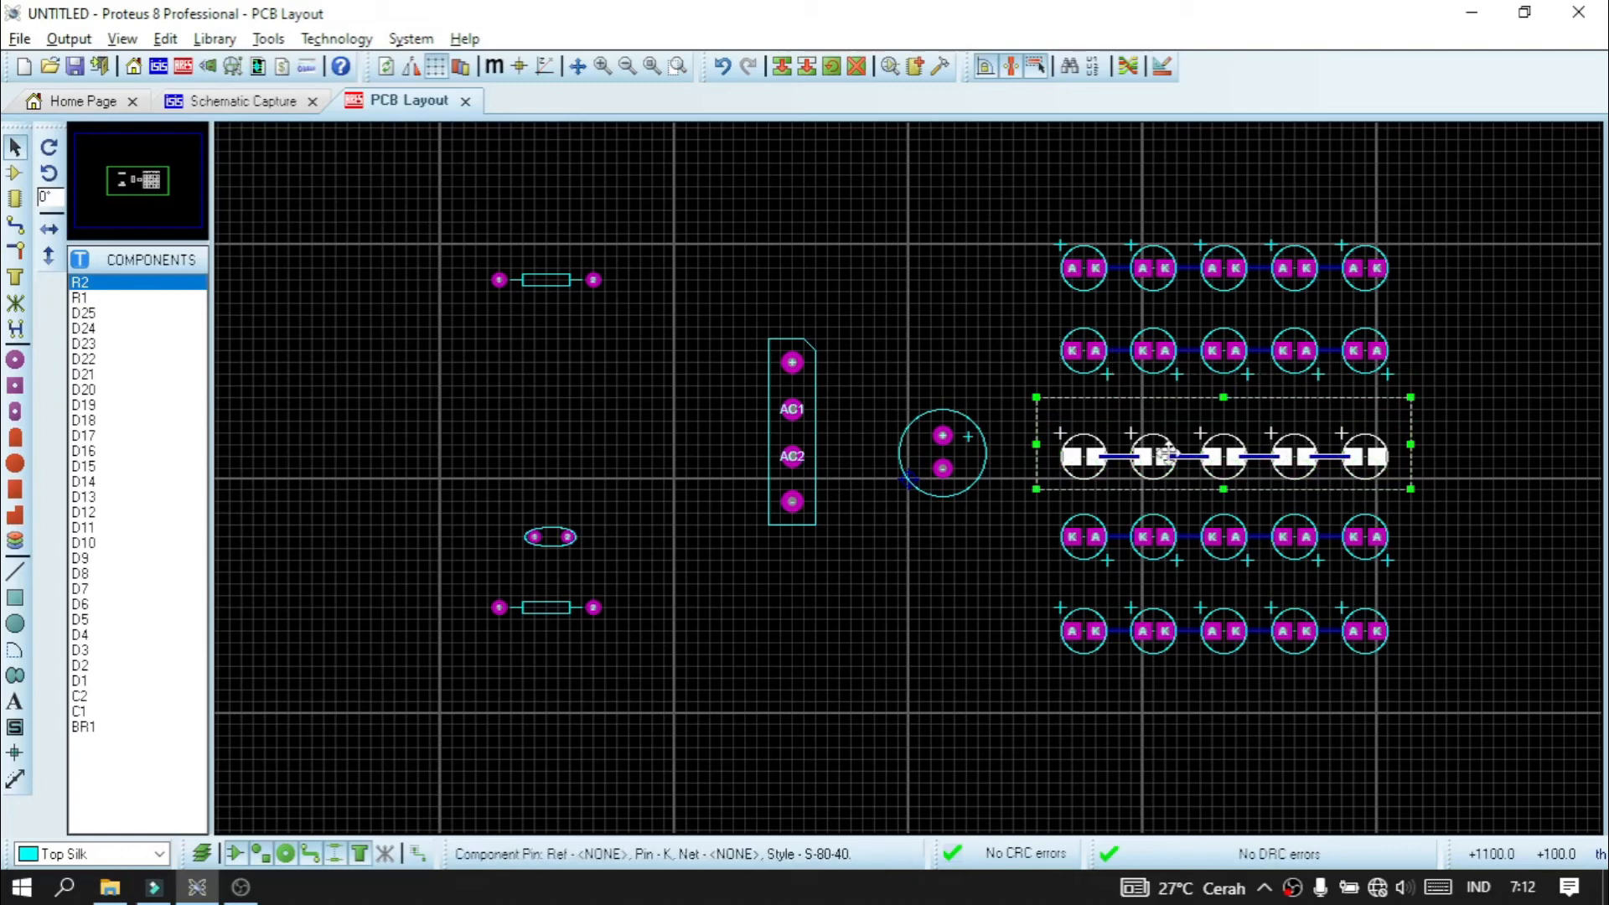
pyautogui.moveTo(1165, 455); pyautogui.dragTo(1165, 443)
pyautogui.click(1070, 402)
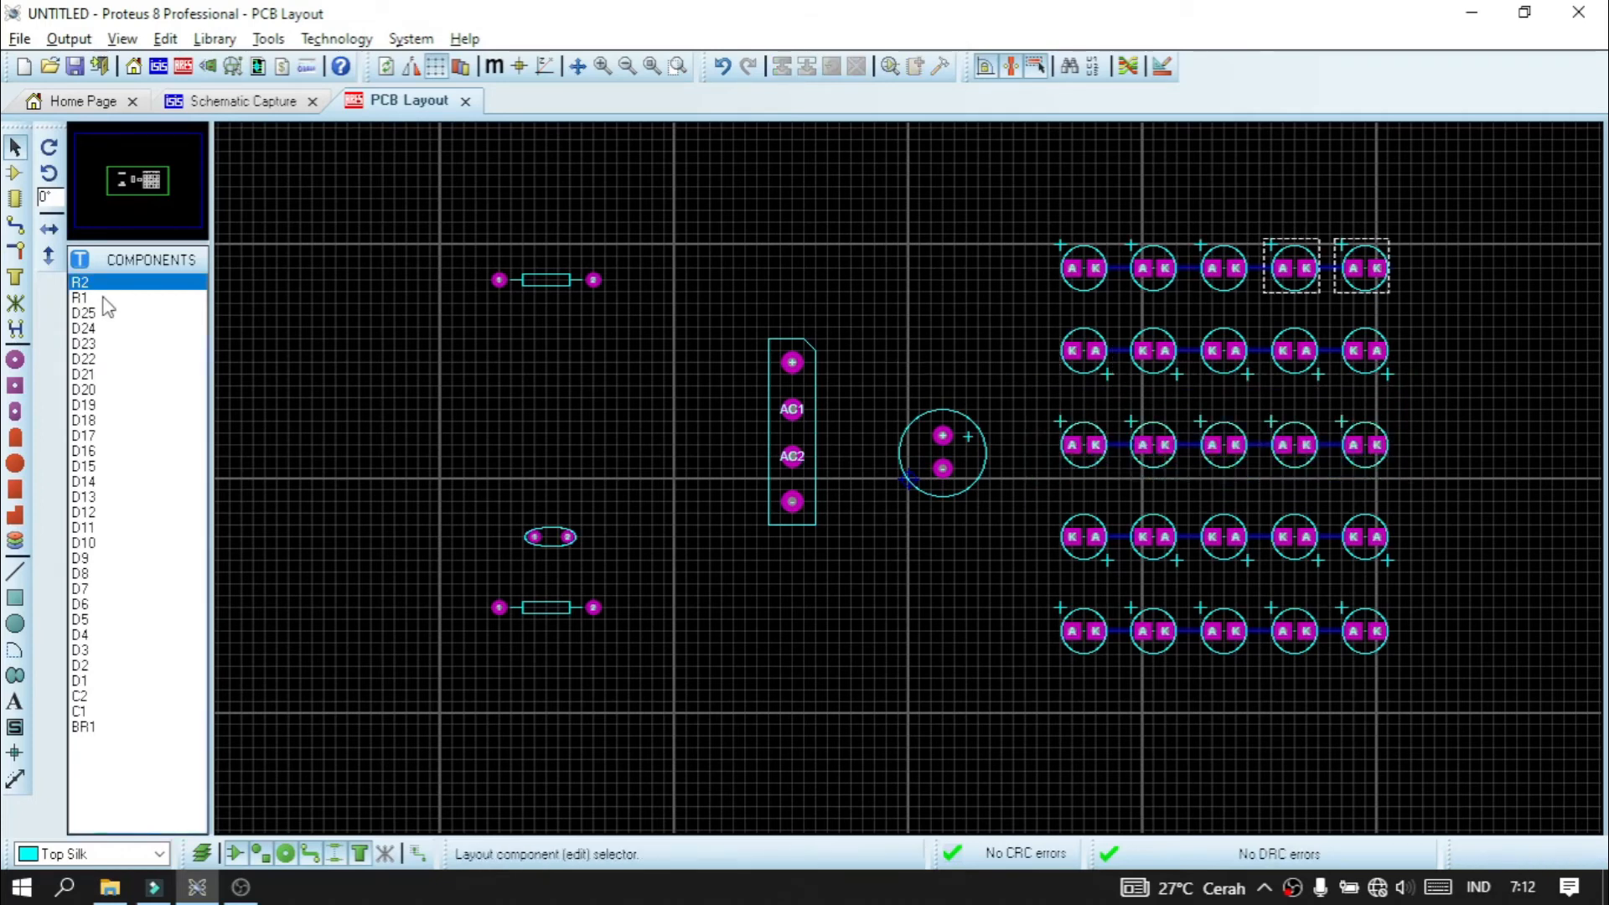
# - Route T25 traces around alternating ends of the five LED rows, linking each row's last cathode to the next row's first anode
pyautogui.click(15, 225)
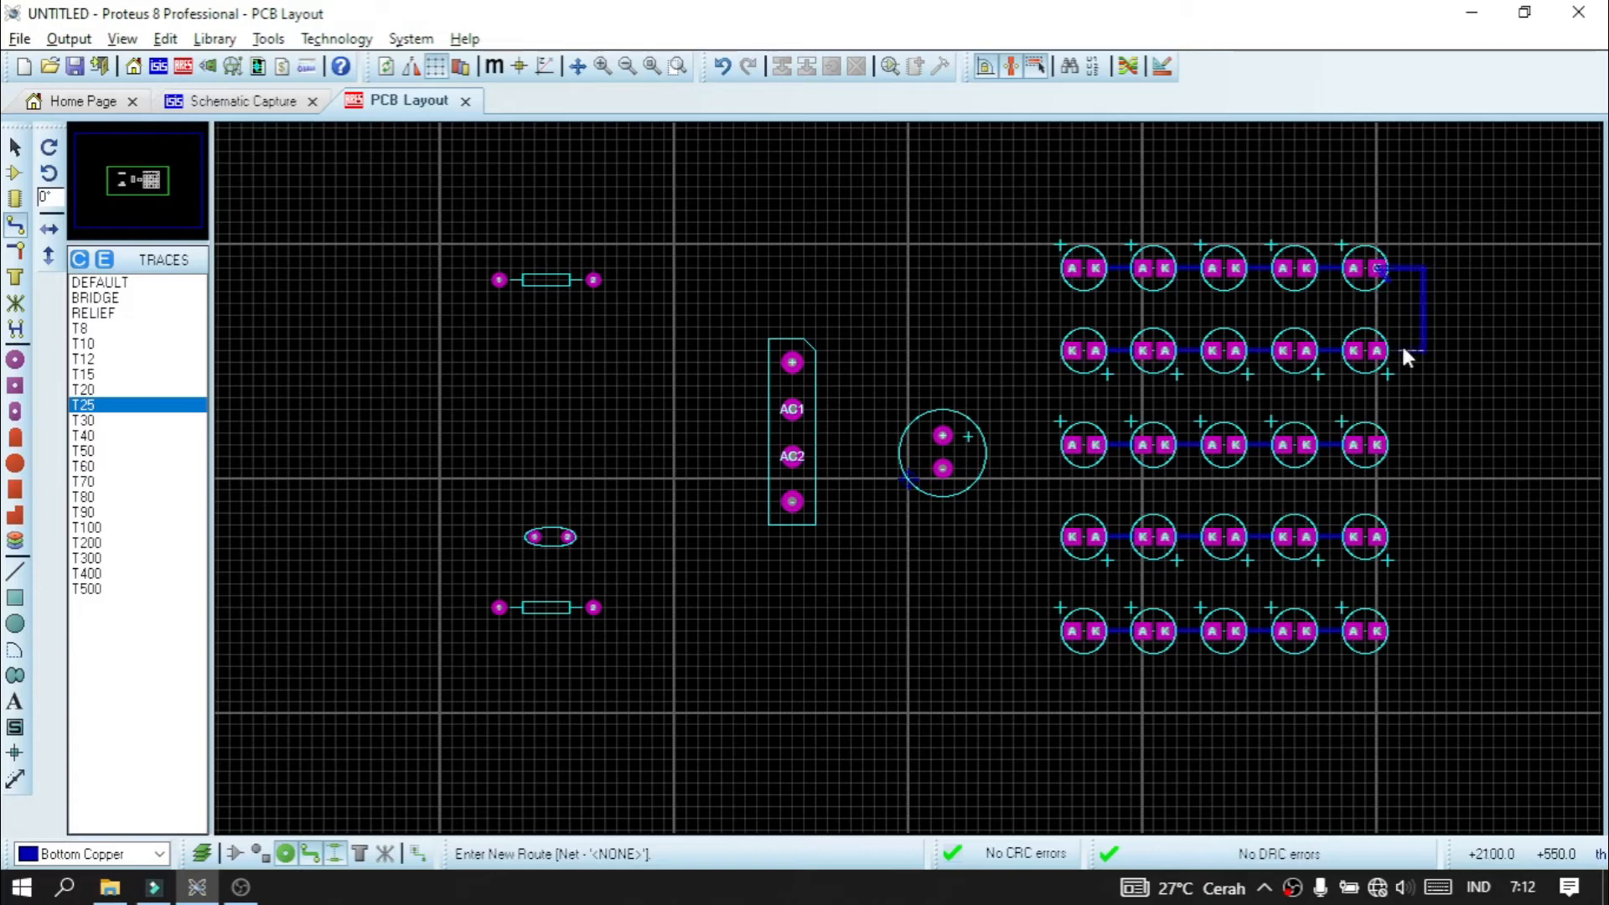
pyautogui.click(1377, 347)
pyautogui.click(1073, 443)
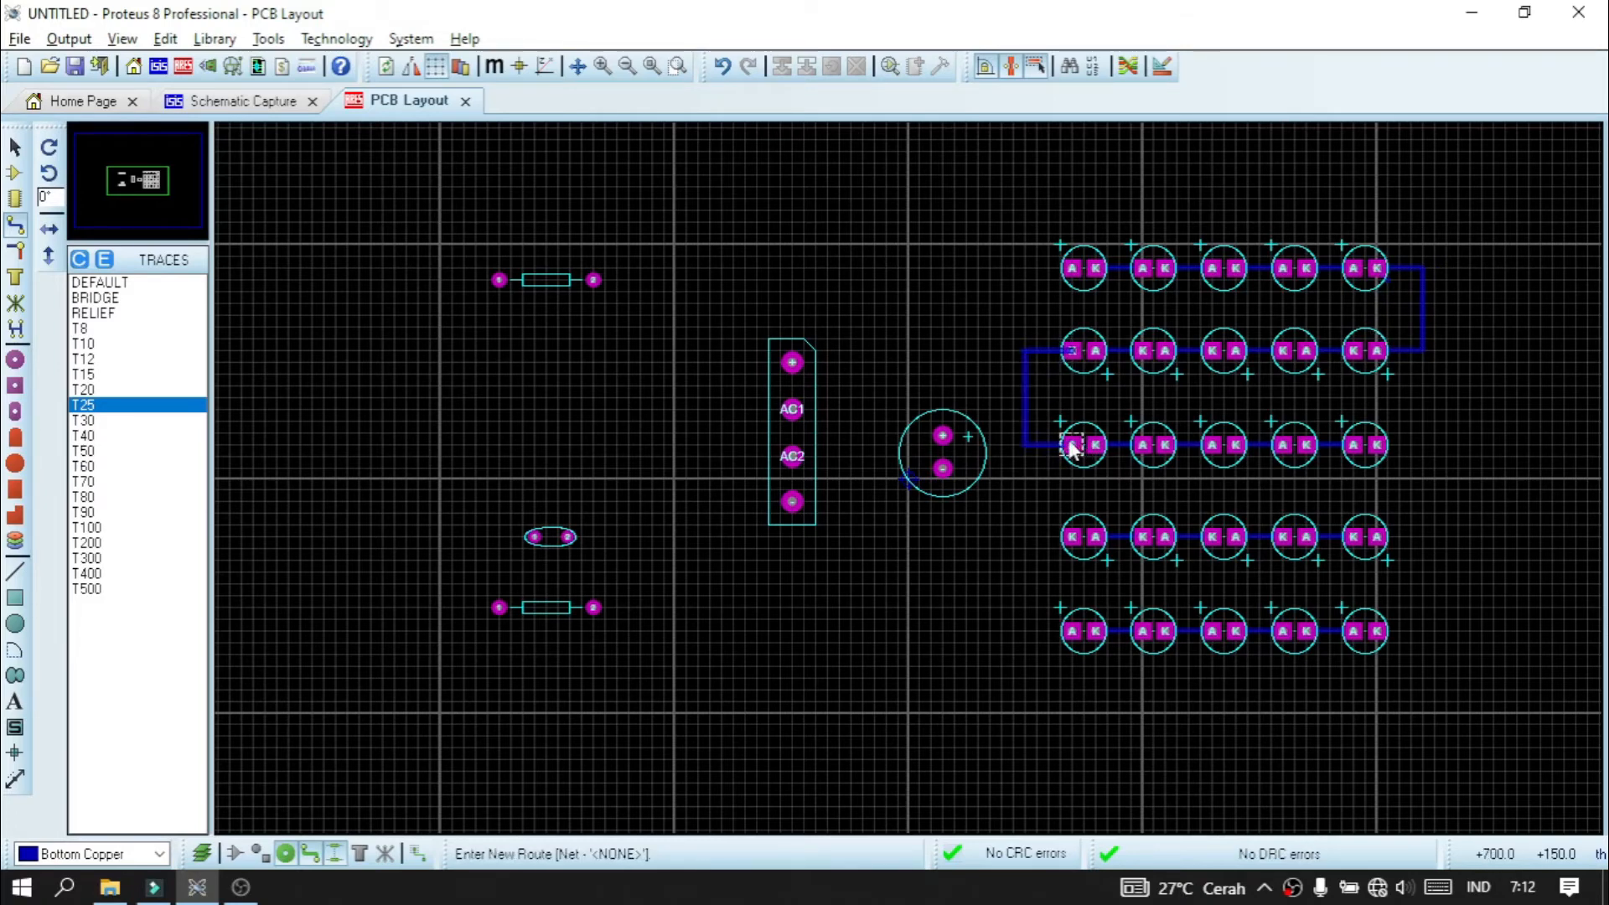
pyautogui.click(1379, 444)
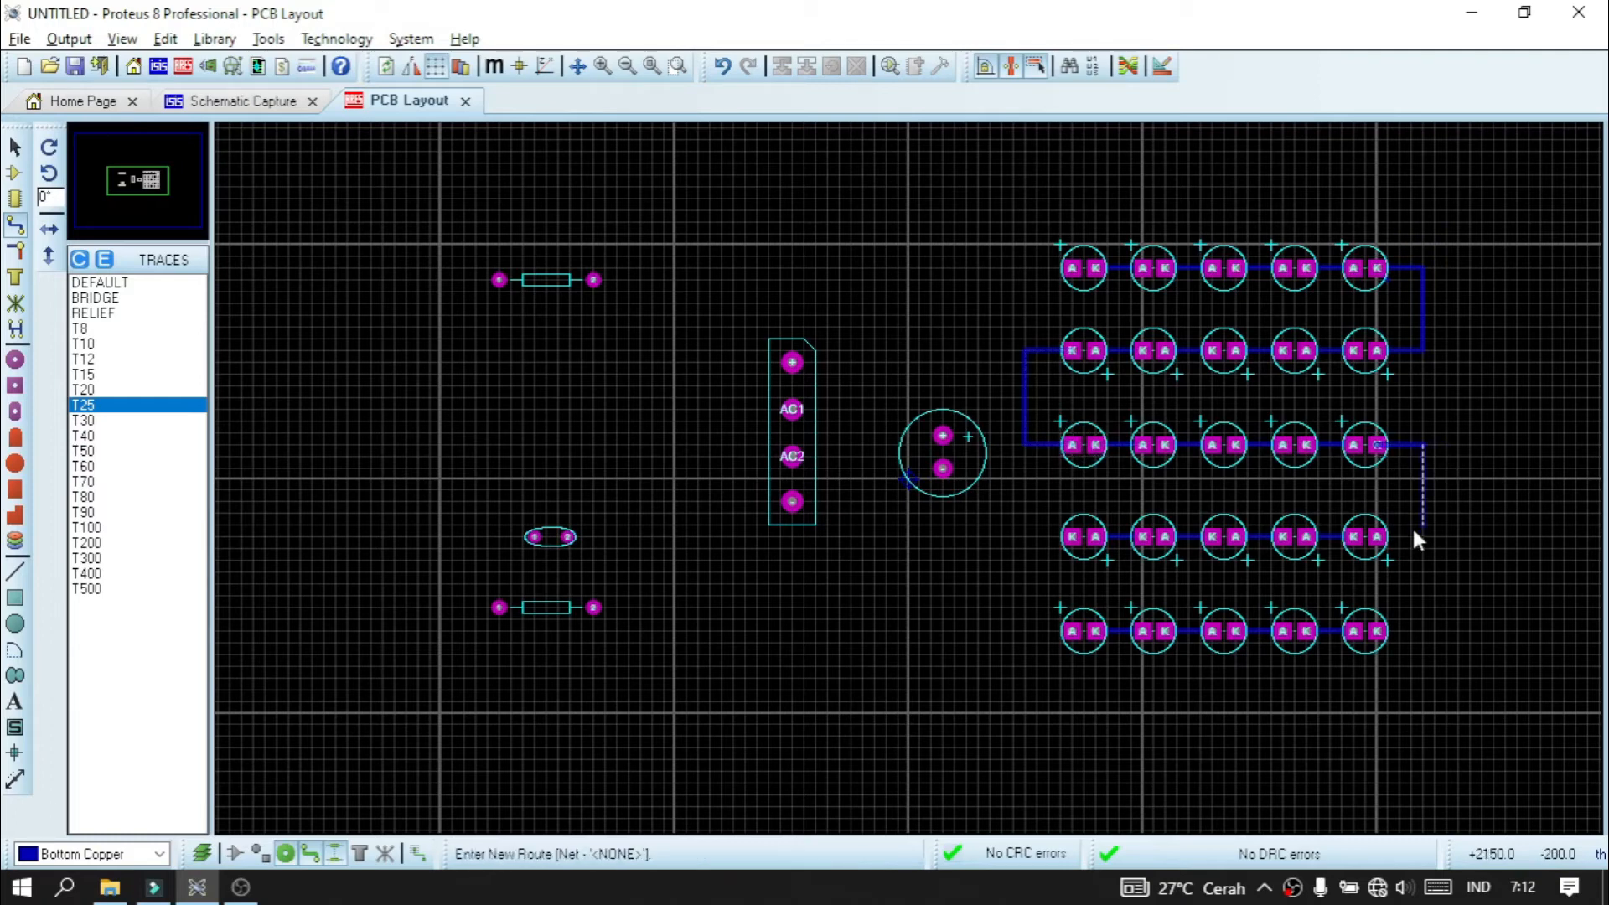
pyautogui.click(1374, 537)
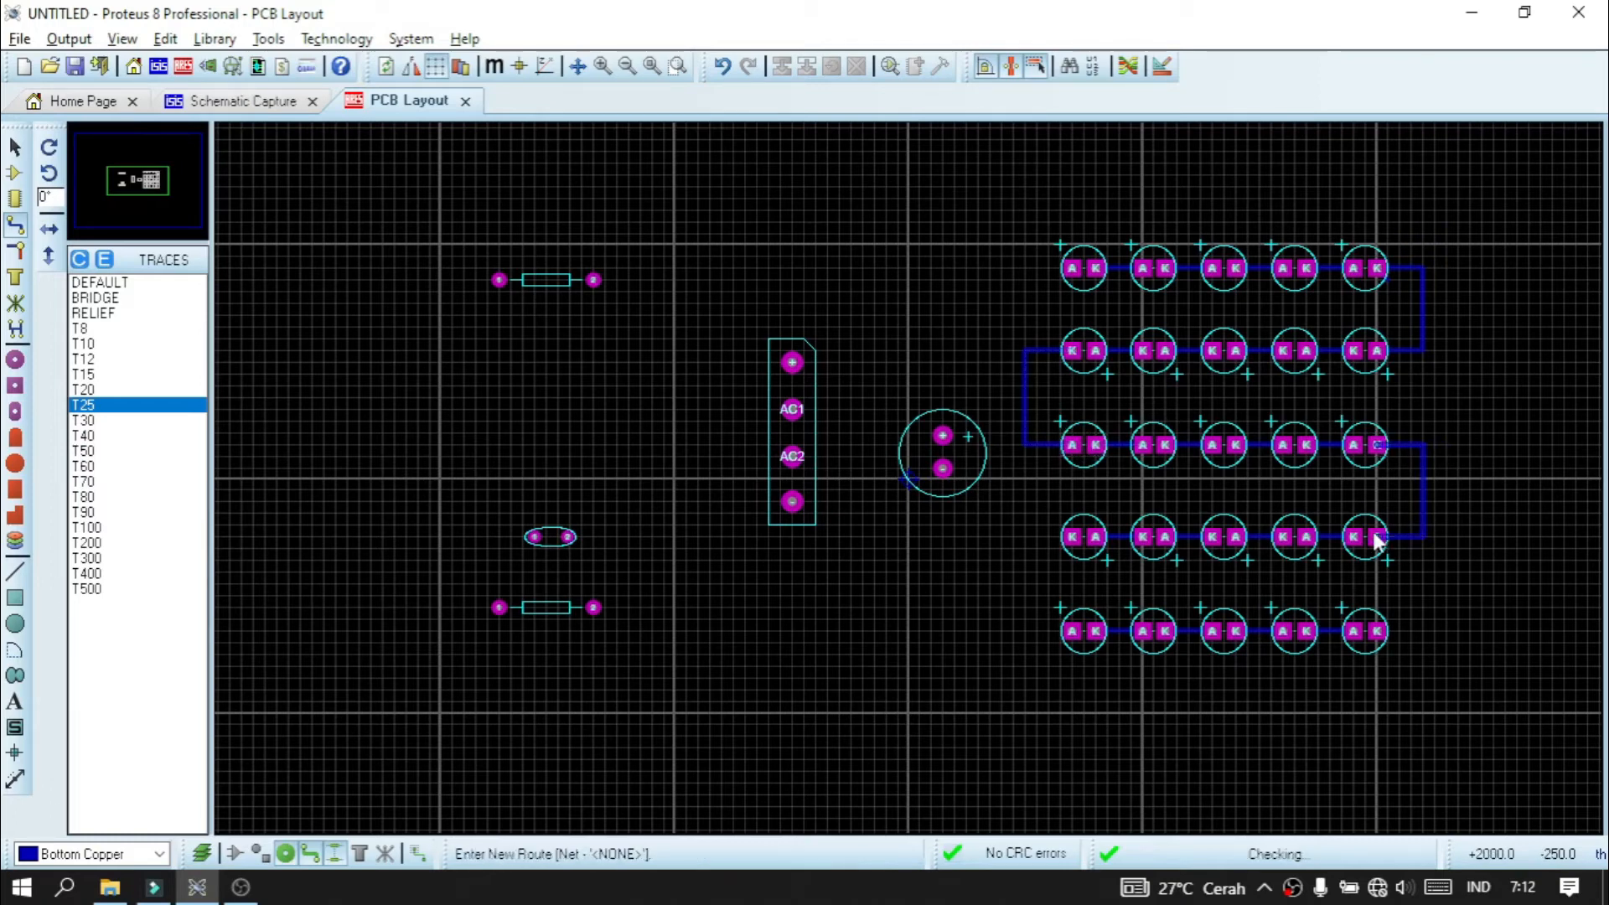
pyautogui.click(1073, 536)
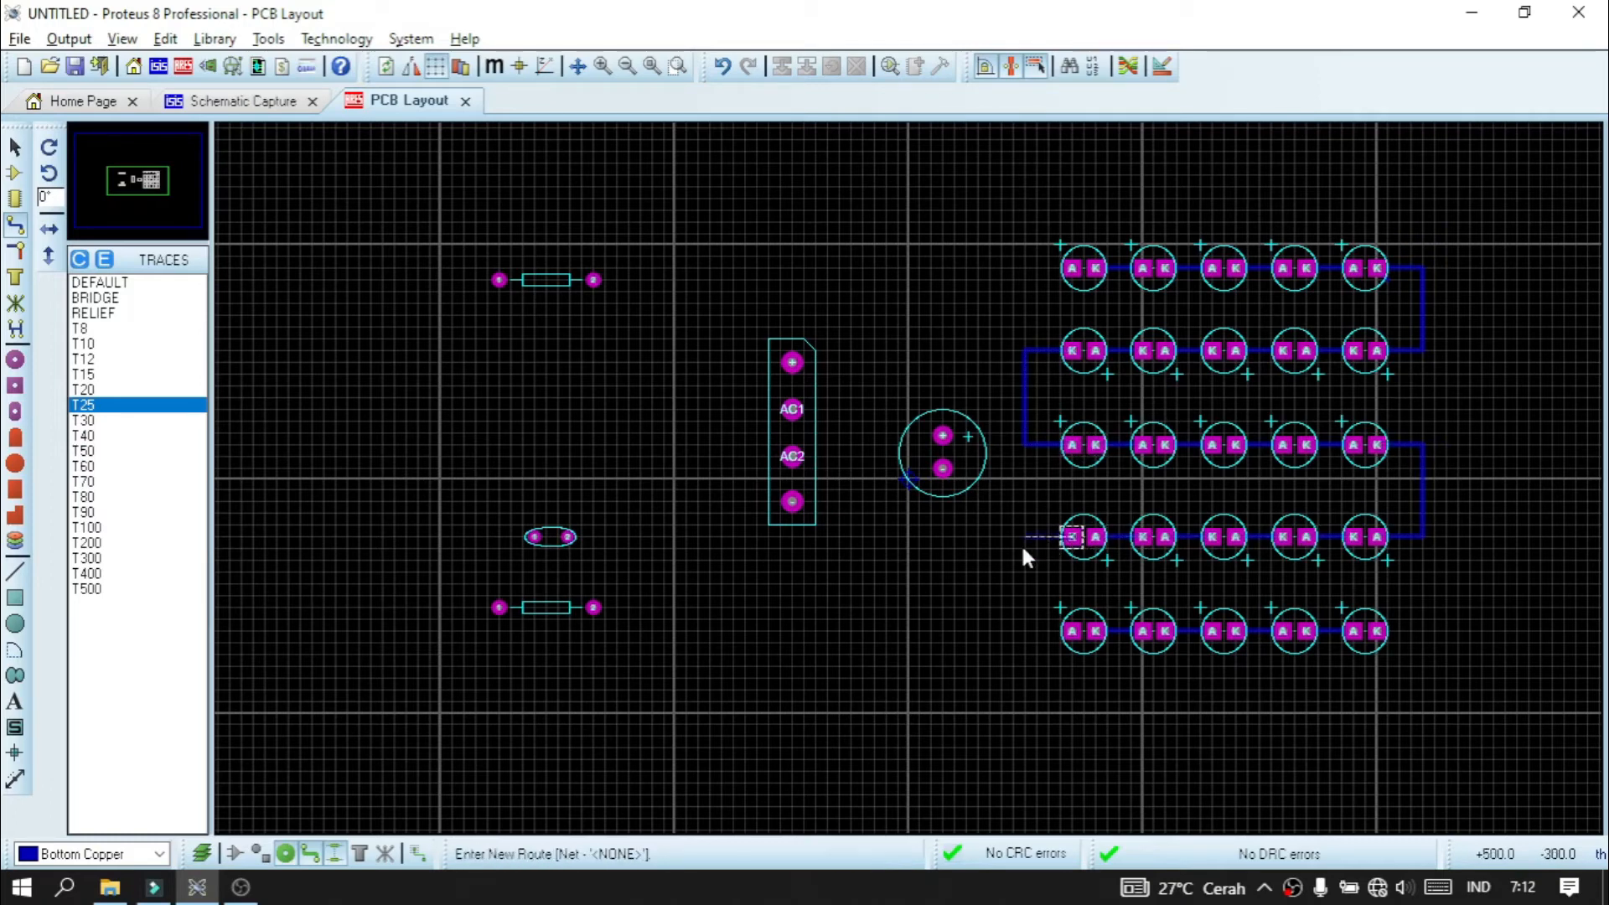
pyautogui.click(1076, 633)
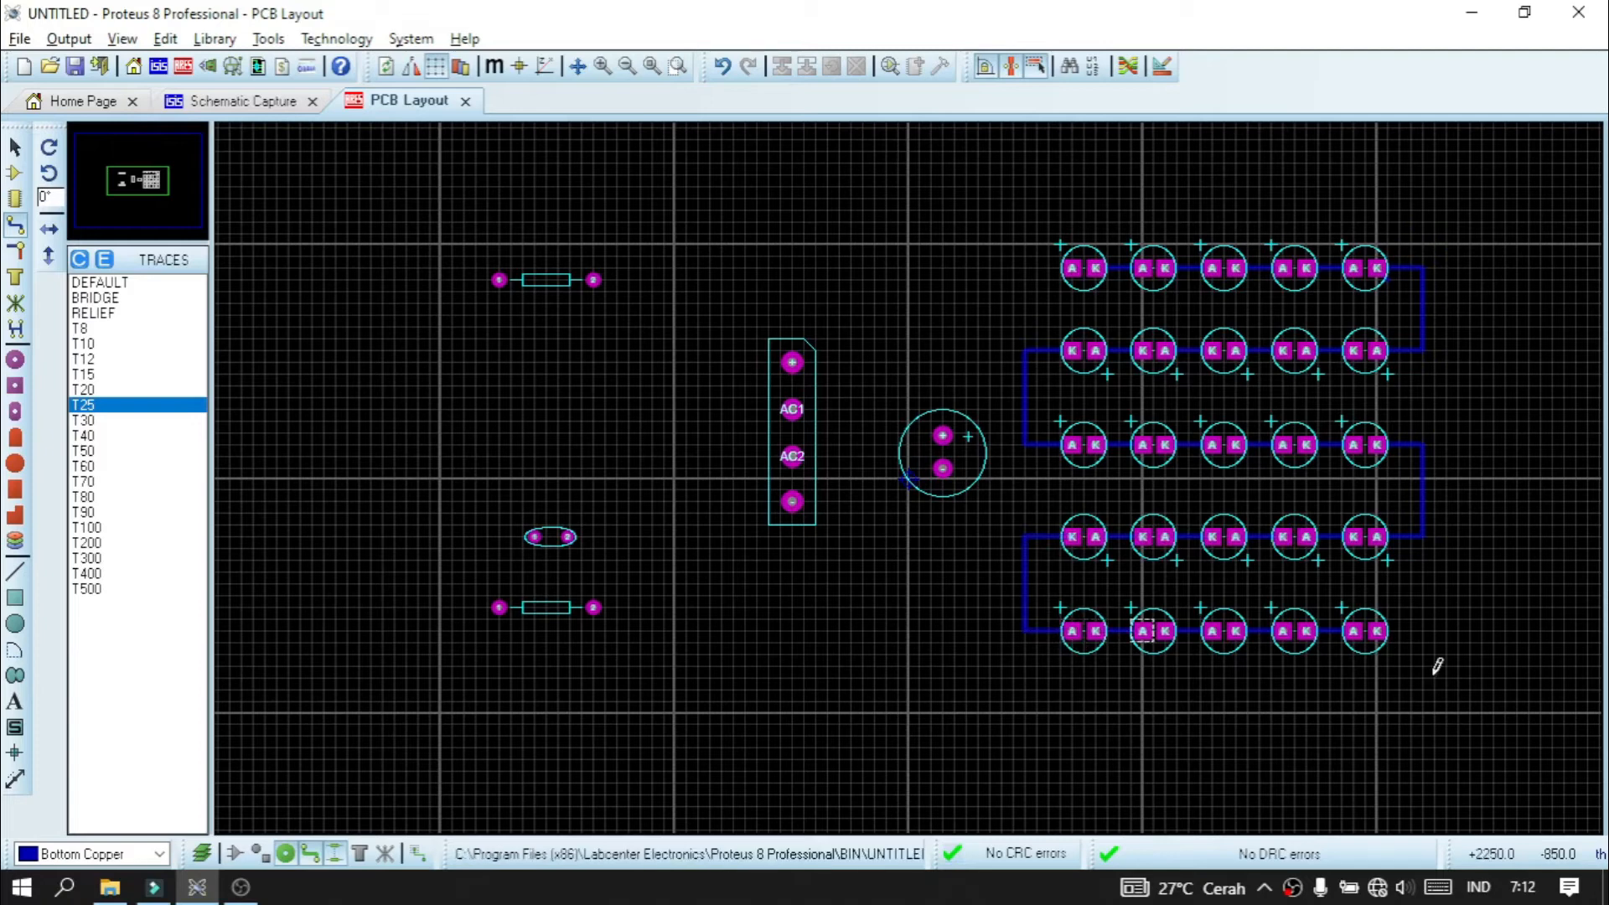
# - Inspect the component layout from different angles in the 3D Visualizer and close it
pyautogui.click(233, 66)
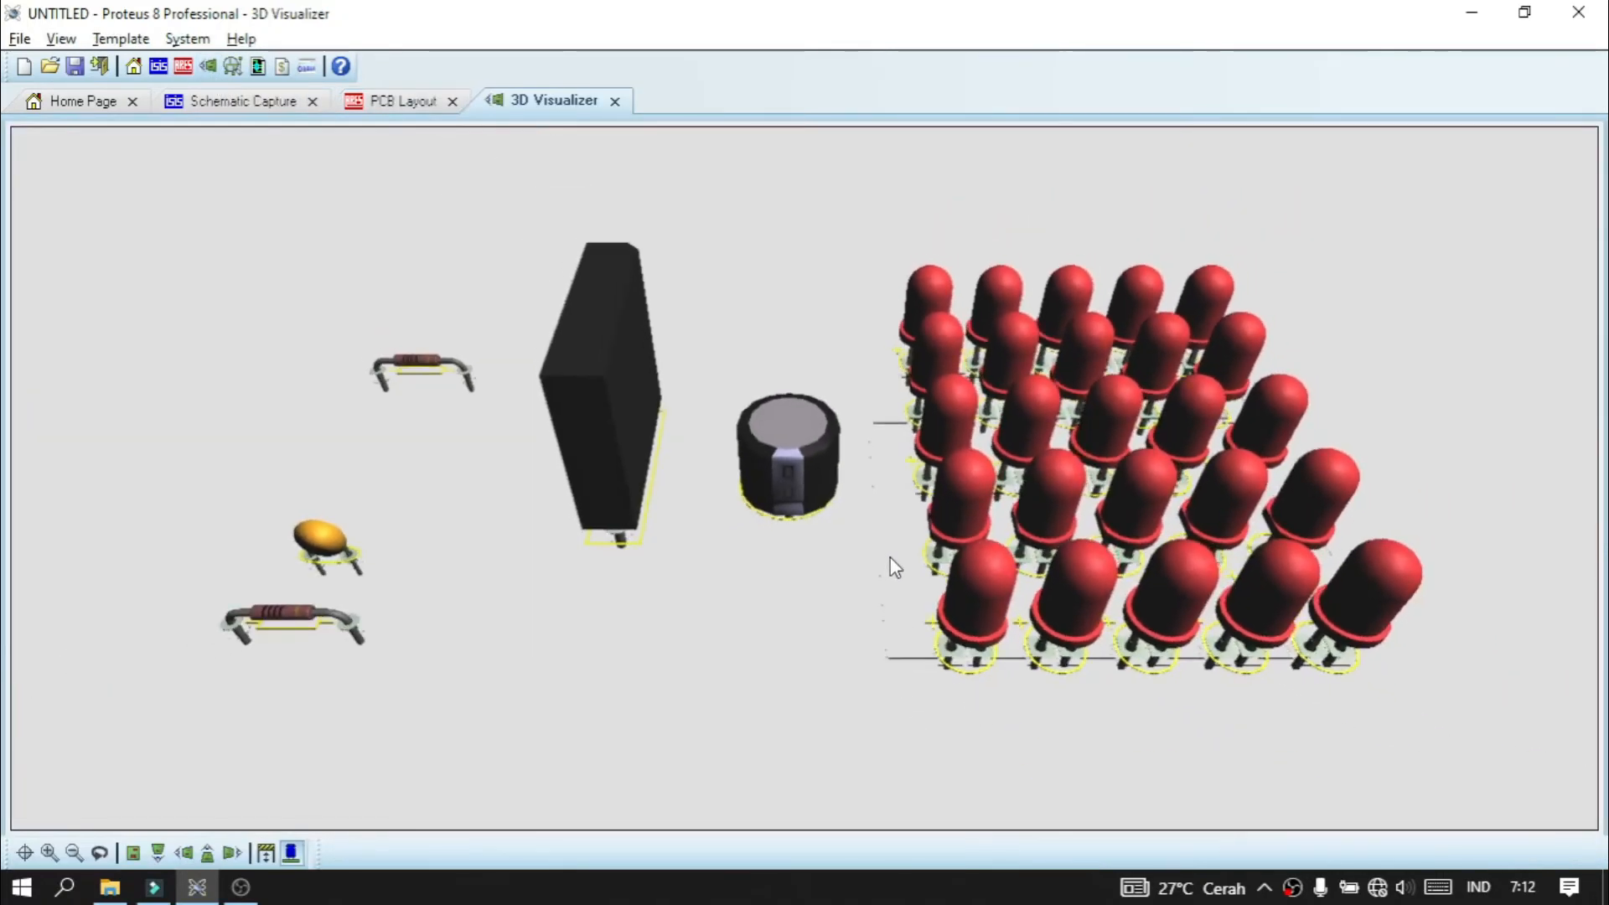
pyautogui.click(889, 556)
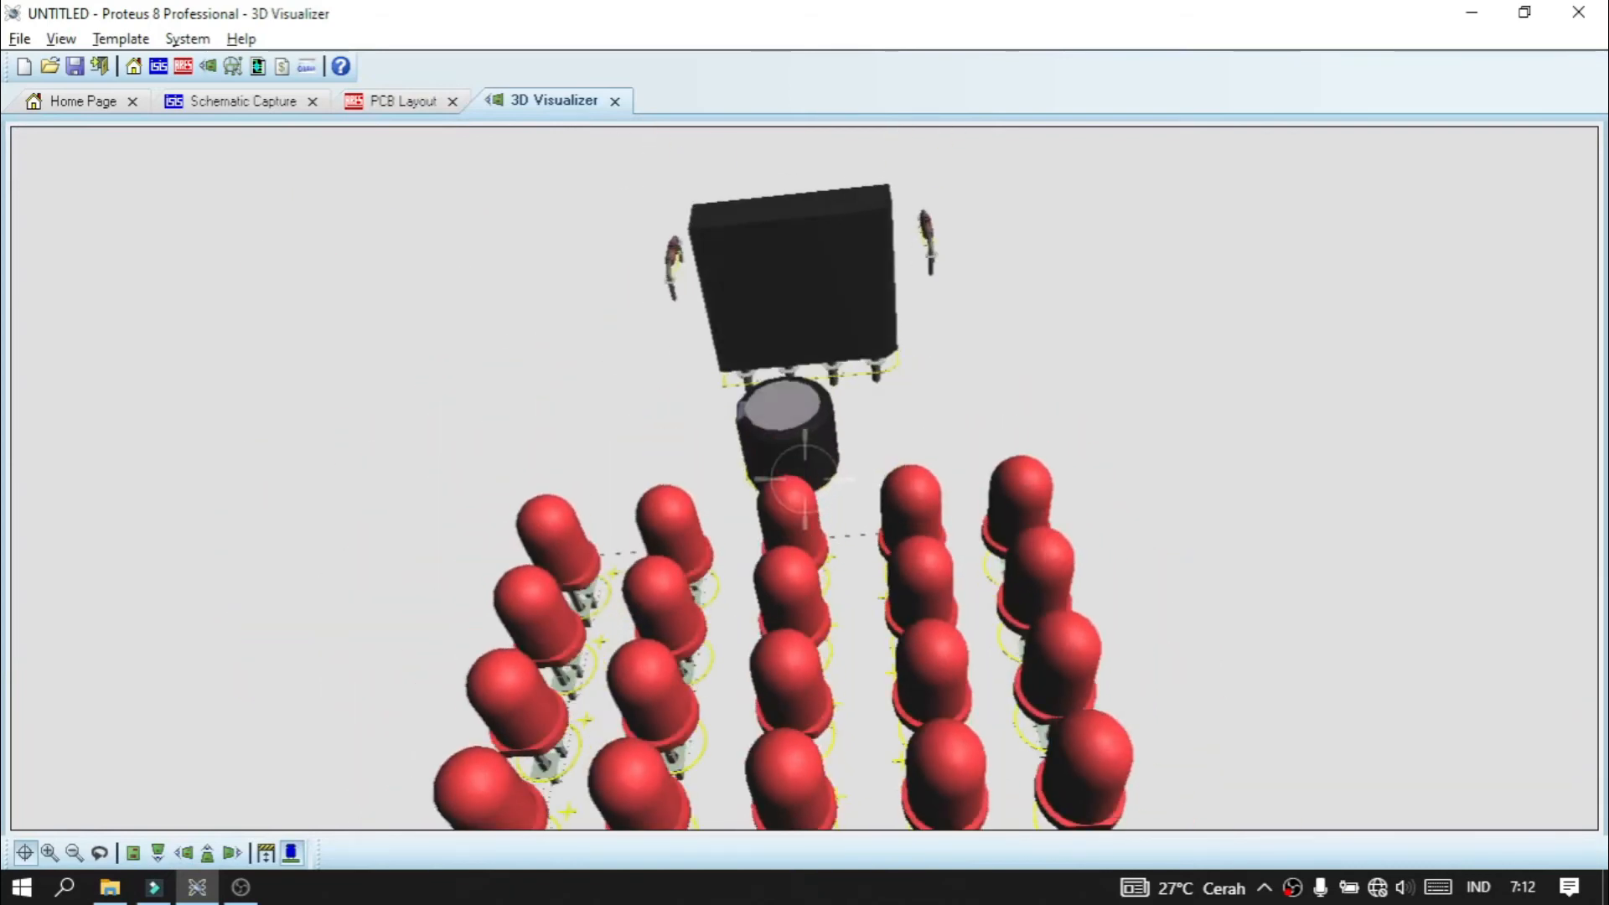
pyautogui.click(802, 480)
pyautogui.click(615, 102)
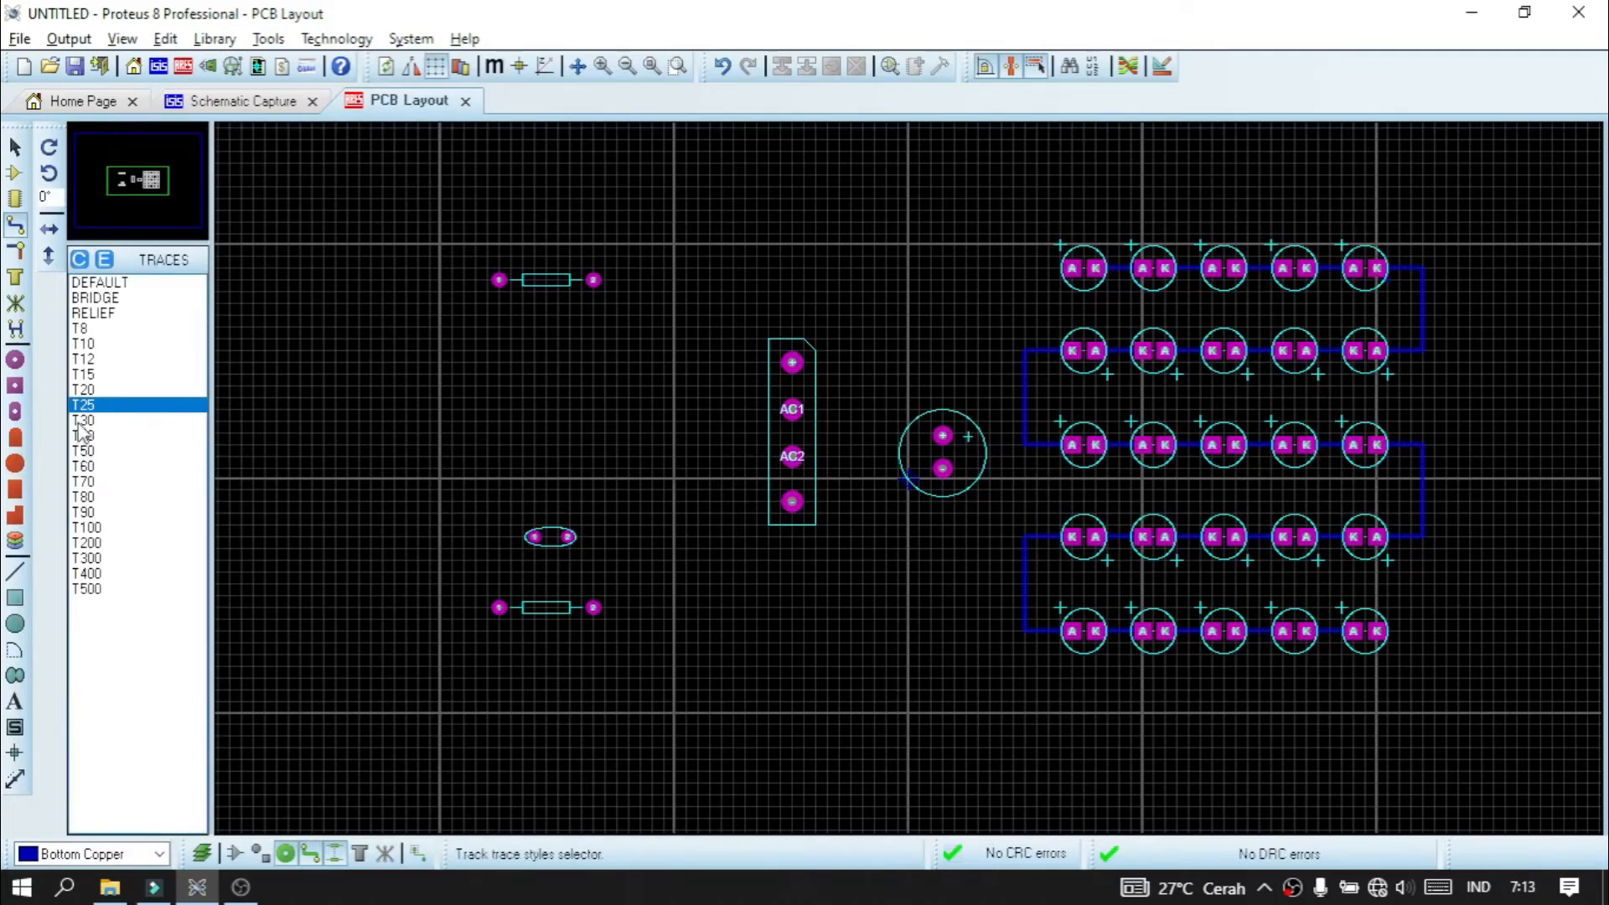
# - Route T25 traces connecting both pads of the small CAP35M capacitor to the resistor below it, in parallel
pyautogui.click(535, 536)
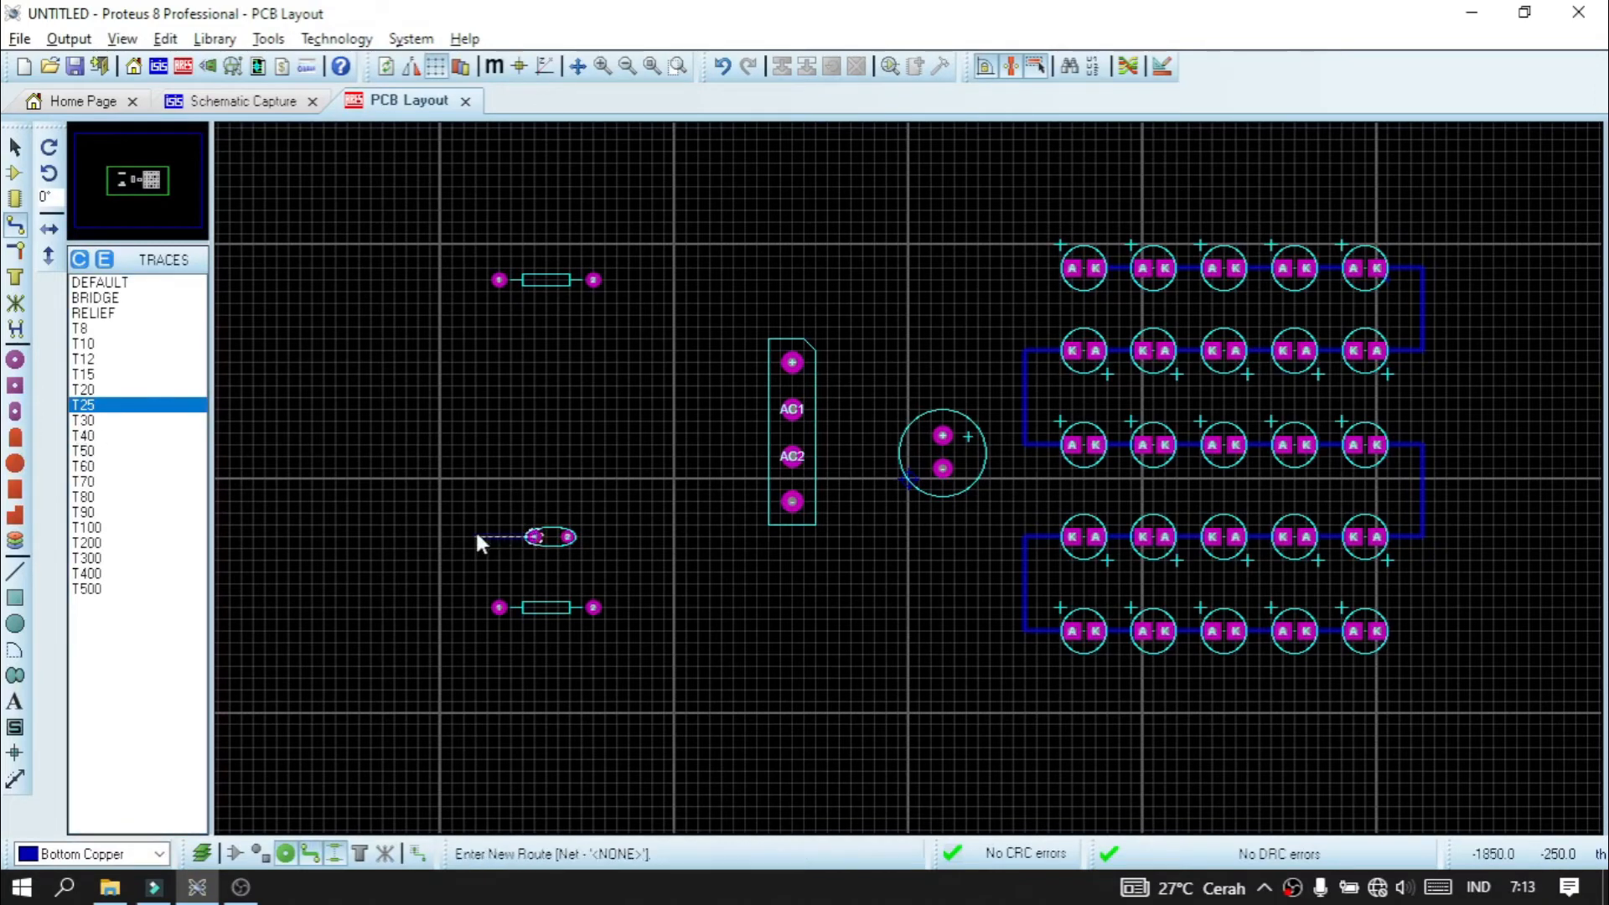
pyautogui.click(495, 607)
pyautogui.click(594, 606)
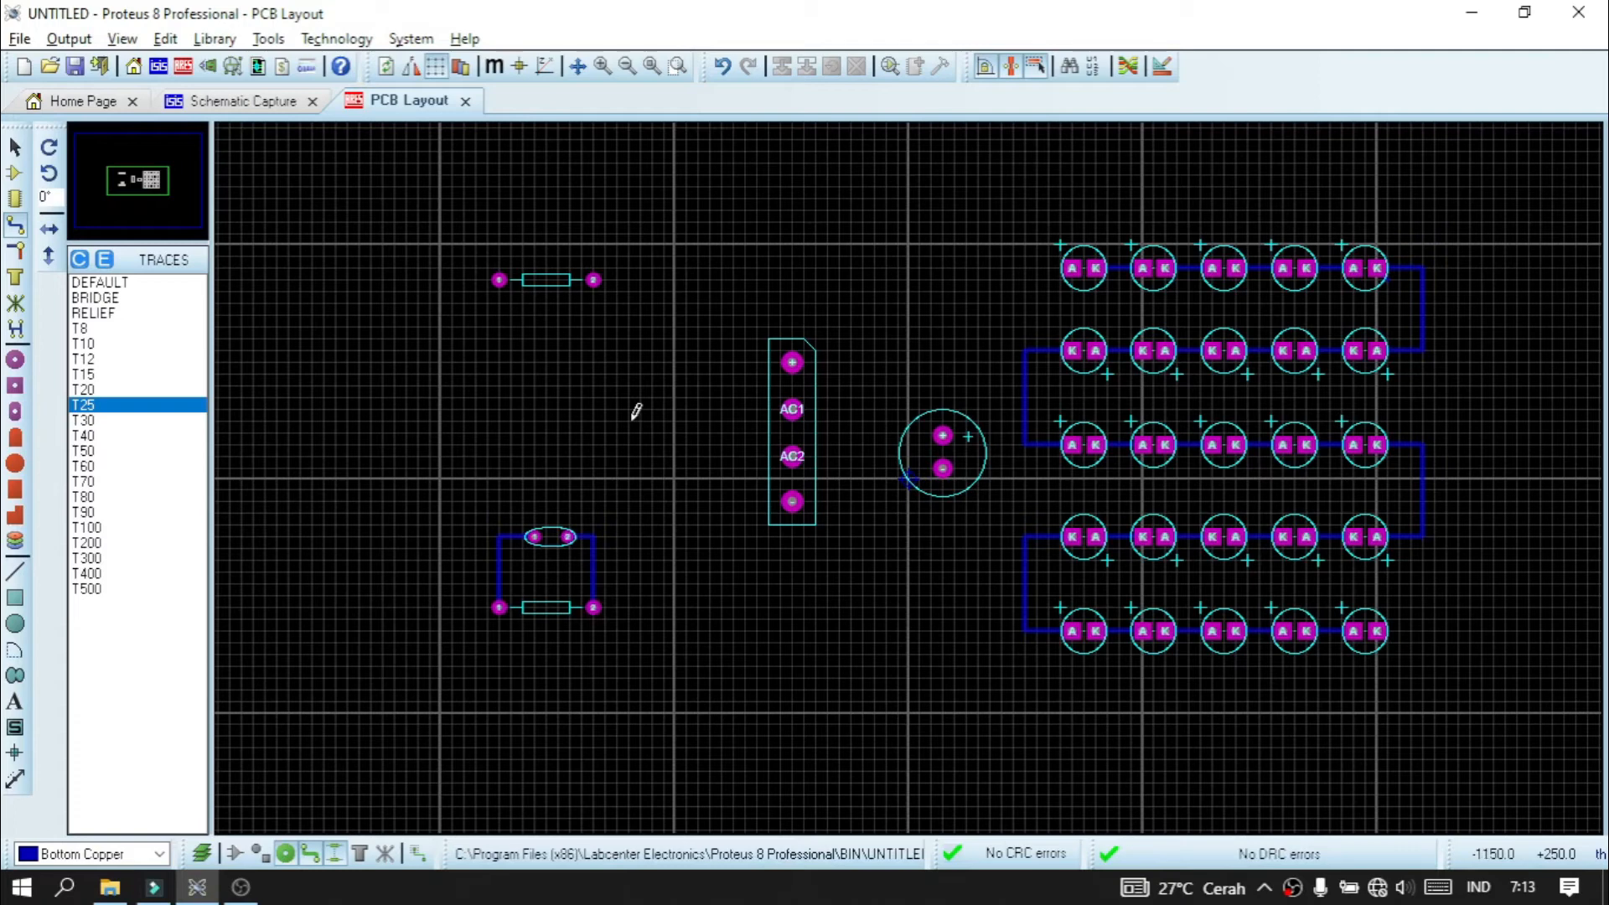
# - Route T25 traces from the upper resistor to the bridge's AC1 pad and from AC2 to the parallel capacitor-resistor pair
pyautogui.click(595, 279)
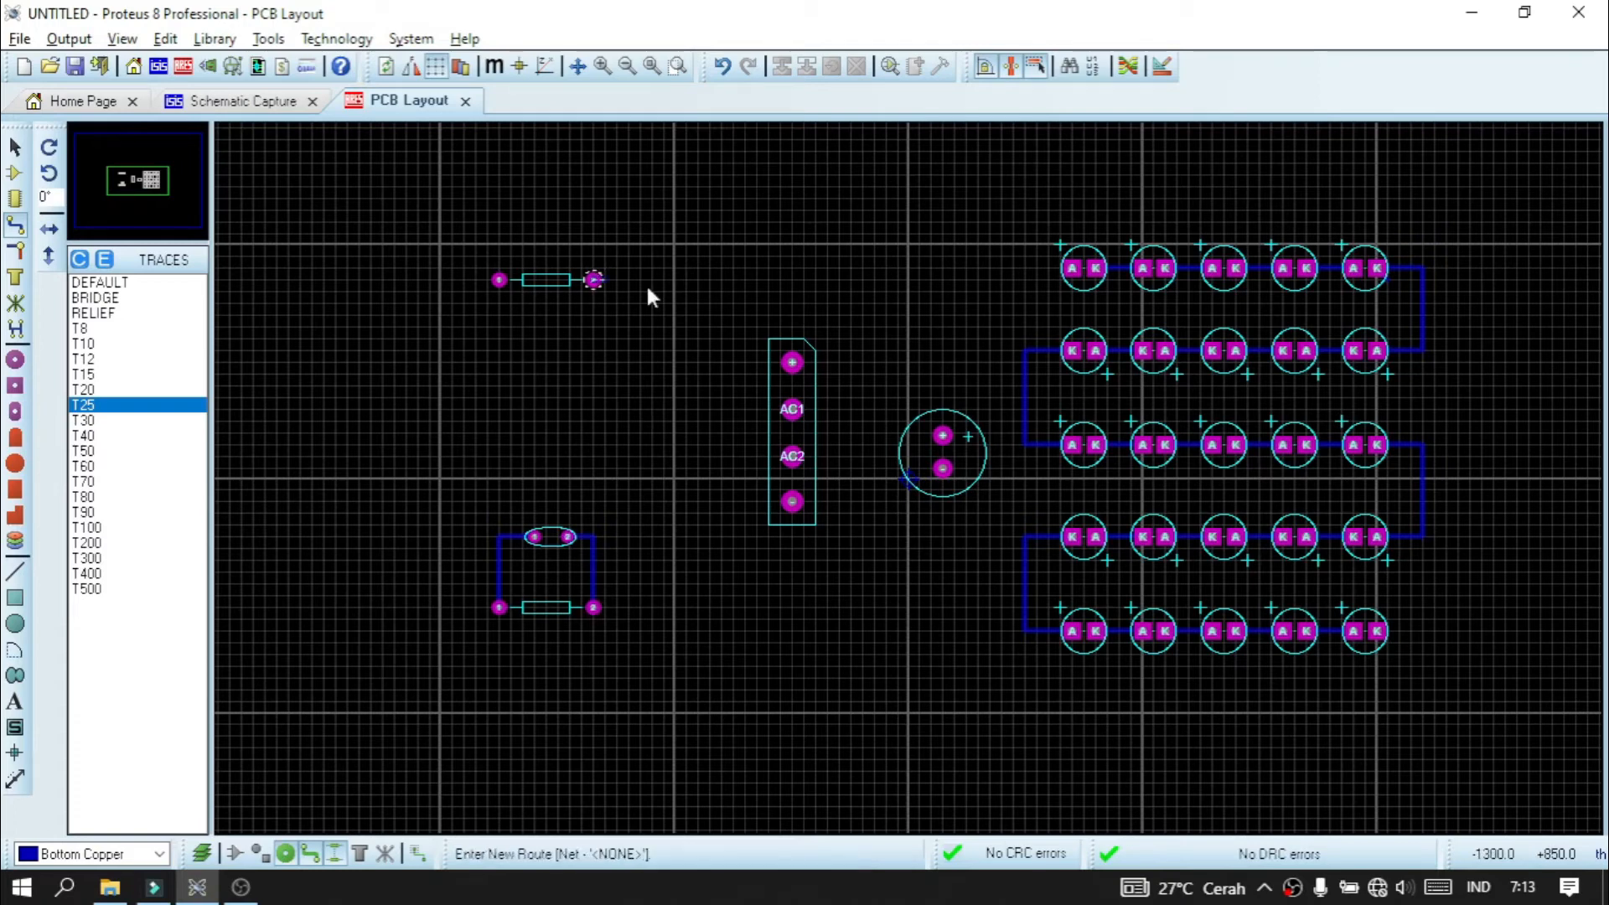
pyautogui.click(714, 307)
pyautogui.click(712, 407)
pyautogui.click(793, 409)
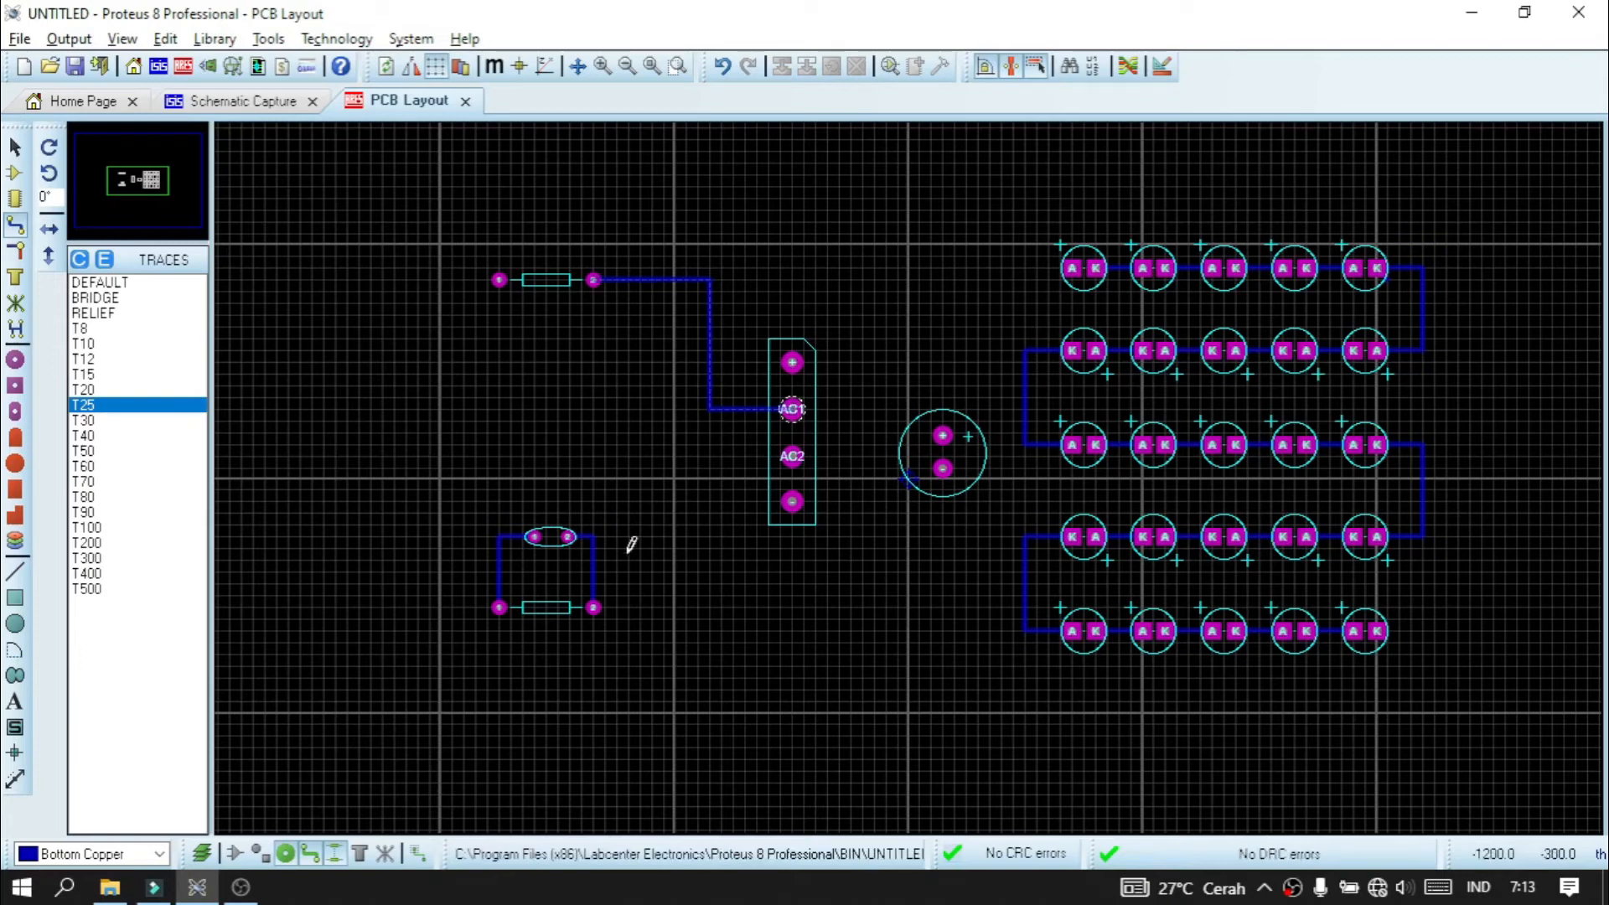
pyautogui.click(791, 456)
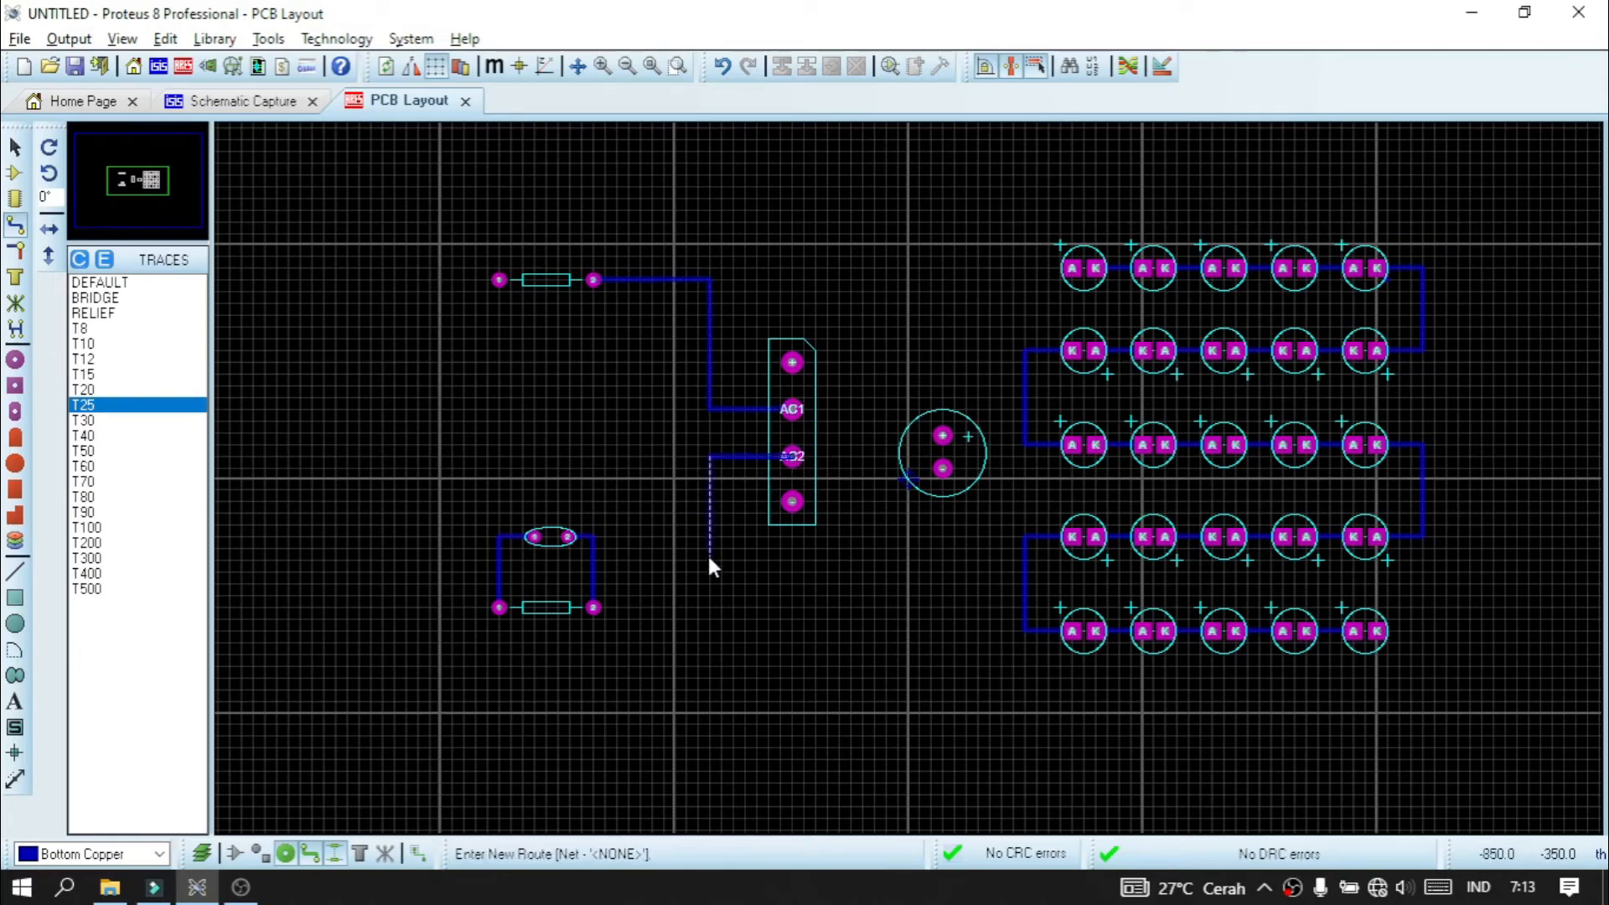
pyautogui.click(592, 574)
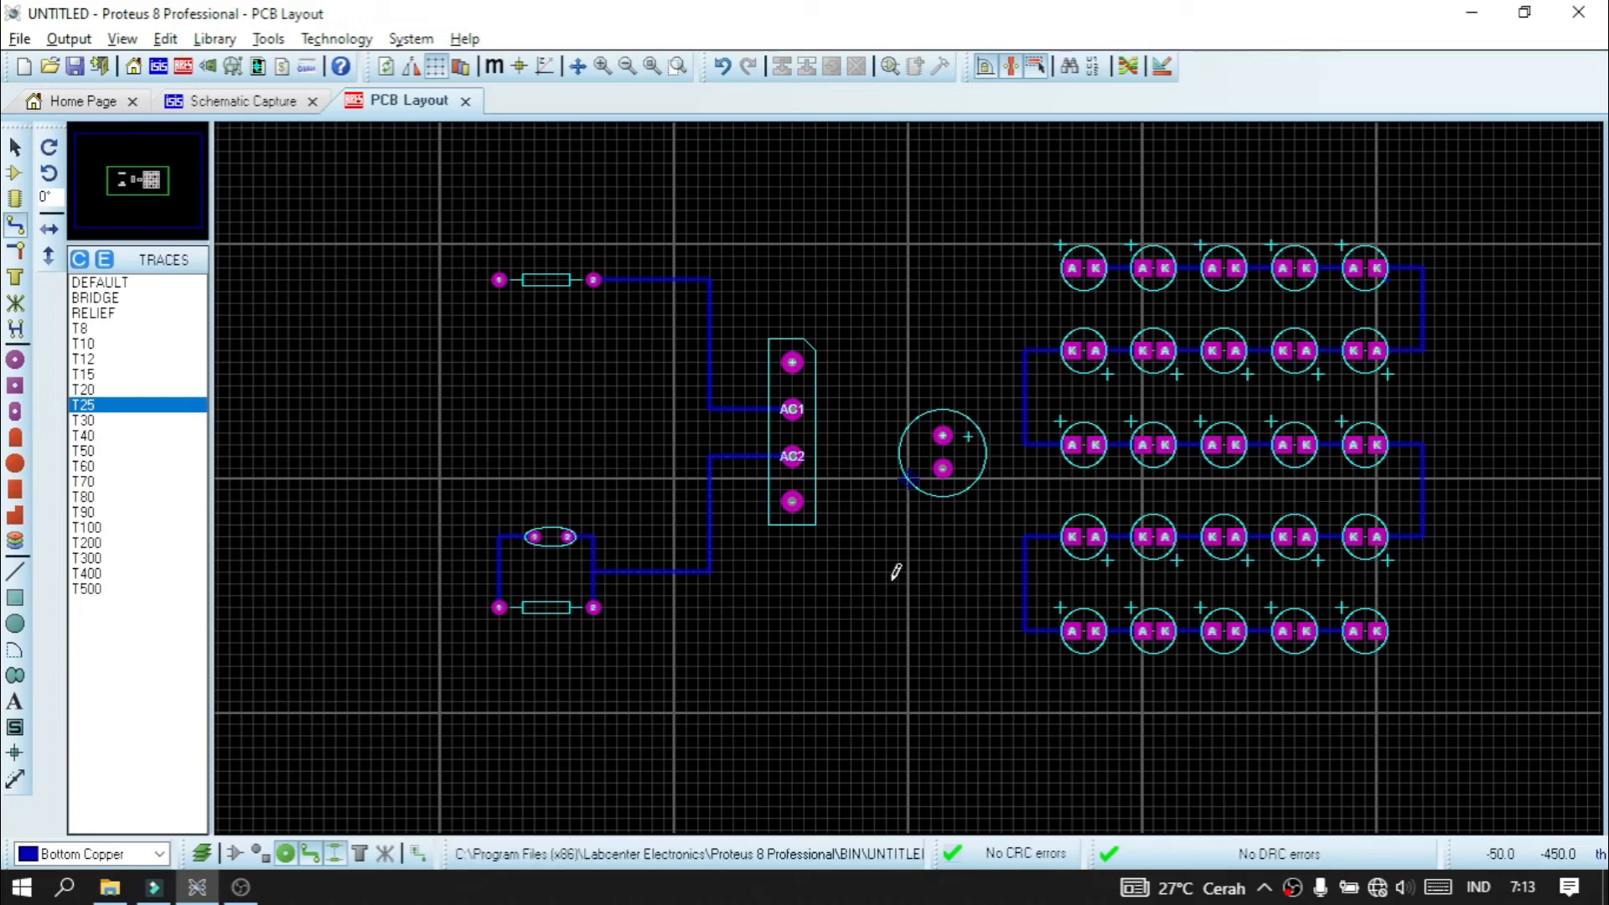
# - Route a T25 trace from the bridge's uppermost pad to the anode of the first LED in the top row
pyautogui.click(791, 362)
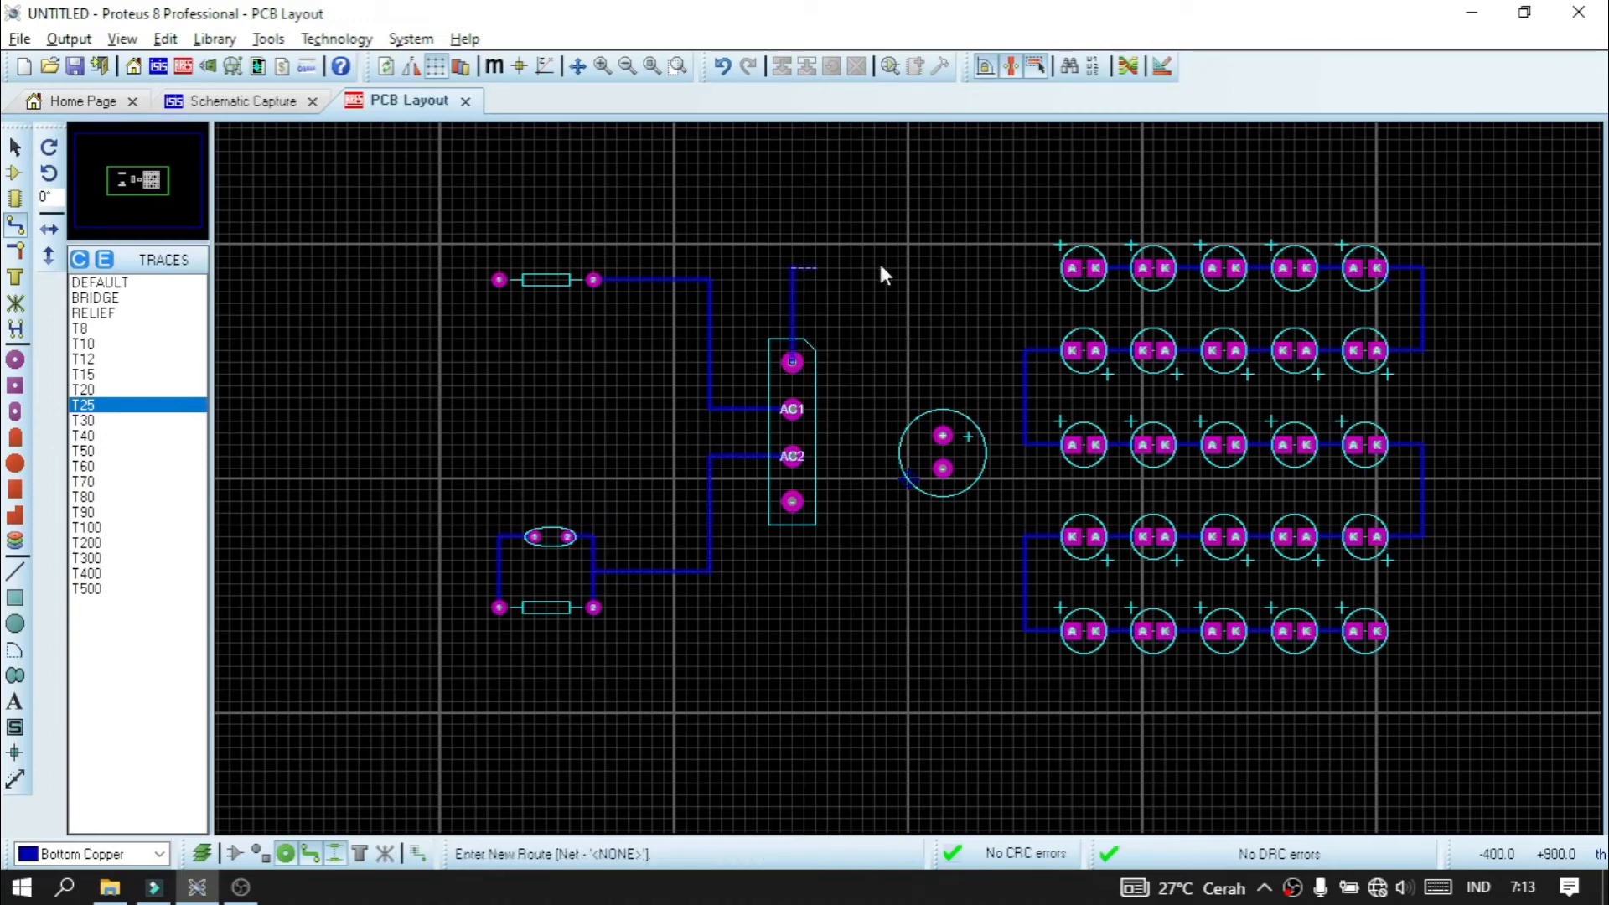
pyautogui.click(792, 501)
pyautogui.click(803, 689)
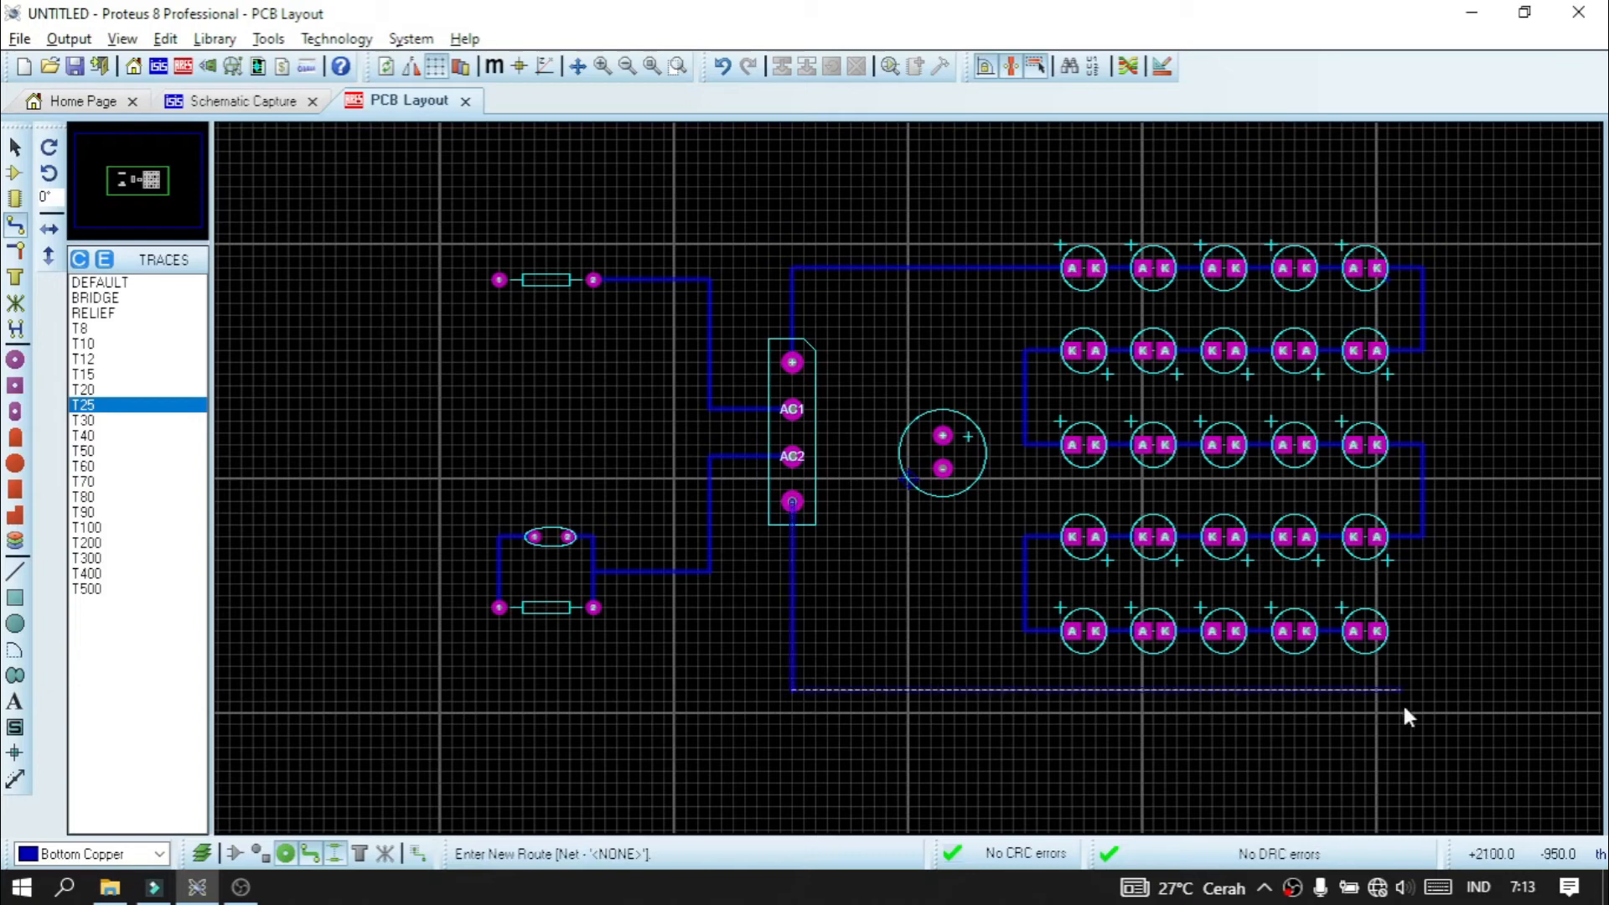
pyautogui.click(1422, 689)
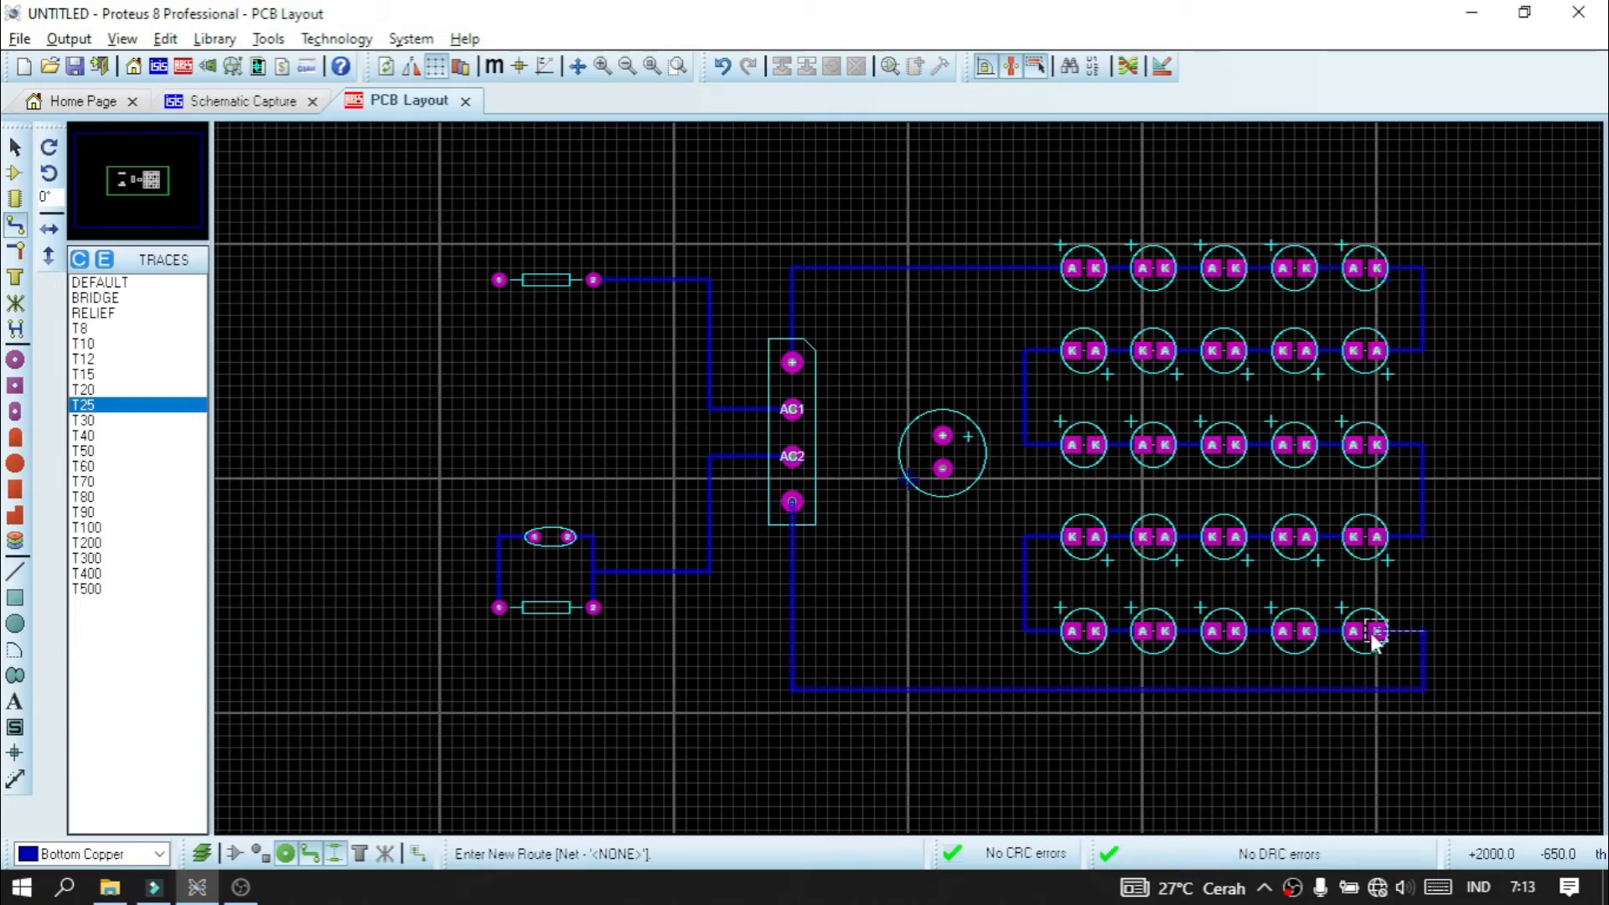
pyautogui.click(1374, 633)
pyautogui.press('Return')
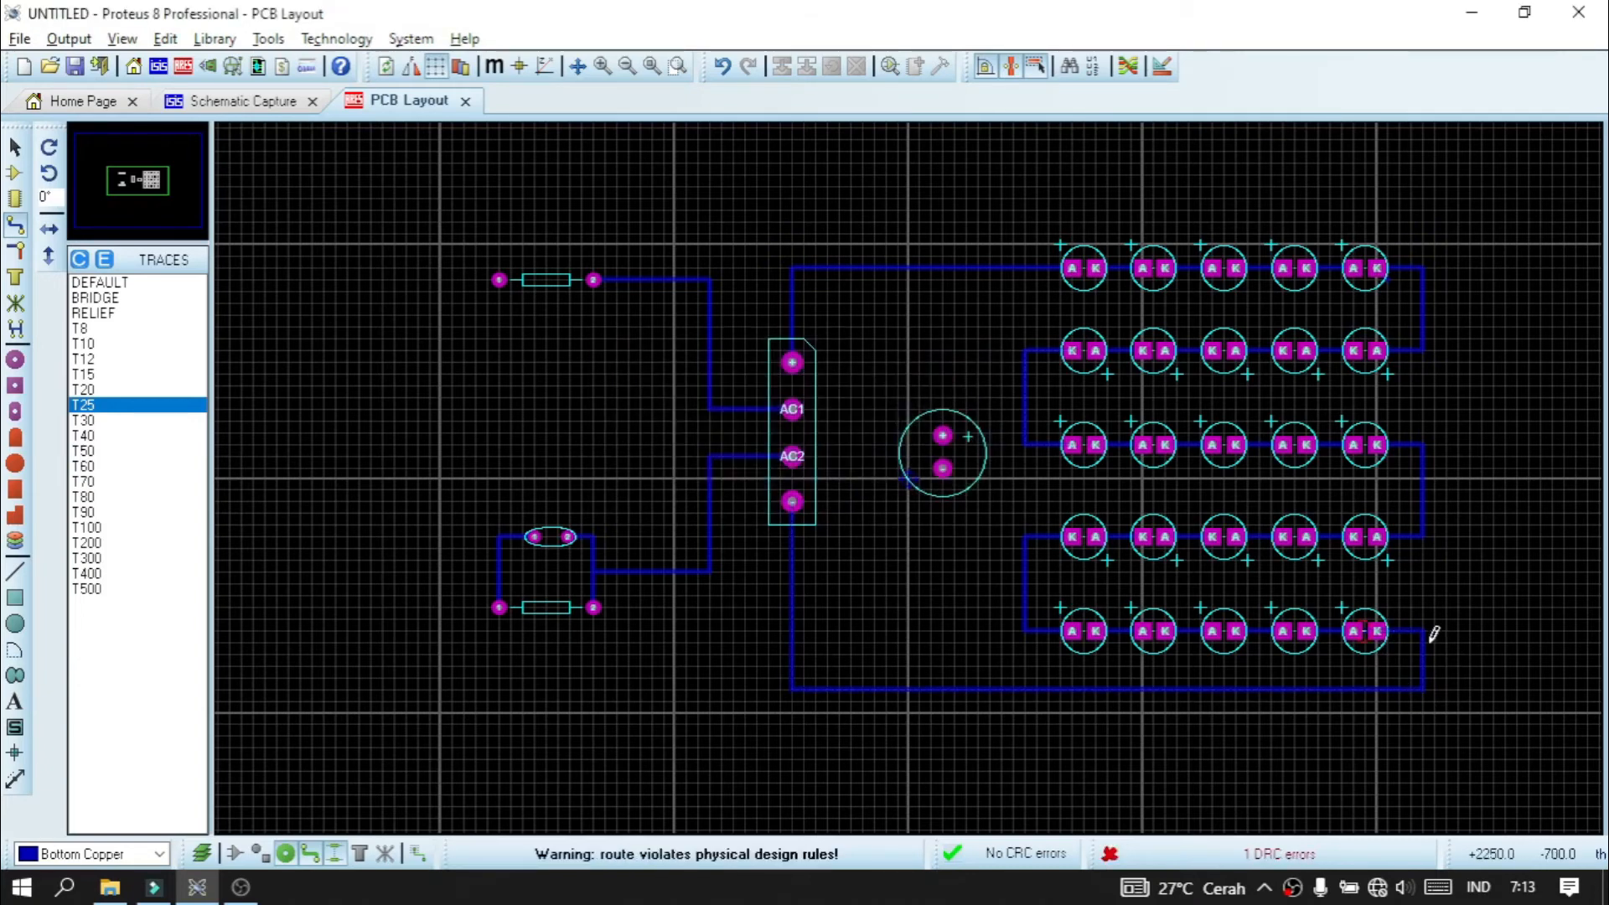
pyautogui.click(1422, 632)
pyautogui.rightClick(1422, 630)
pyautogui.click(1238, 93)
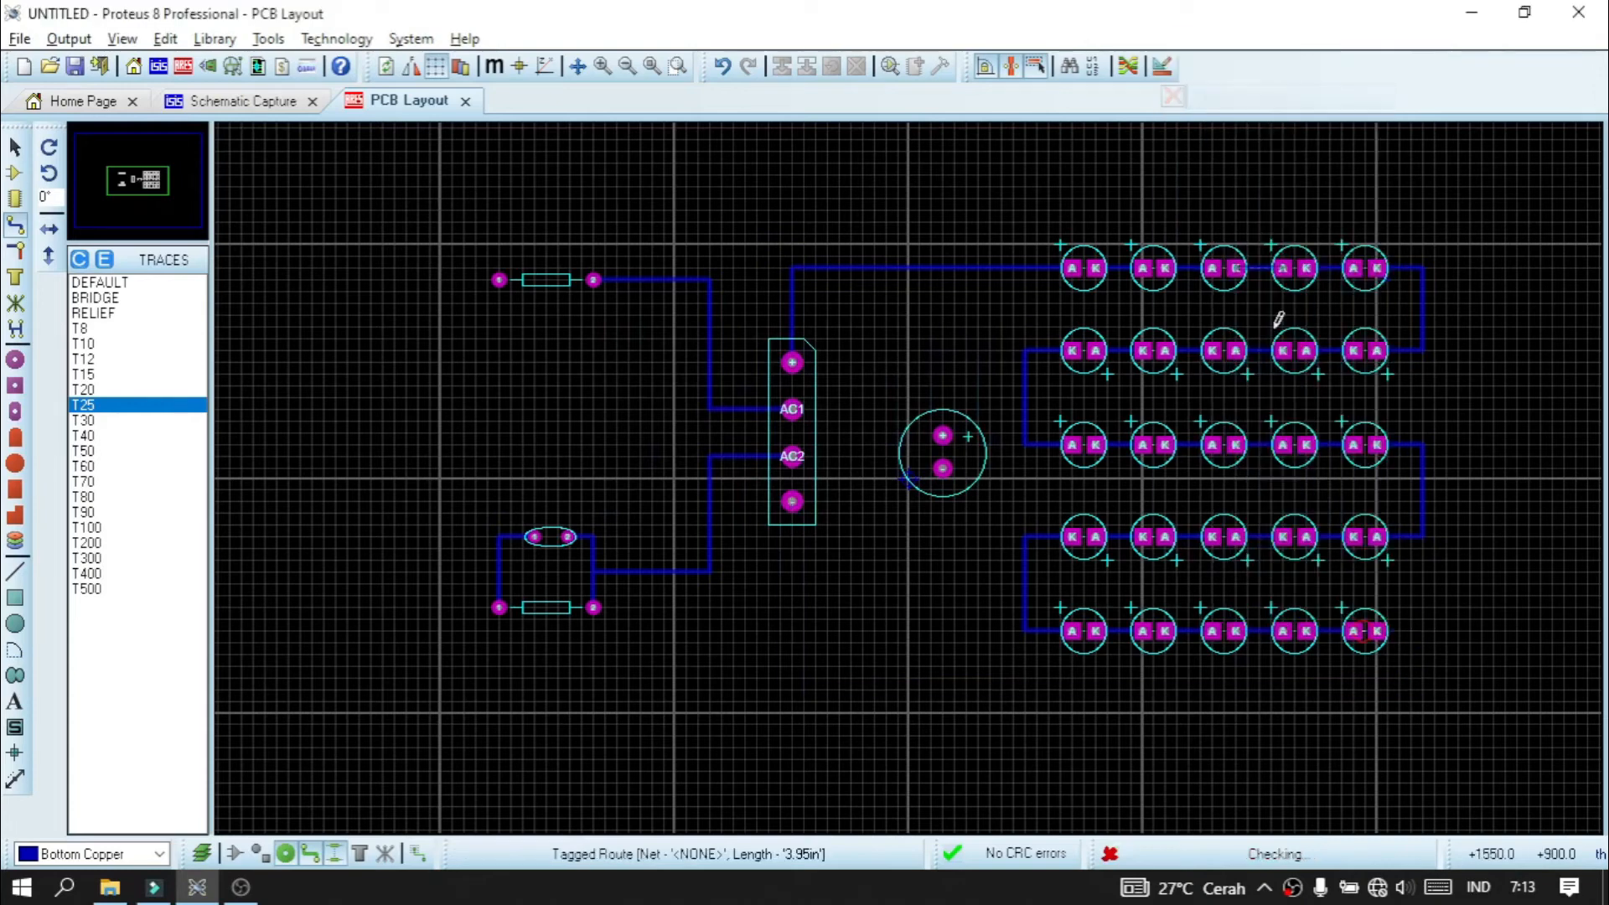
# - Route a T25 trace from the bridge's lowest pad beneath the LED rows to the last cathode of the bottom row
pyautogui.click(788, 495)
pyautogui.click(794, 665)
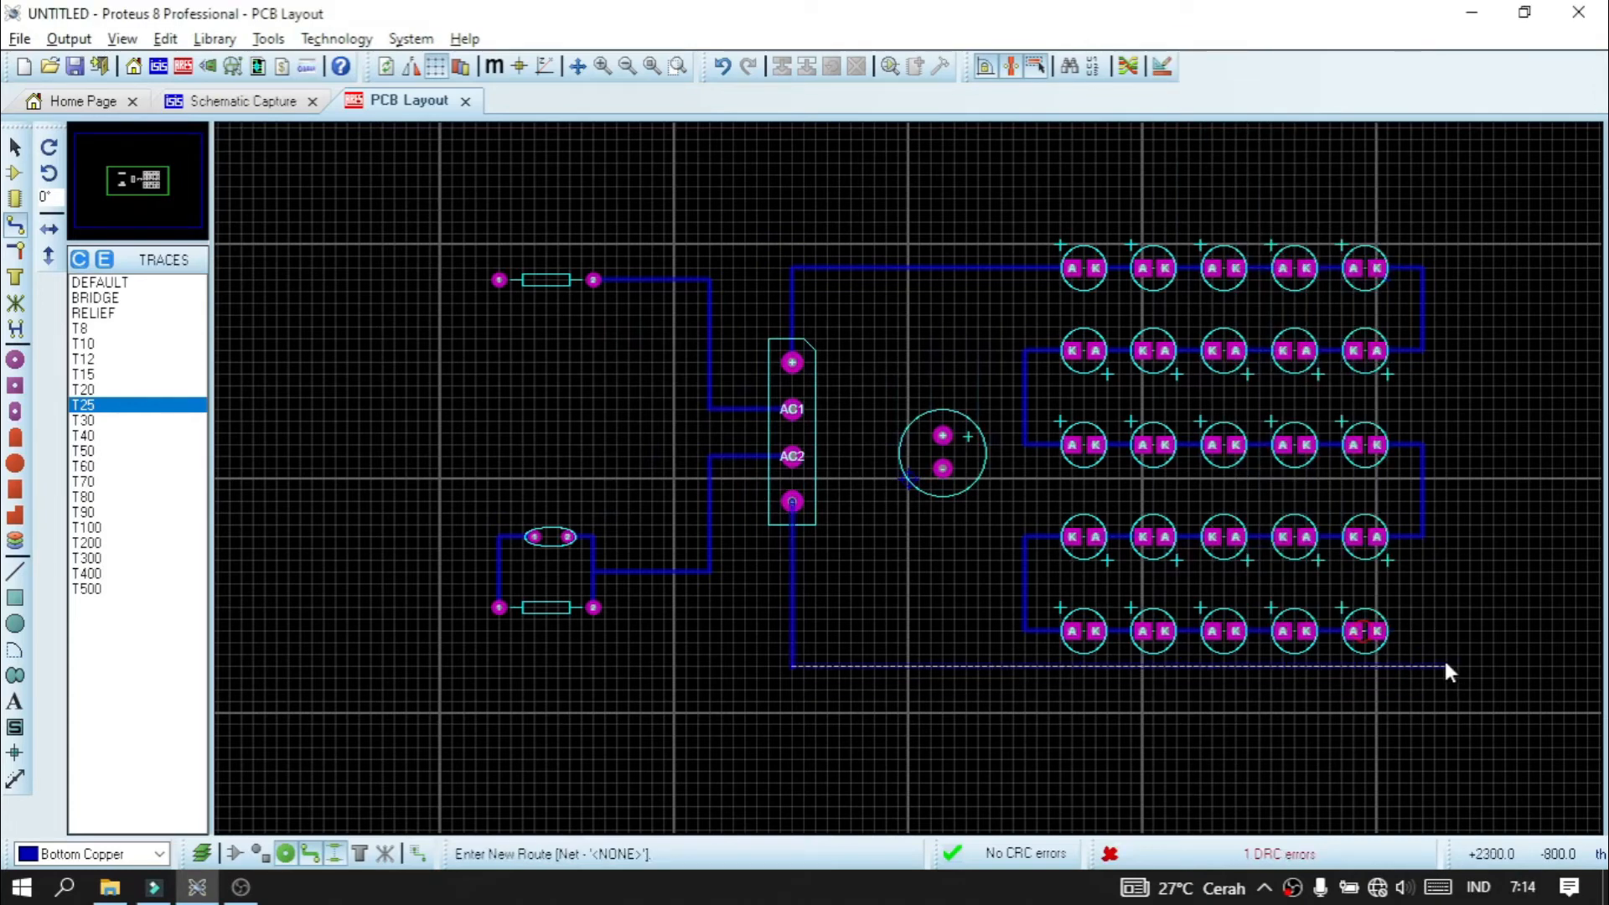
pyautogui.click(1423, 666)
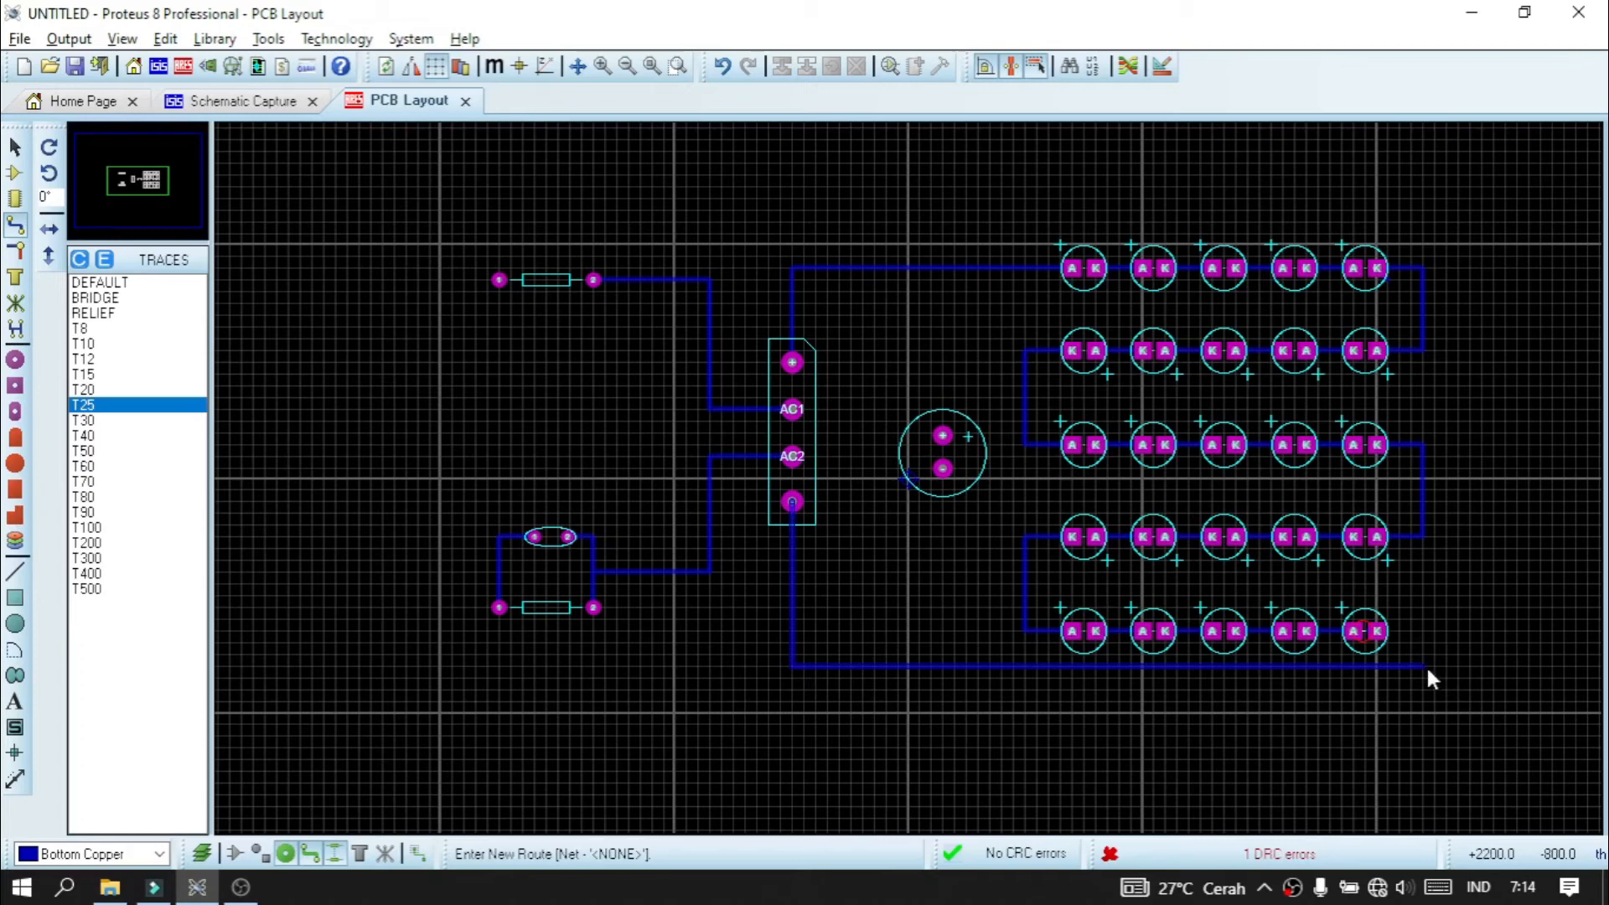
pyautogui.click(1379, 627)
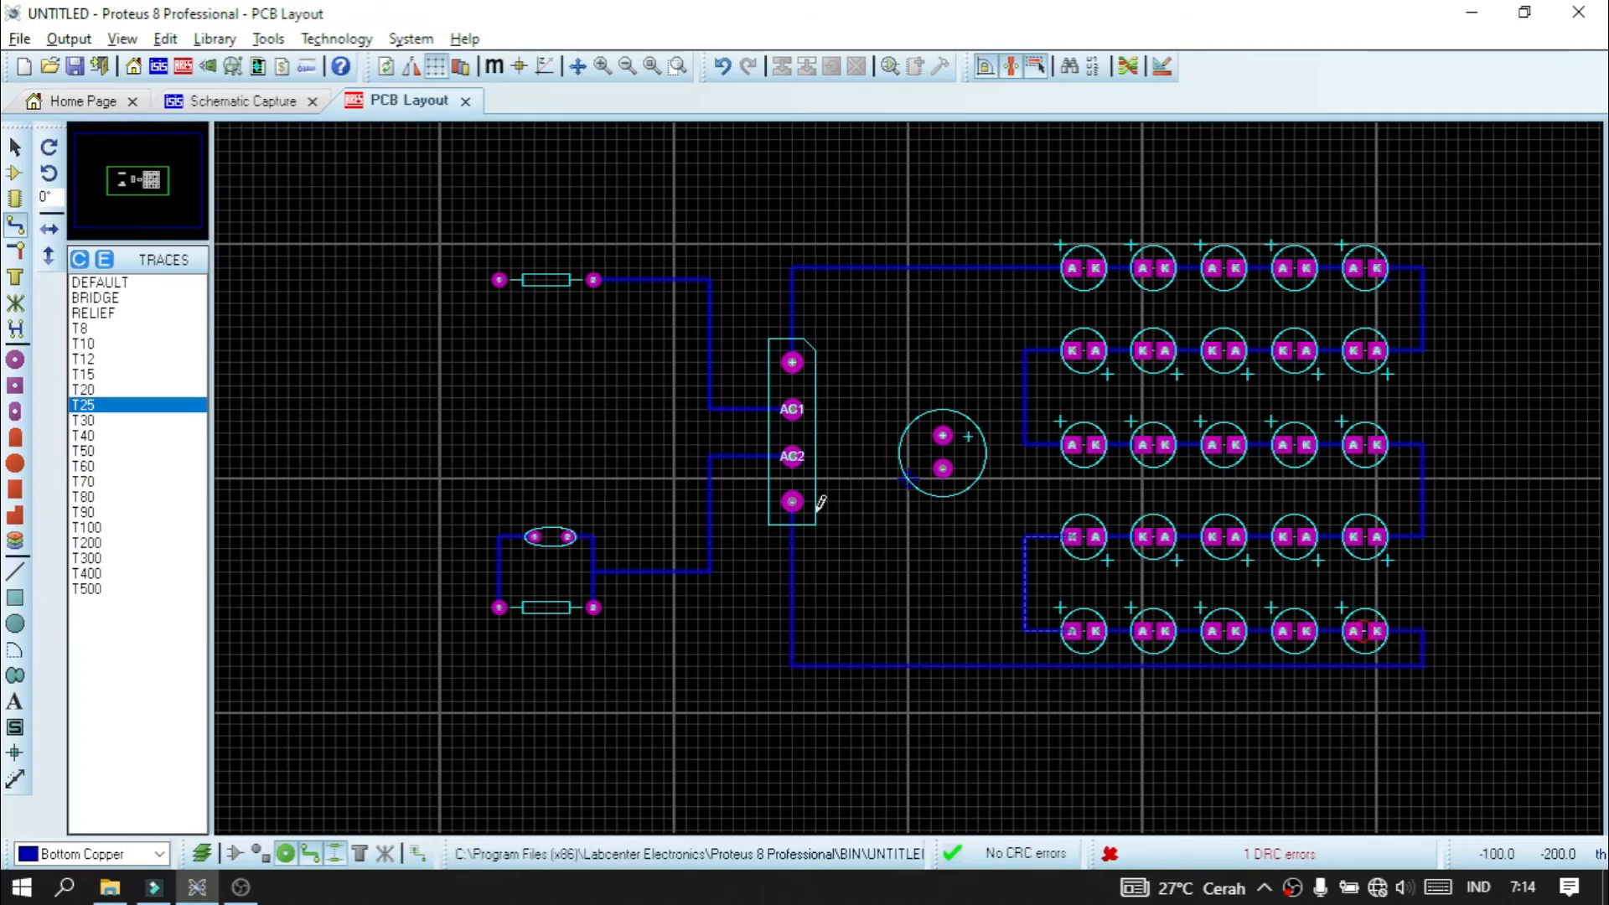
# - Route T25 traces from the round capacitor's positive pad to the upper bridge-LED trace and from its other pad to the lower one
pyautogui.click(943, 436)
pyautogui.click(943, 268)
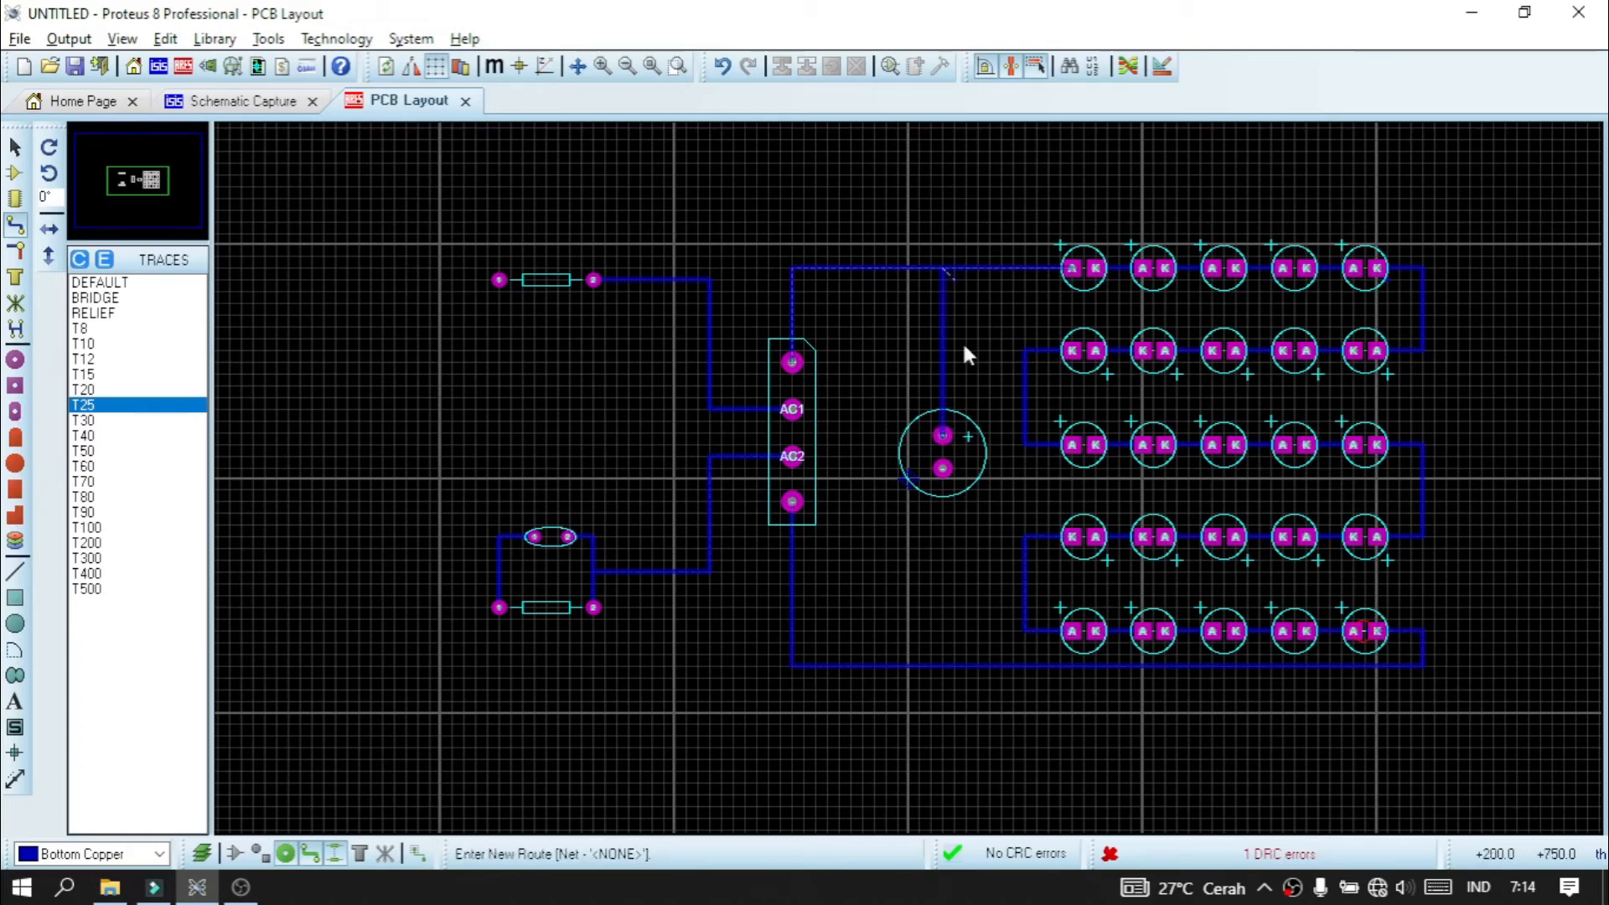
pyautogui.click(943, 469)
pyautogui.click(944, 666)
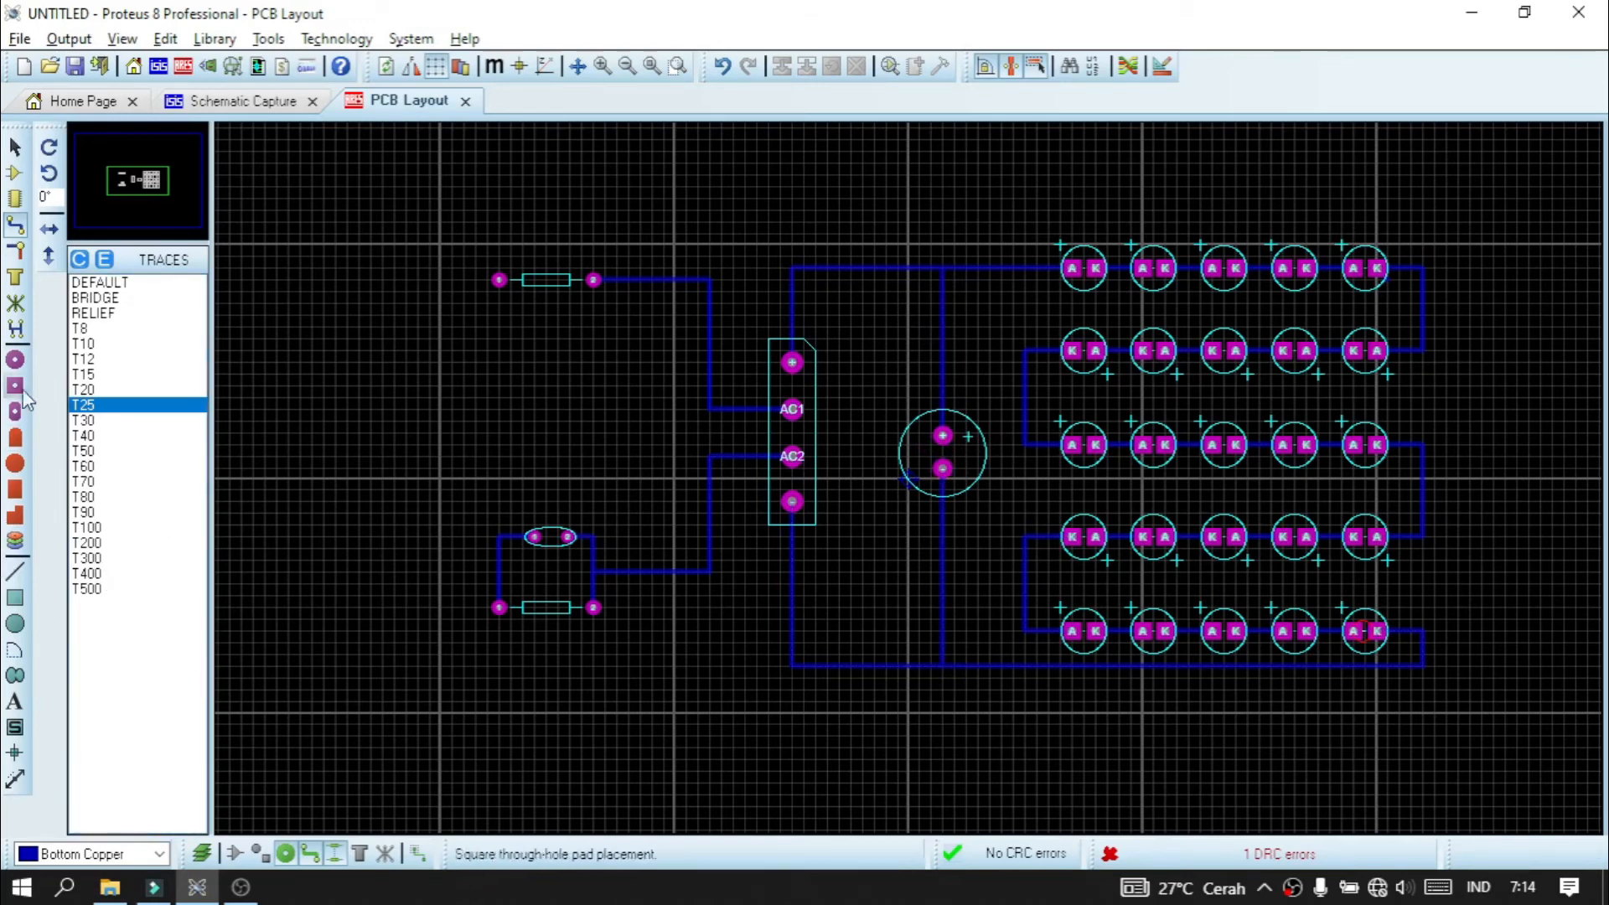
# - Place two C-100-60 circular through-hole pads, one above the other, beside the resistors as the AC input
pyautogui.click(16, 359)
pyautogui.moveTo(80, 402); pyautogui.dragTo(97, 482)
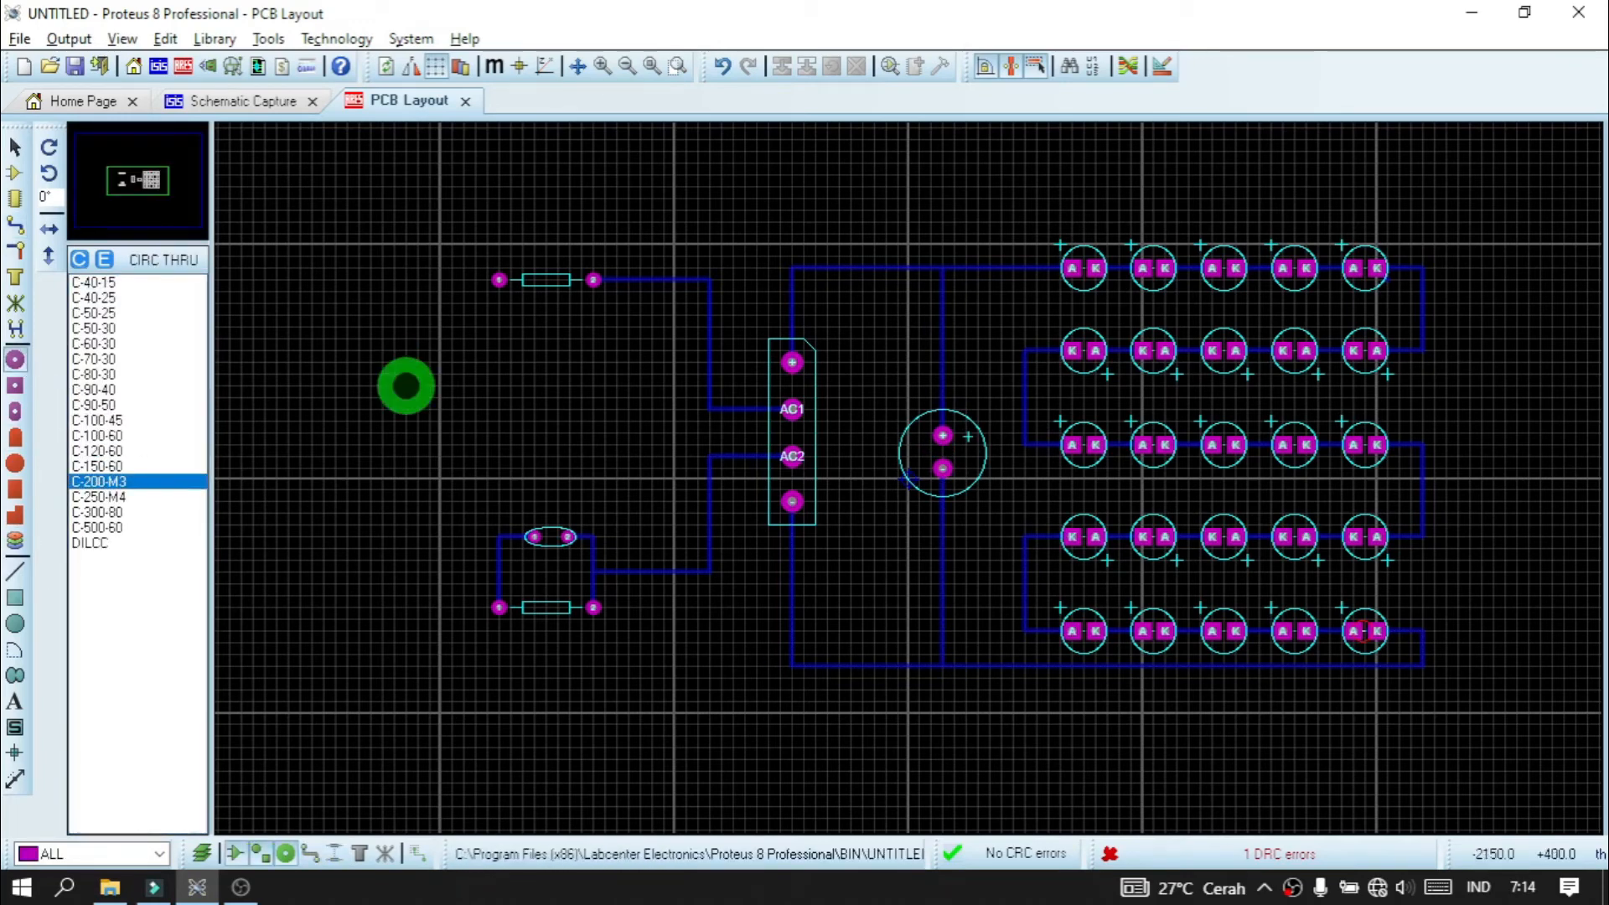
pyautogui.rightClick(785, 395)
pyautogui.click(98, 436)
pyautogui.click(637, 410)
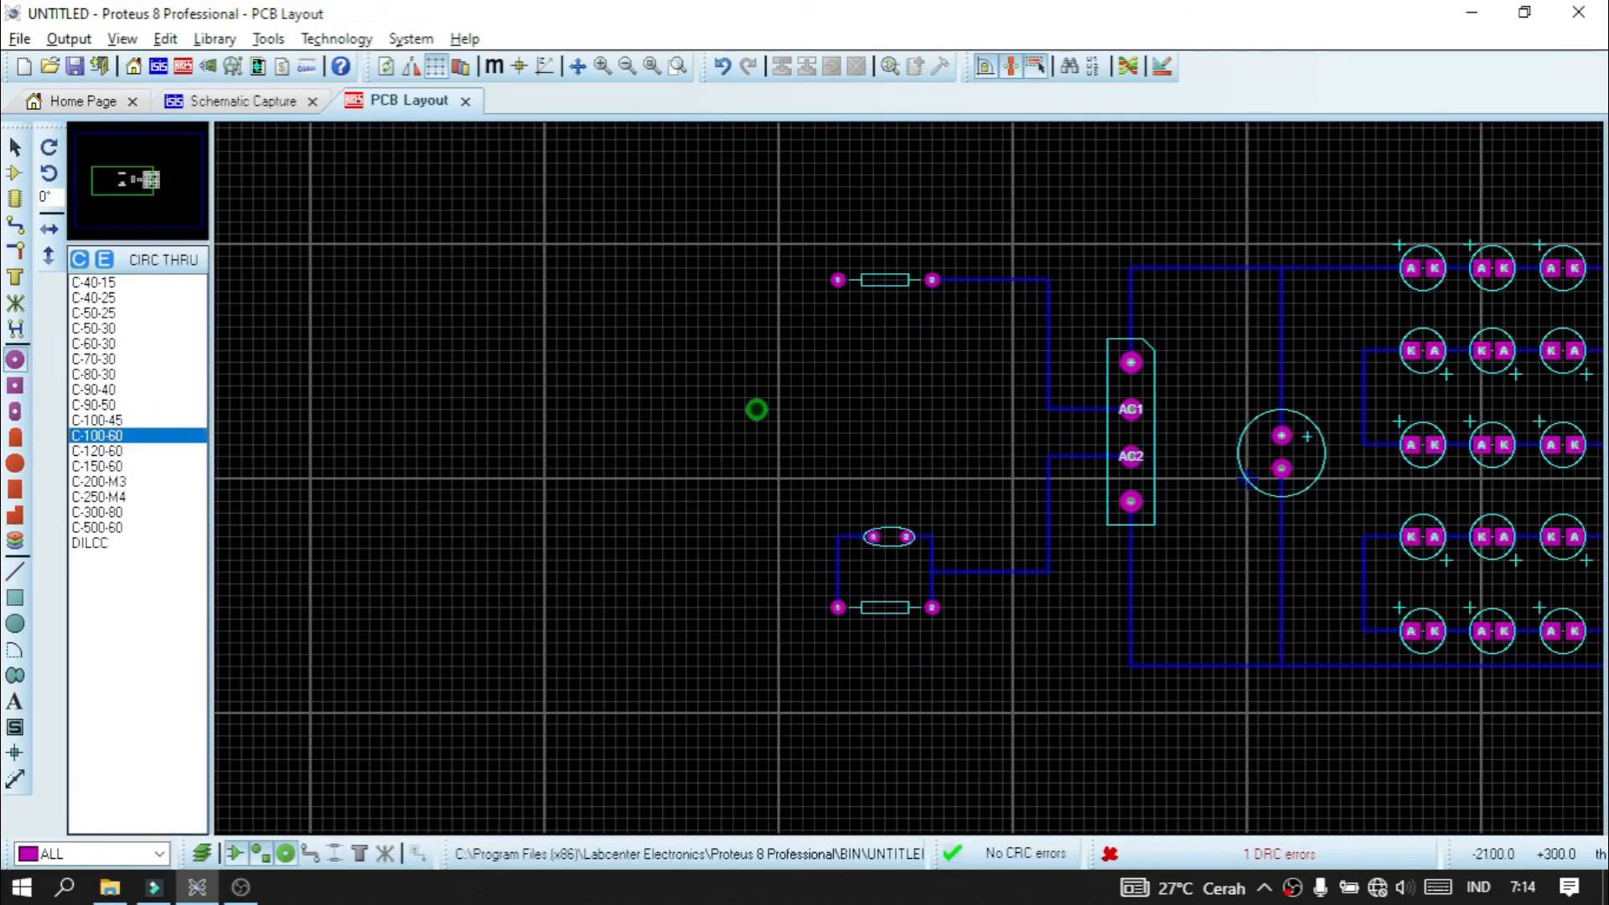
pyautogui.click(733, 398)
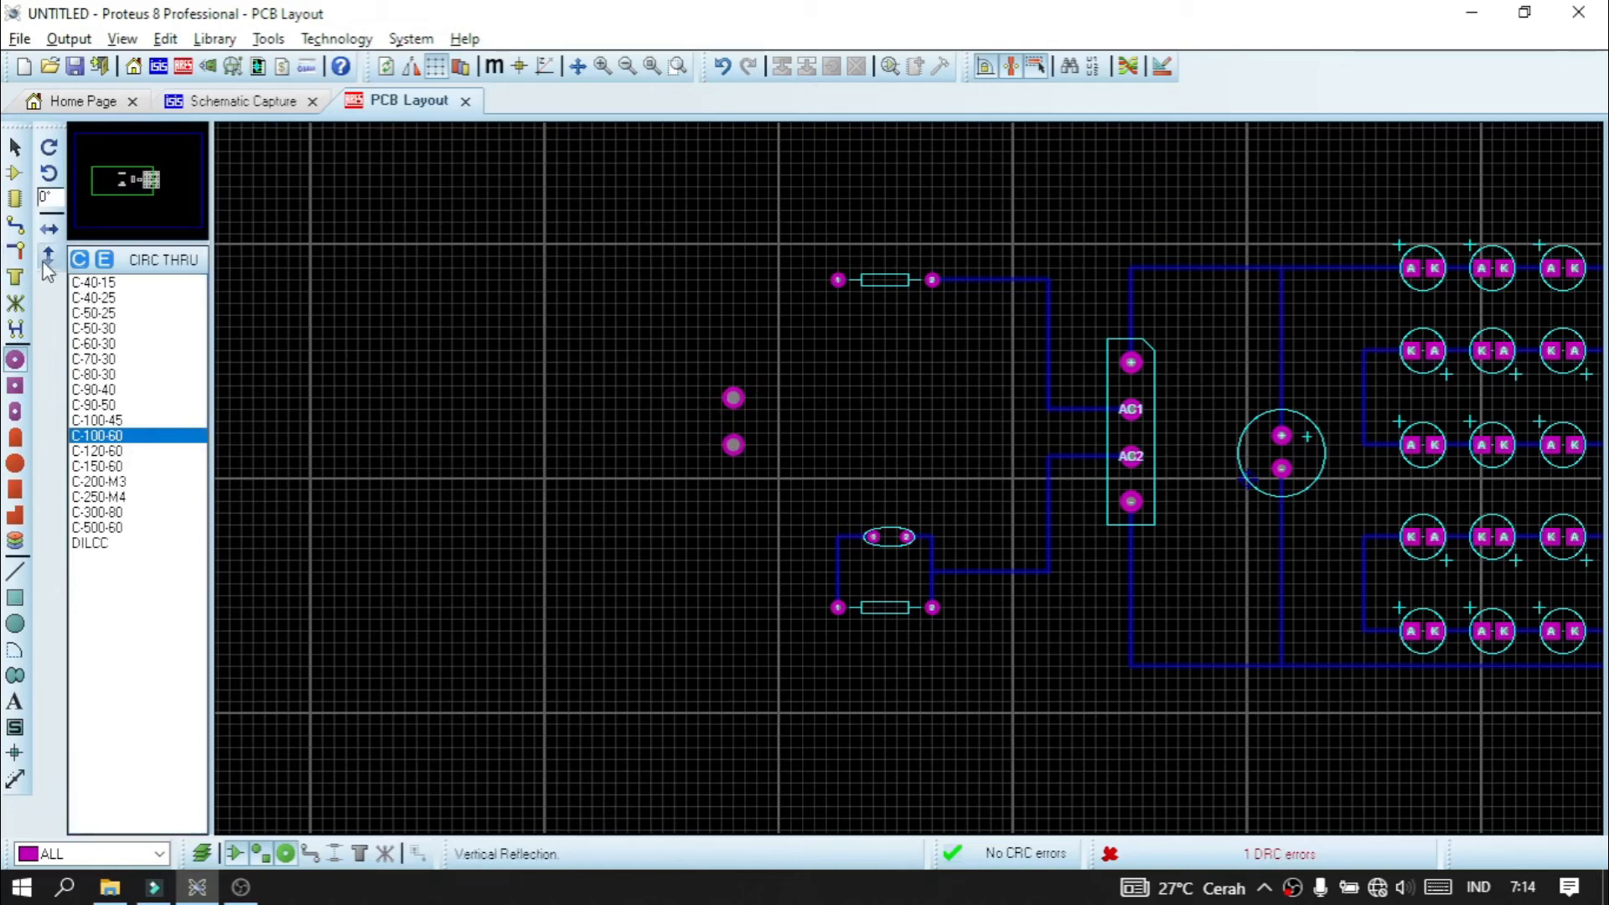
# - Route T25 traces from the upper input pad to the upper resistor and from the lower pad to the parallel capacitor-resistor pair
pyautogui.click(15, 224)
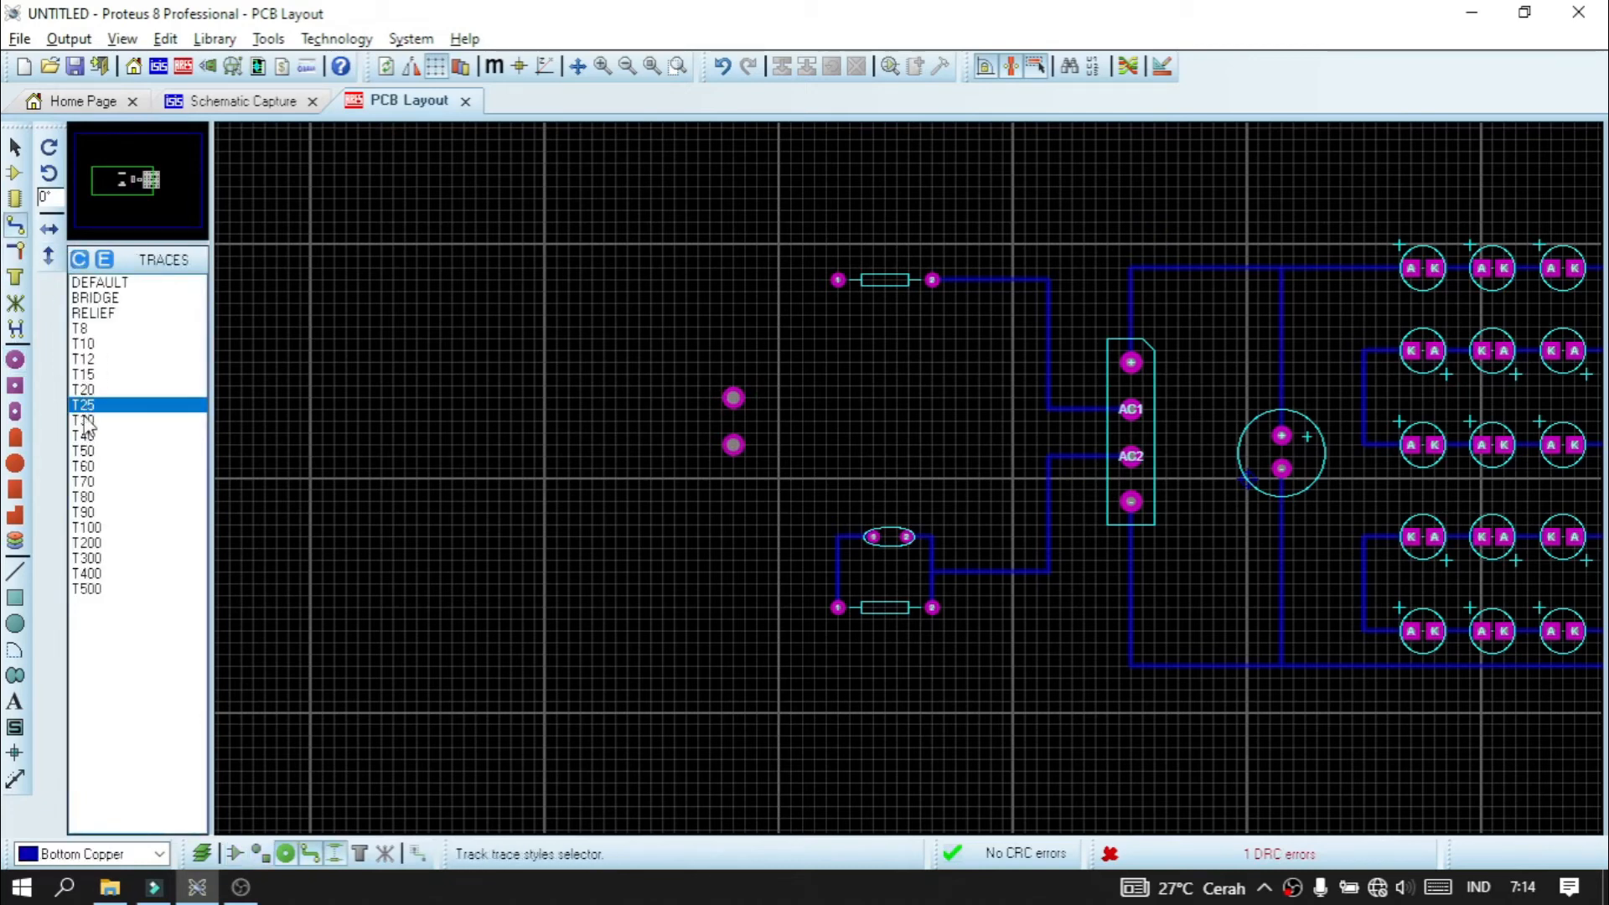
pyautogui.click(734, 398)
pyautogui.click(739, 278)
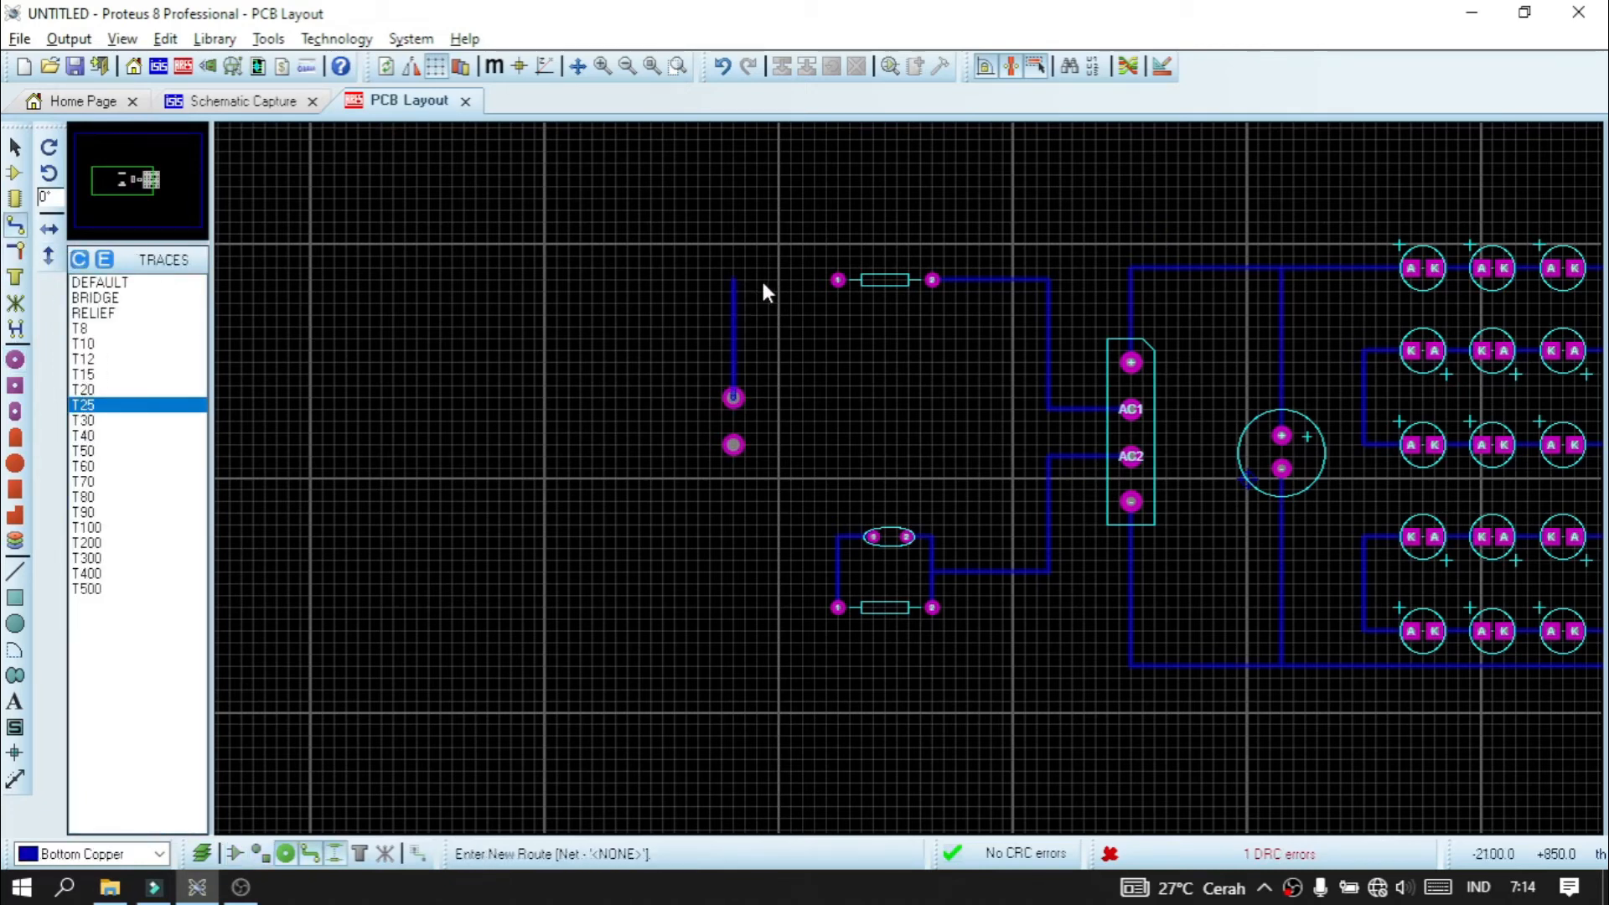
pyautogui.click(838, 280)
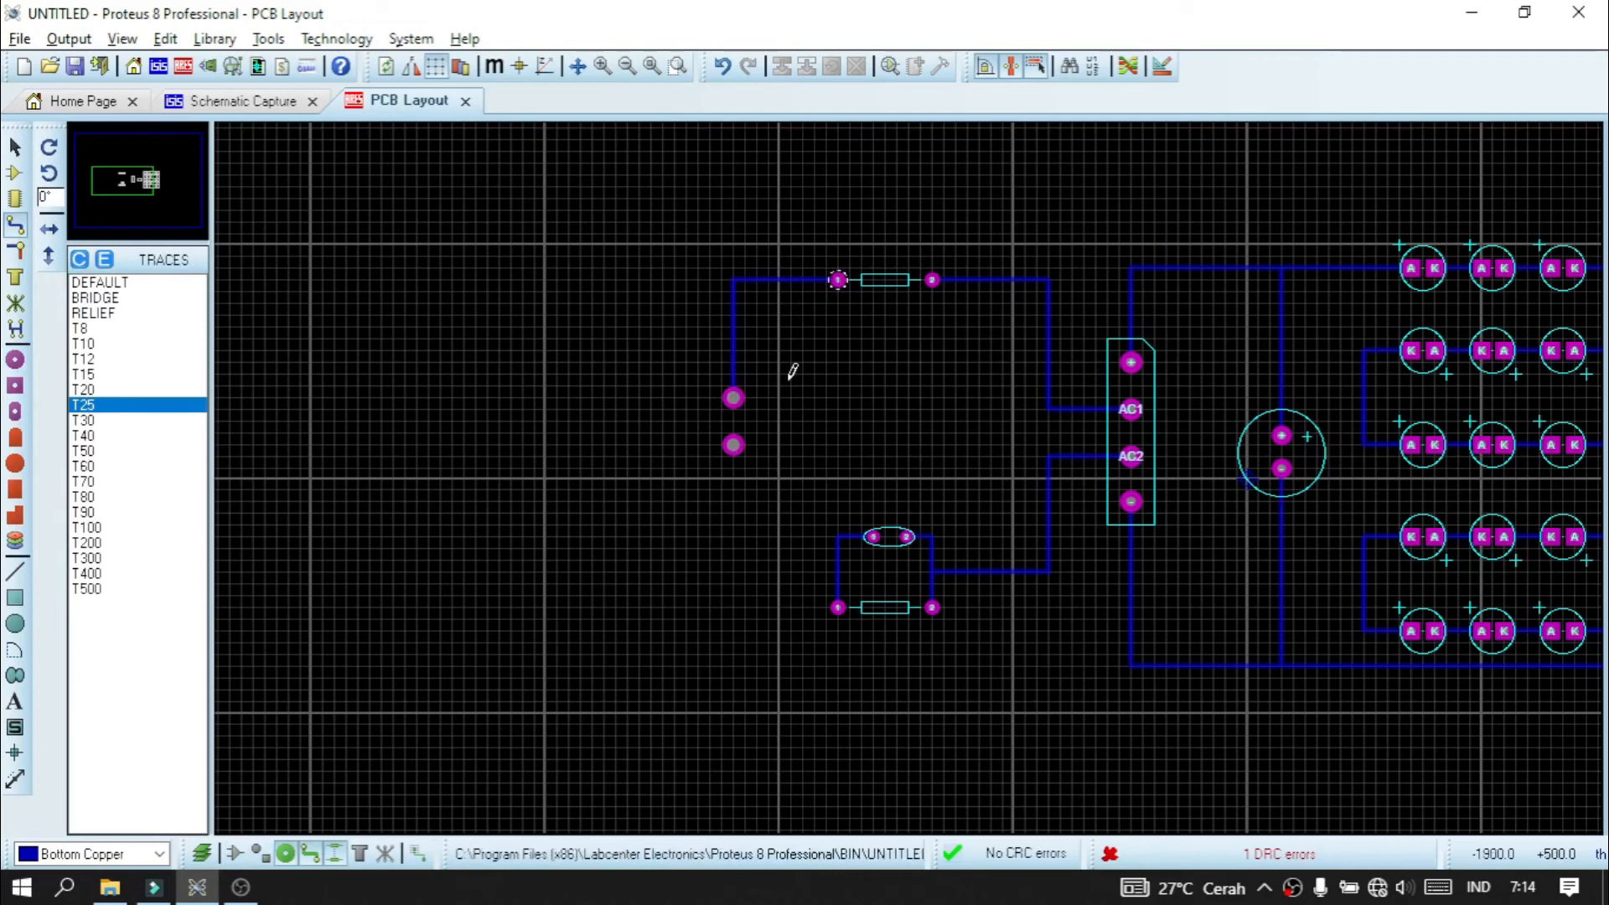
pyautogui.click(740, 606)
pyautogui.click(838, 607)
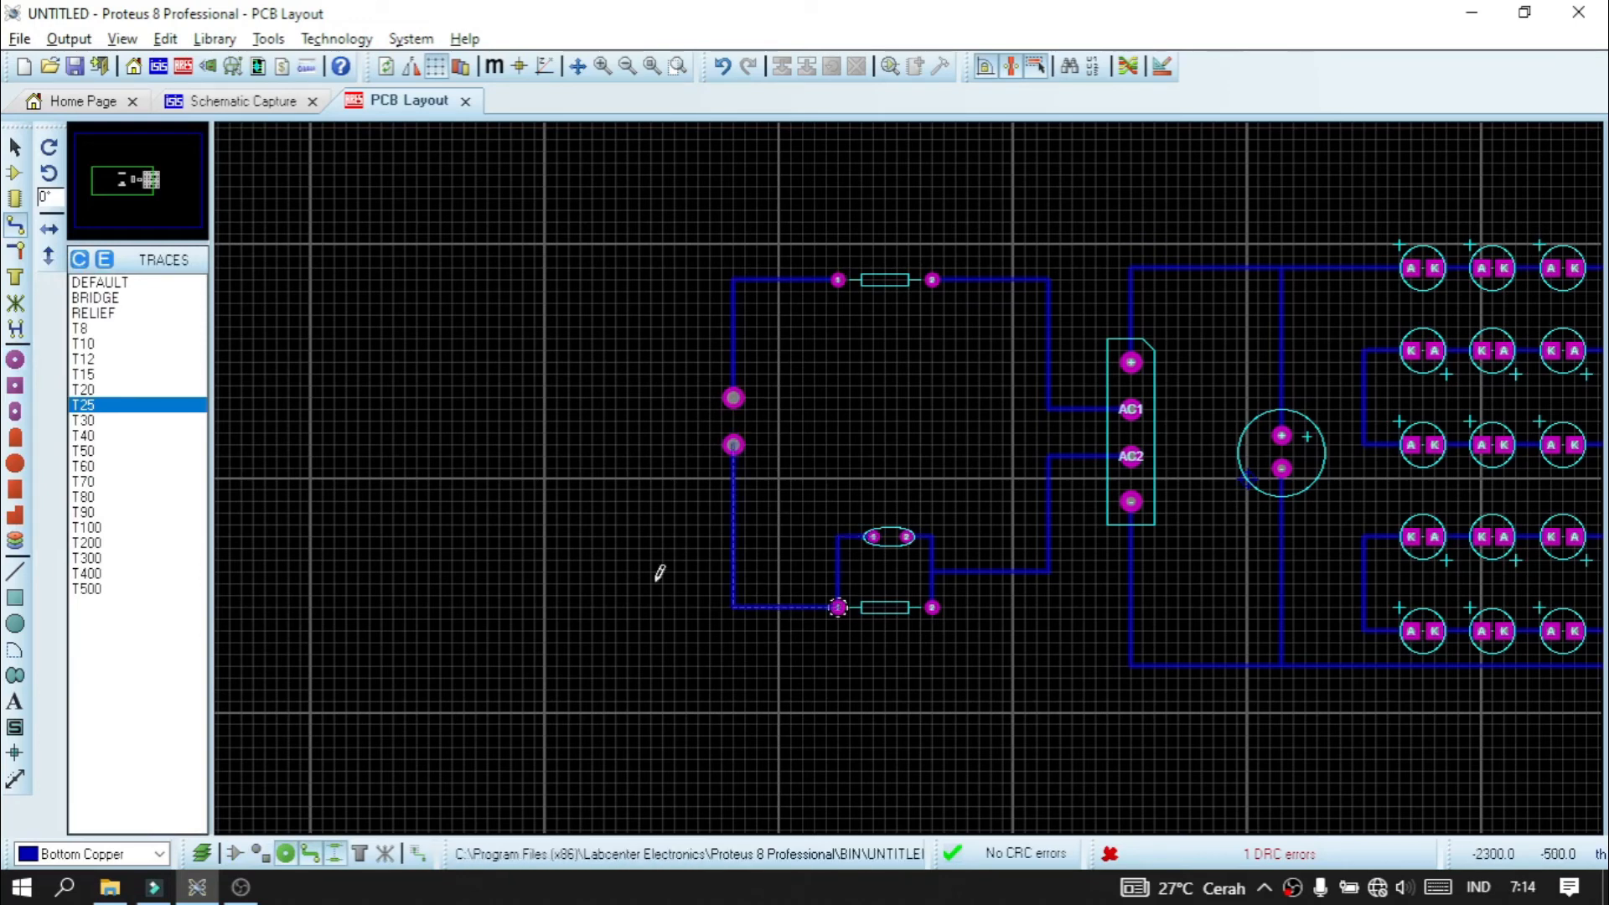
# - Inspect the routed layout in the 3D Visualizer and close it
pyautogui.click(130, 183)
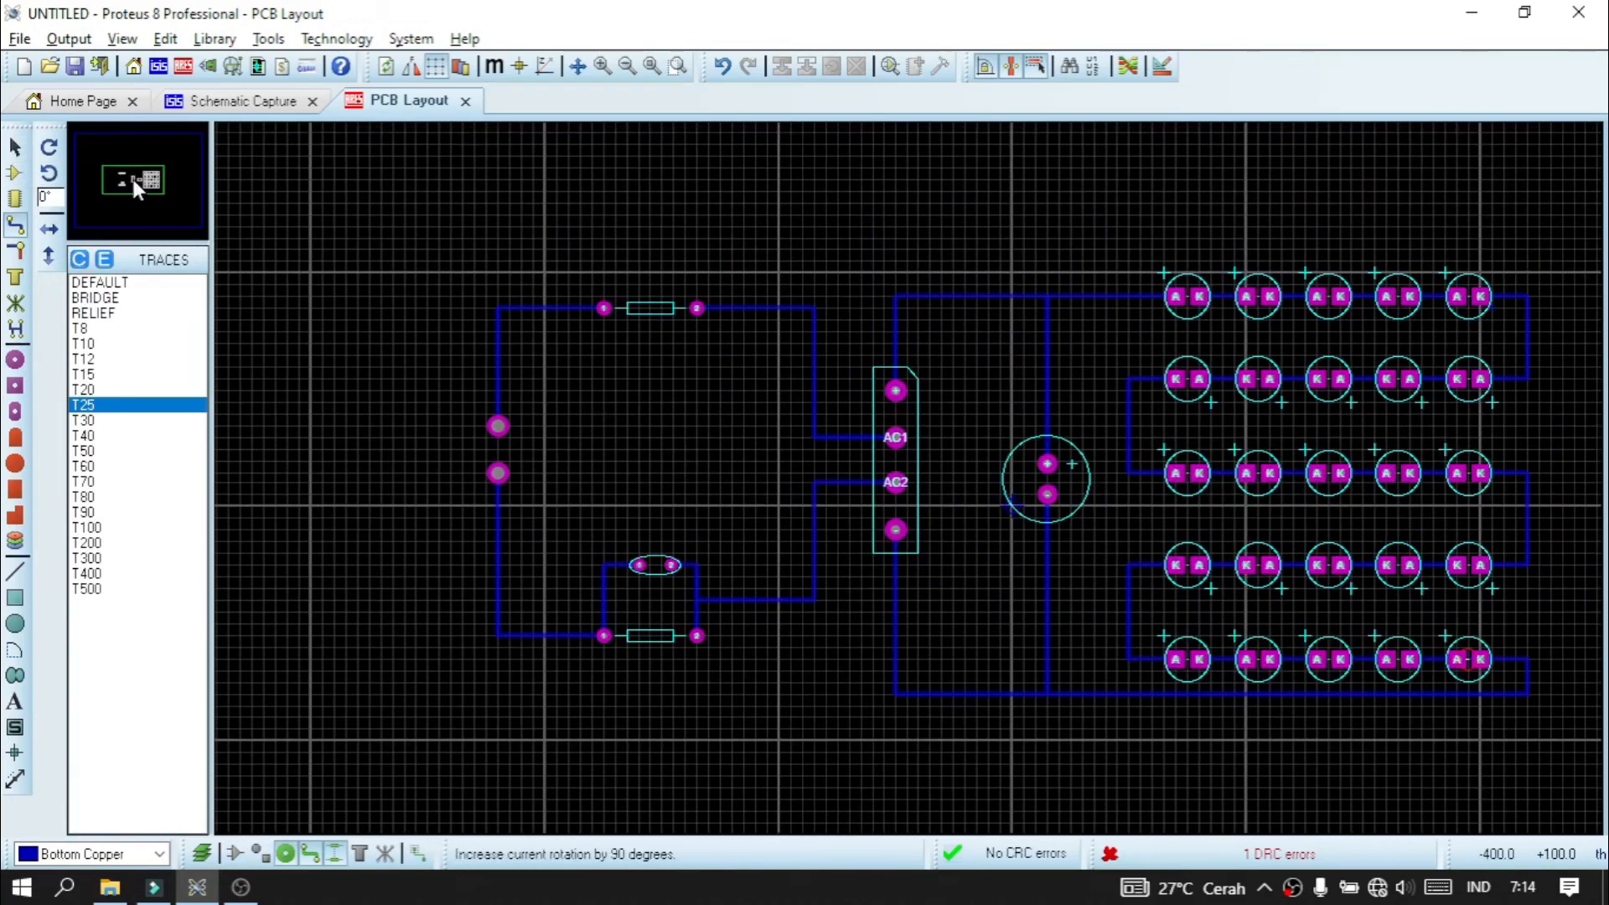
pyautogui.click(208, 66)
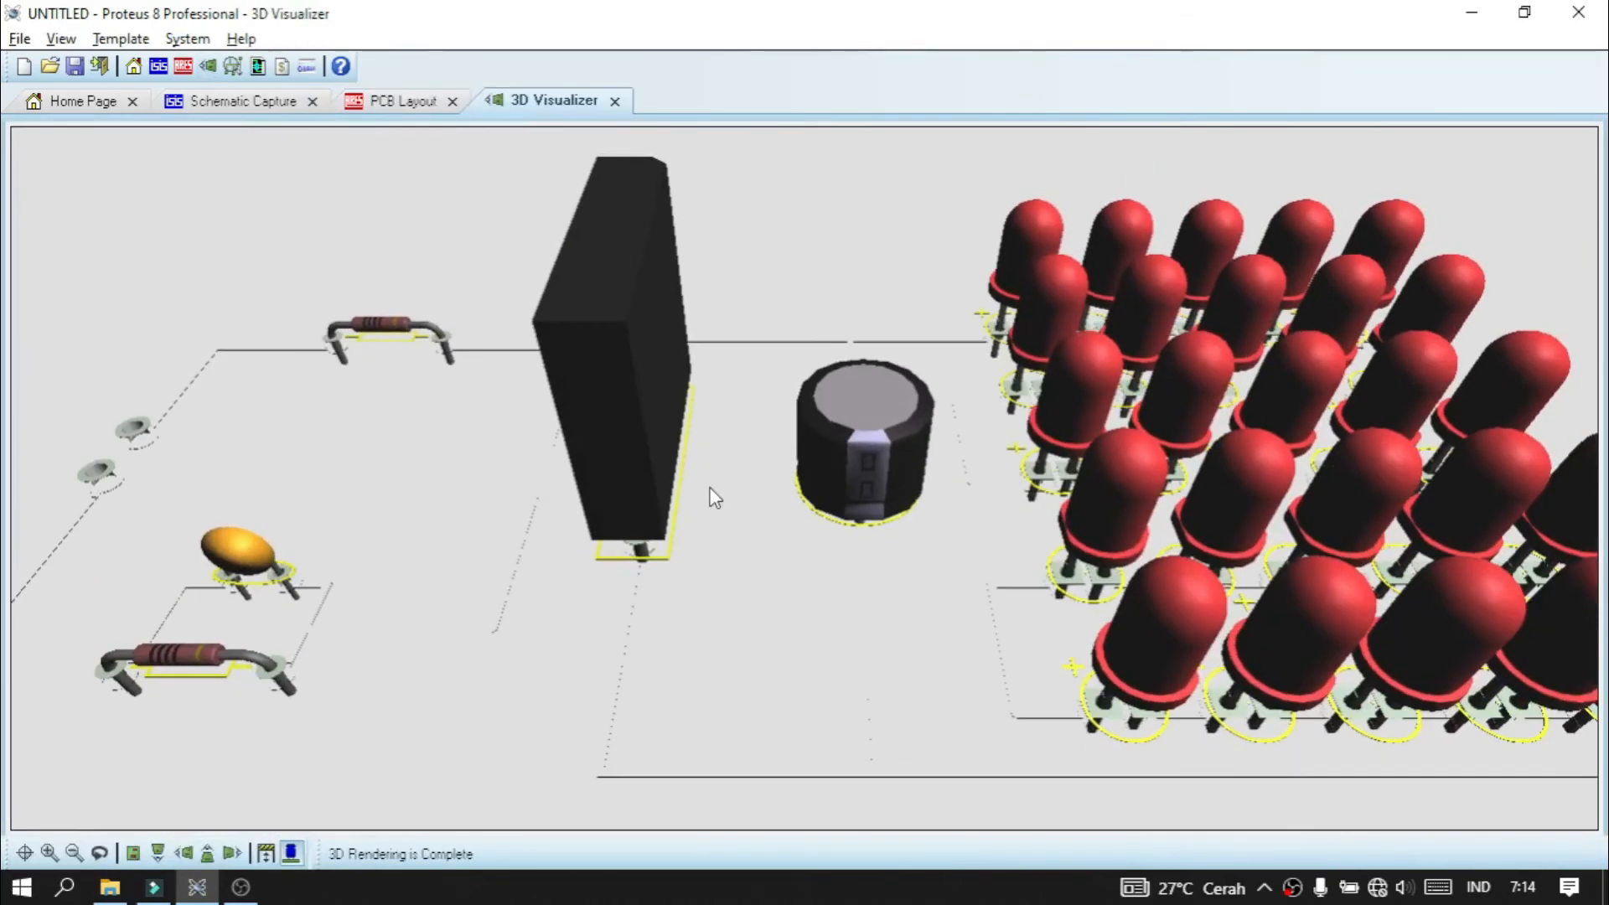
pyautogui.moveTo(714, 497); pyautogui.dragTo(805, 479)
pyautogui.click(614, 102)
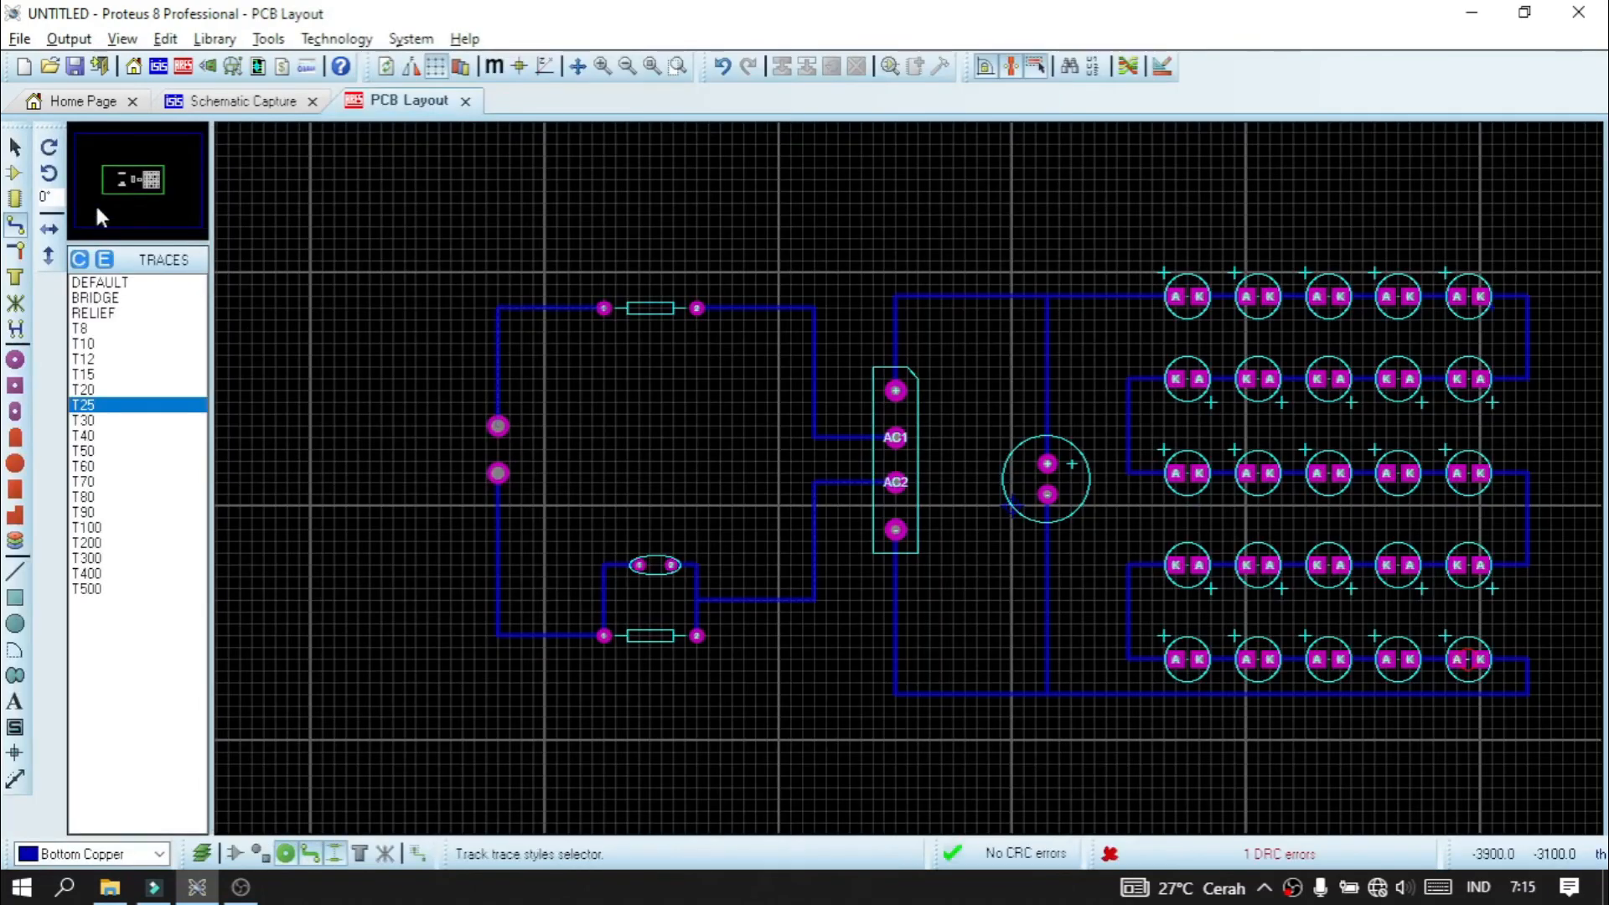
# - Draw a rectangle on the Board Edge layer enclosing all components and traces
pyautogui.click(134, 179)
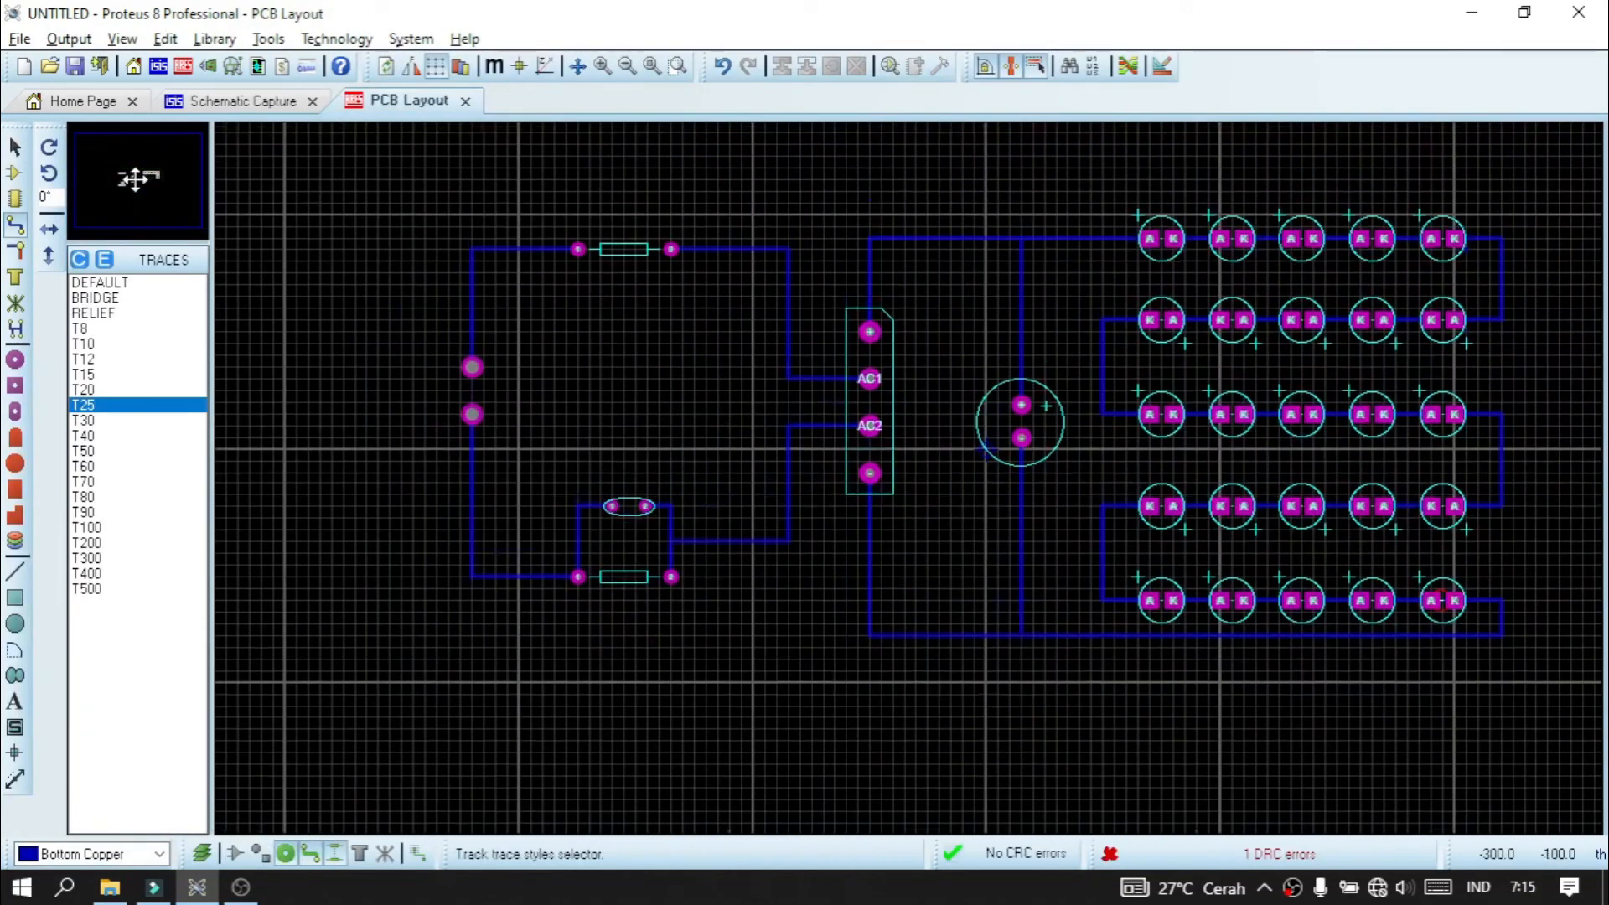
pyautogui.click(135, 179)
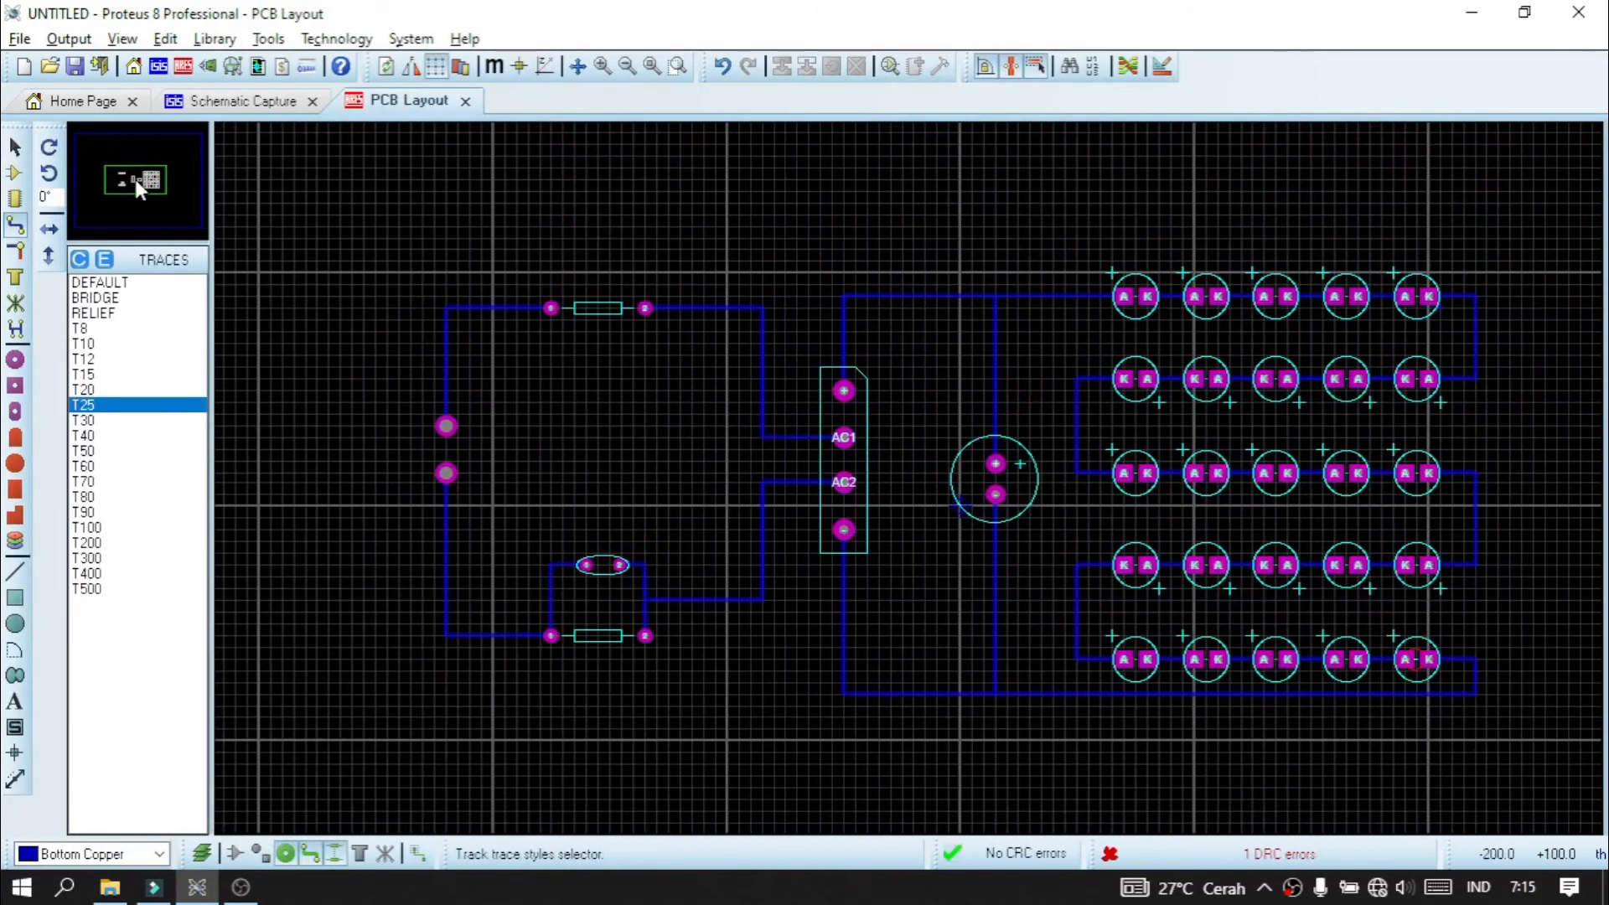
pyautogui.click(16, 600)
pyautogui.click(100, 854)
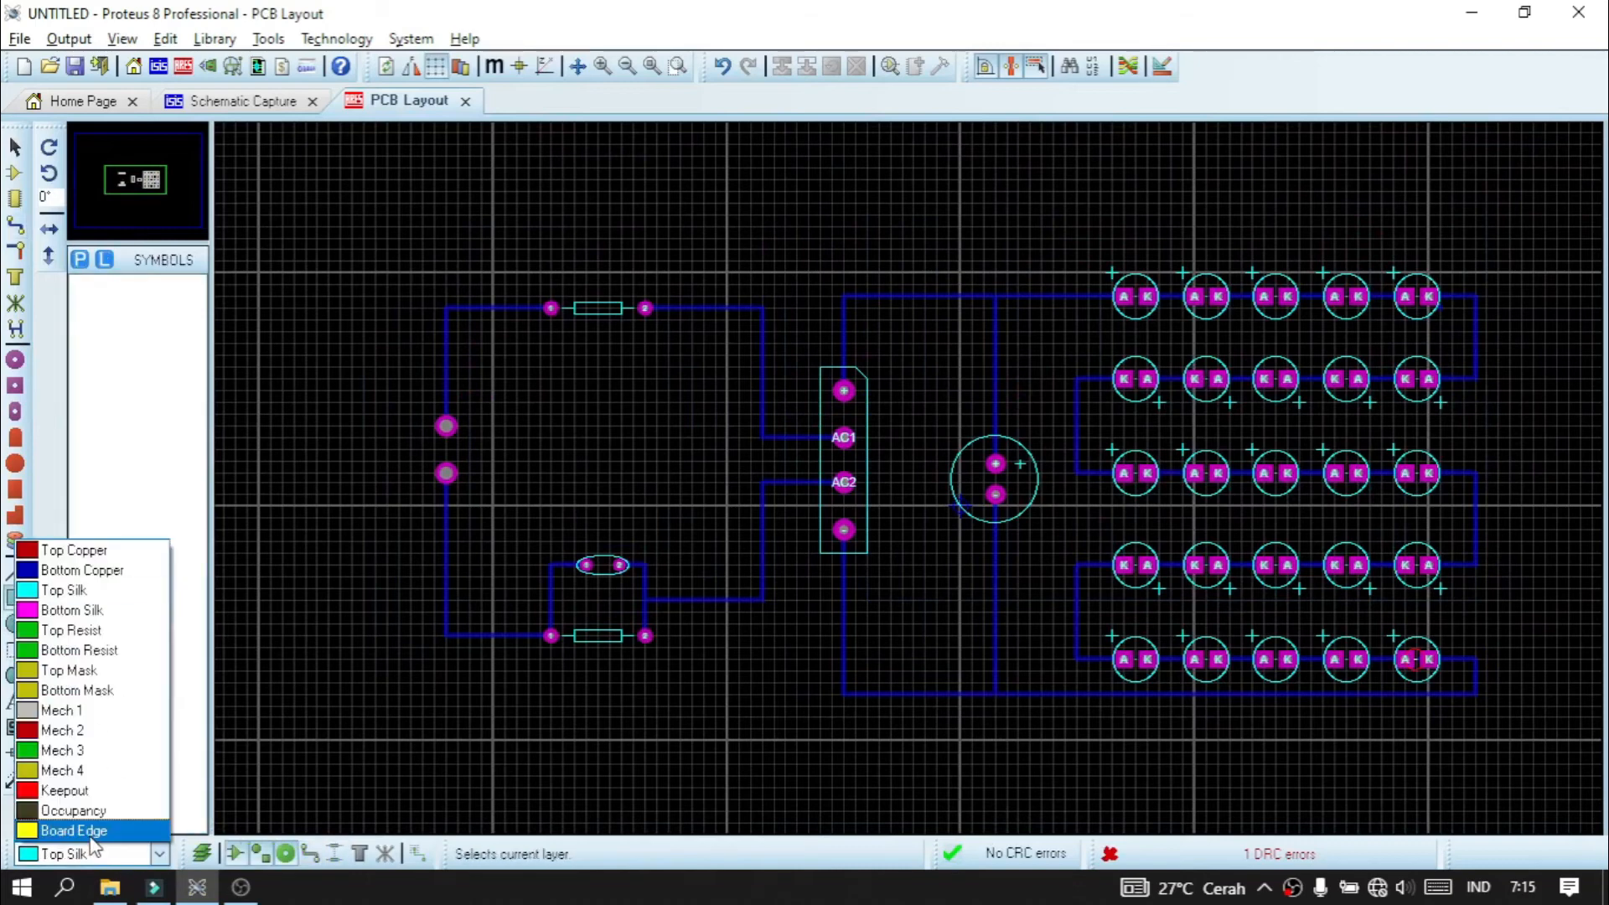
pyautogui.click(75, 826)
pyautogui.moveTo(398, 215); pyautogui.dragTo(1536, 740)
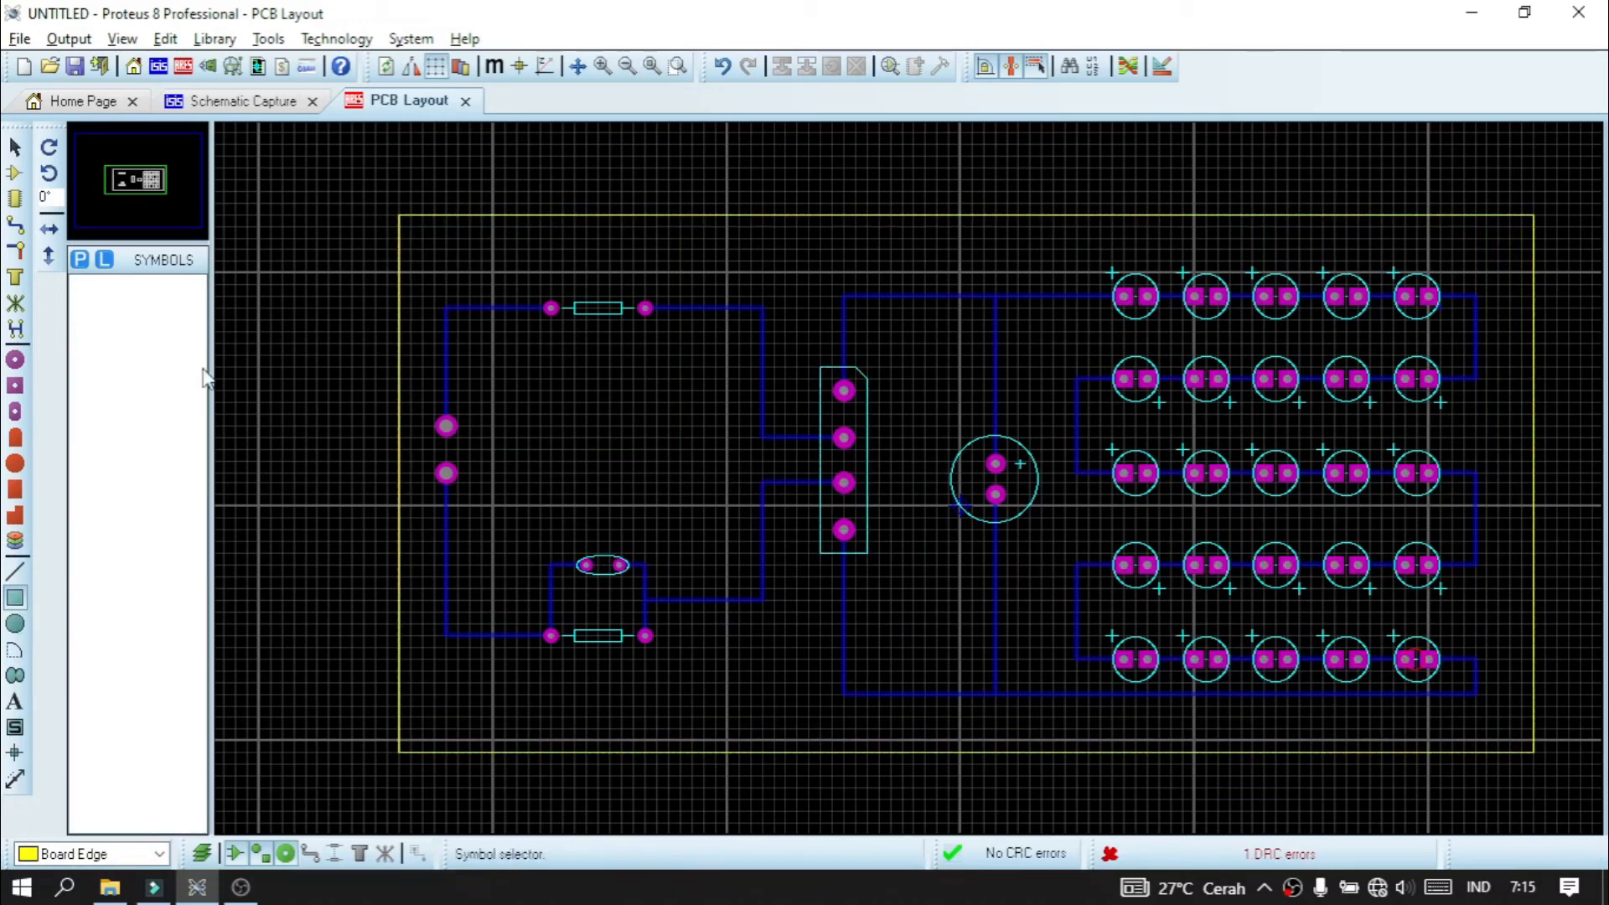
# - Place a C-120-60 circular through-hole pad just inside each of the four corners of the board outline
pyautogui.click(15, 541)
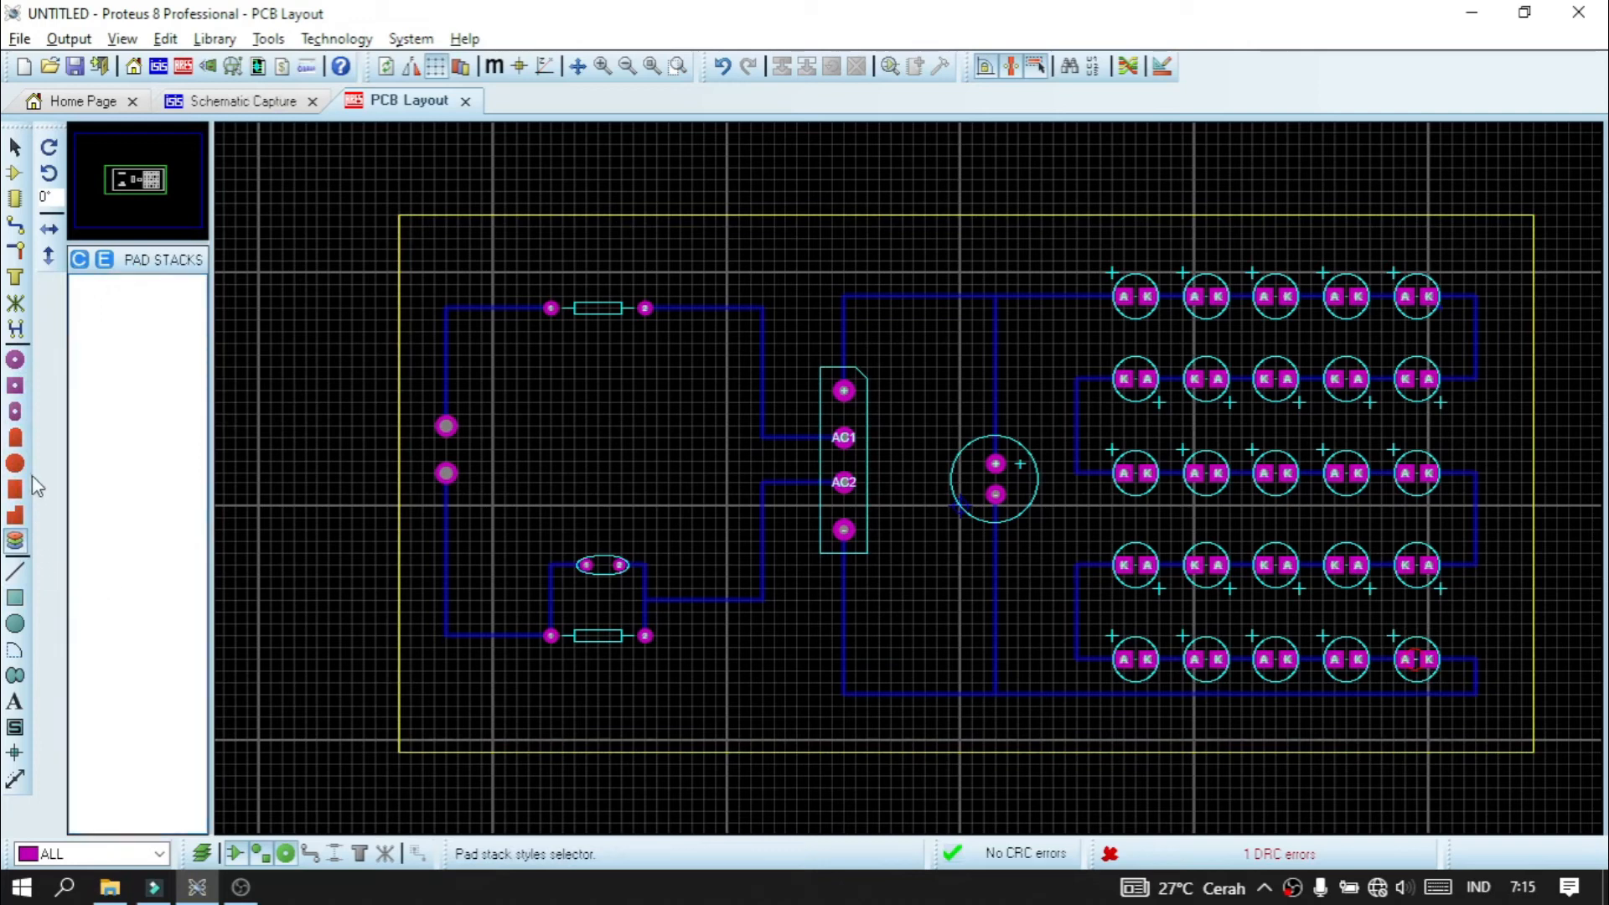
pyautogui.click(14, 372)
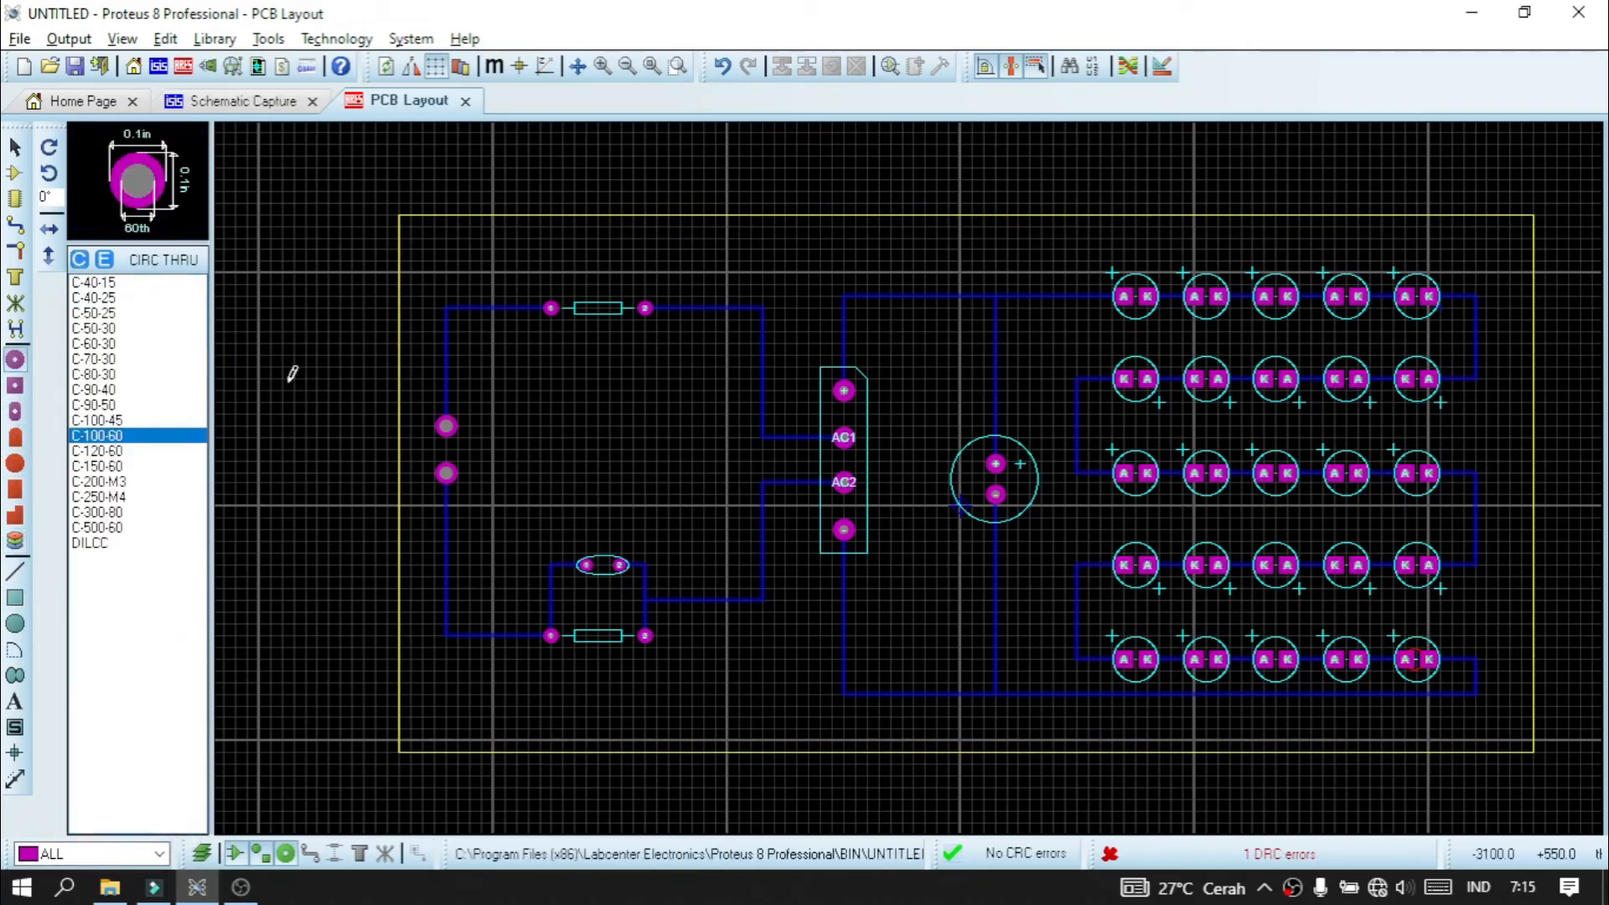
pyautogui.click(112, 454)
pyautogui.click(423, 239)
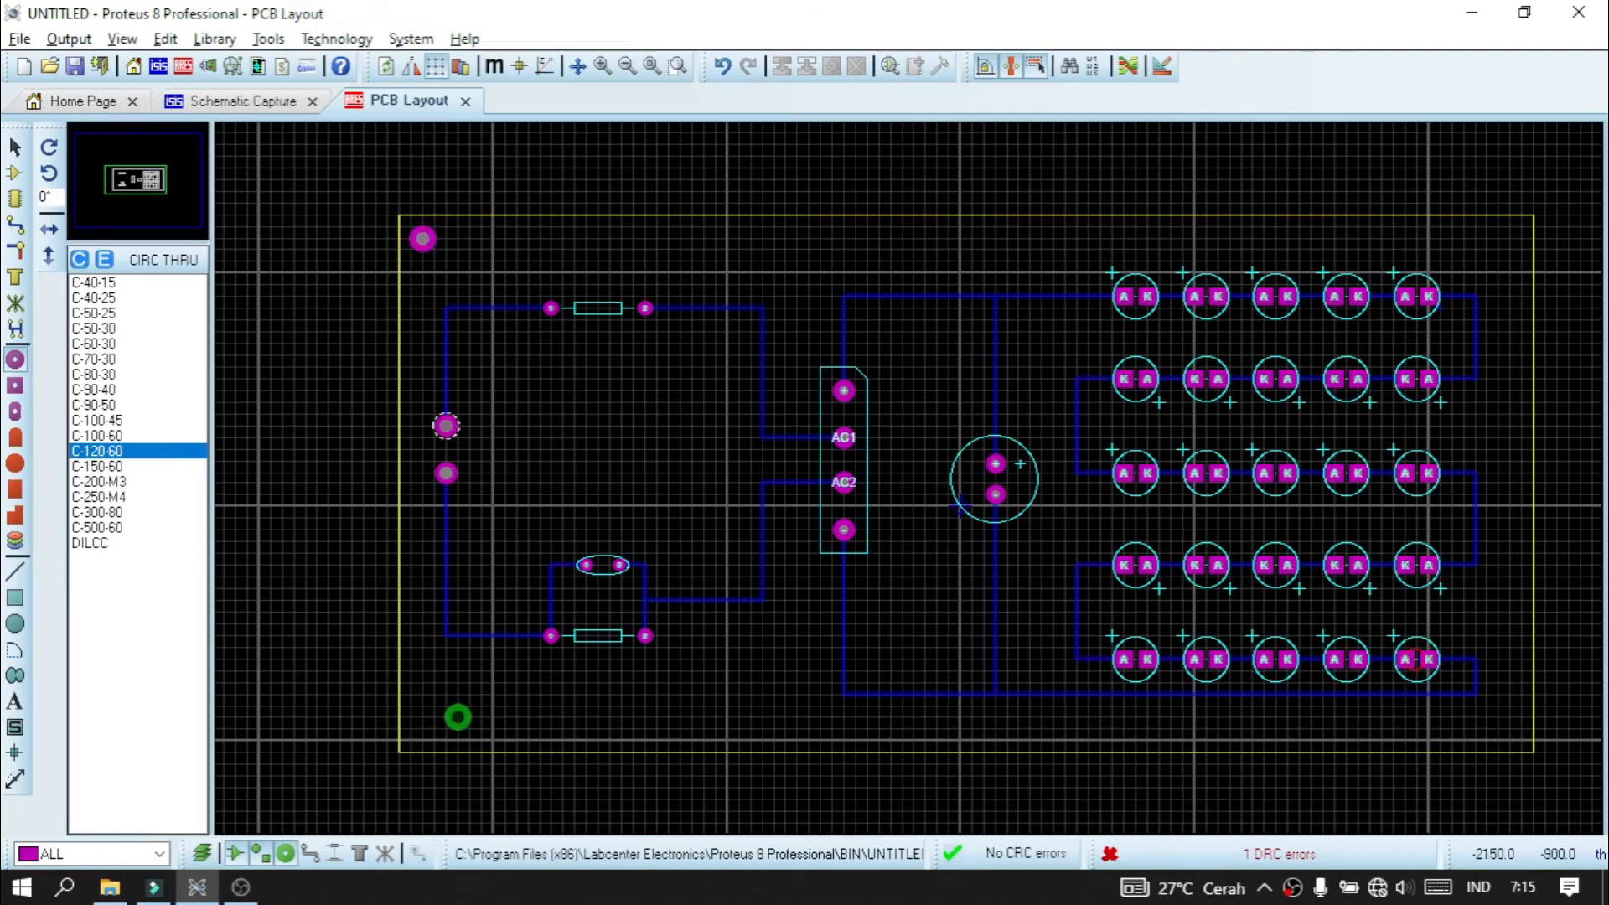
pyautogui.click(422, 729)
pyautogui.click(1510, 728)
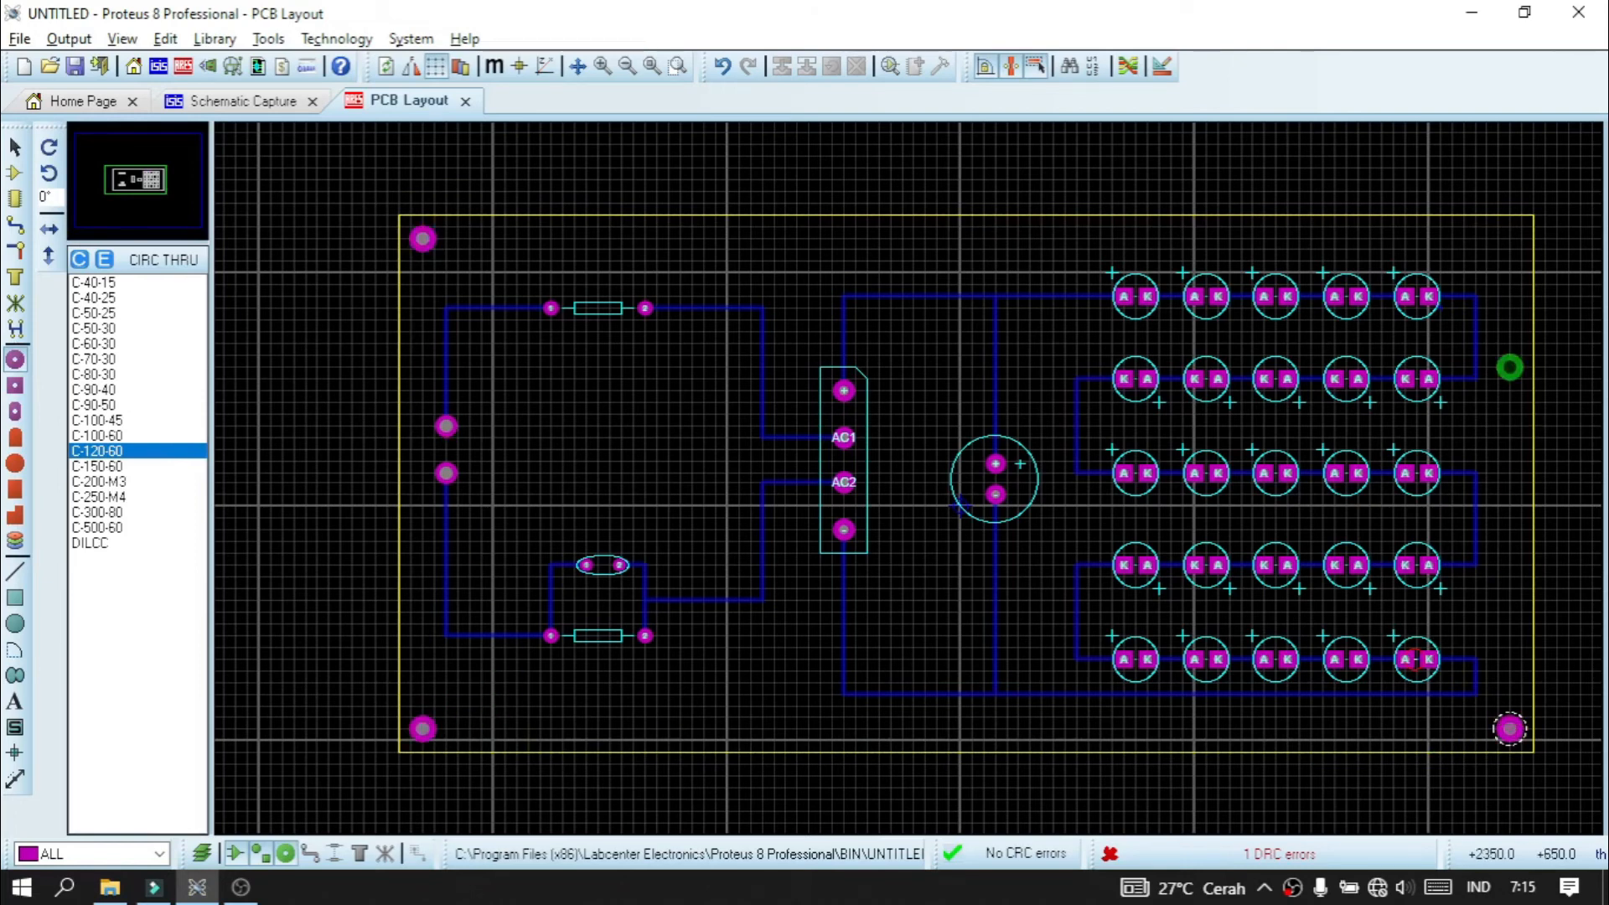
pyautogui.click(1509, 239)
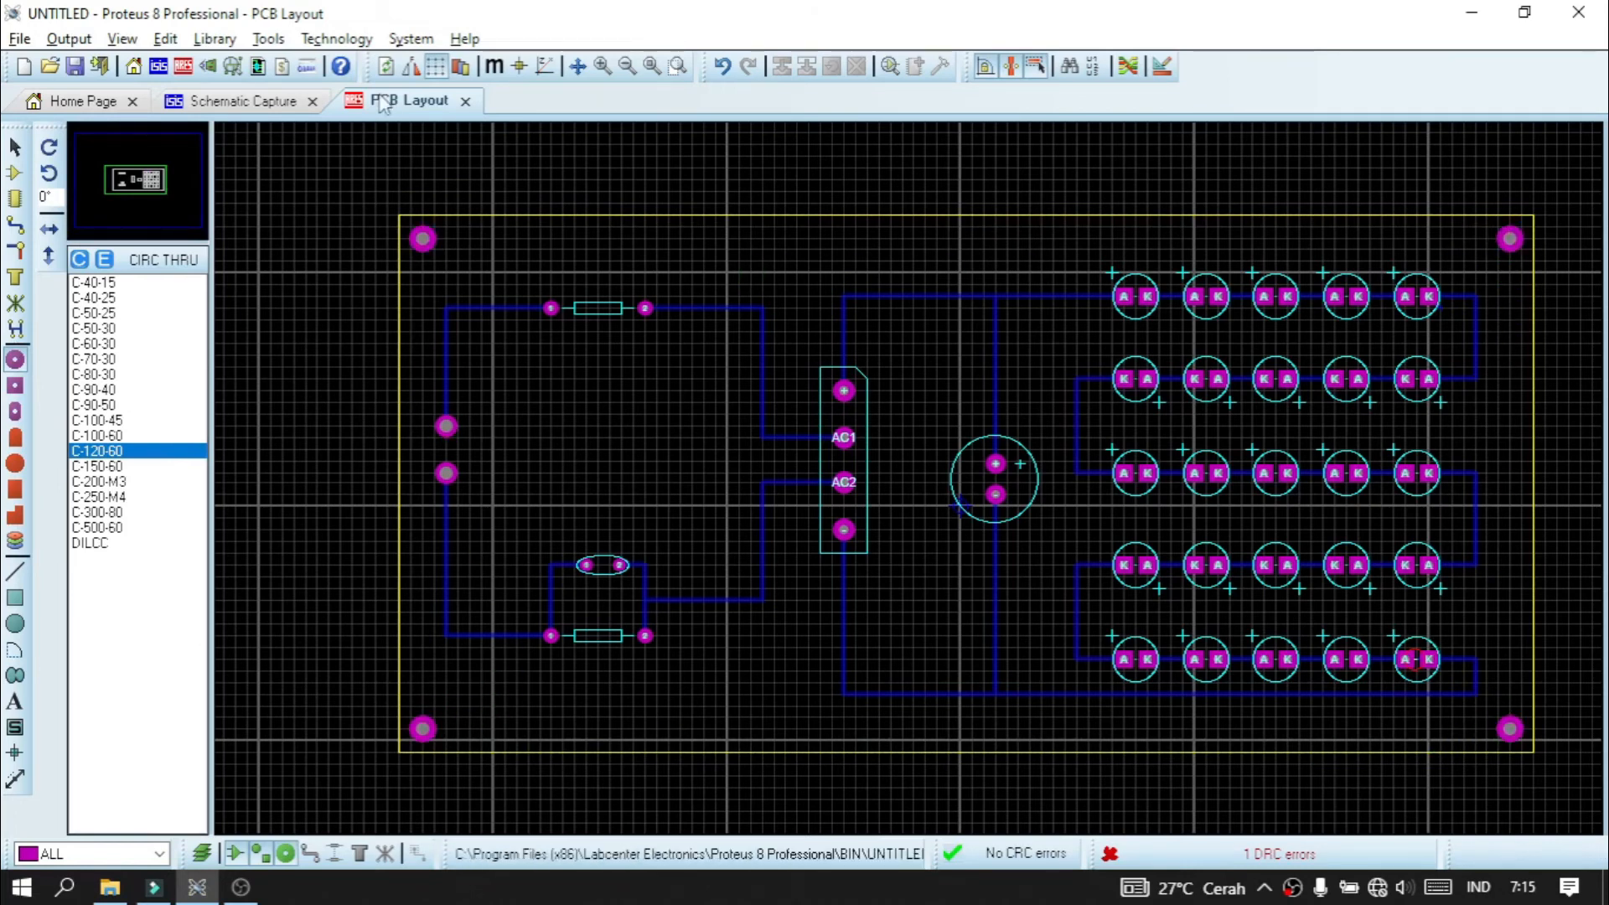
# - Inspect the board with its corner holes in the 3D Visualizer, close it, and glance at the schematic
pyautogui.click(208, 66)
pyautogui.scroll(-2, 670, 501)
pyautogui.click(670, 501)
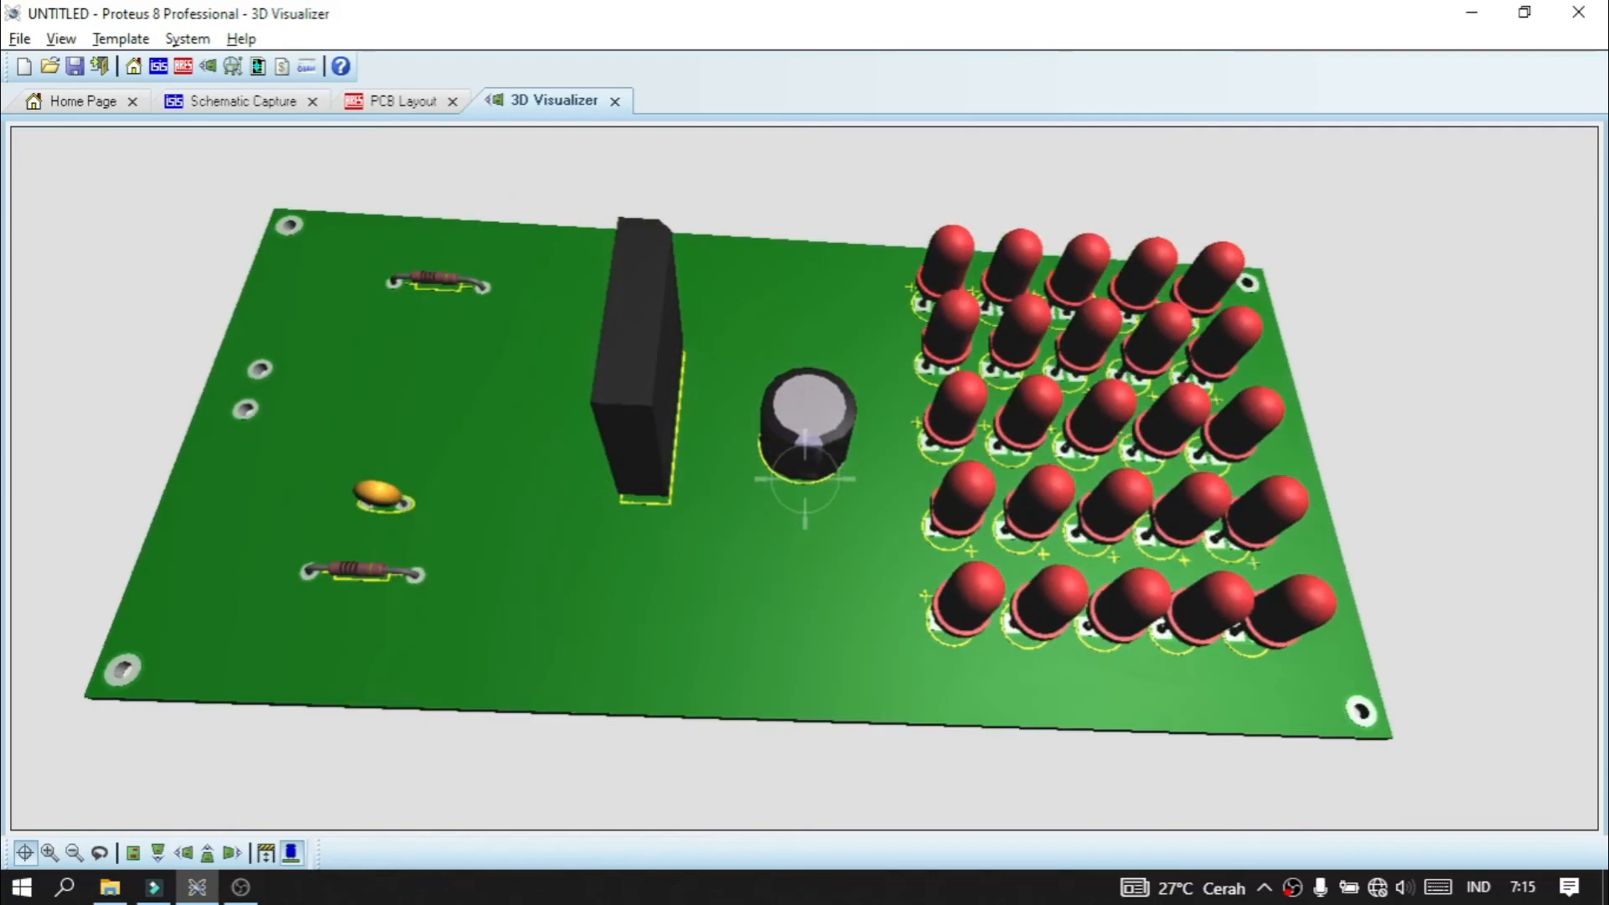
pyautogui.rightClick(804, 478)
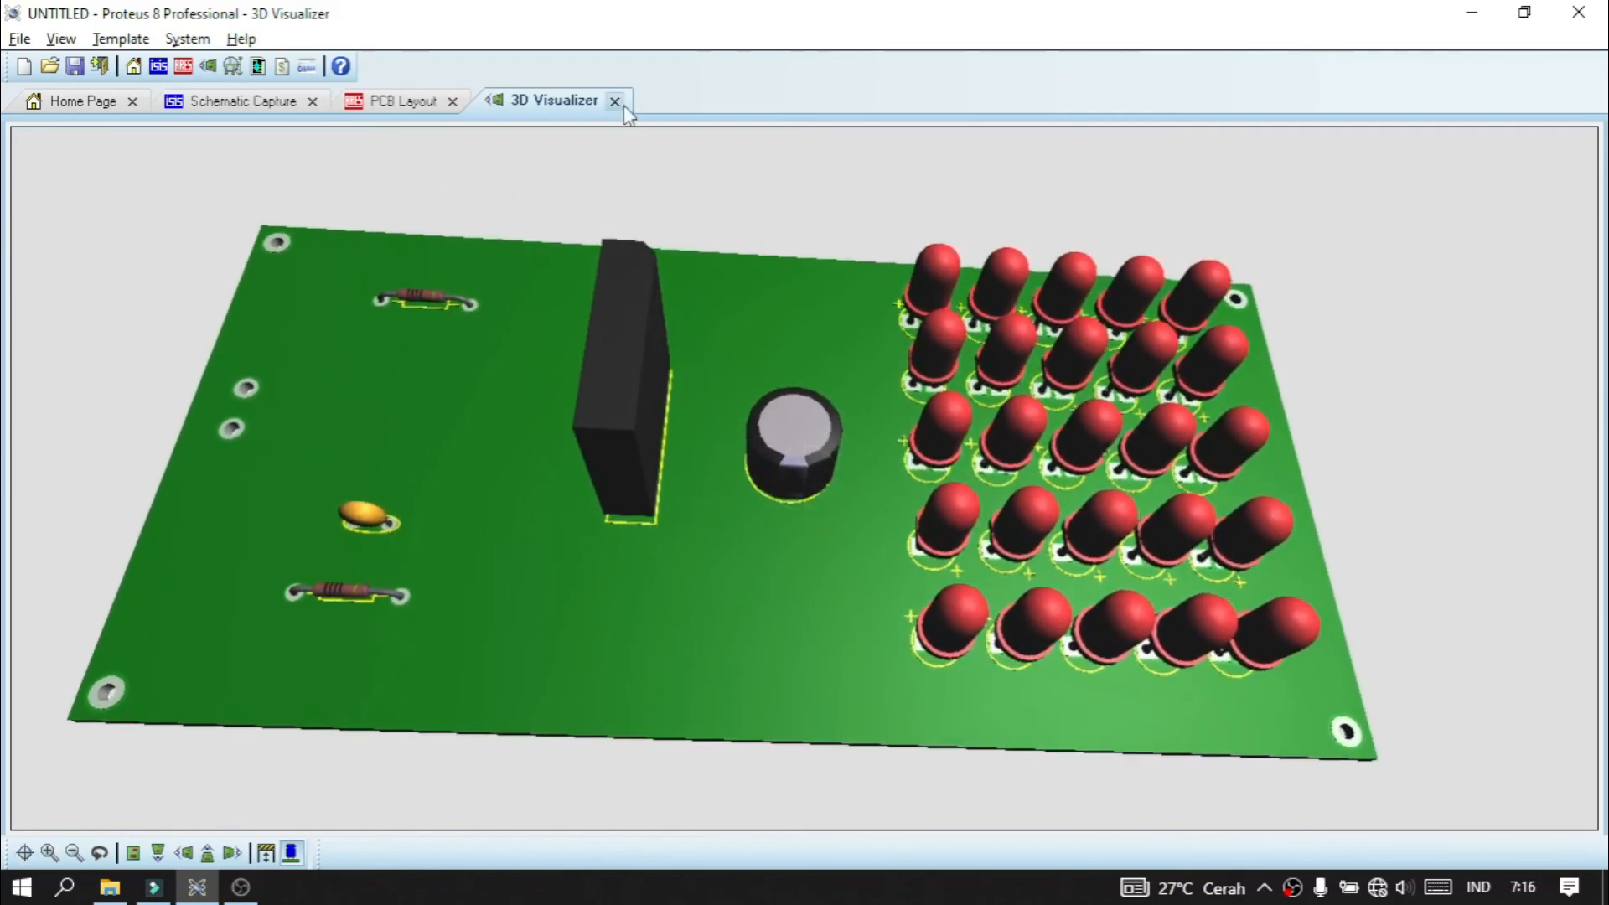
pyautogui.click(615, 100)
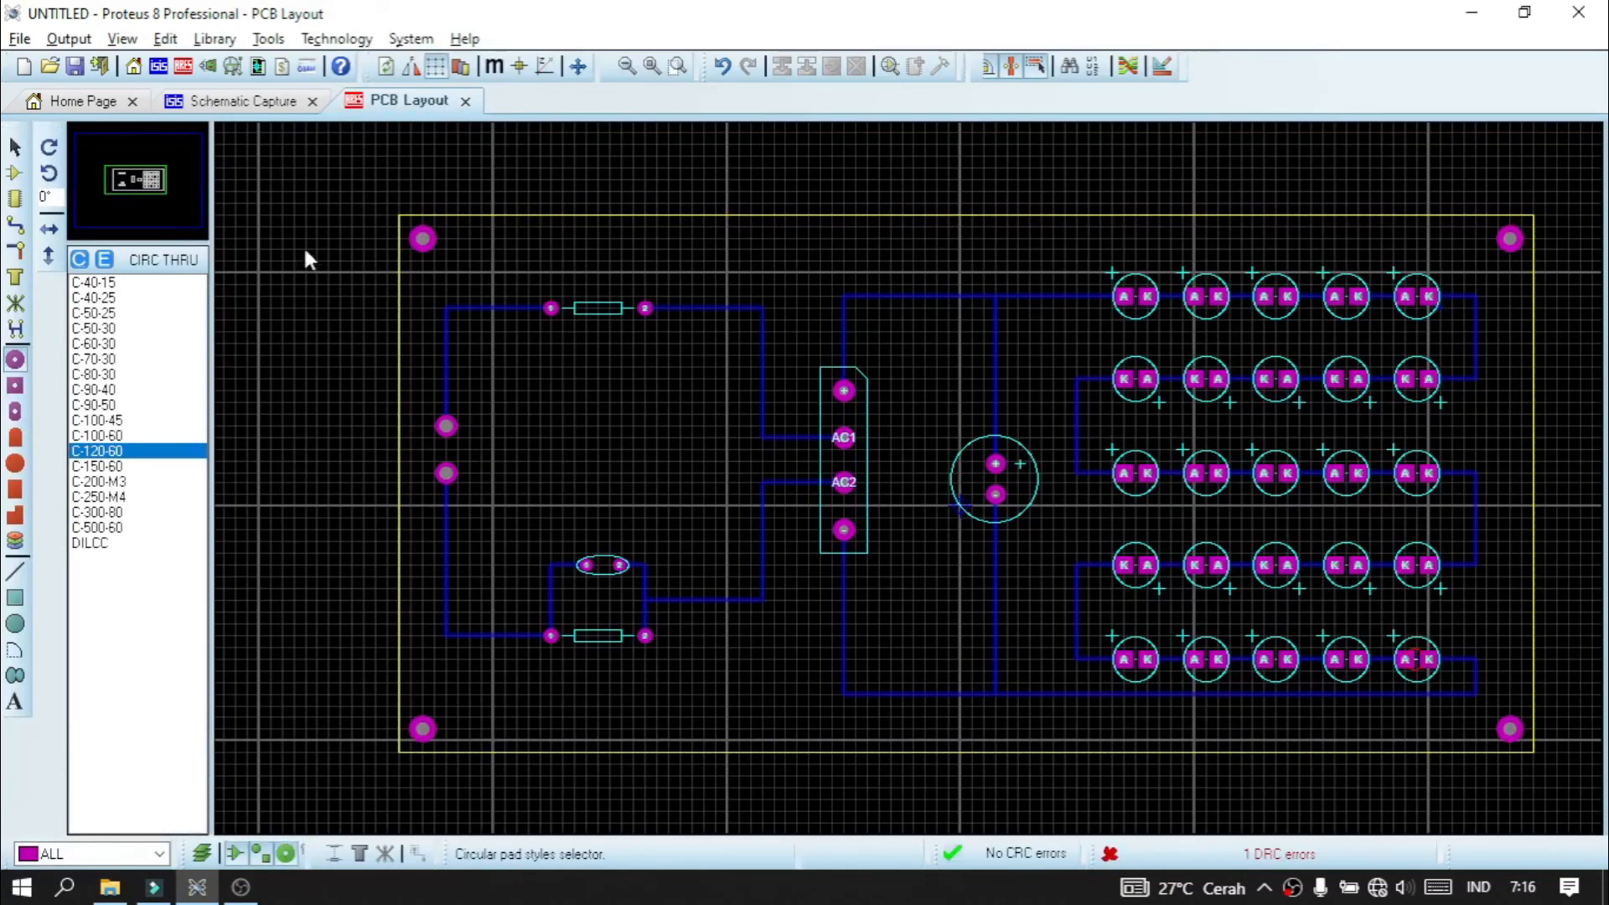
pyautogui.click(243, 100)
pyautogui.click(442, 101)
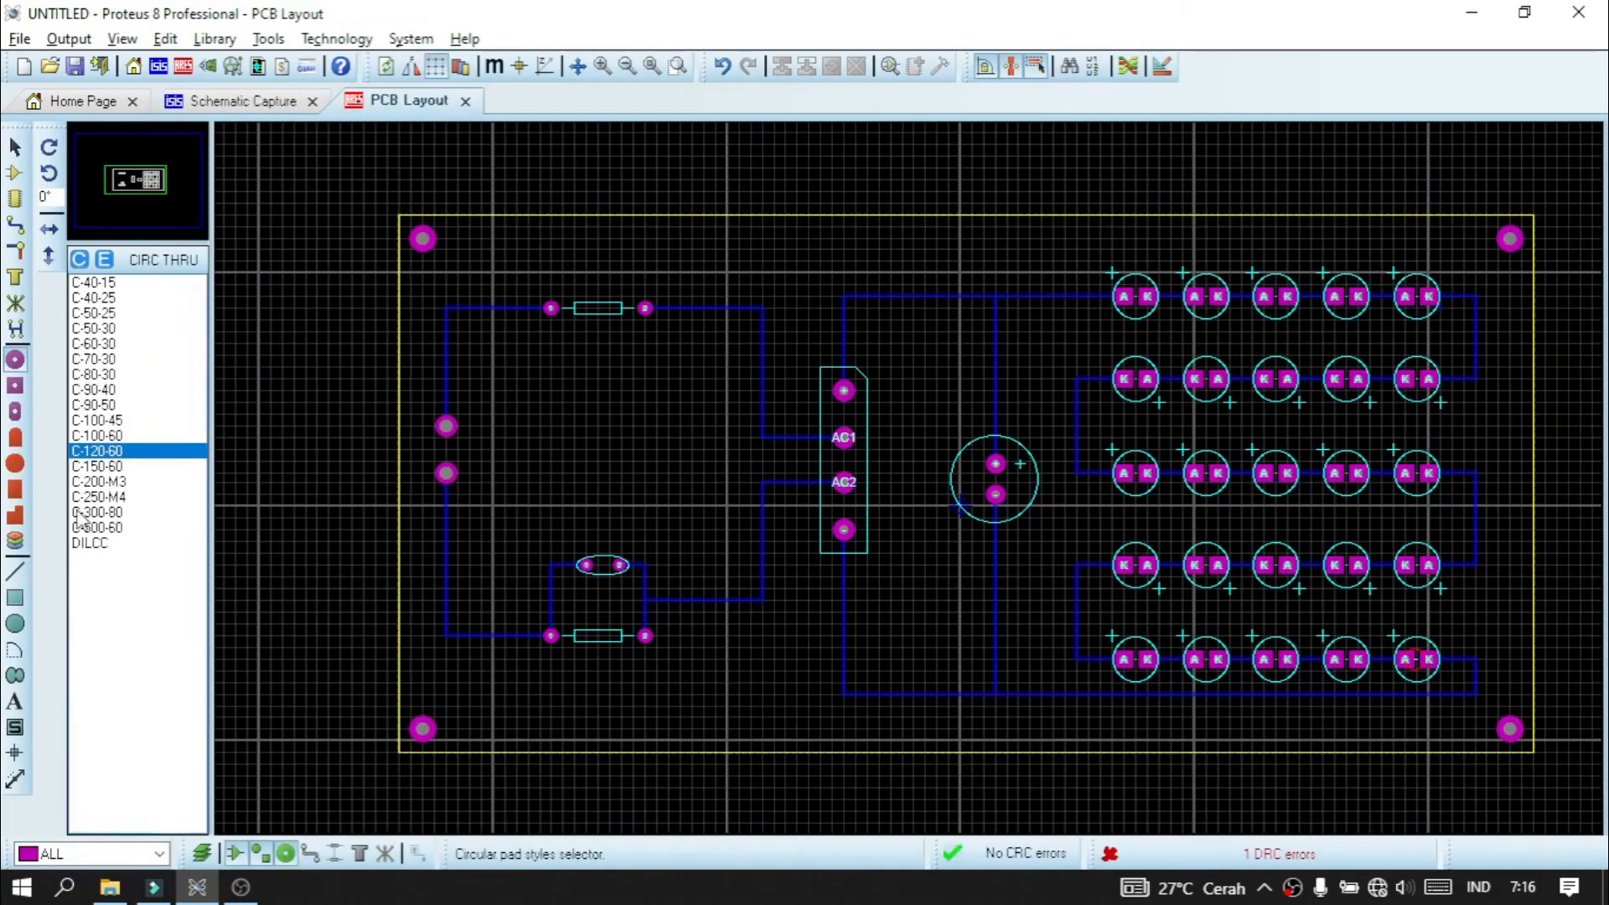
# - Add the text label "220V" on the Top Silk layer and position it beside the two input pads
pyautogui.click(14, 702)
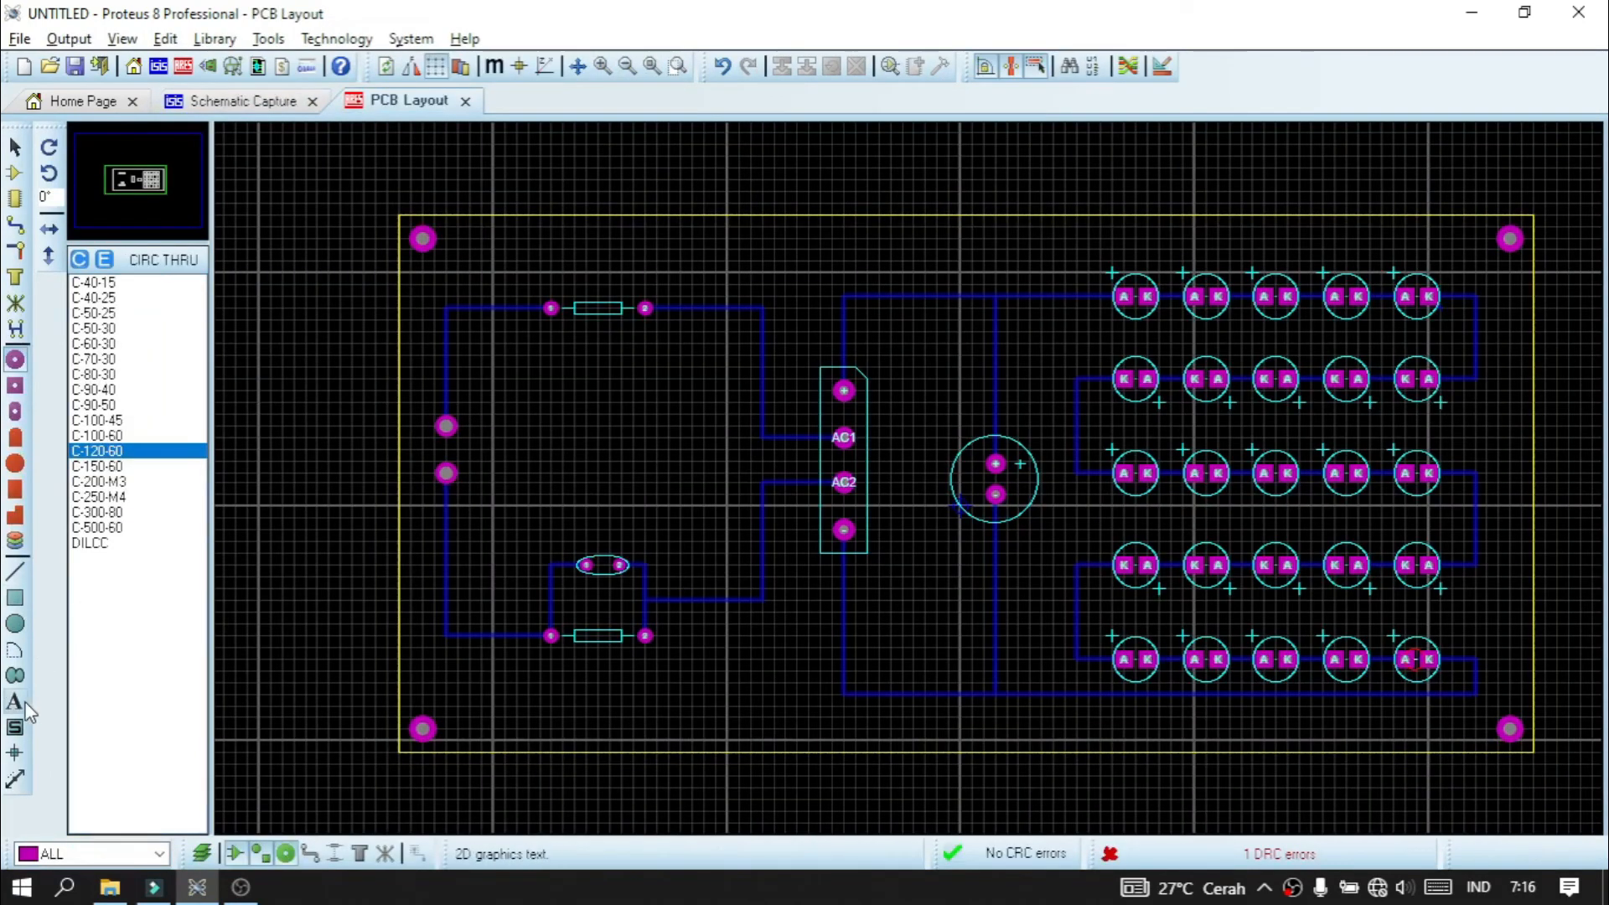
pyautogui.click(92, 853)
pyautogui.click(75, 589)
pyautogui.click(520, 463)
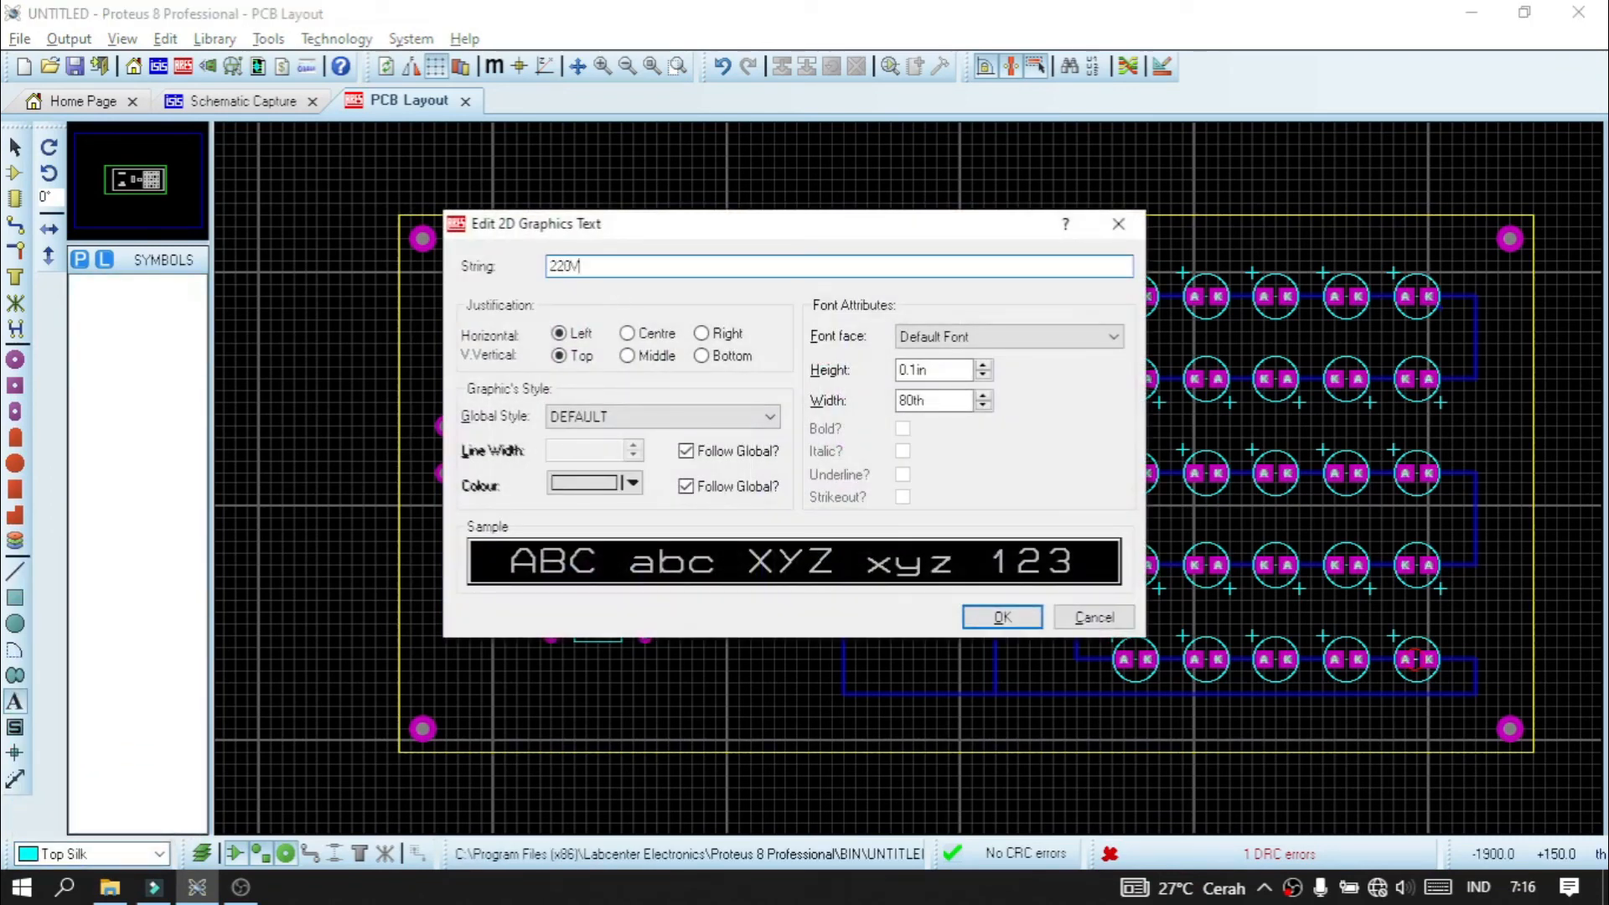
pyautogui.press('Return')
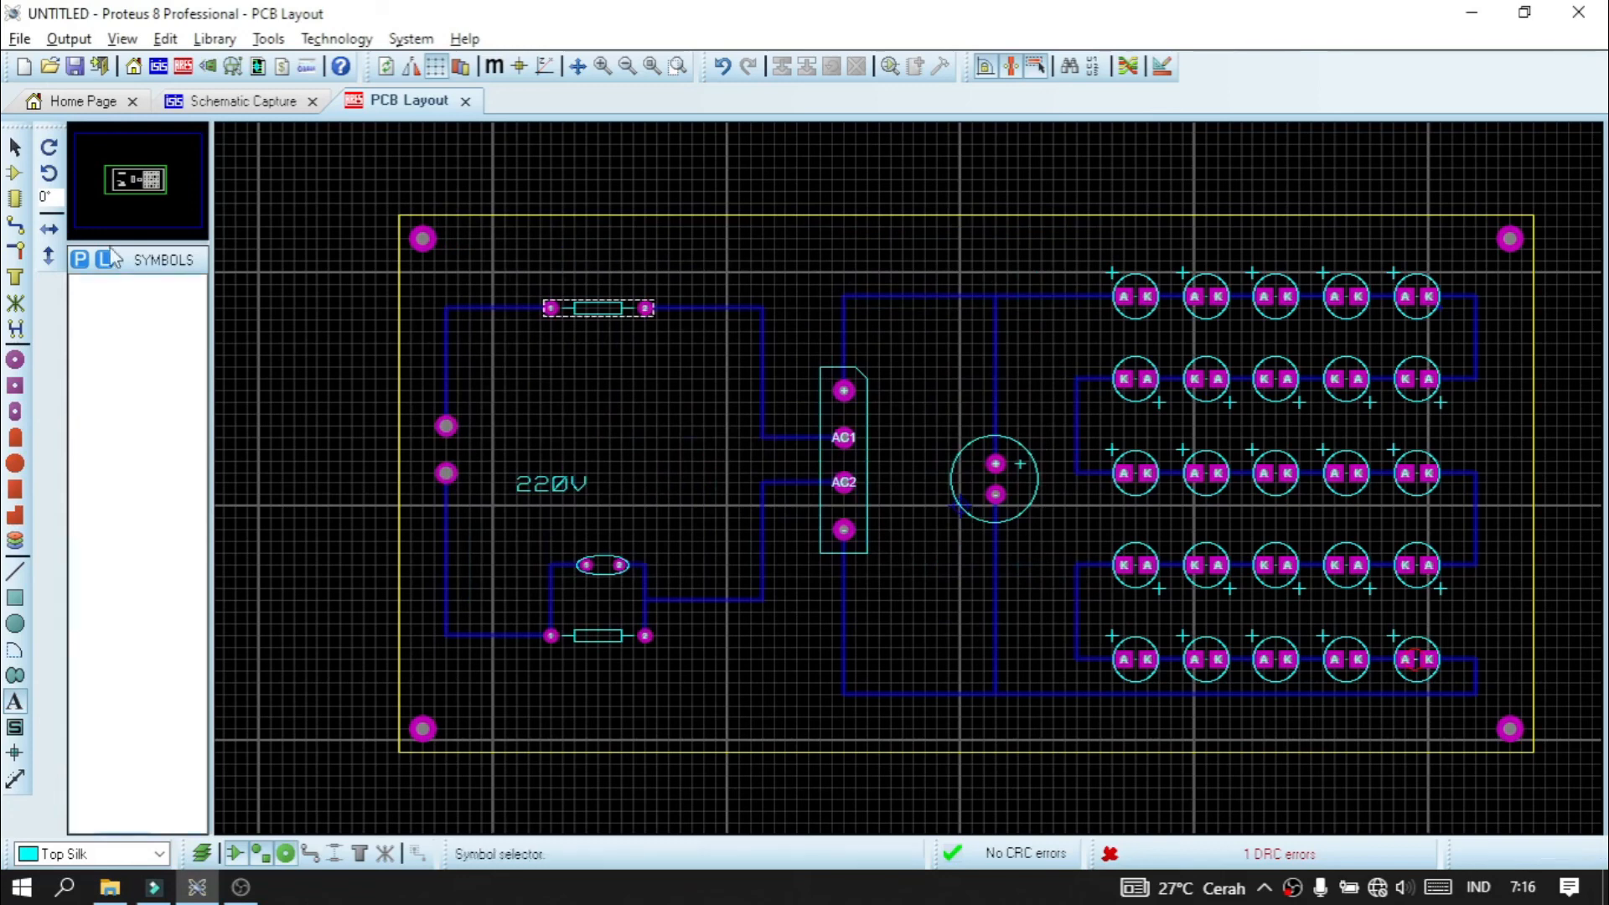
pyautogui.click(15, 148)
pyautogui.moveTo(541, 500); pyautogui.dragTo(492, 467)
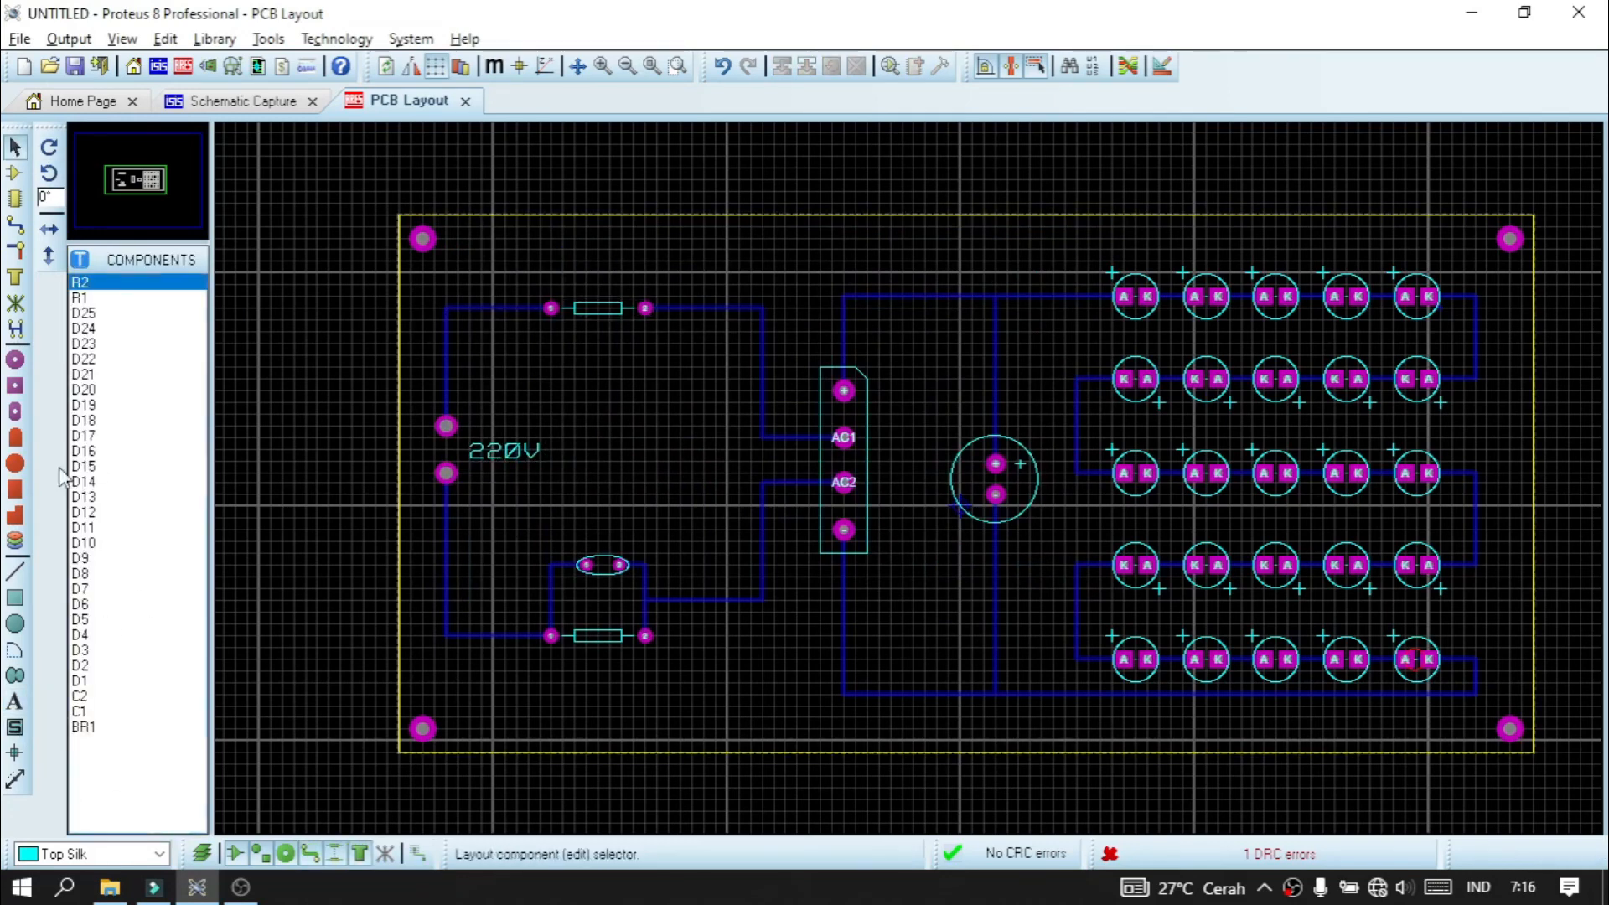
# - Add two "1K" silkscreen text labels and position one directly beneath each resistor
pyautogui.click(14, 701)
pyautogui.click(600, 372)
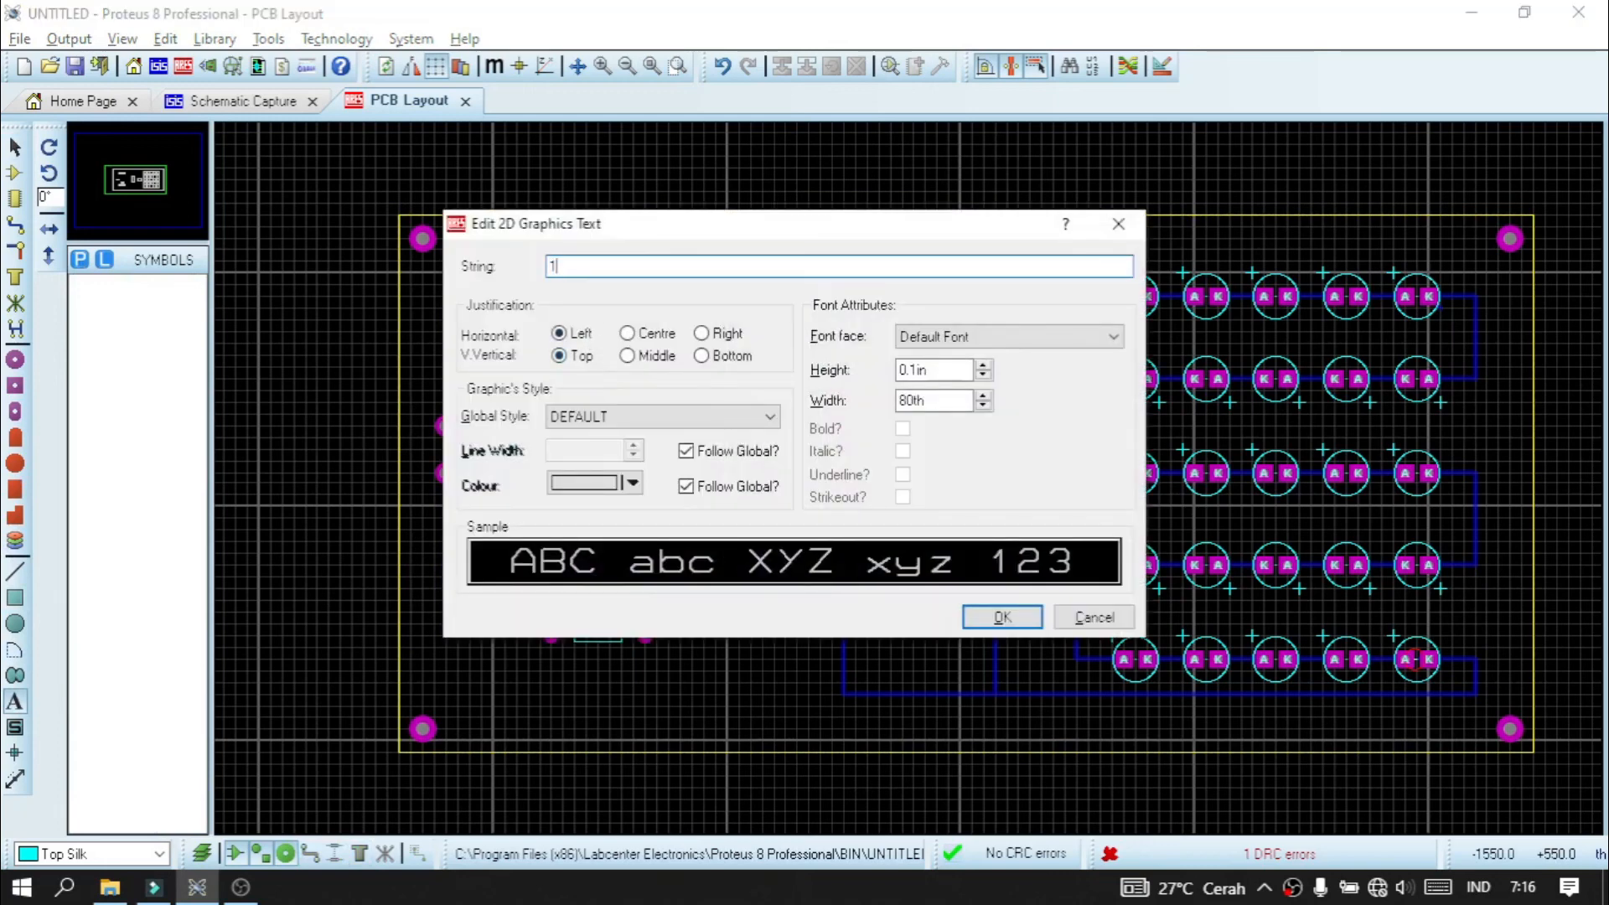
pyautogui.write('1K')
pyautogui.press('Return')
pyautogui.click(595, 494)
pyautogui.write('1K')
pyautogui.press('Return')
pyautogui.click(15, 147)
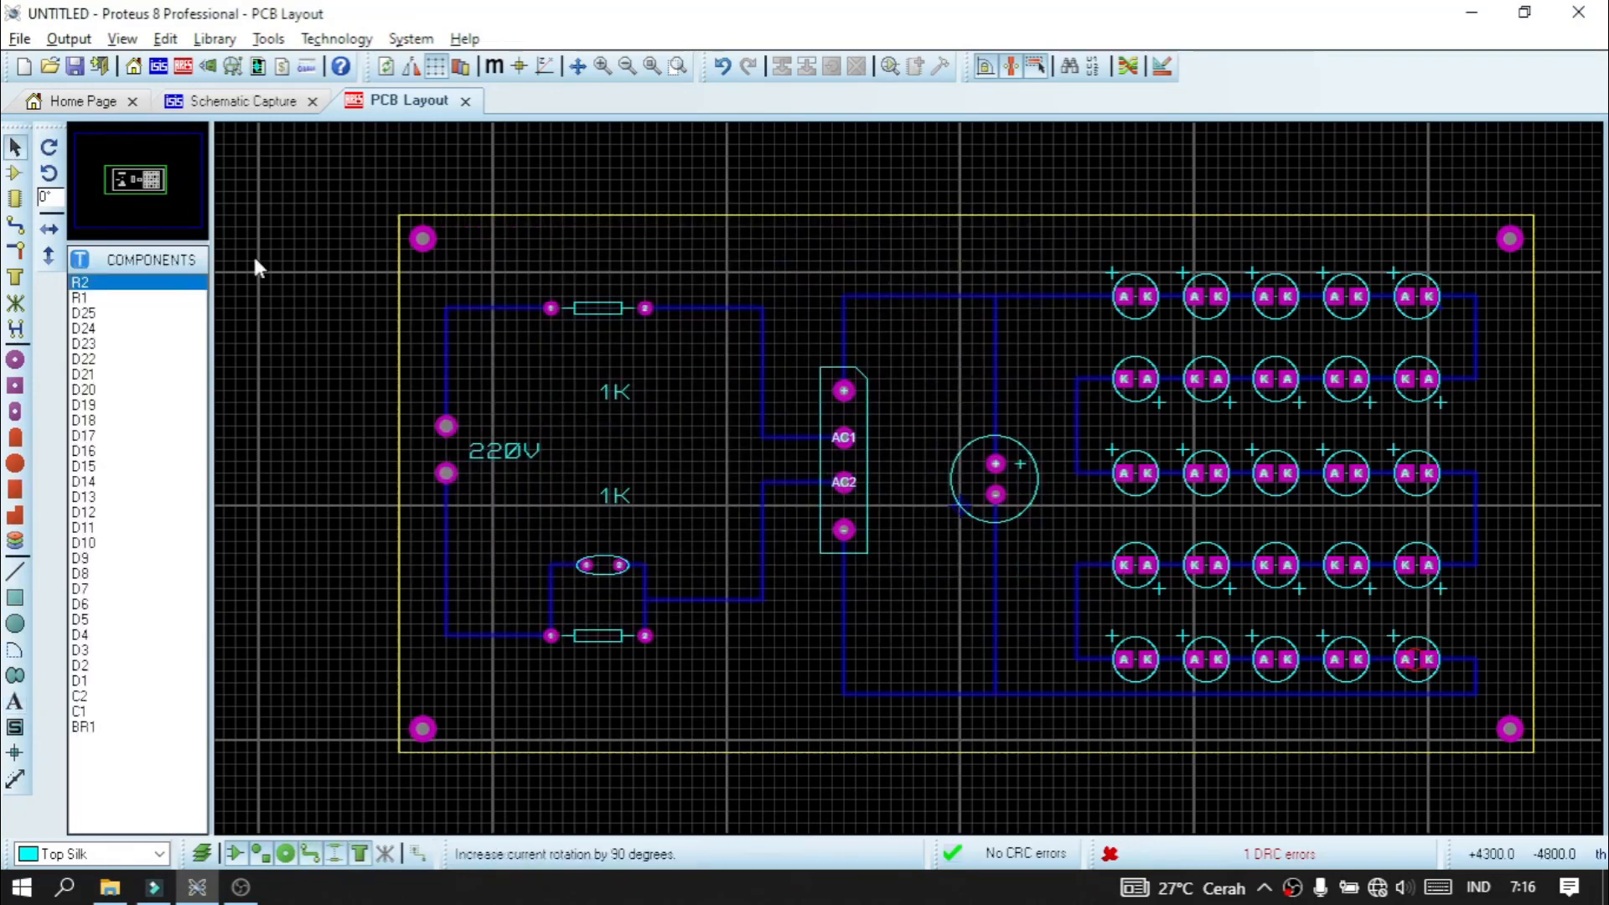
pyautogui.moveTo(610, 408); pyautogui.dragTo(584, 361)
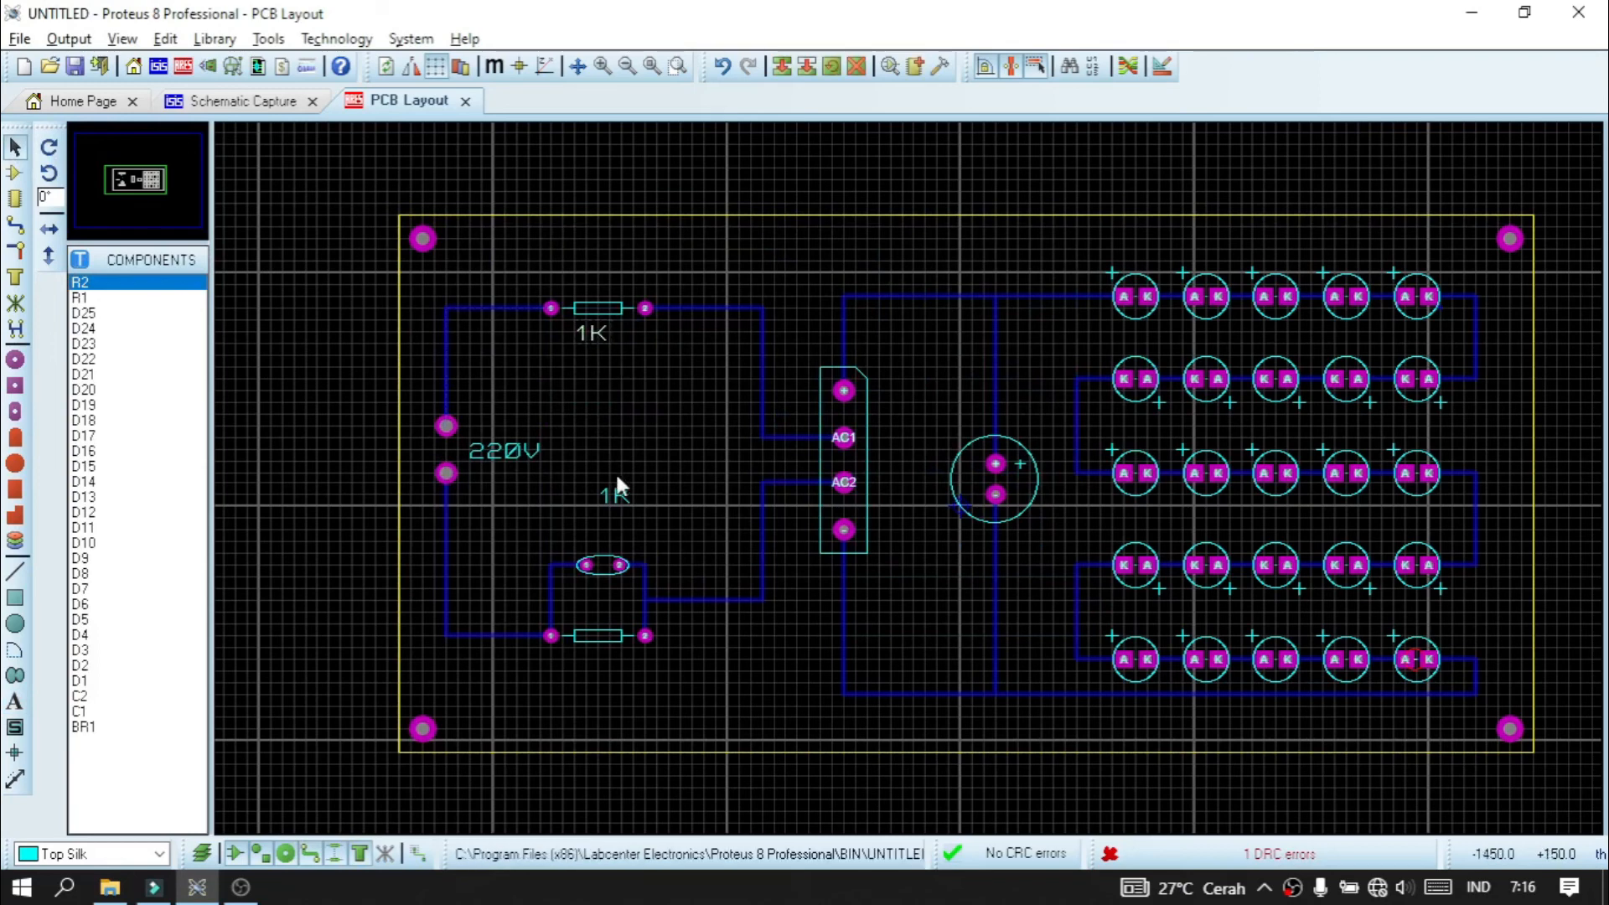
pyautogui.moveTo(618, 486); pyautogui.dragTo(594, 652)
# - Add the silkscreen label "330nF/400V" and position it just above the small capacitor over the lower resistor
pyautogui.click(14, 702)
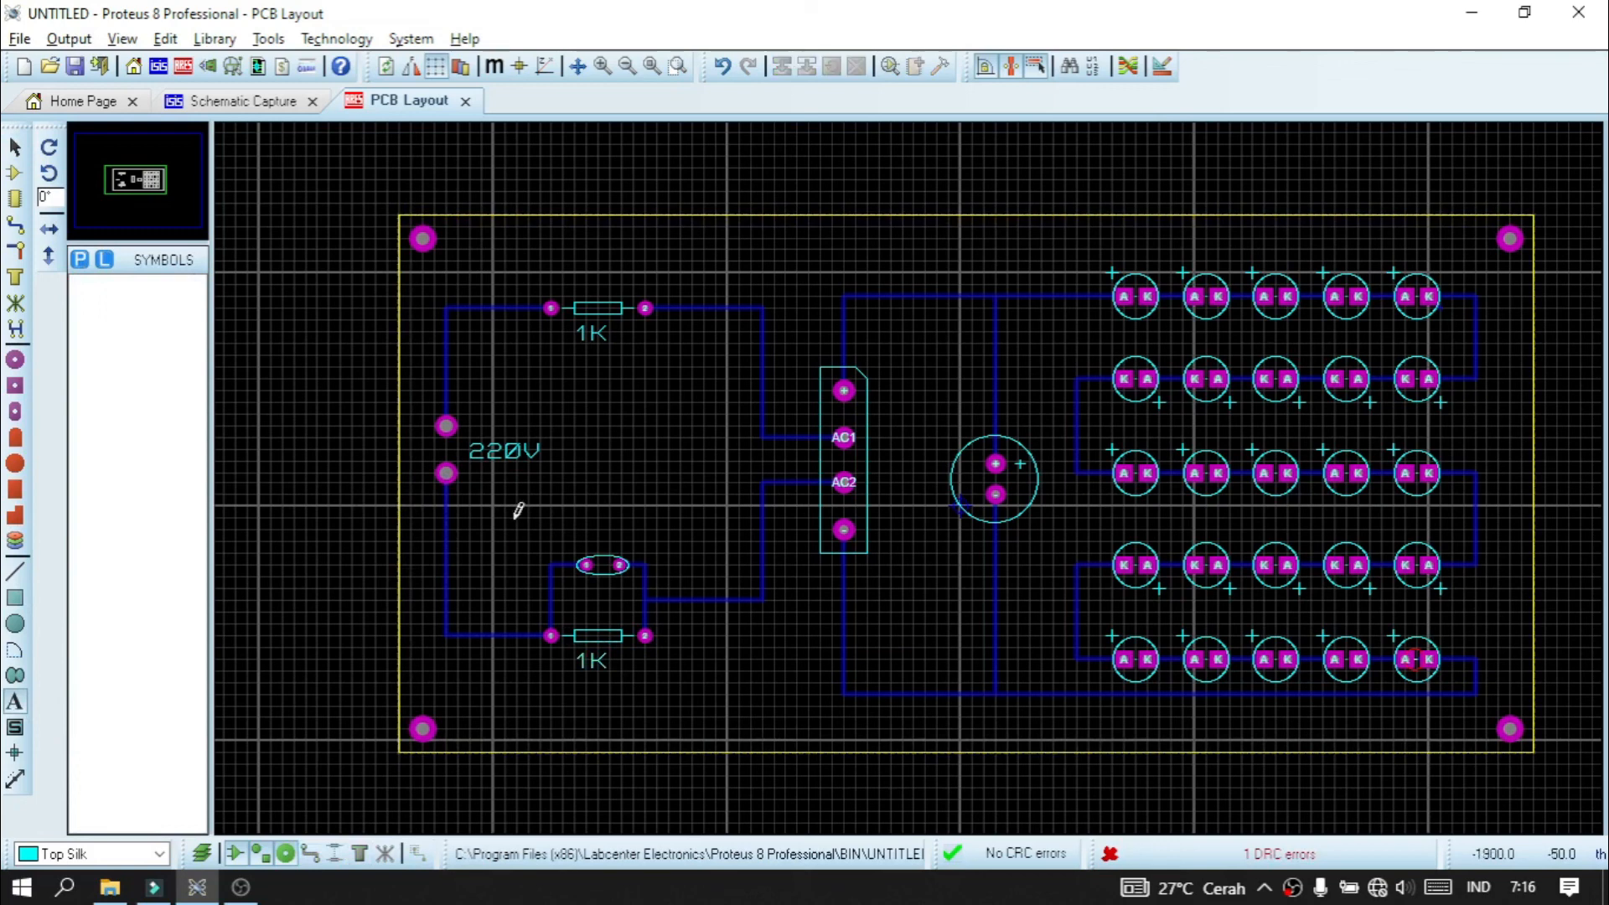
pyautogui.click(611, 461)
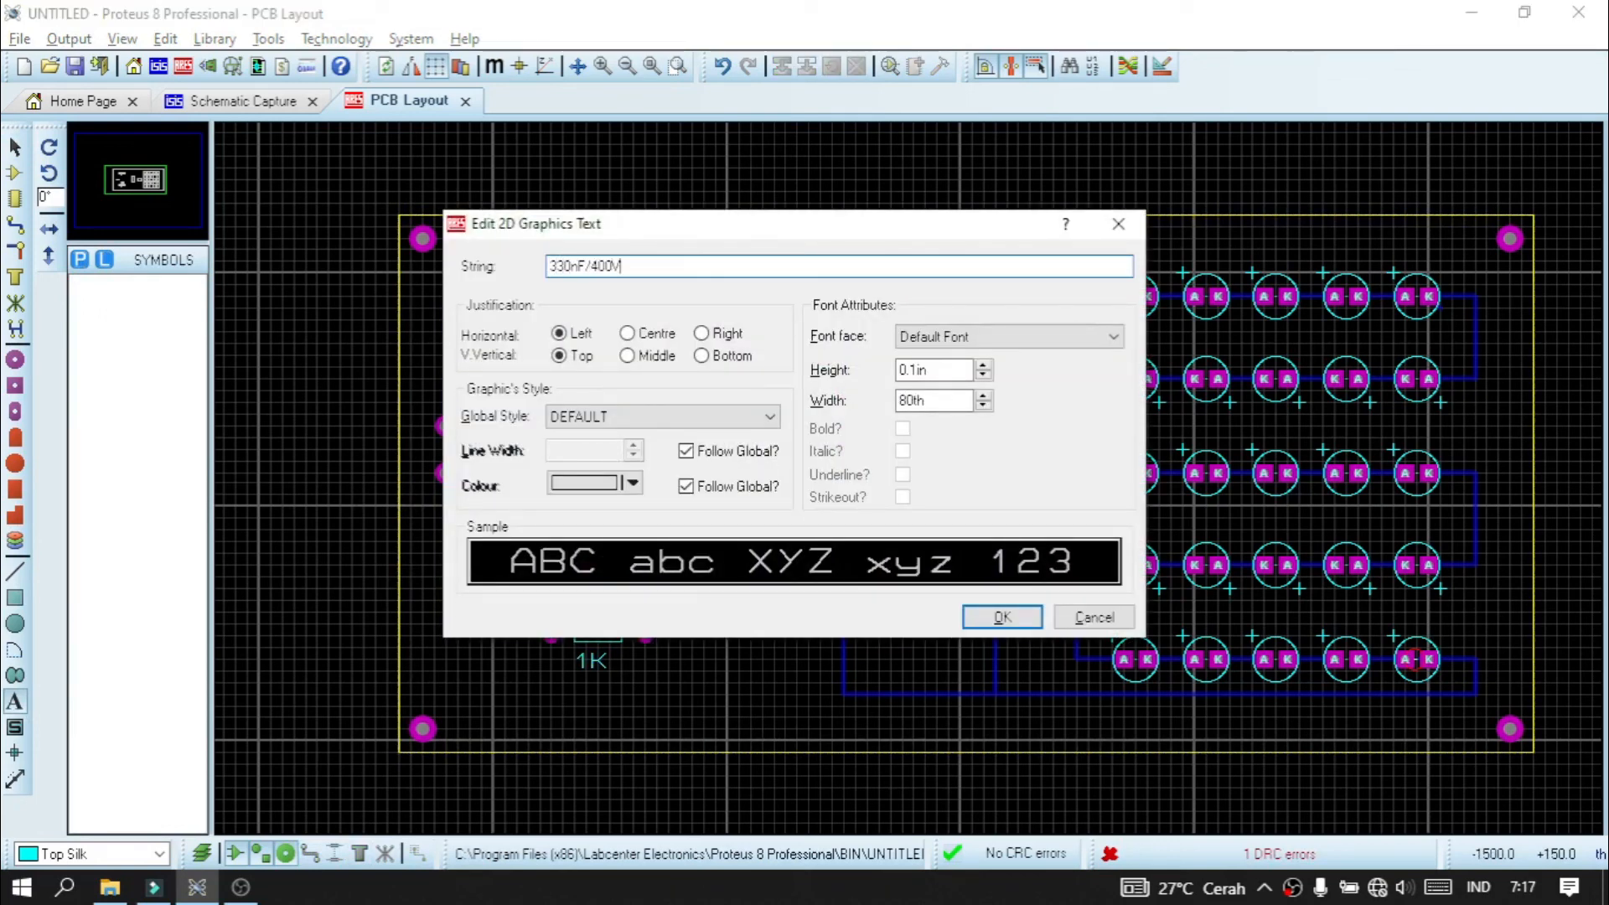
pyautogui.press('Return')
pyautogui.click(14, 146)
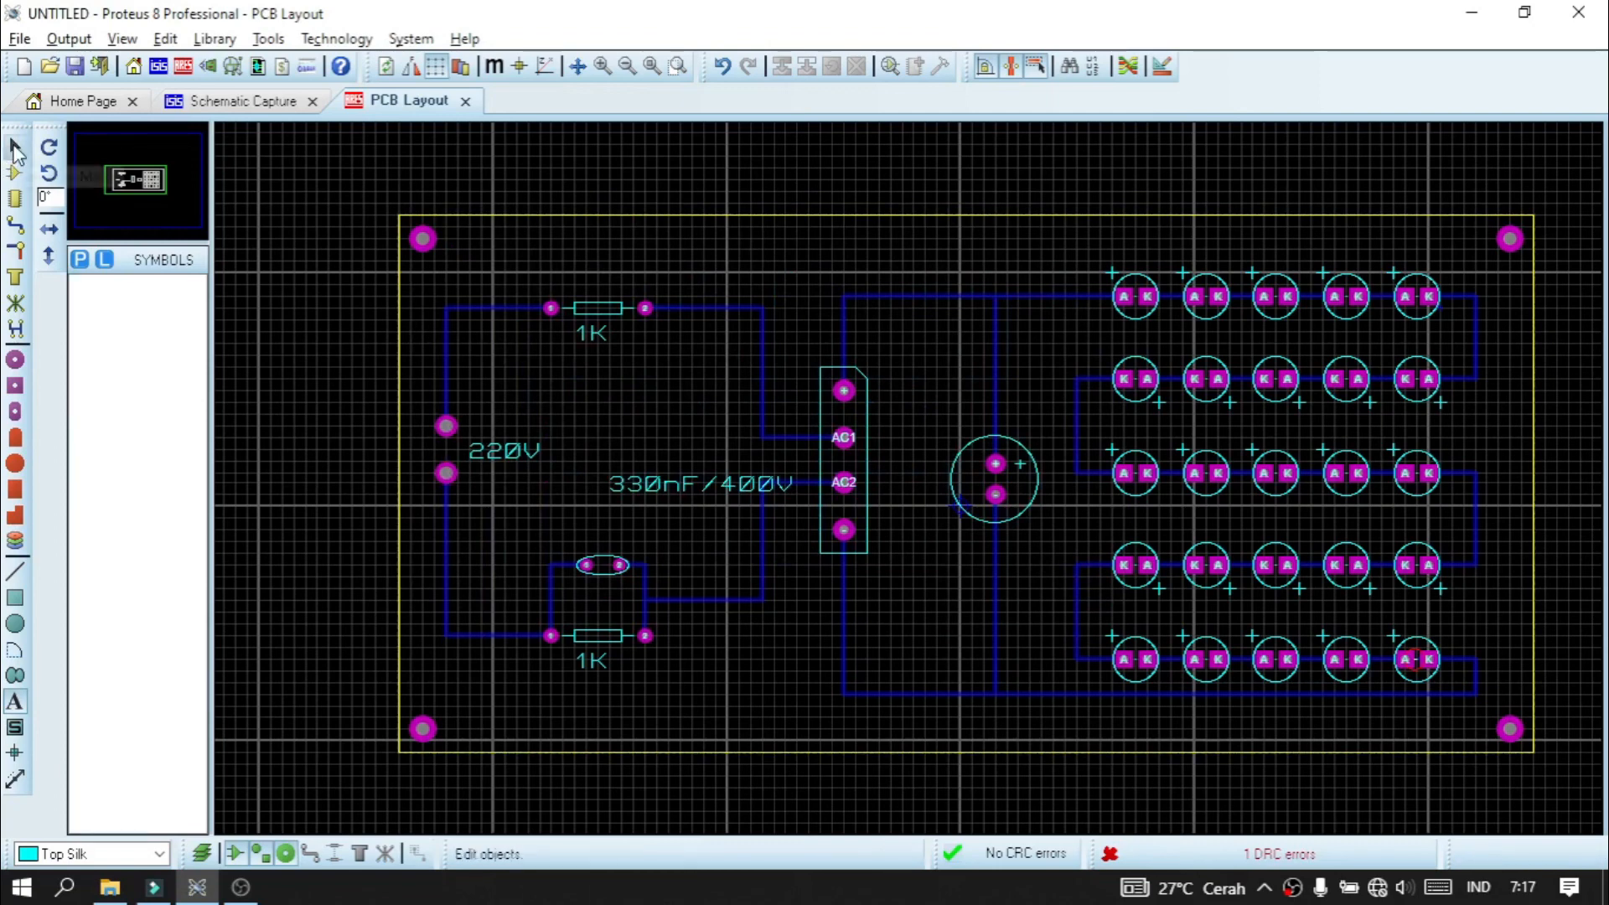
pyautogui.moveTo(669, 487); pyautogui.dragTo(564, 546)
pyautogui.click(605, 453)
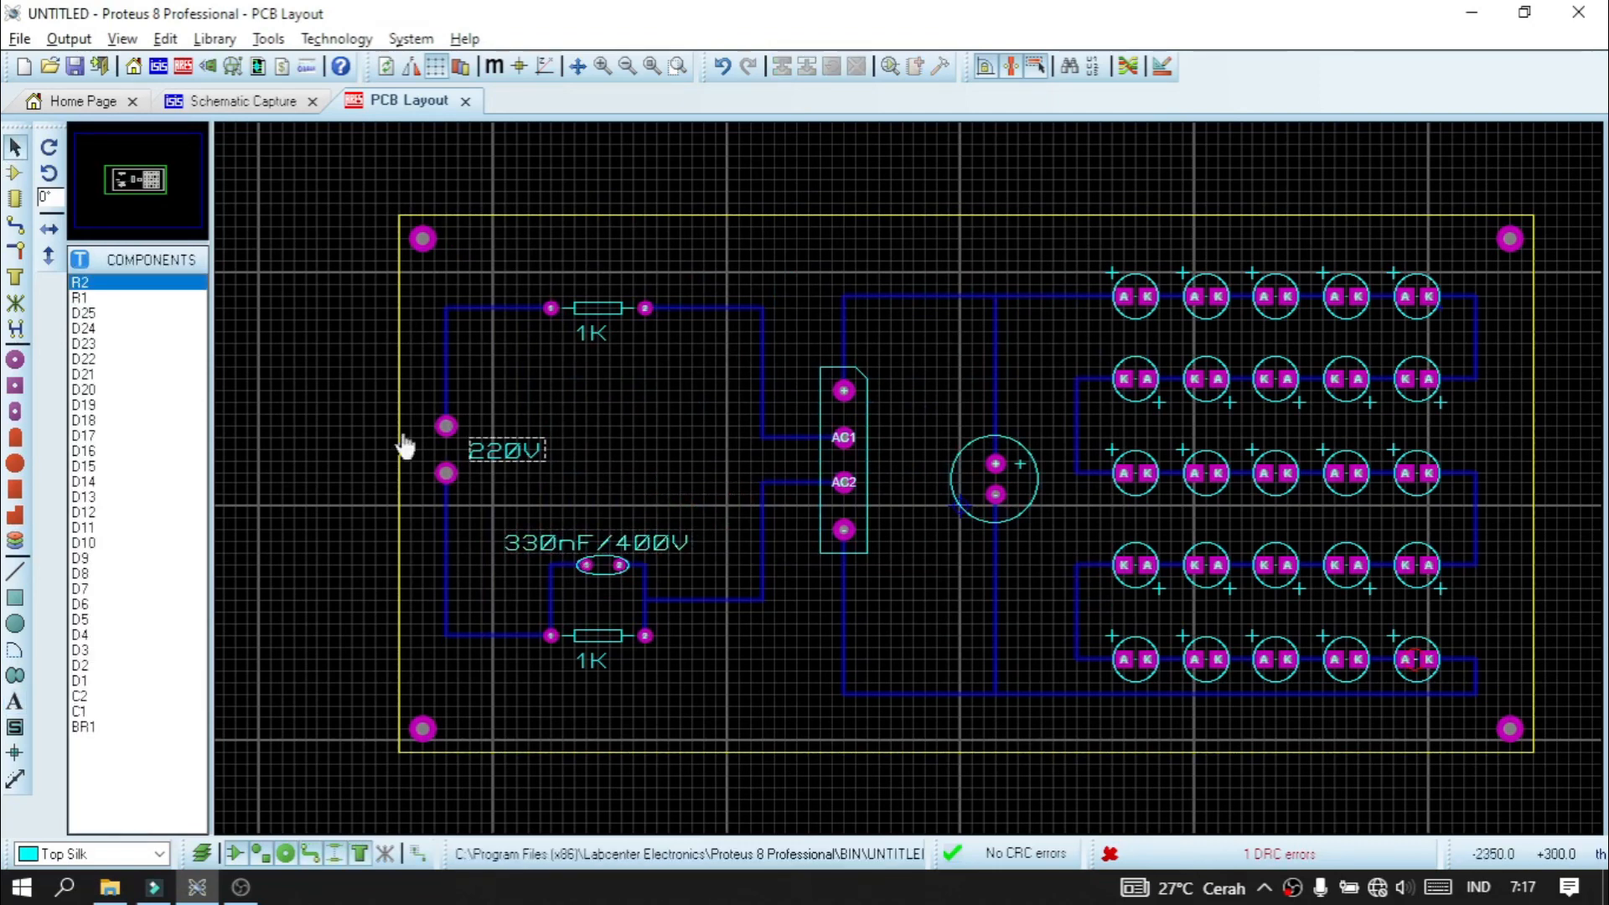
# - Add the silkscreen label "Dioda bridge" and position it beside the bridge rectifier, clear of its outline
pyautogui.click(14, 701)
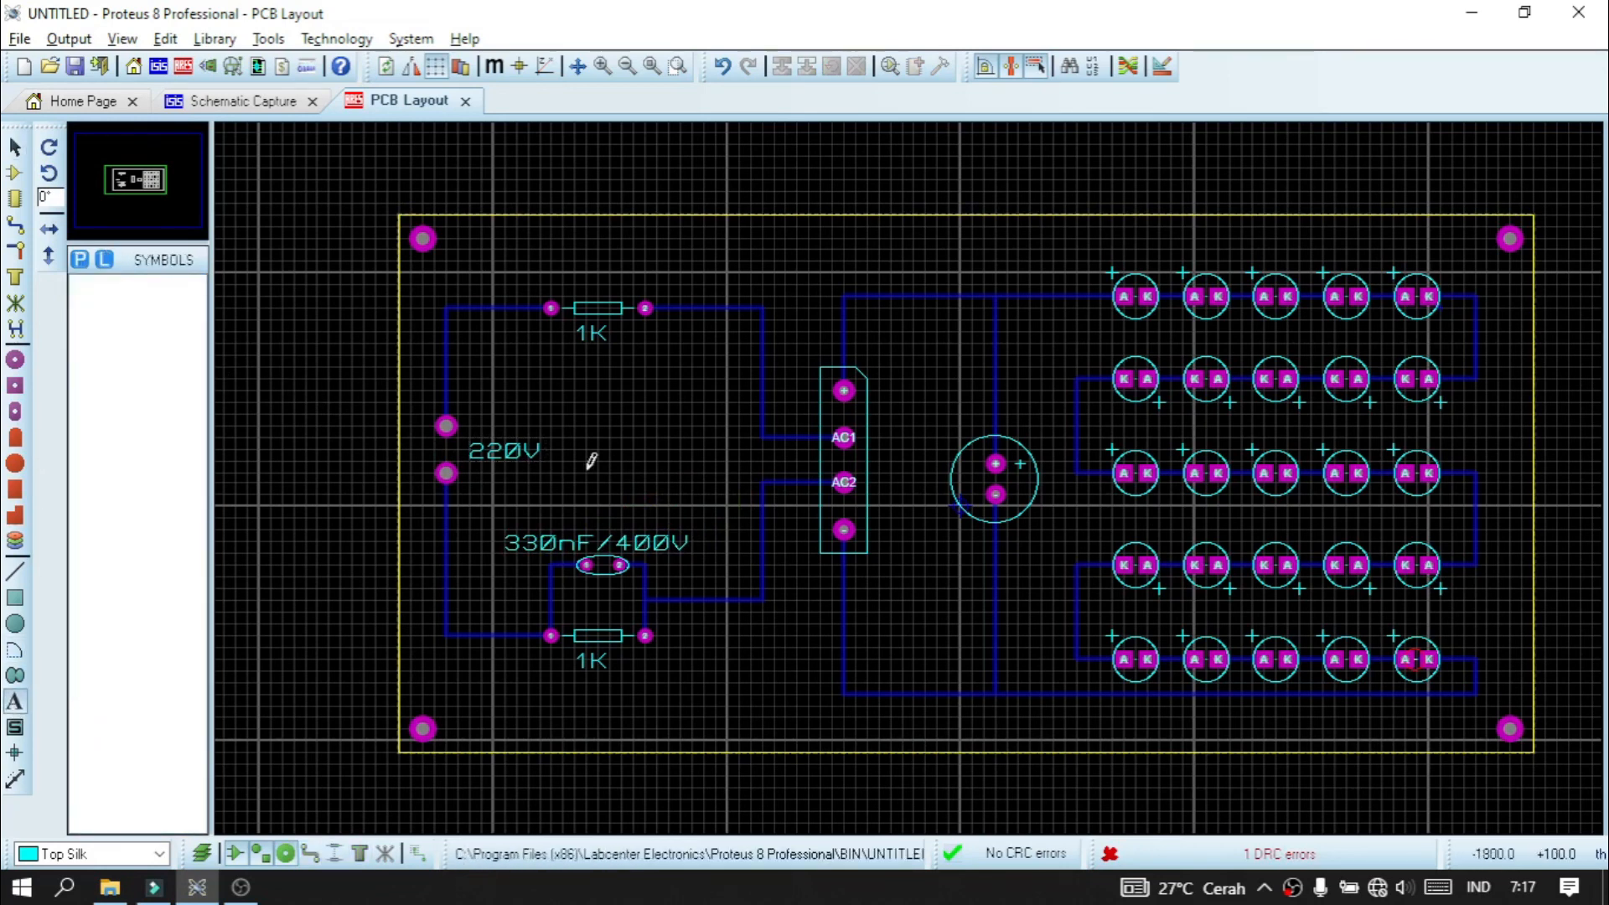
pyautogui.click(656, 474)
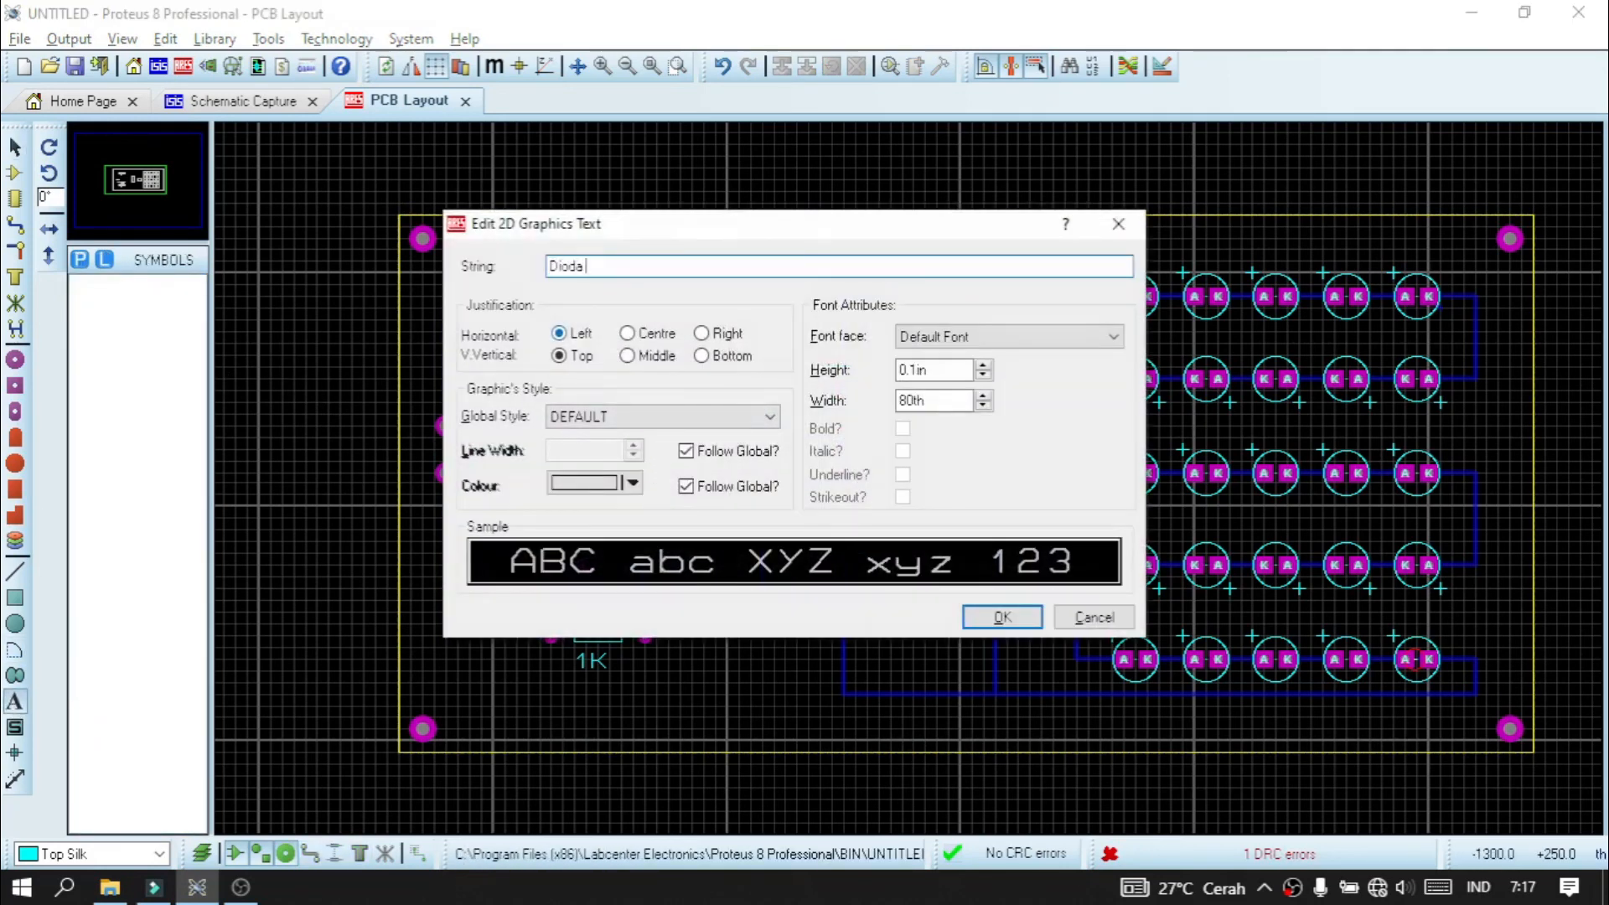
pyautogui.press('Return')
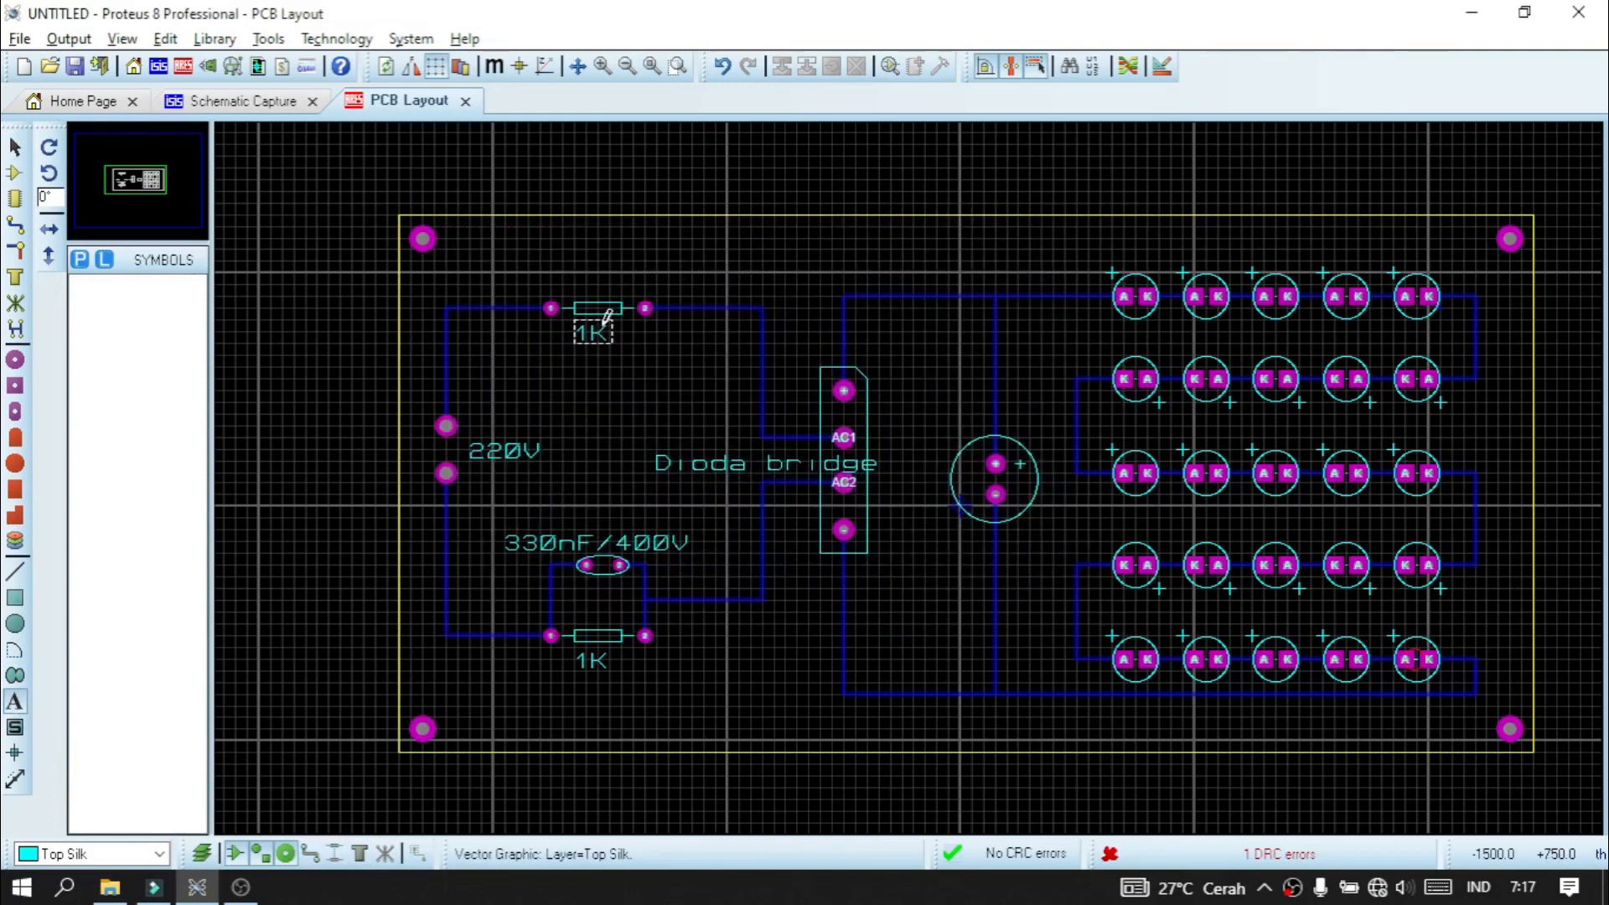
pyautogui.moveTo(733, 463); pyautogui.dragTo(667, 466)
pyautogui.click(597, 407)
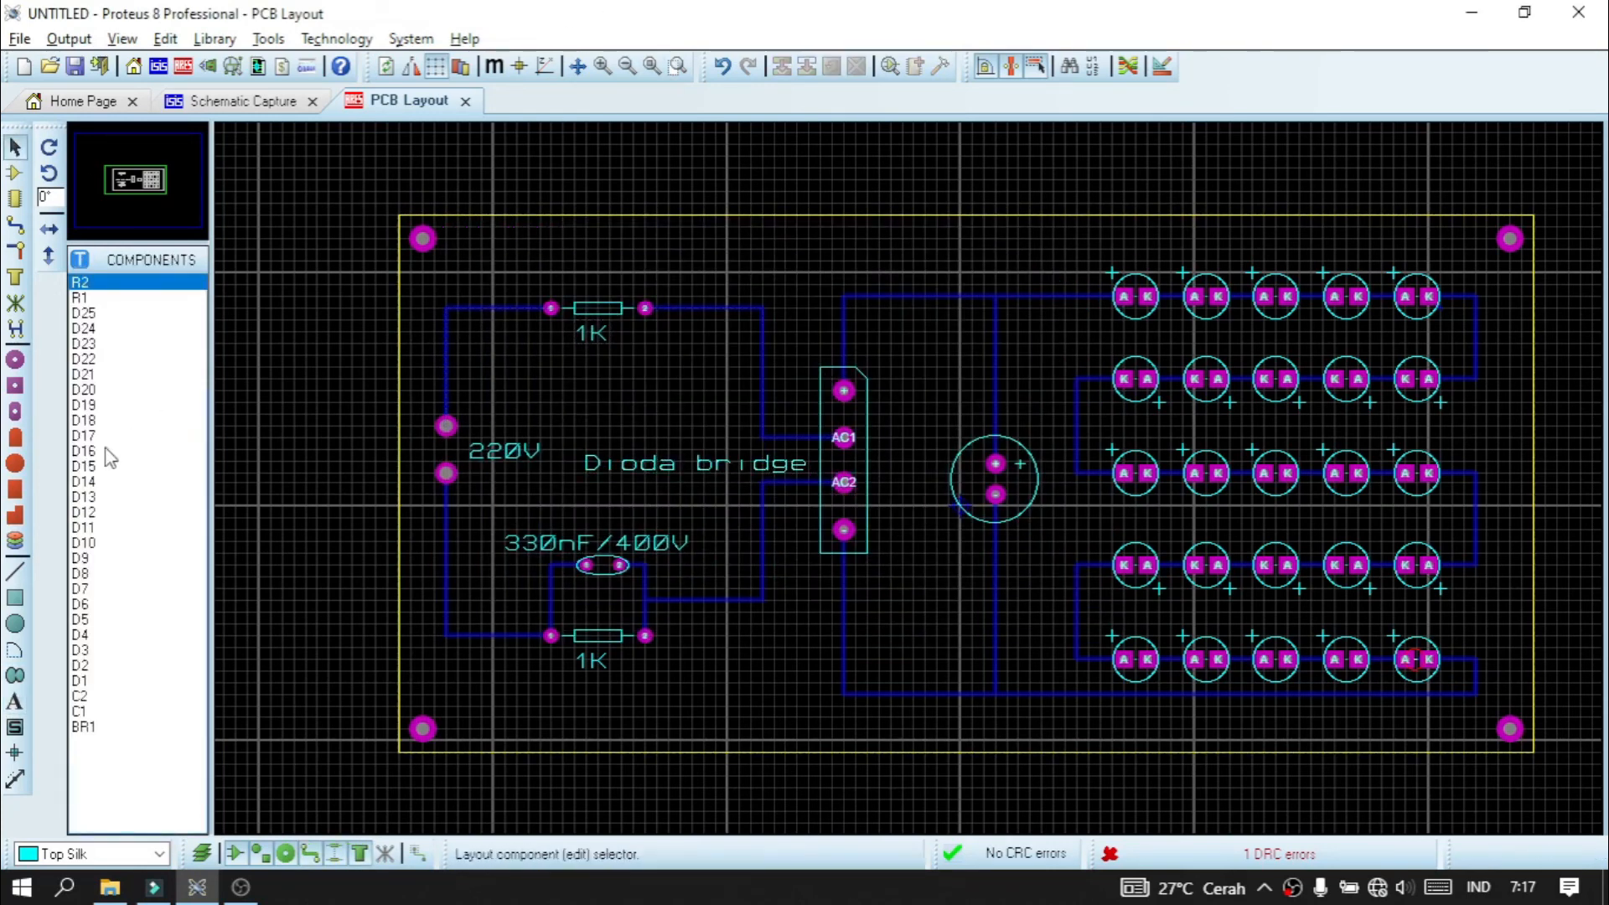
# - Add the silkscreen label "160uF/160V" and position it just below the round electrolytic capacitor
pyautogui.click(15, 702)
pyautogui.click(756, 535)
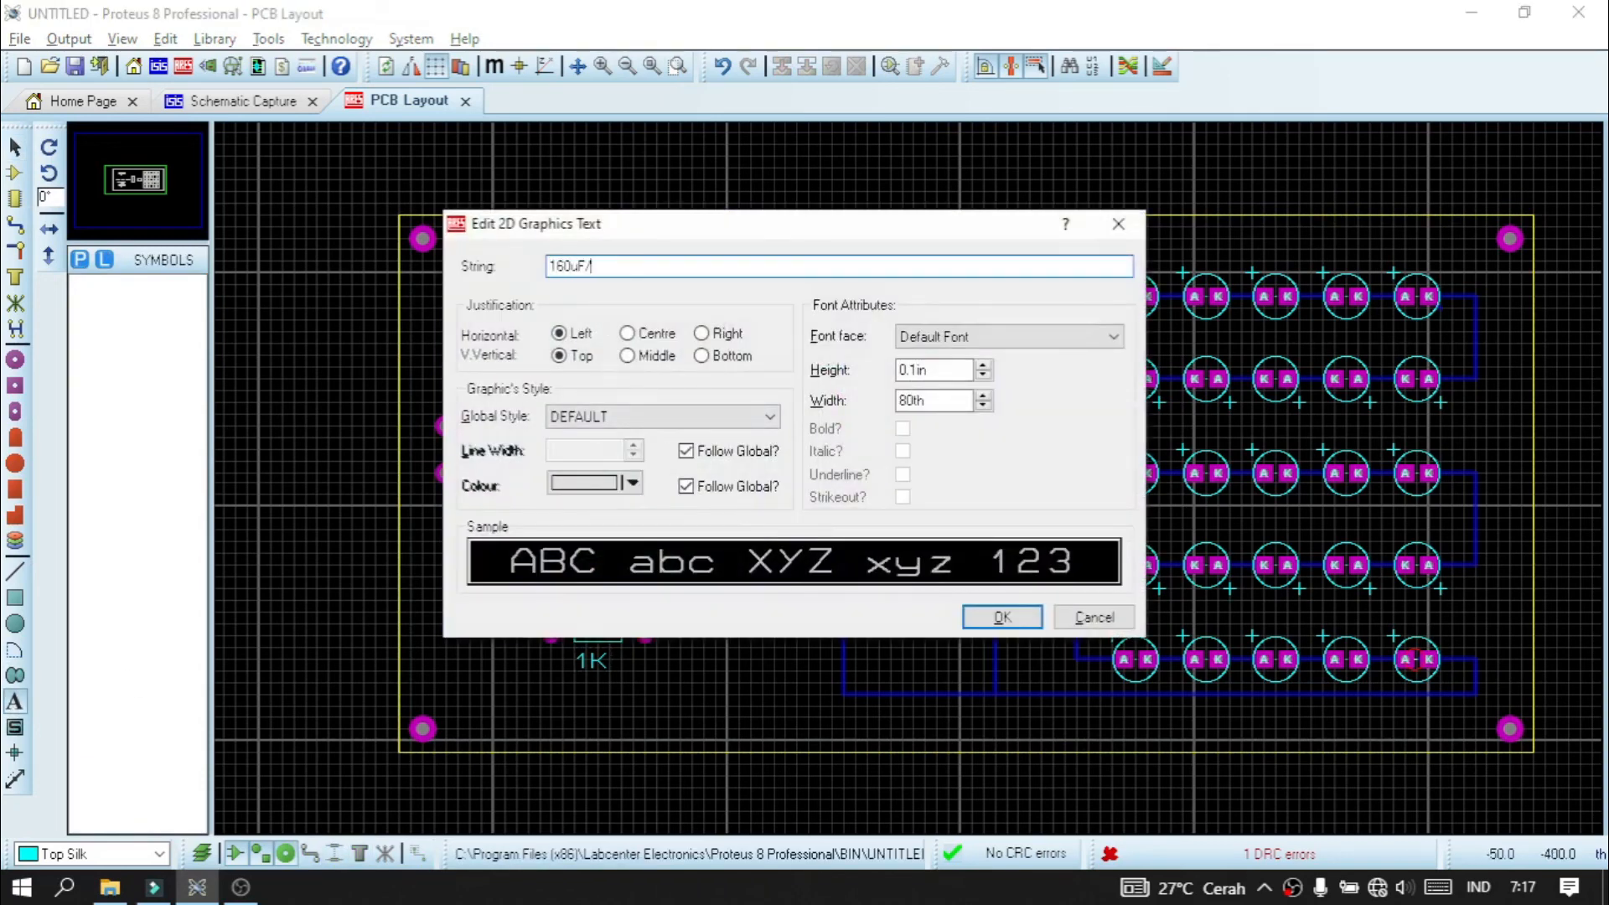
pyautogui.press('Return')
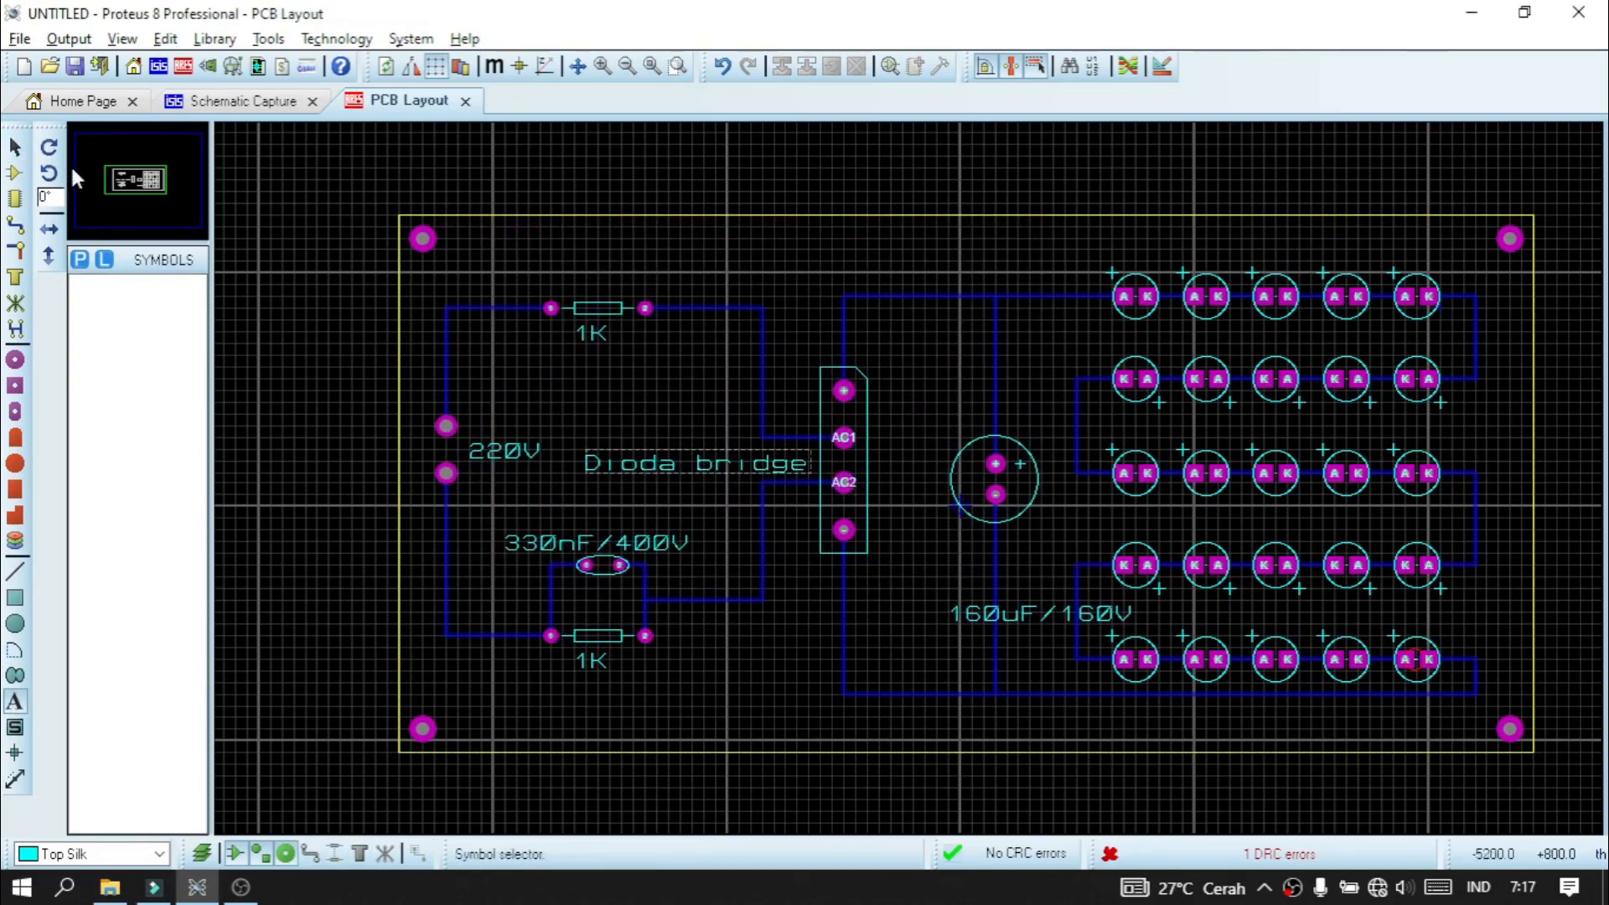
pyautogui.moveTo(1018, 630); pyautogui.dragTo(958, 507)
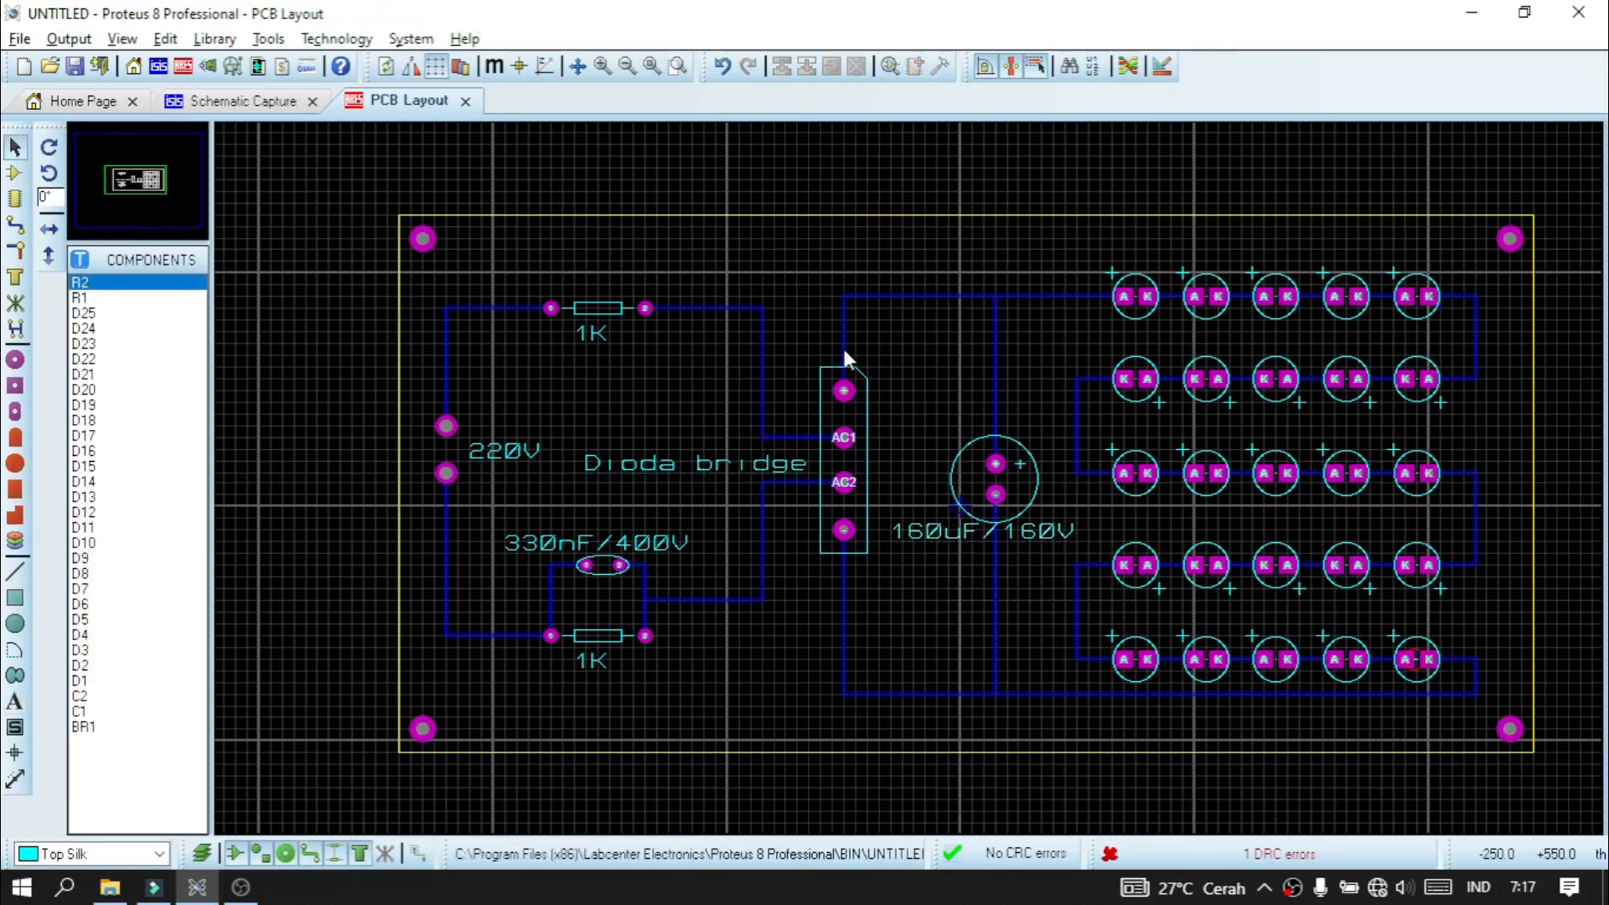
# - Inspect the board with its silkscreen labels in the 3D Visualizer
pyautogui.click(208, 66)
pyautogui.click(531, 489)
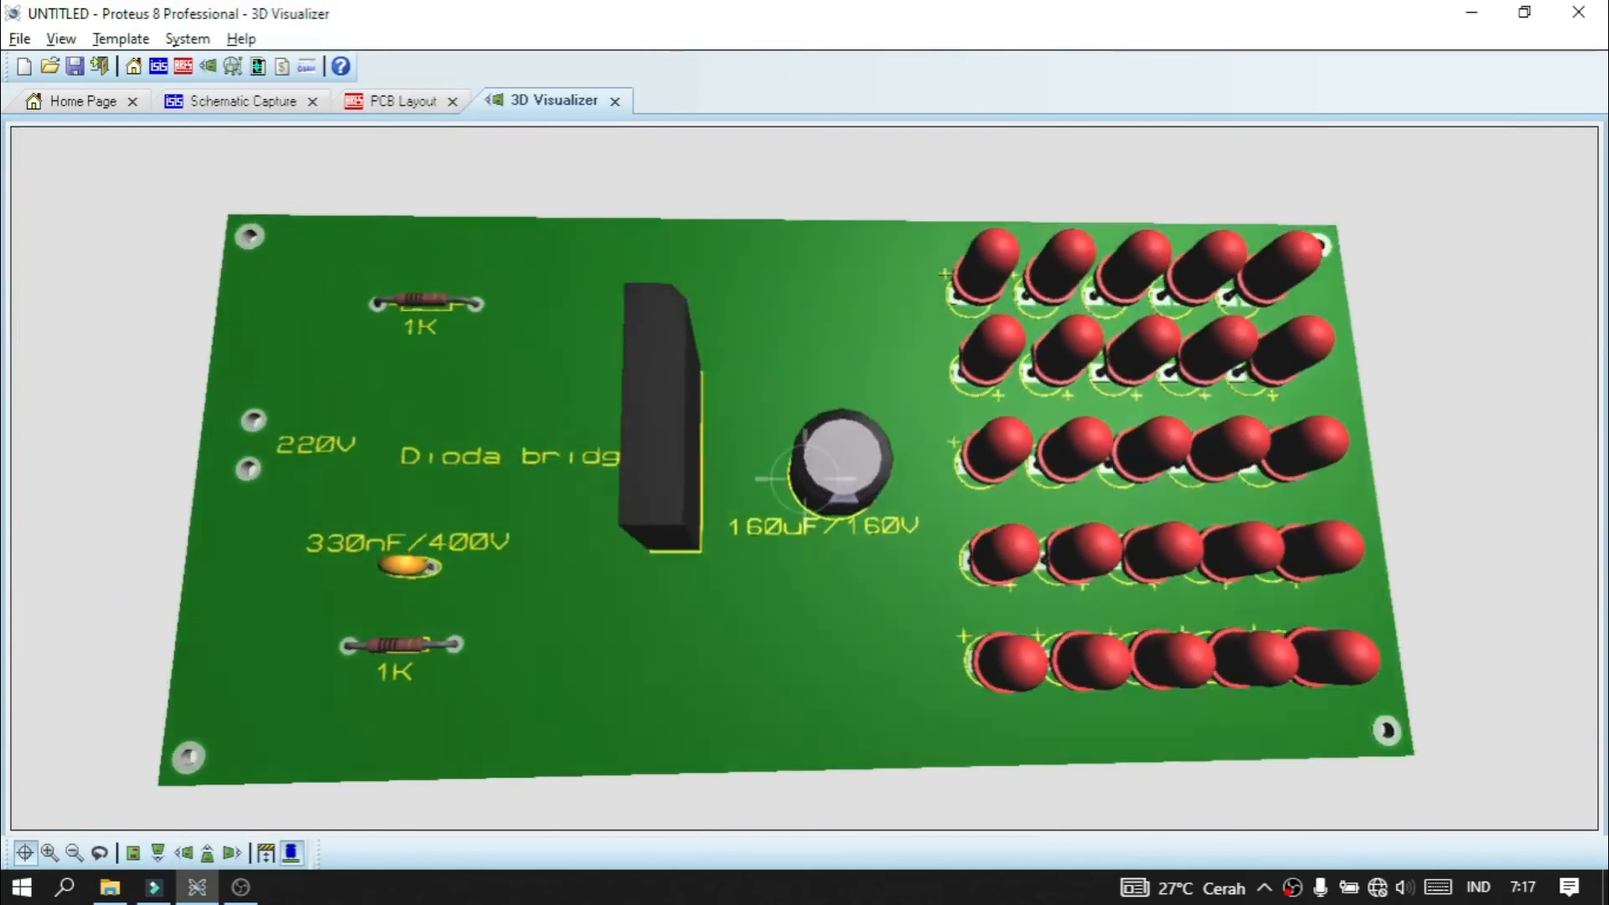